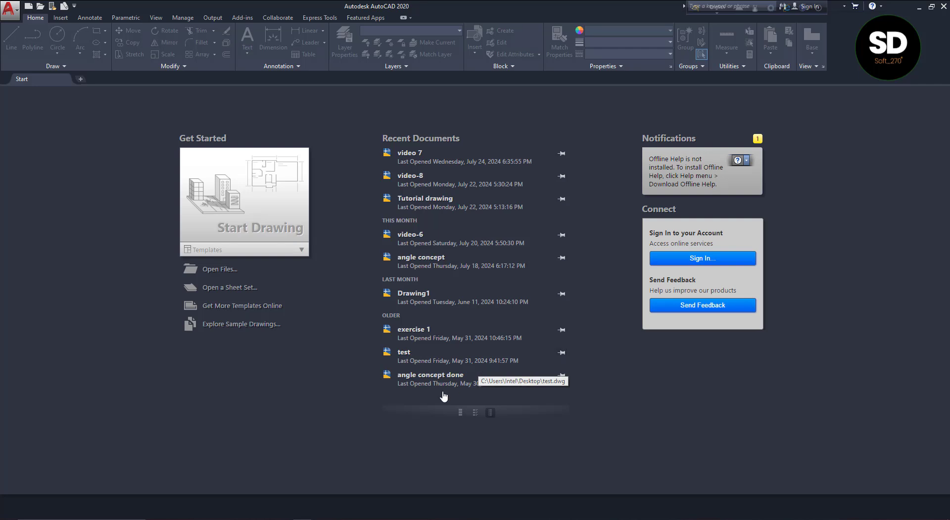
# Look through the three reference drawings in VIDEO 8.pdf in Adobe Acrobat Pro and return to AutoCAD
pyautogui.click(284, 519)
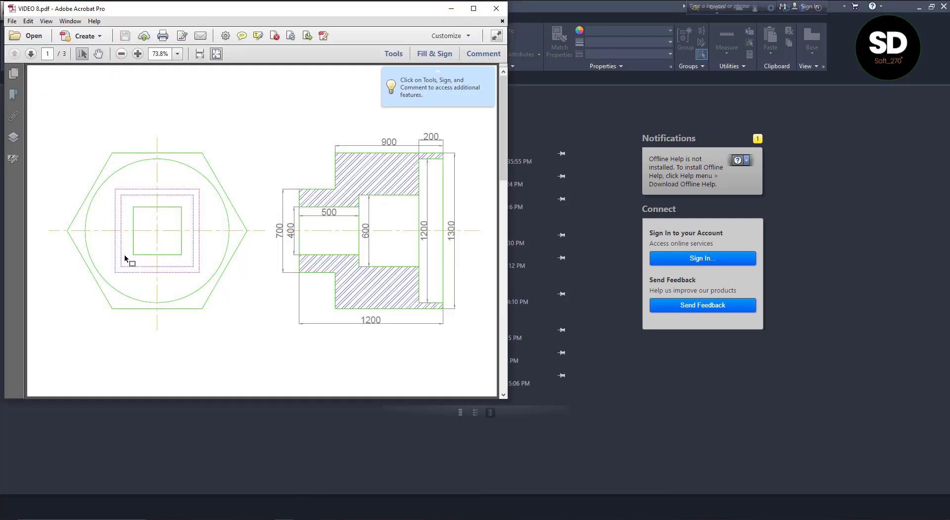
pyautogui.click(30, 53)
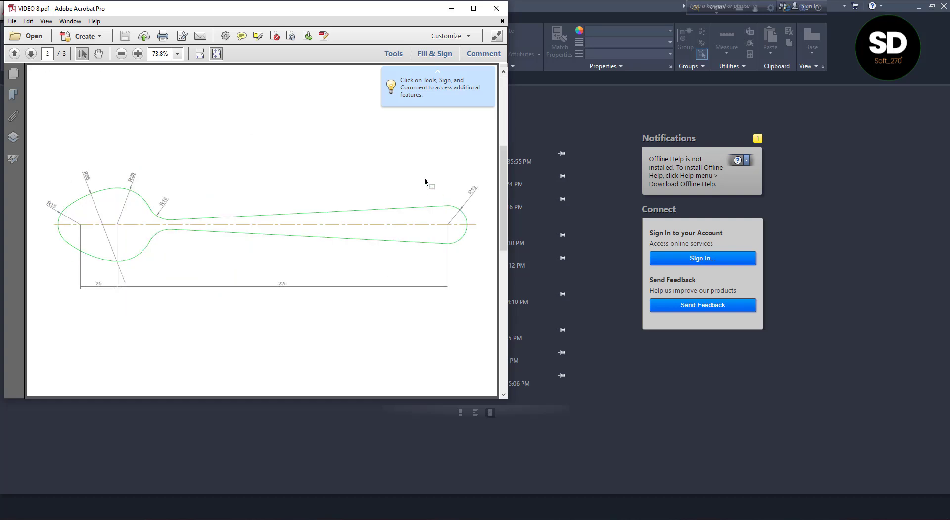
pyautogui.click(30, 54)
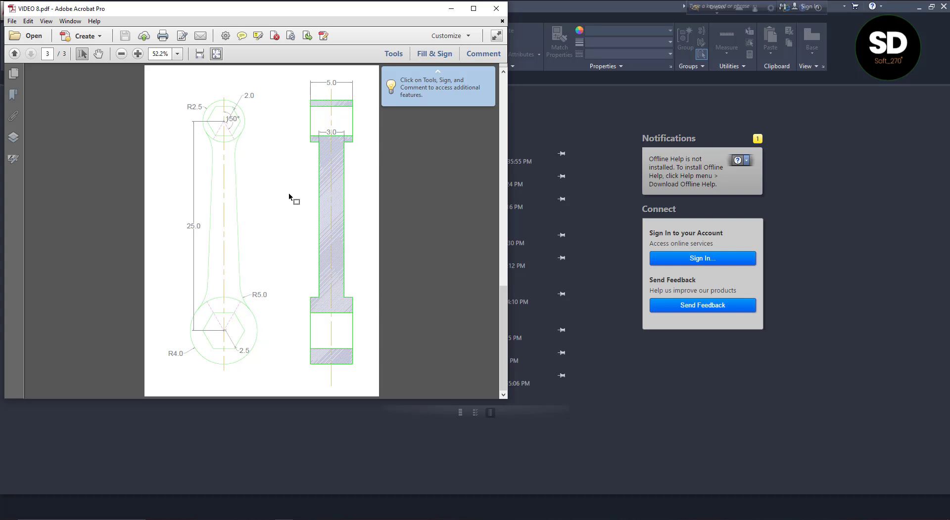
pyautogui.click(14, 54)
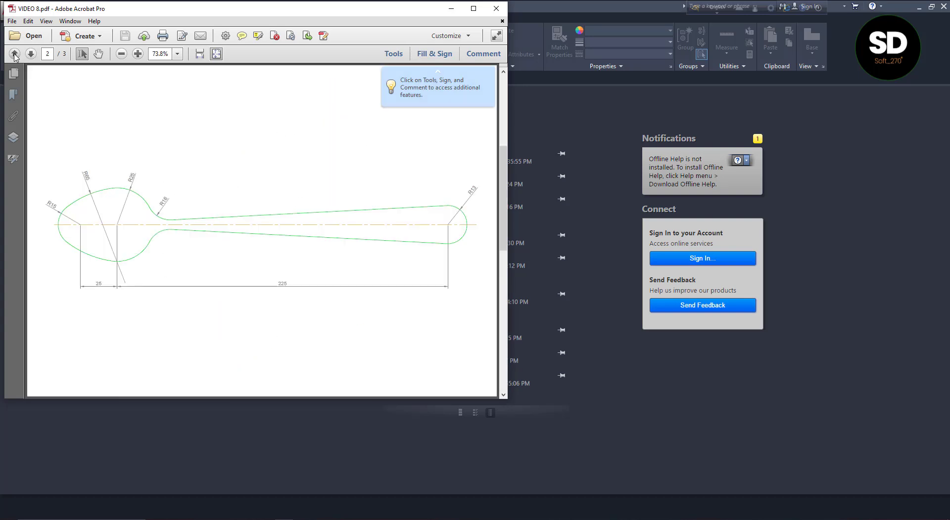
pyautogui.click(14, 53)
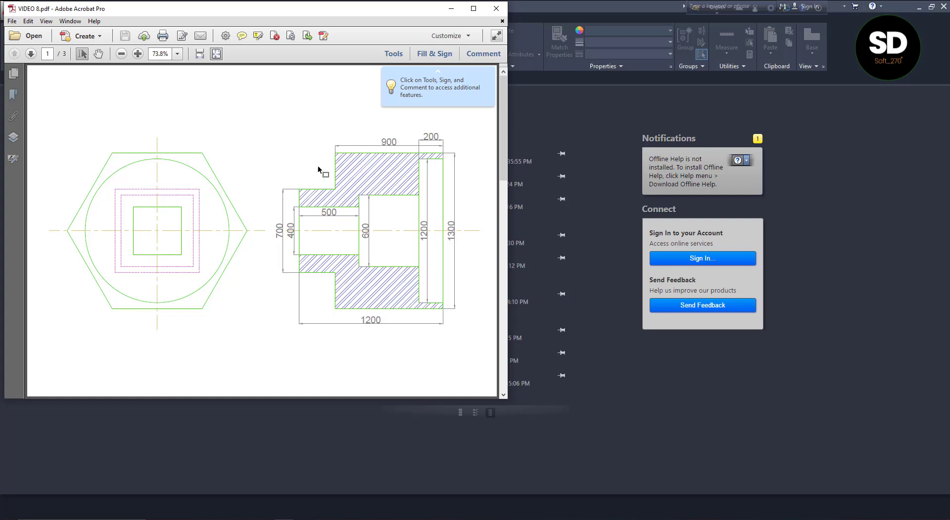
pyautogui.click(451, 8)
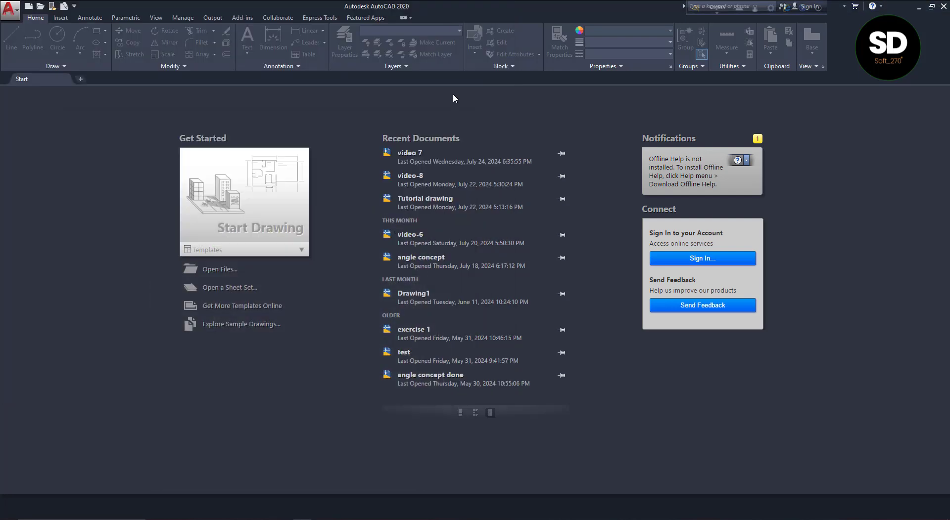
# Create a new drawing from the acadiso.dwt template
pyautogui.click(10, 9)
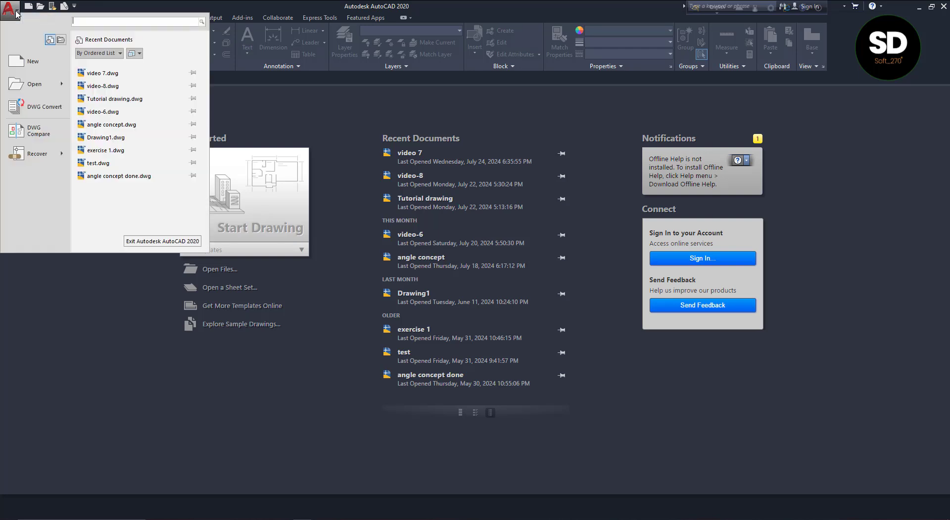
pyautogui.click(33, 63)
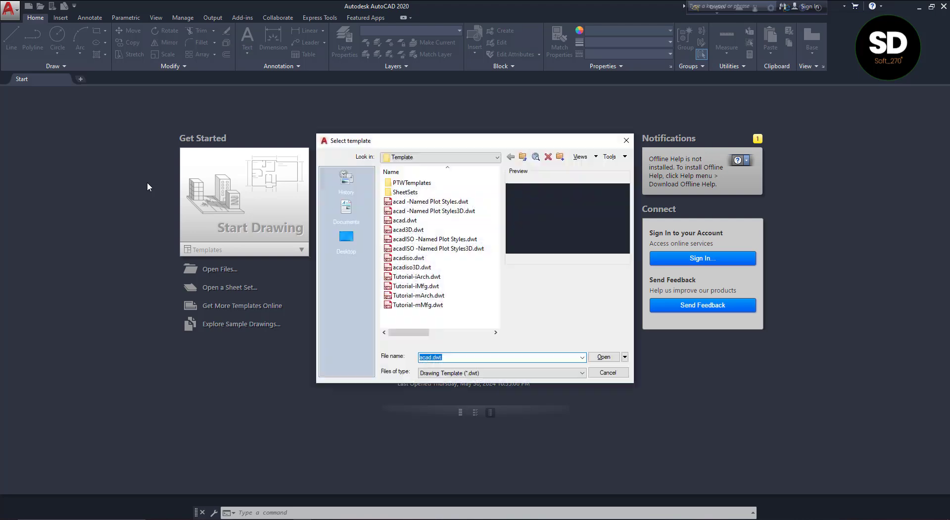
pyautogui.click(409, 259)
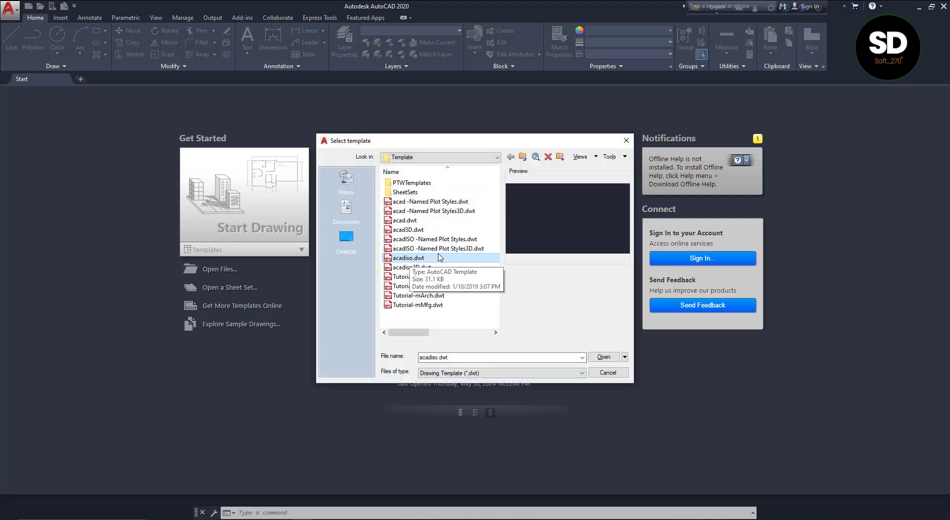
pyautogui.click(603, 357)
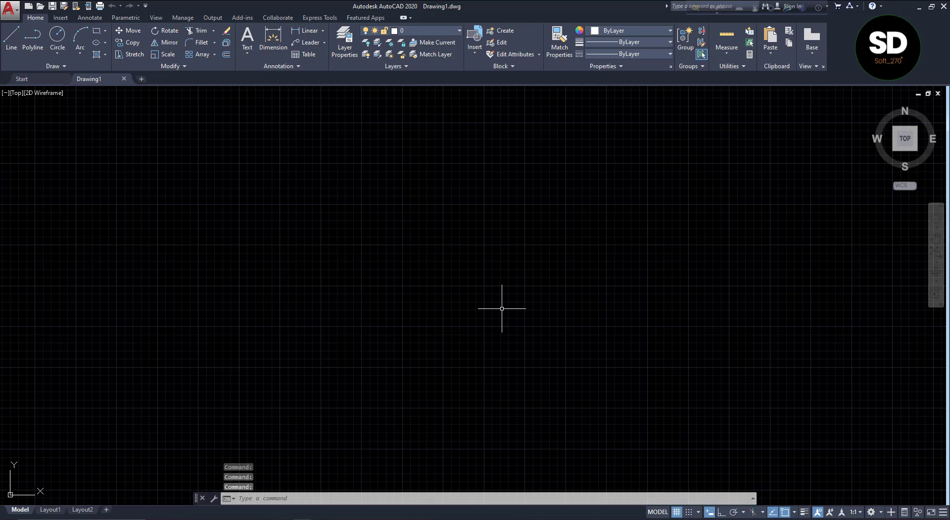
# Accept decimal drawing units with a millimetre insertion scale and turn off the grid
pyautogui.write('un')
pyautogui.press('Return')
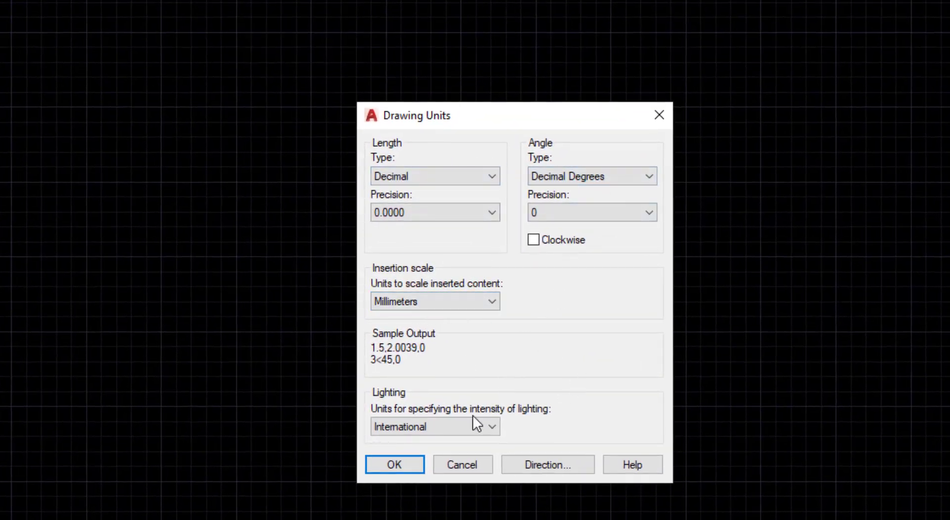
pyautogui.click(412, 462)
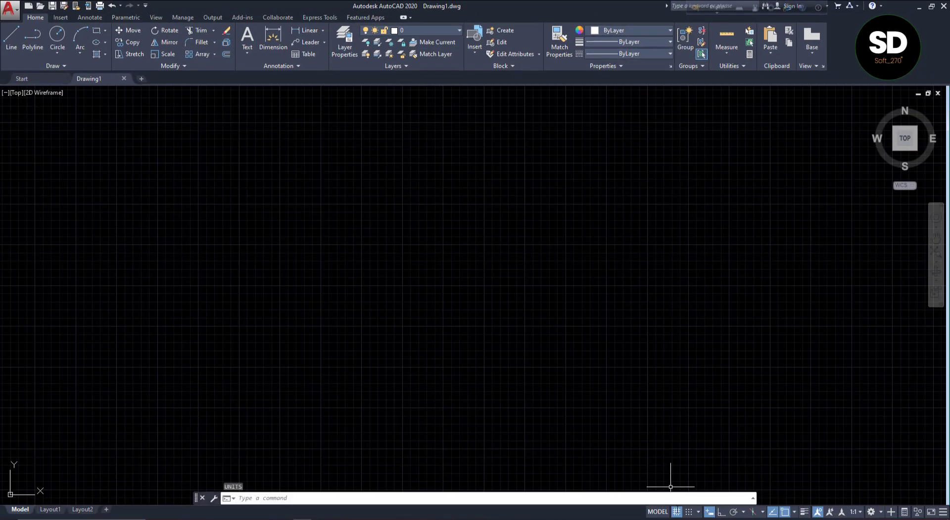
pyautogui.click(676, 512)
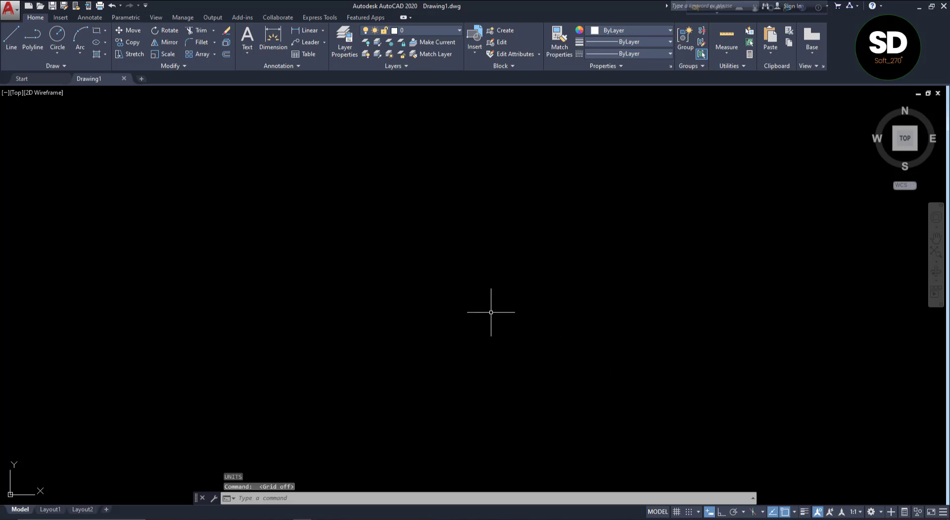
# Check the first reference drawing in Acrobat and draw a circle of radius 600 mm in the AutoCAD drawing area
pyautogui.click(281, 519)
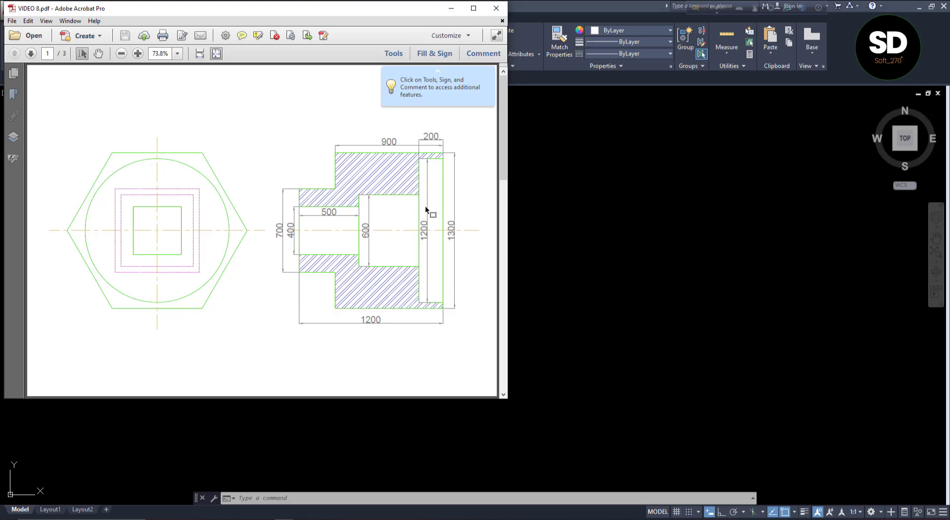
pyautogui.click(618, 228)
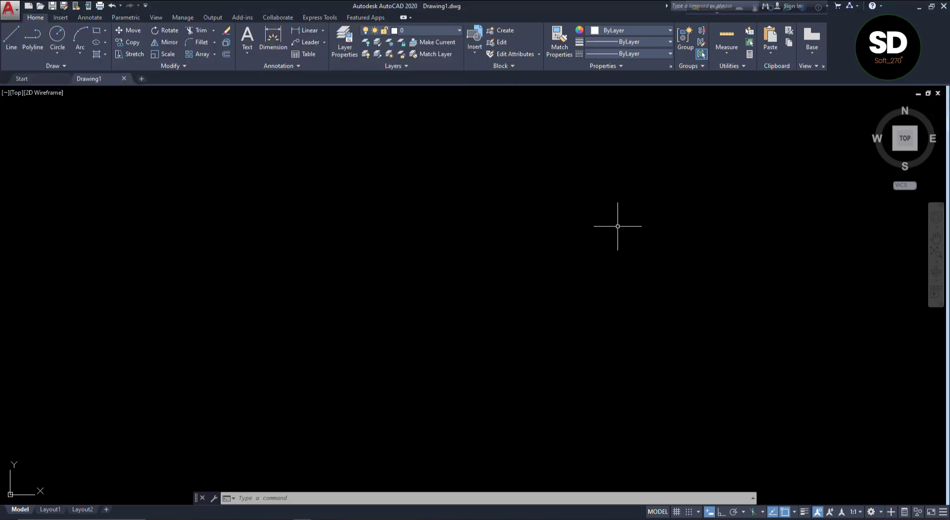
pyautogui.click(62, 52)
pyautogui.click(65, 70)
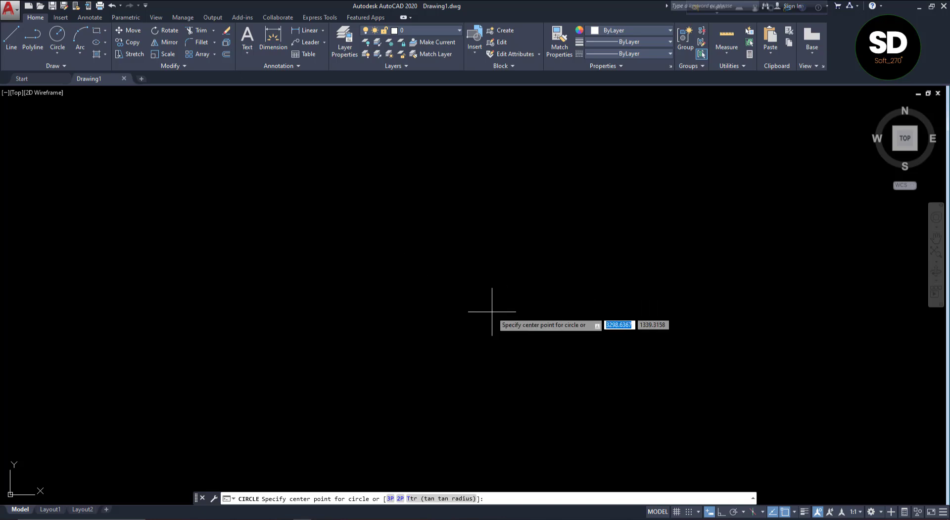
pyautogui.click(413, 270)
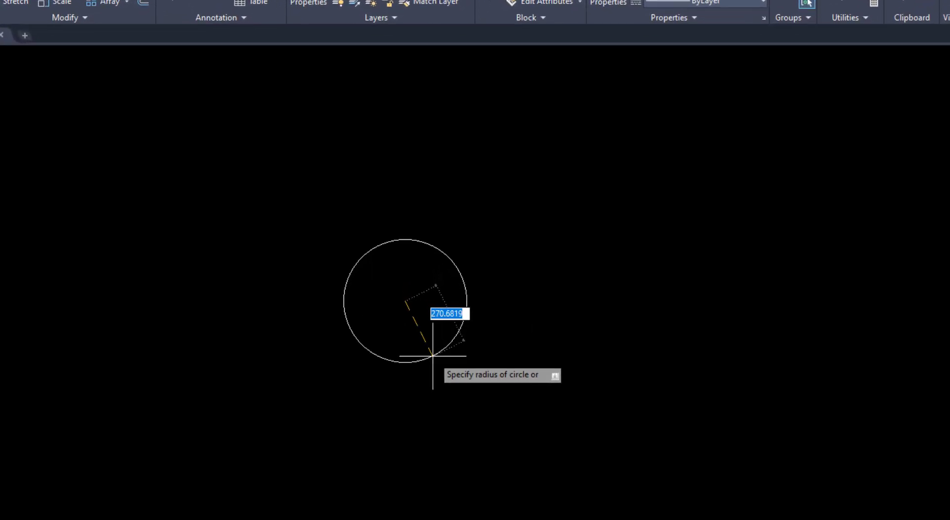
pyautogui.write('600')
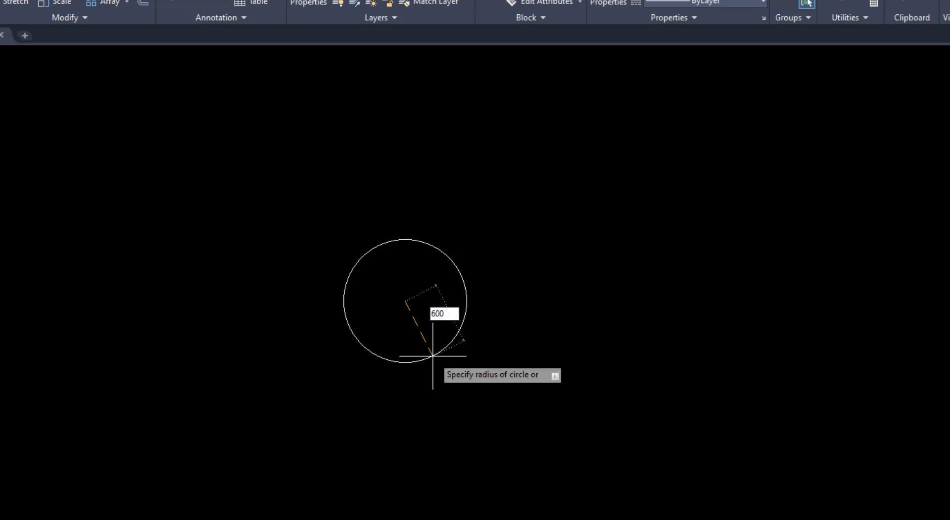
pyautogui.press('Return')
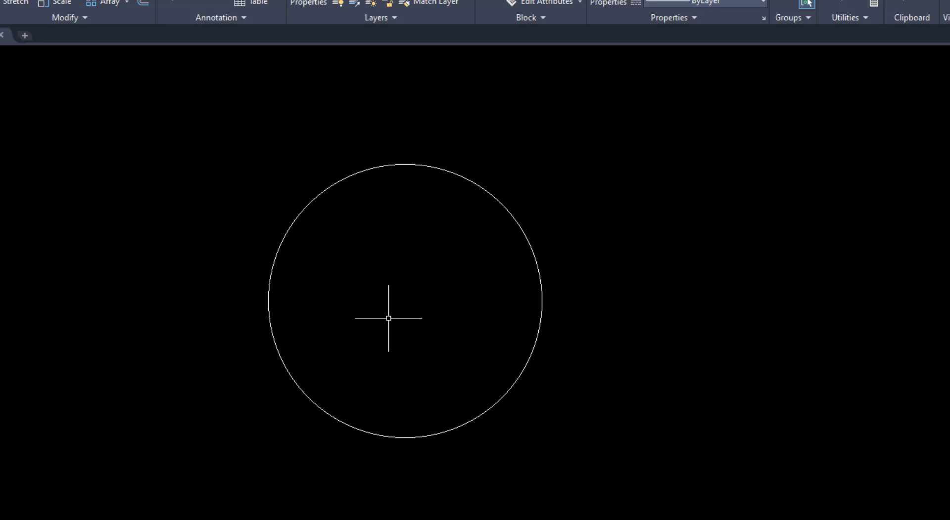
# Draw a vertical centre line through the circle's centre, extending slightly beyond its top and bottom quadrants
pyautogui.write('L')
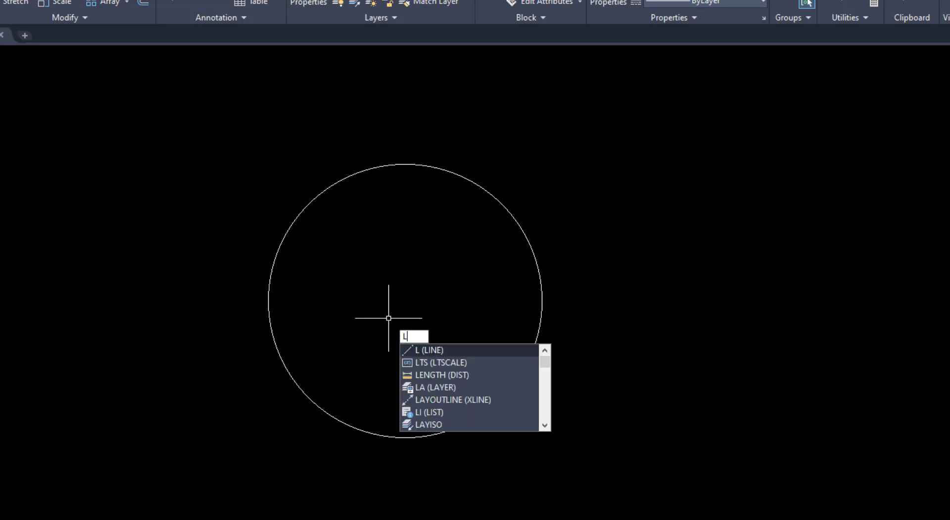
pyautogui.press('Return')
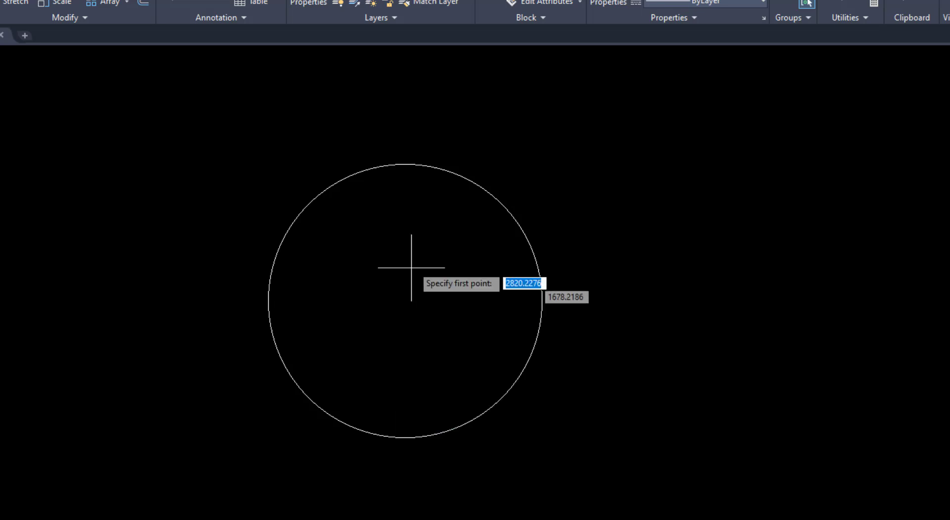
pyautogui.click(405, 137)
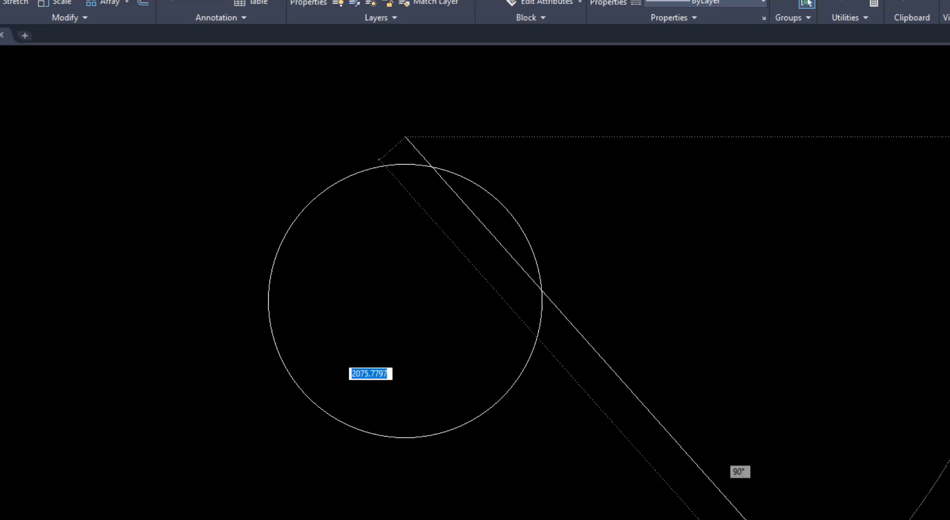
pyautogui.click(407, 468)
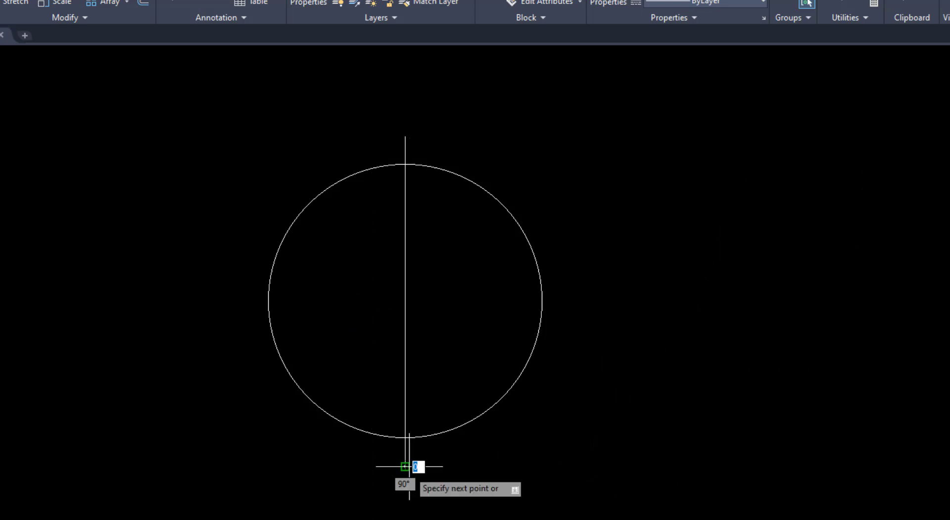
pyautogui.press('Return')
pyautogui.press('Return')
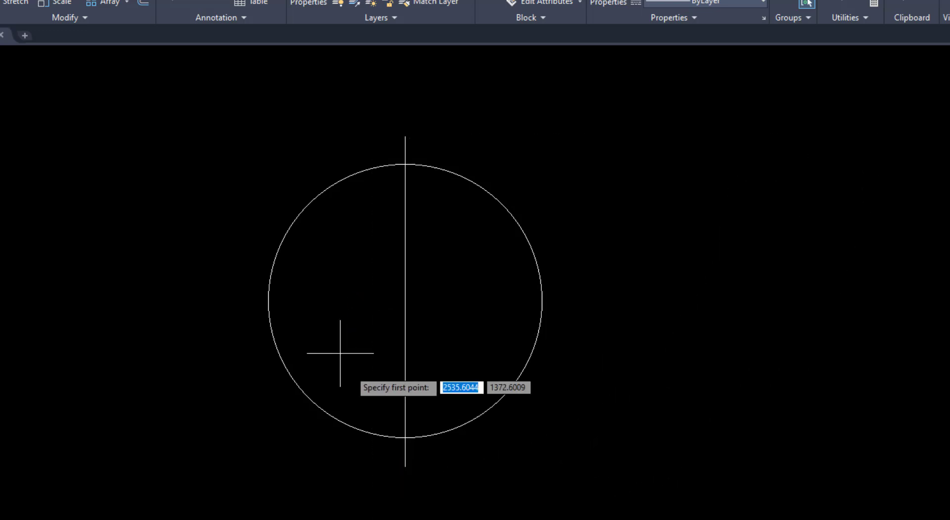
# Draw a horizontal centre line about 1580 mm long through the circle's centre, extending beyond both side quadrants
pyautogui.click(221, 300)
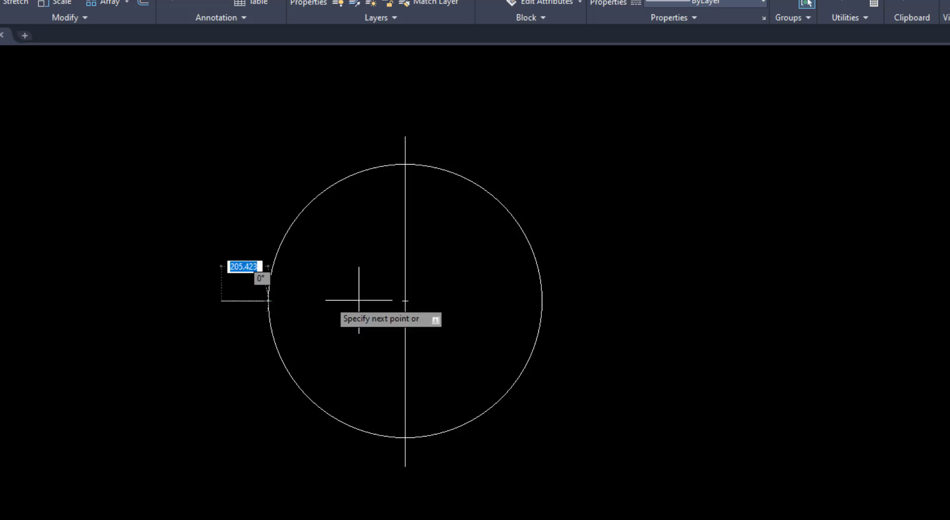
pyautogui.click(582, 300)
pyautogui.press('Return')
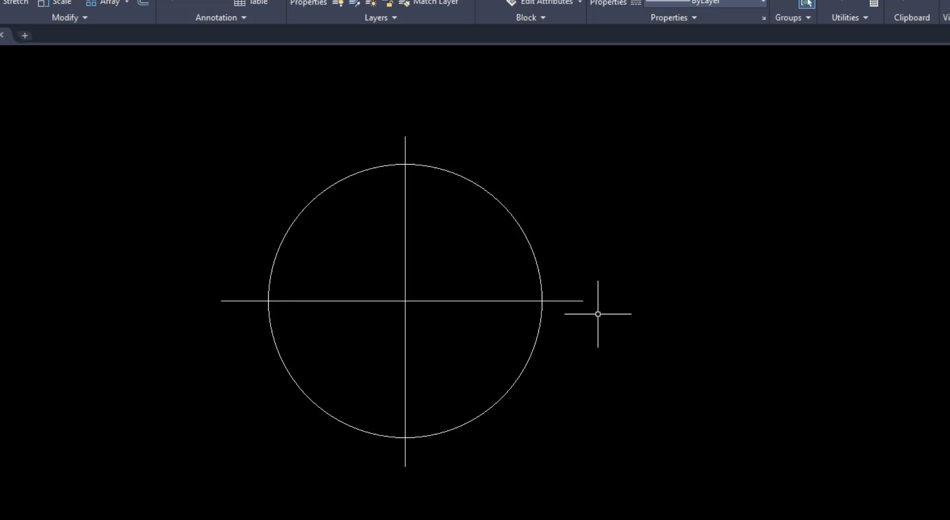
# Check the front view in the Acrobat reference drawing and set the Polygon command to repeat with Multiple in AutoCAD
pyautogui.hotkey('alt', 'Tab')
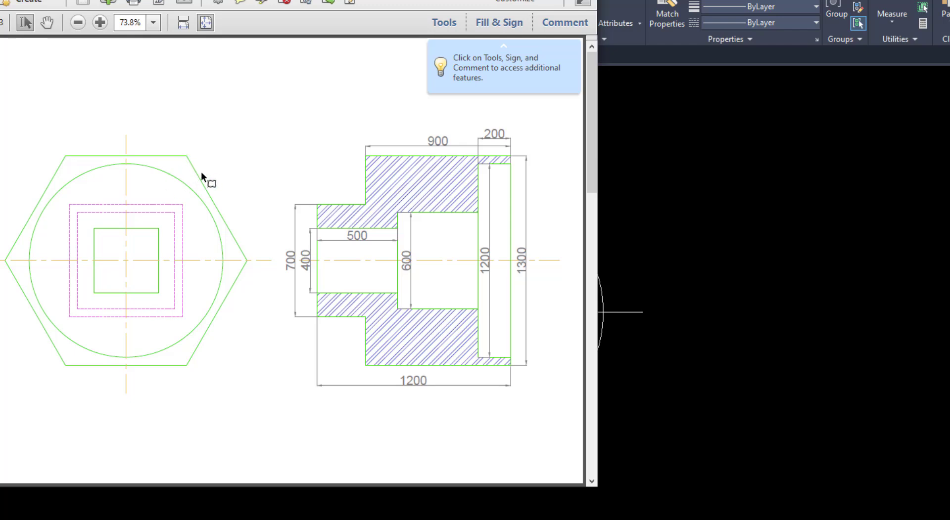
pyautogui.click(737, 345)
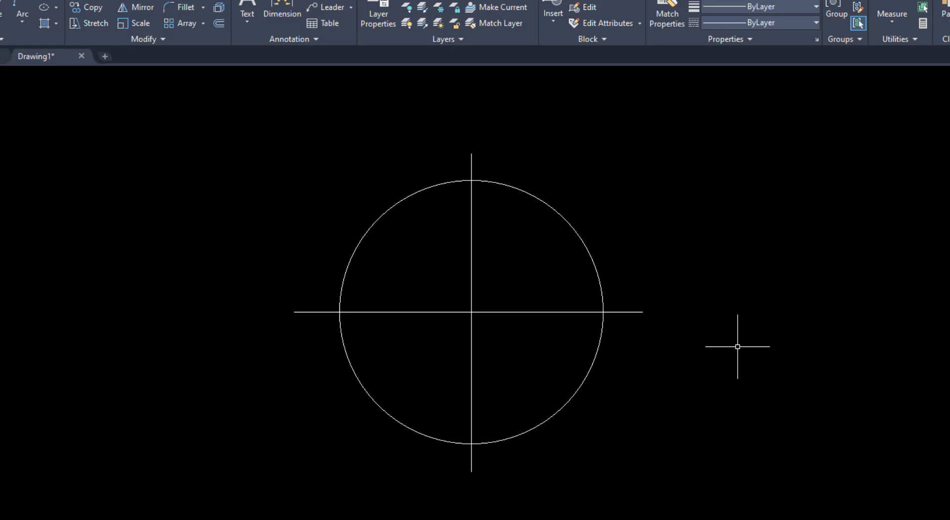
pyautogui.write('mul')
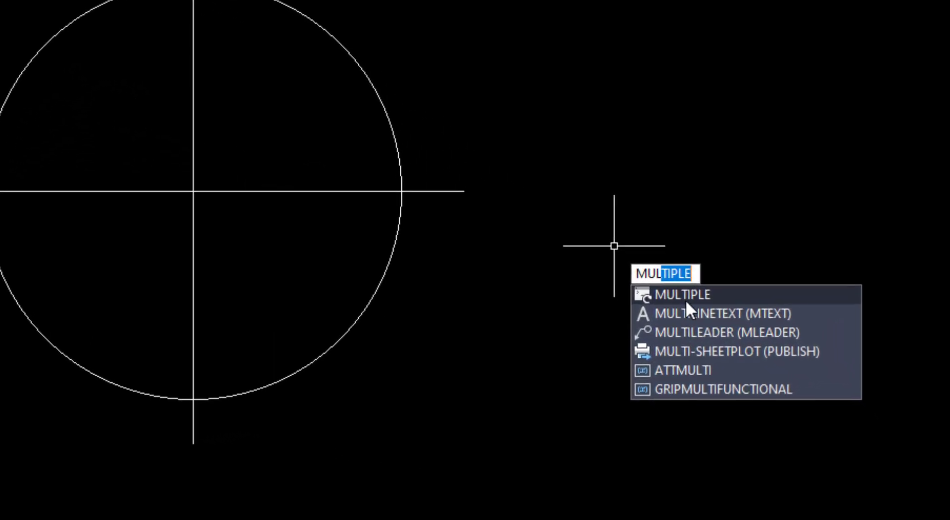
pyautogui.click(686, 297)
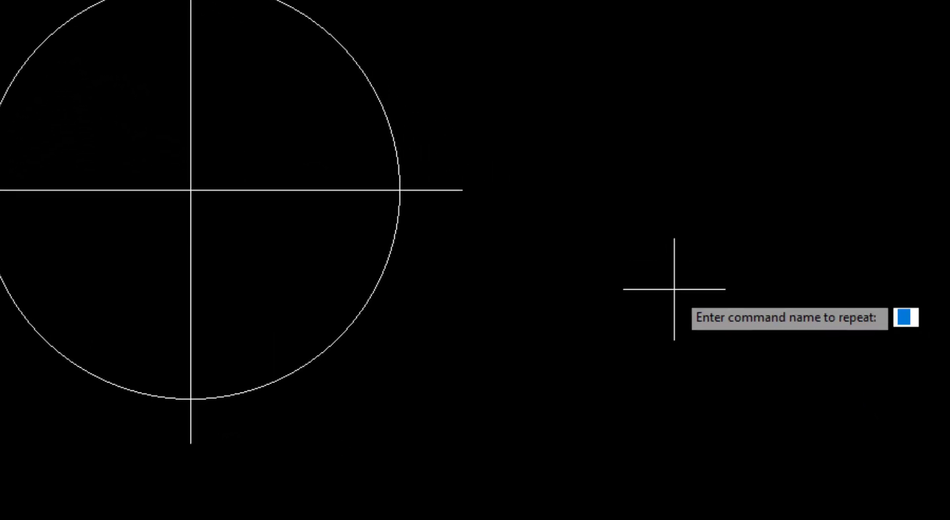
pyautogui.write('pol')
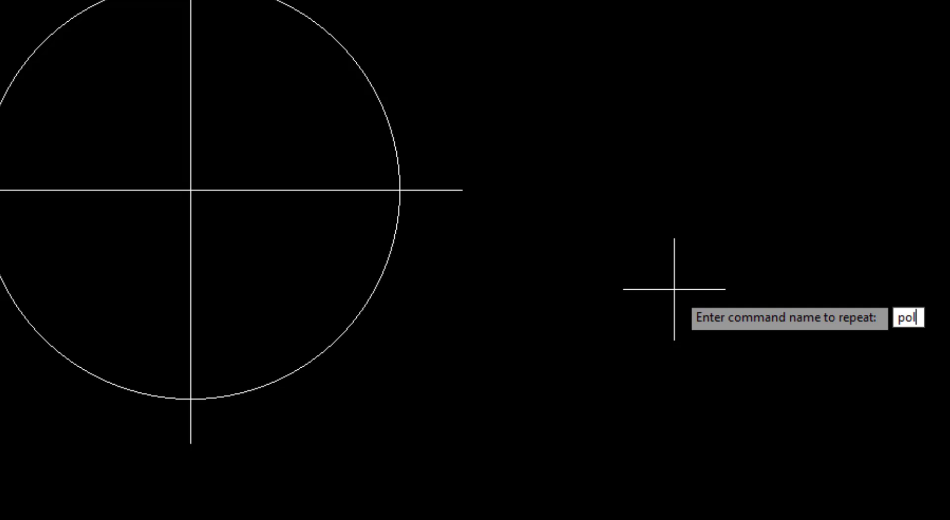
pyautogui.press('Return')
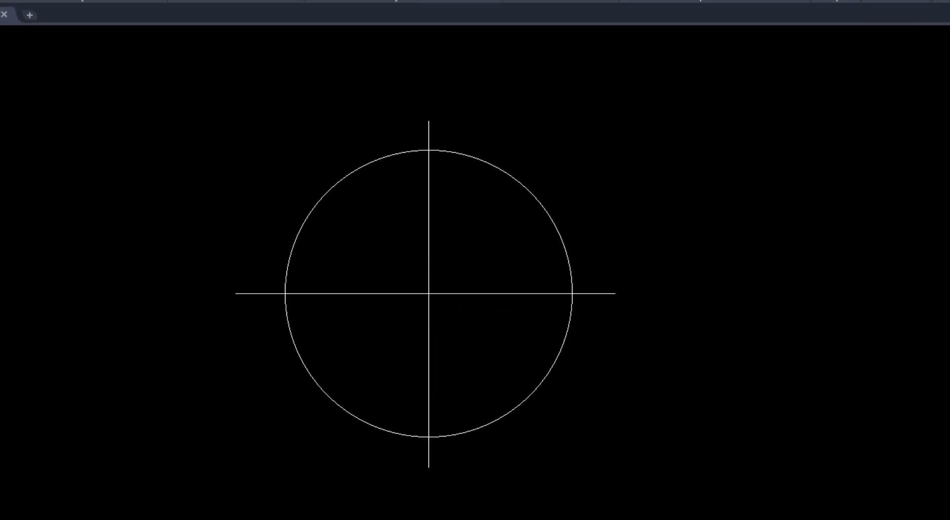
# Recheck the reference for the inner square and draw a four-sided polygon at the circle's centre, circumscribed about a 200 mm radius
pyautogui.click(399, 519)
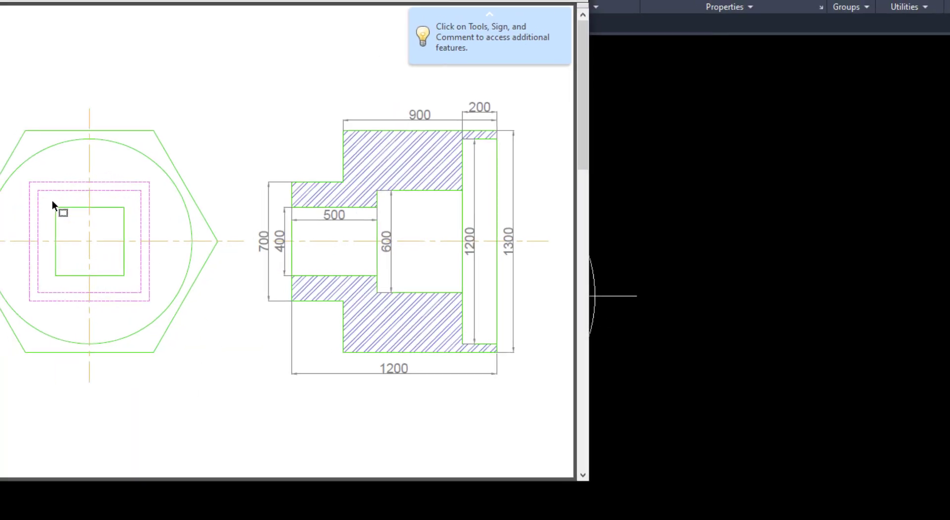
pyautogui.click(662, 348)
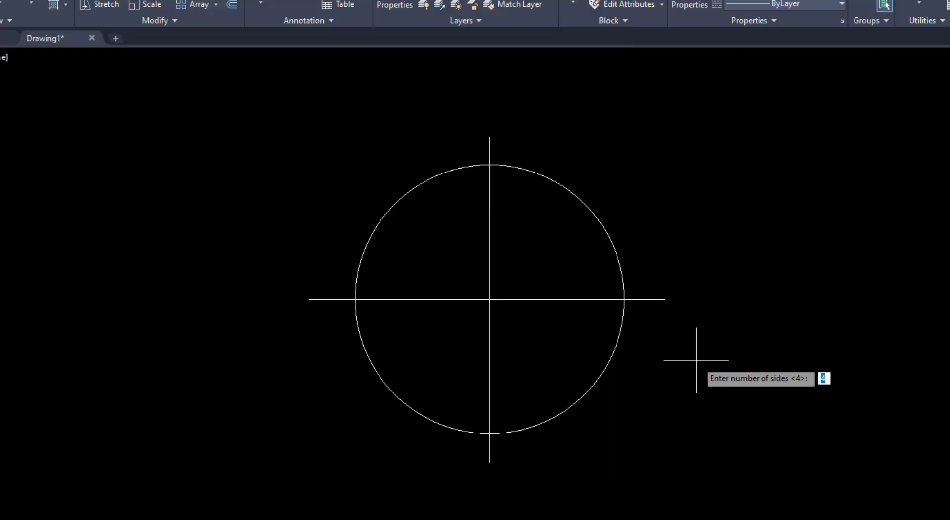
pyautogui.write('4')
pyautogui.press('Return')
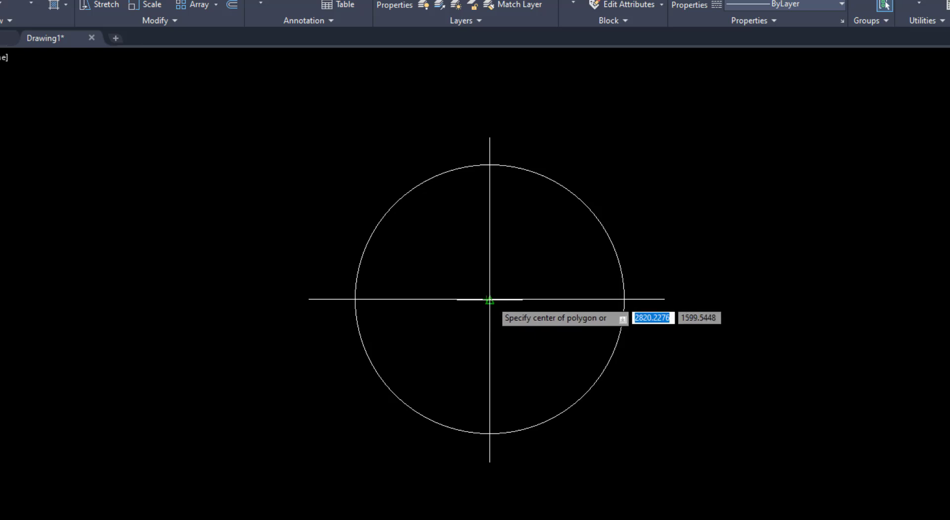
pyautogui.click(489, 299)
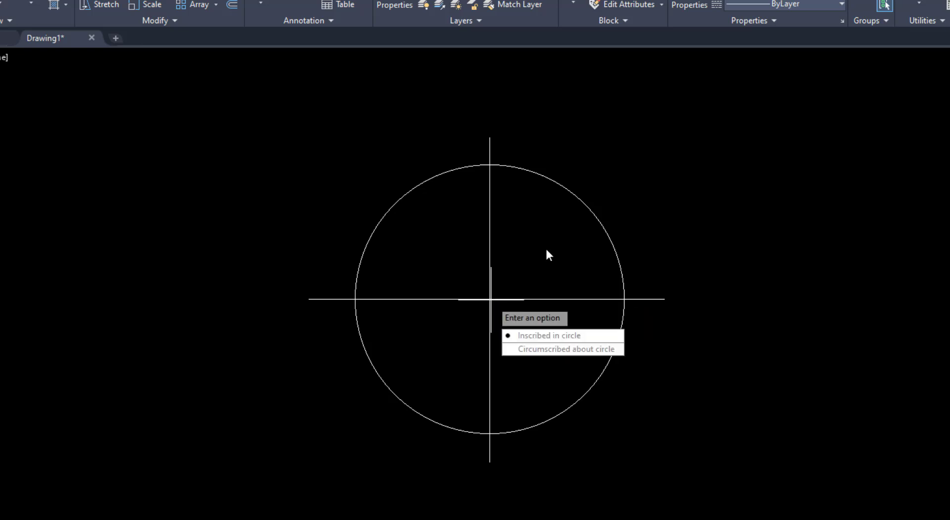
pyautogui.click(544, 349)
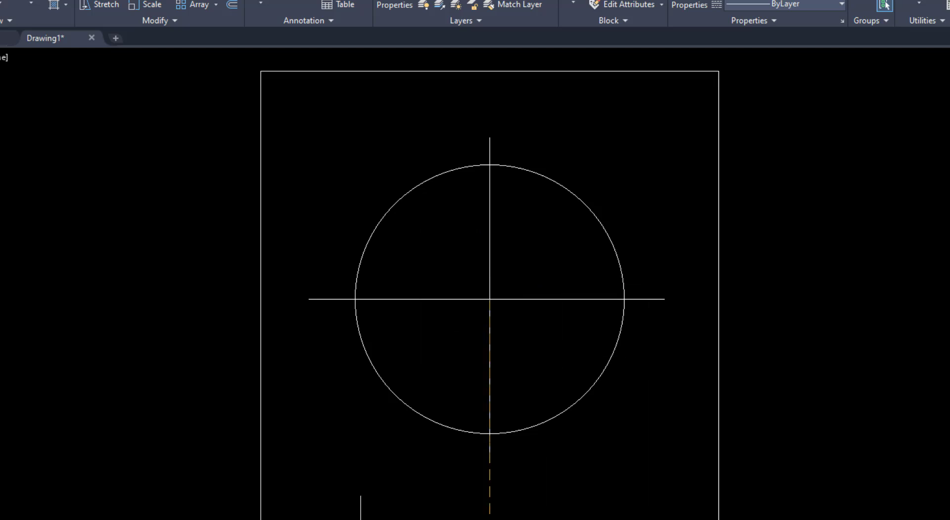
pyautogui.hotkey('alt', 'Tab')
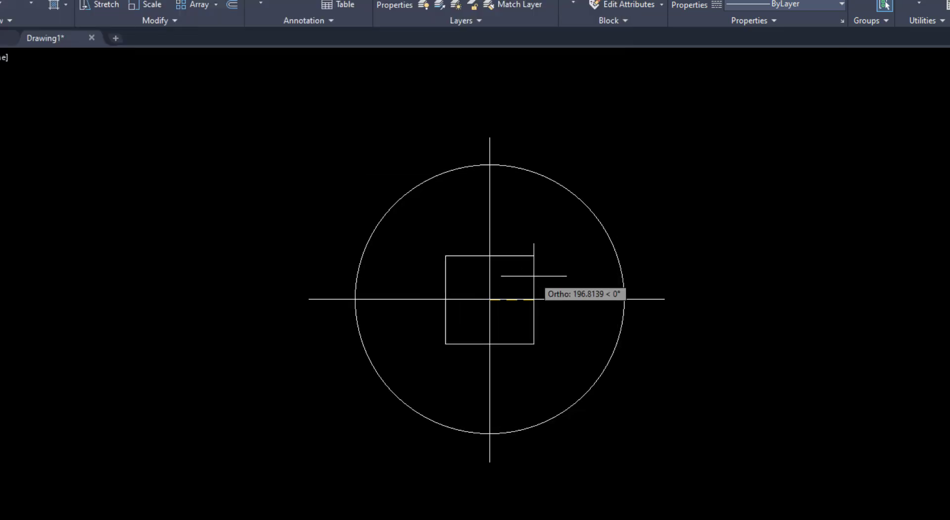
pyautogui.write('20')
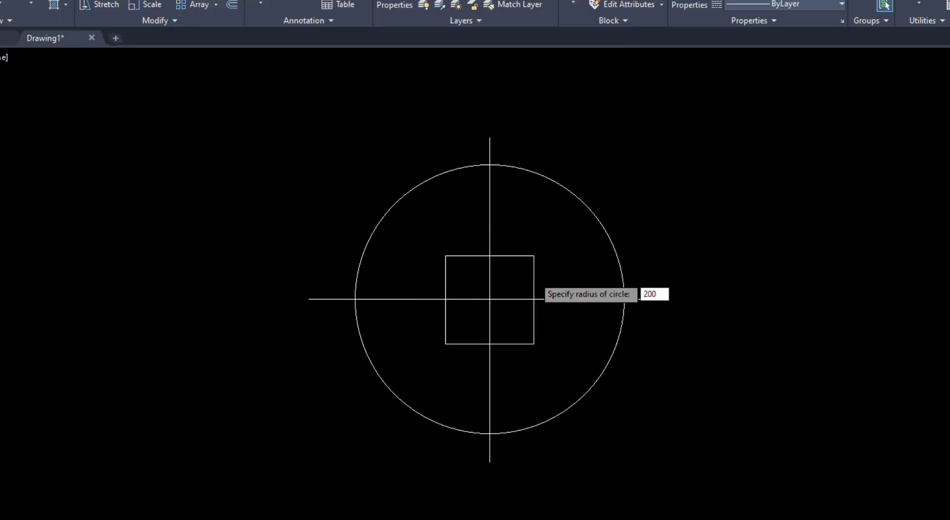
pyautogui.write('0')
pyautogui.press('Return')
pyautogui.press('Return')
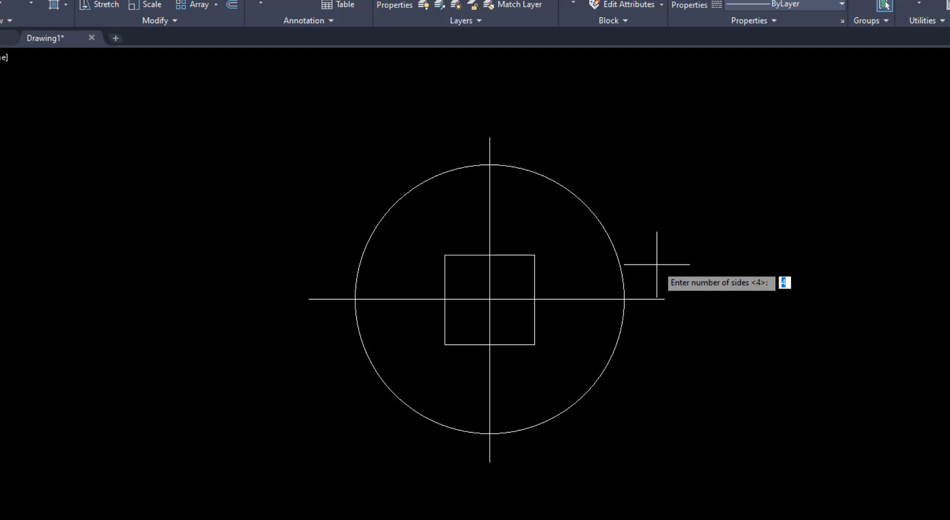
# Draw a second four-sided polygon at the circle's centre, circumscribed about a circle of radius 350 mm
pyautogui.press('Return')
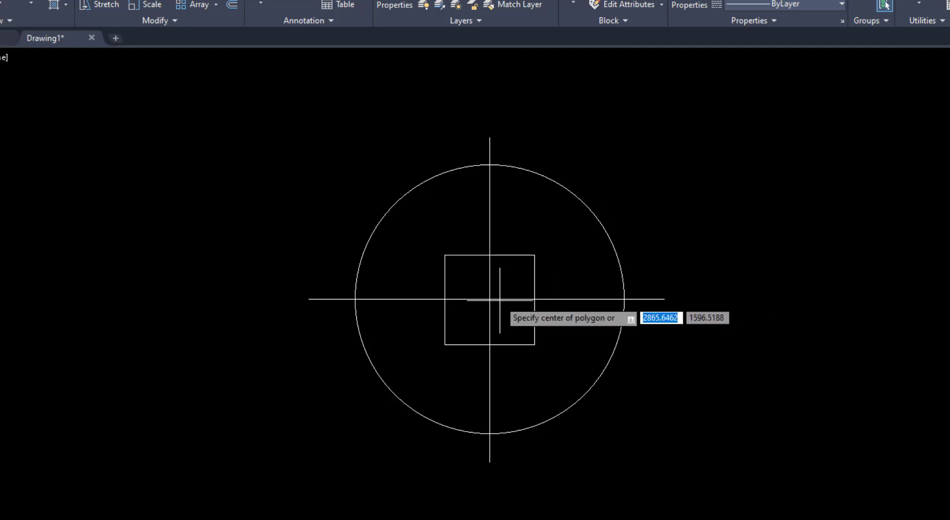
pyautogui.click(490, 299)
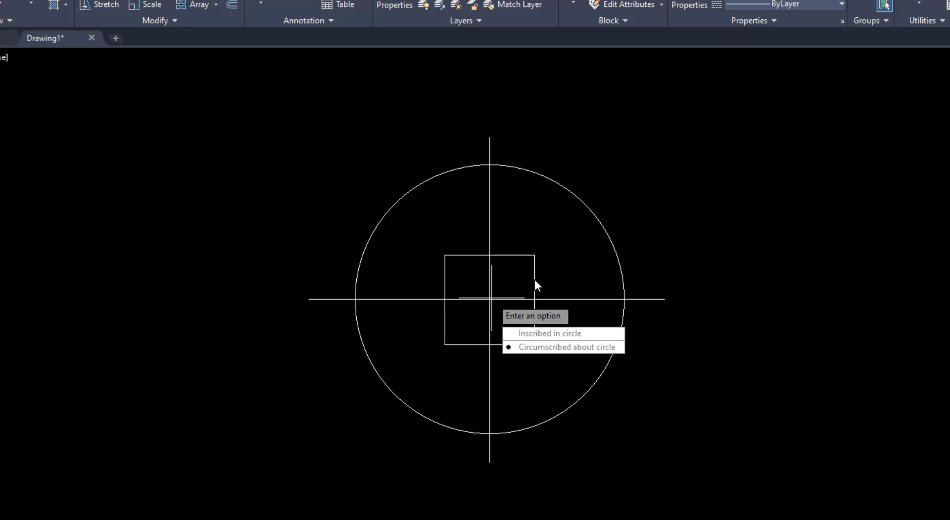
pyautogui.click(538, 345)
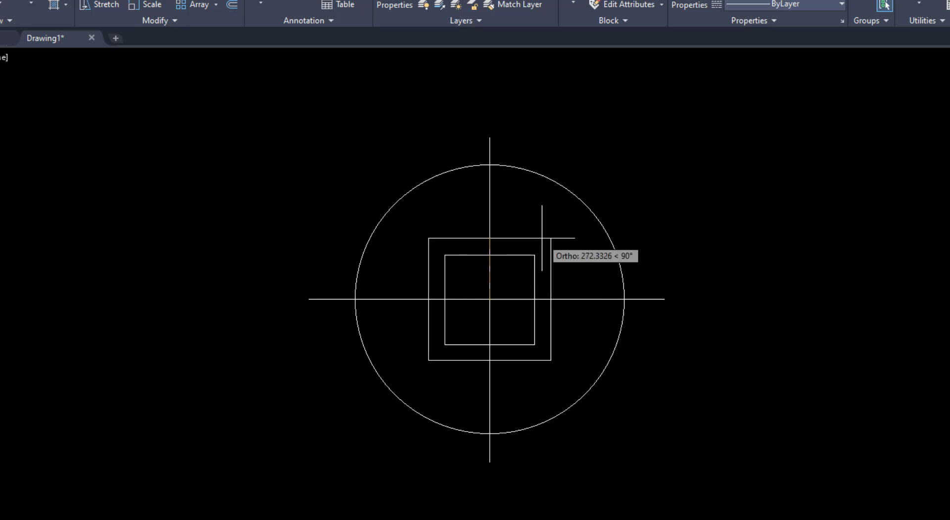
pyautogui.write('35')
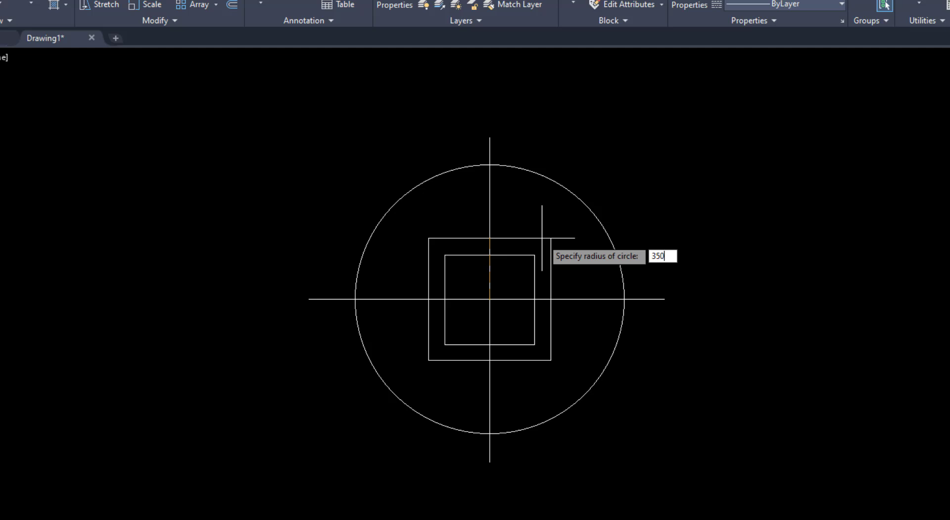
pyautogui.write('0')
pyautogui.press('Return')
pyautogui.press('Return')
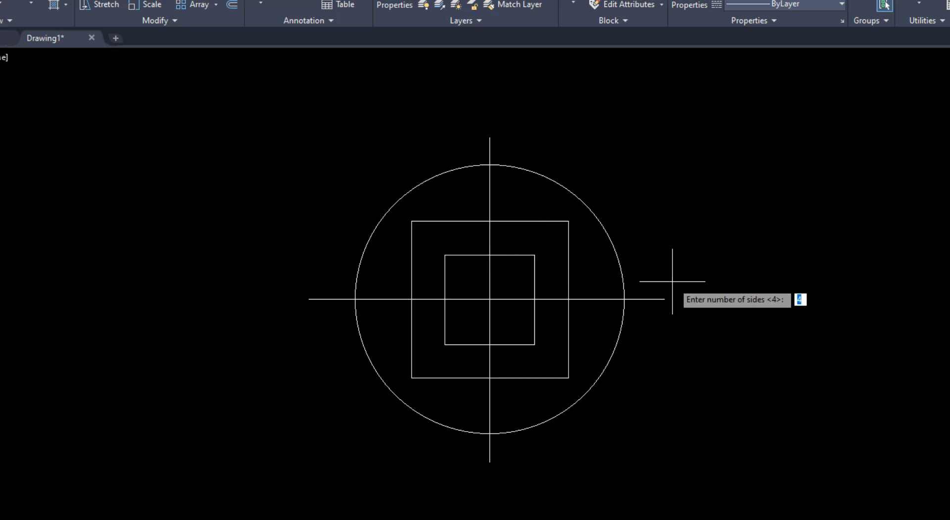
# Draw a third four-sided polygon at the same centre, circumscribed about a circle of radius 300 mm
pyautogui.press('Return')
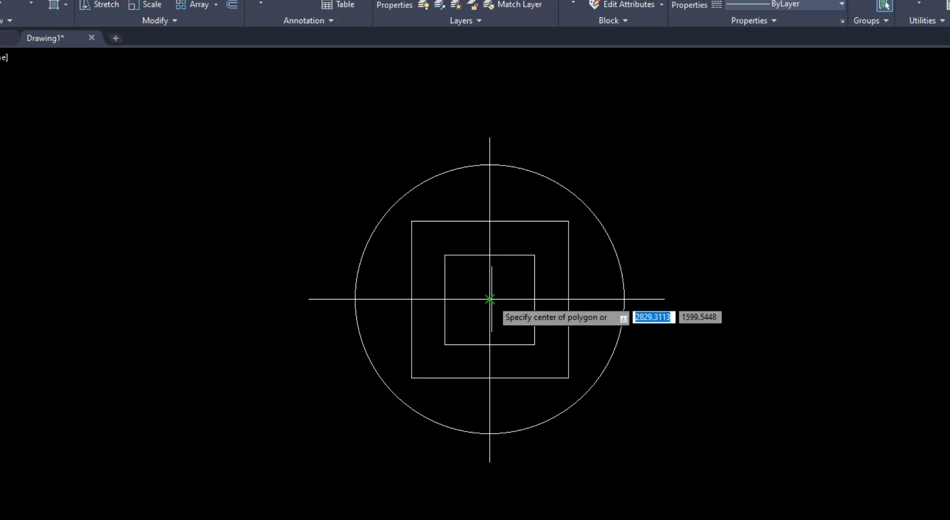
pyautogui.click(489, 300)
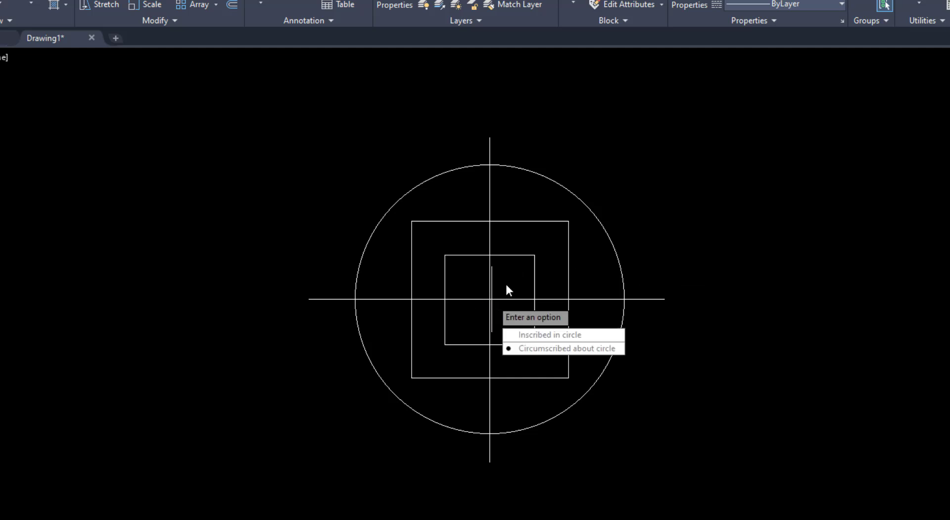
pyautogui.click(564, 349)
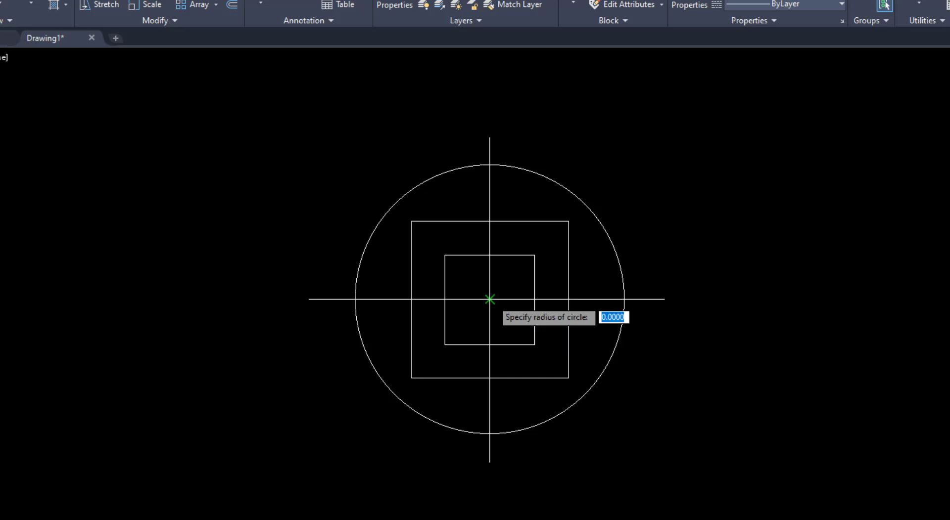
pyautogui.write('300')
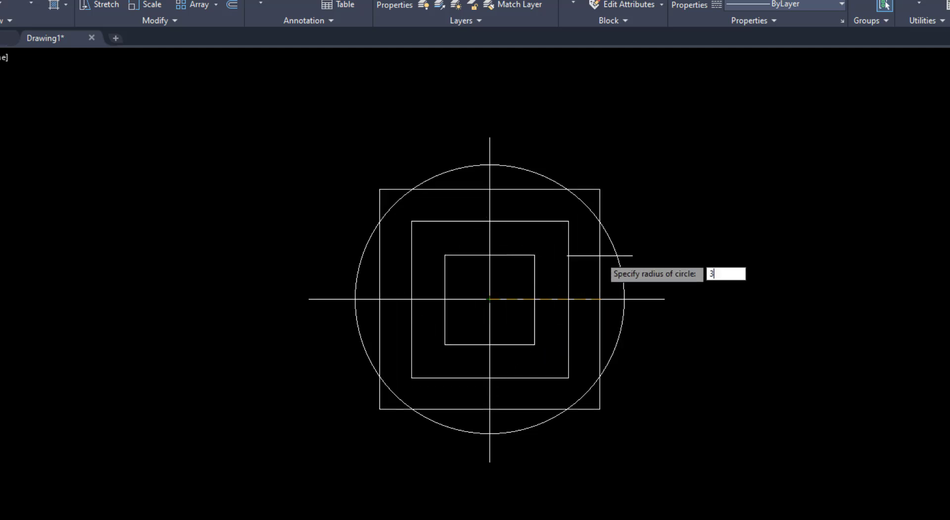
pyautogui.press('Return')
pyautogui.press('Return')
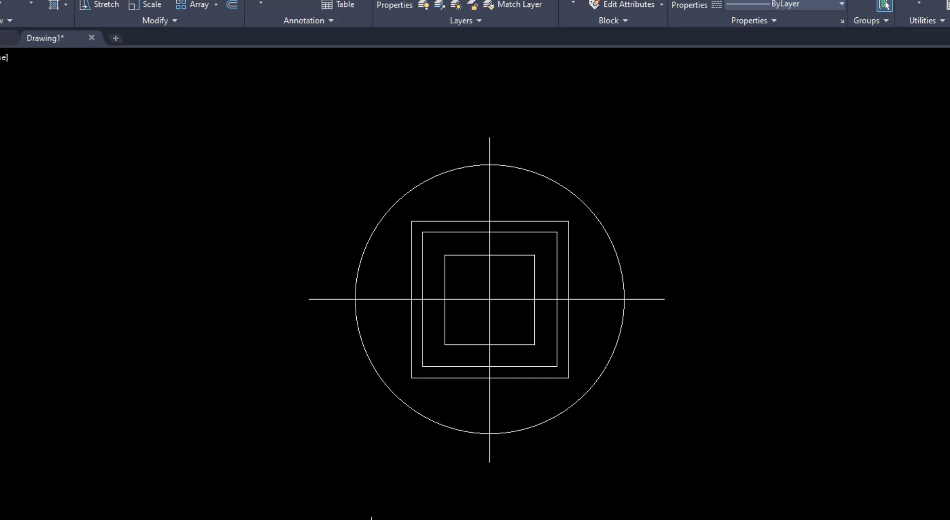
# Check the overall height in the reference, draw a hexagon at the circle's centre circumscribed about a 650 mm radius, and end the Polygon command
pyautogui.click(296, 519)
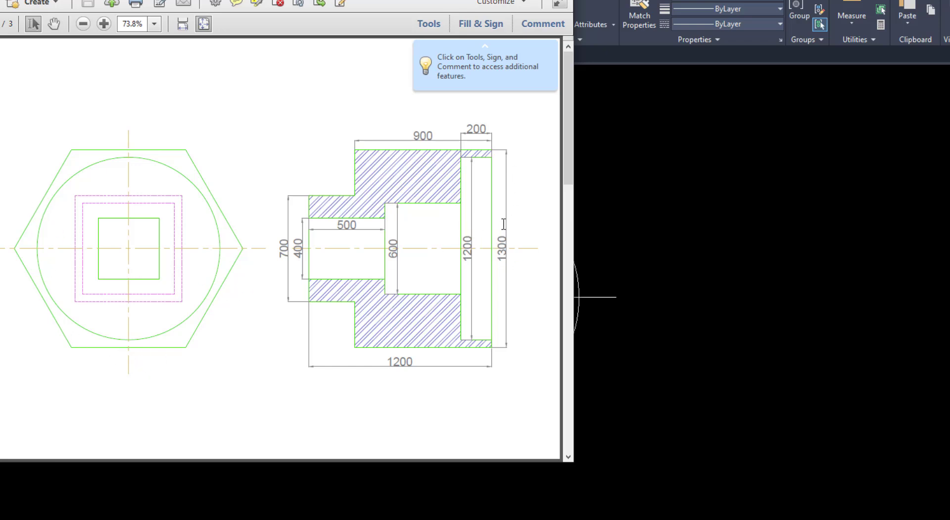
pyautogui.click(712, 293)
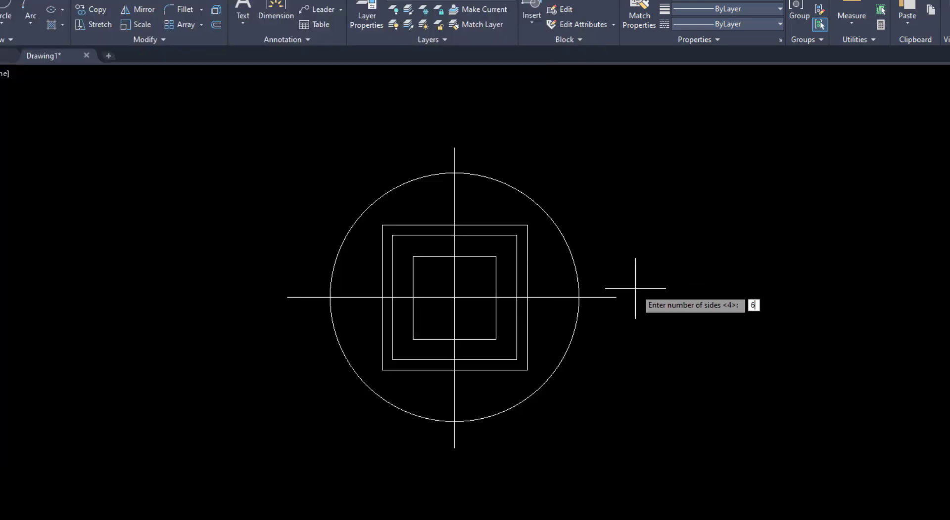
pyautogui.press('Return')
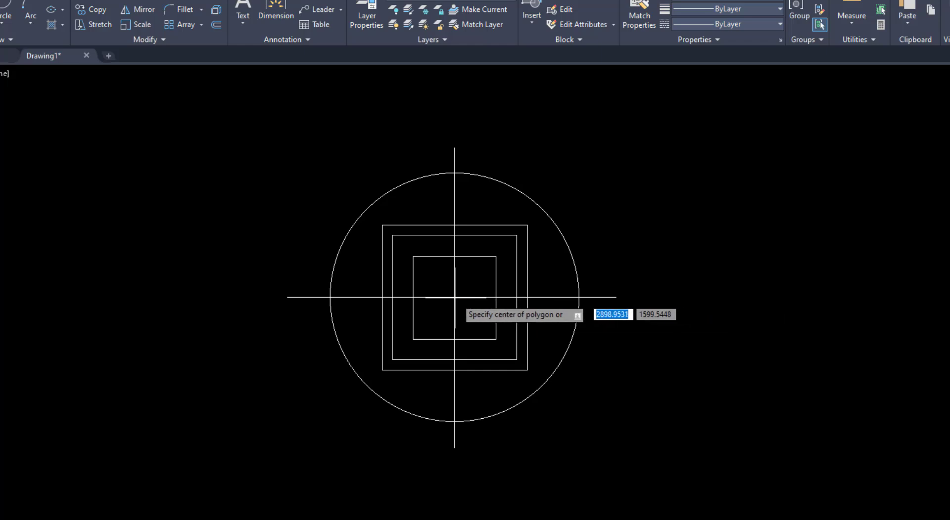
pyautogui.click(454, 298)
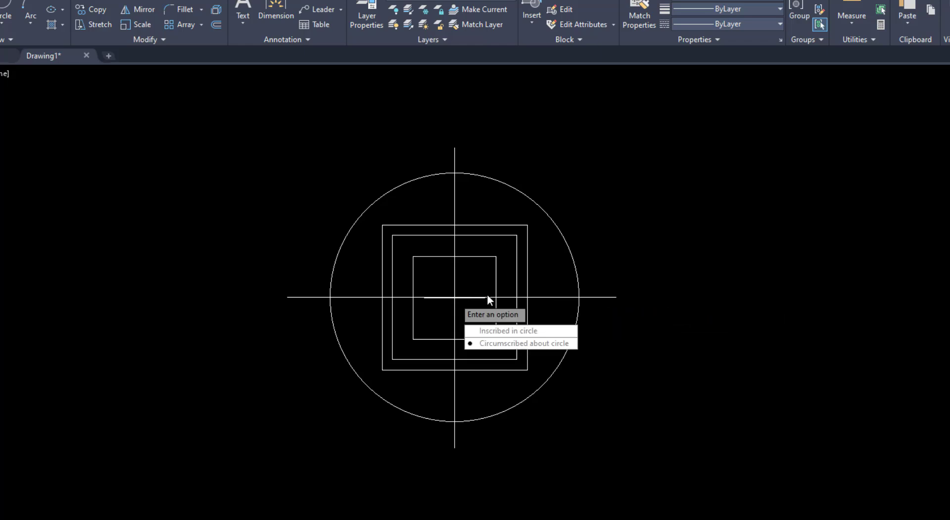
pyautogui.click(500, 344)
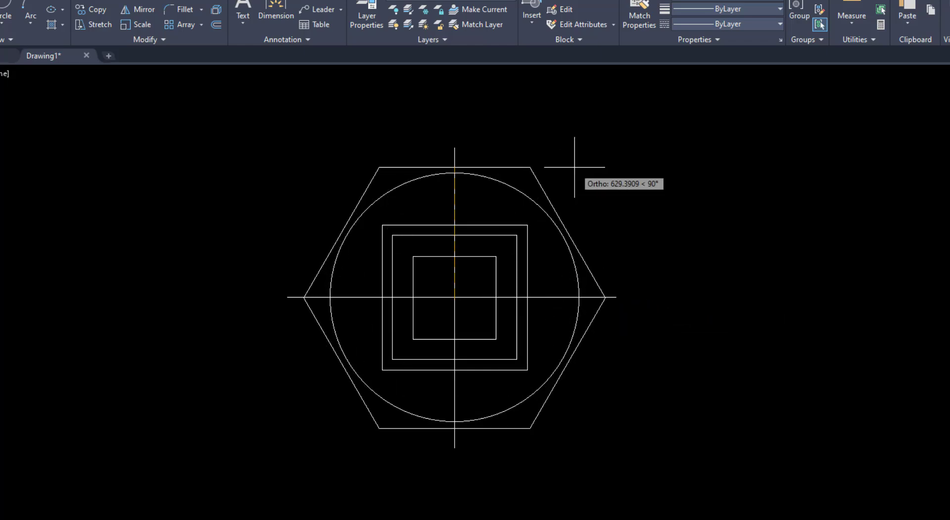
pyautogui.write('65')
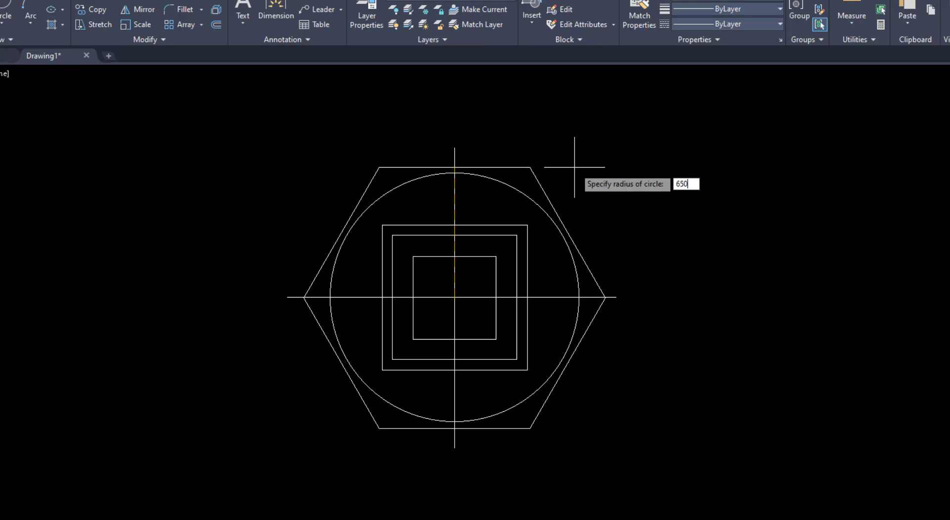
pyautogui.write('0')
pyautogui.press('Return')
pyautogui.press('Return')
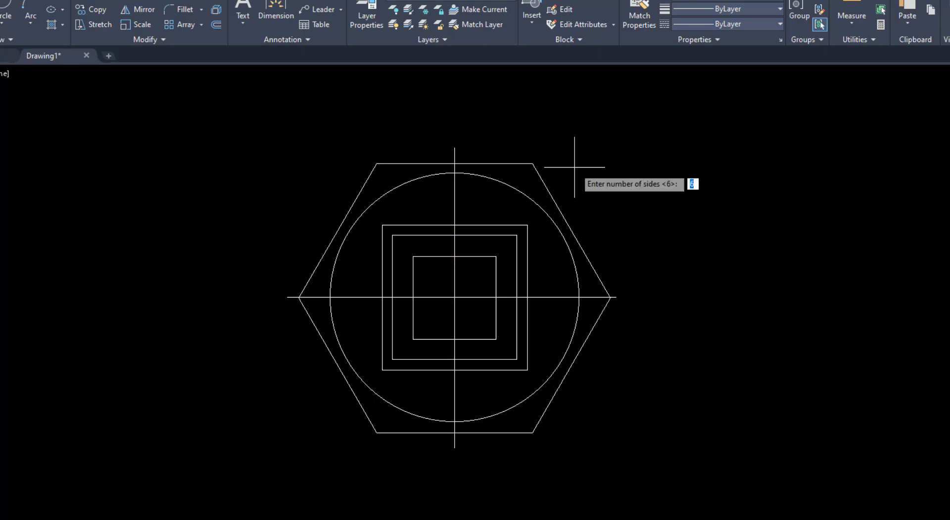
pyautogui.press('Return')
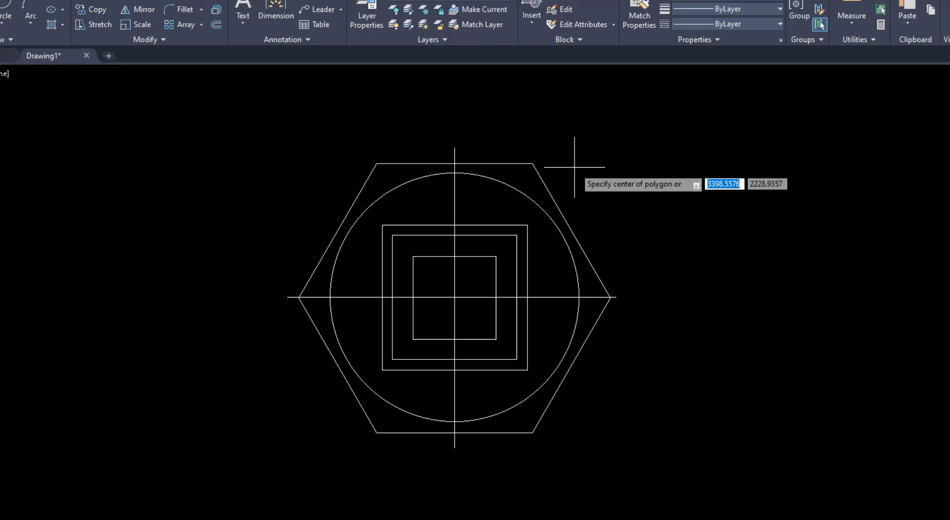
pyautogui.press('Escape')
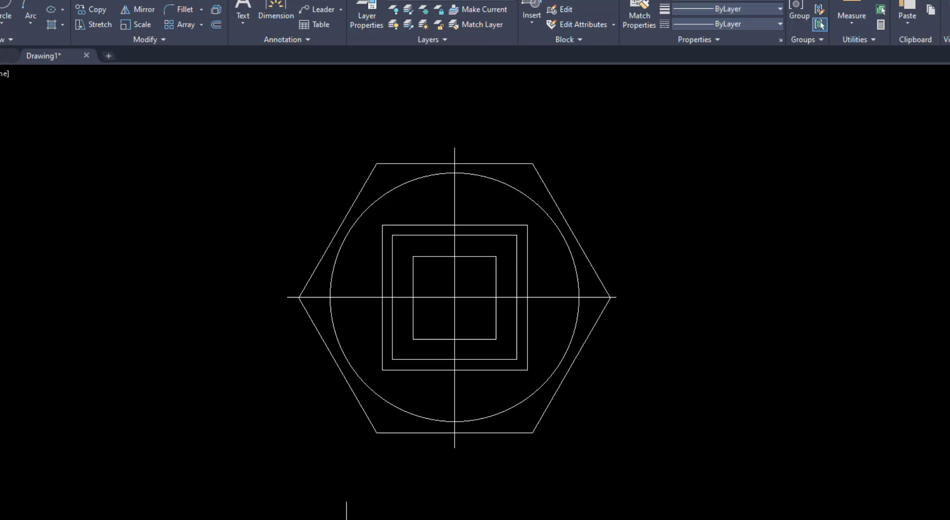
# Check the section view's dimensions in the Acrobat reference drawing and return to the AutoCAD drawing
pyautogui.hotkey('alt', 'Tab')
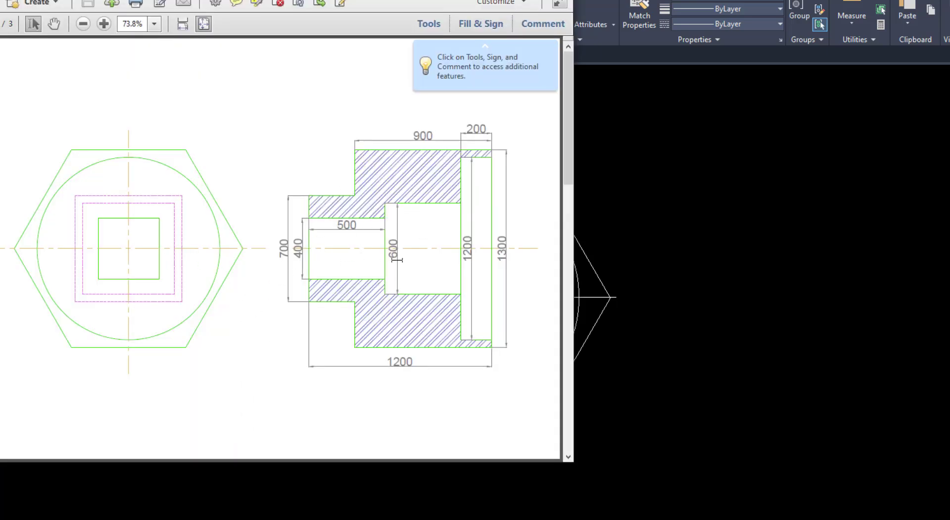
pyautogui.click(731, 328)
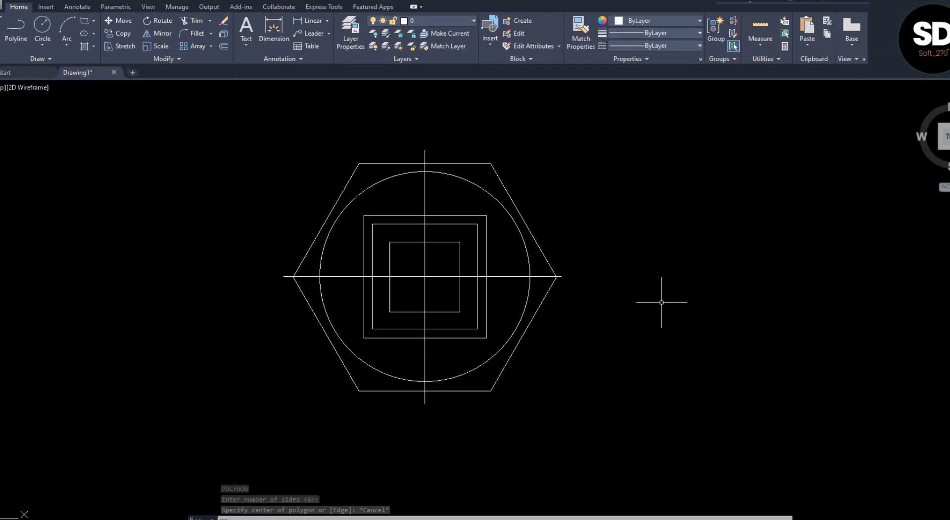
# Start the section's inner profile beside the hexagon: a line from centre height to the smallest square's top level, then 500 mm right, per the reference
pyautogui.click(11, 36)
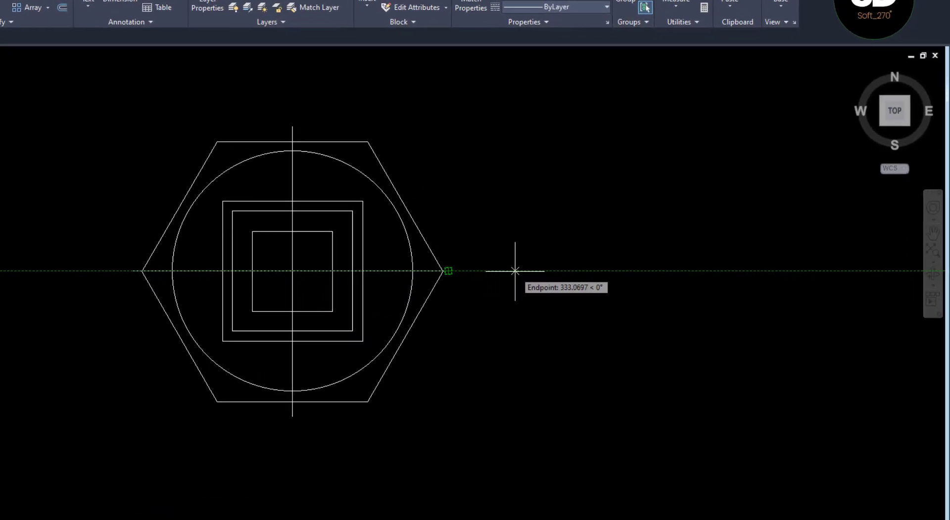
pyautogui.click(510, 271)
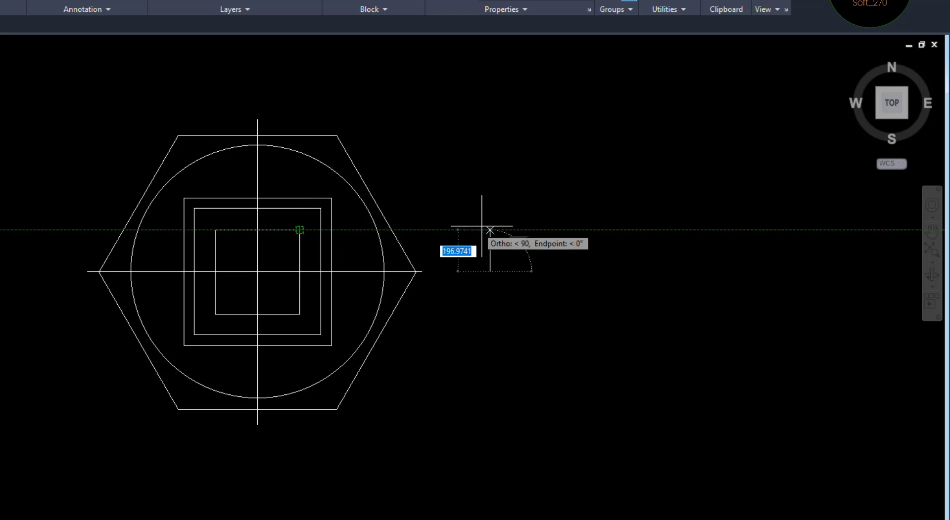
pyautogui.click(490, 230)
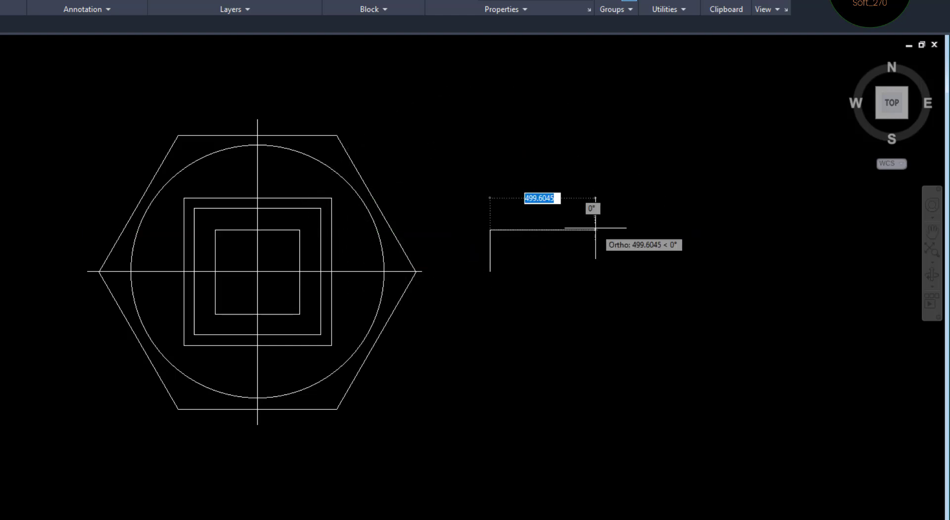
pyautogui.click(149, 519)
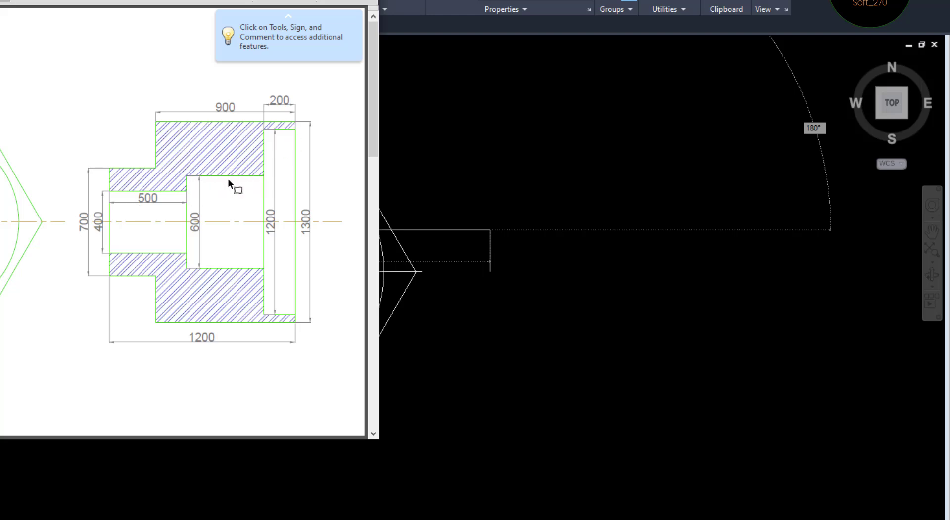
pyautogui.click(484, 286)
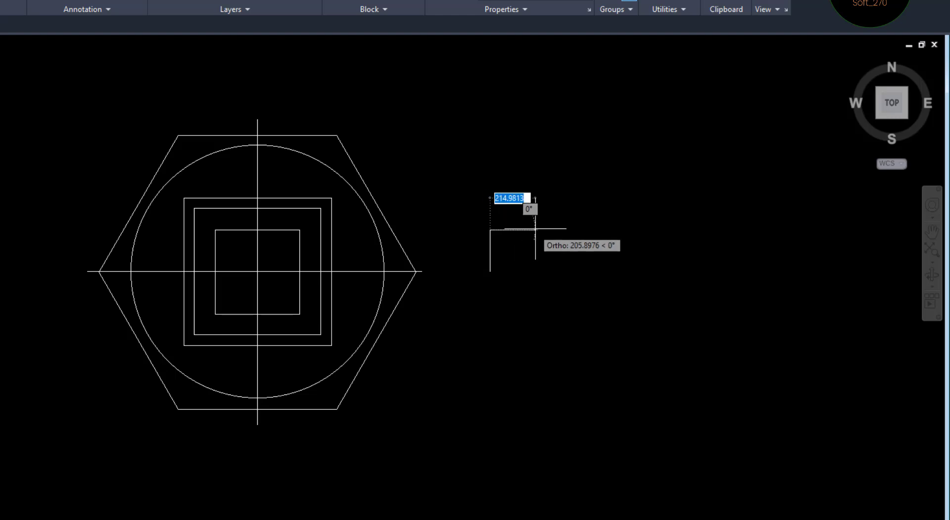
pyautogui.write('500')
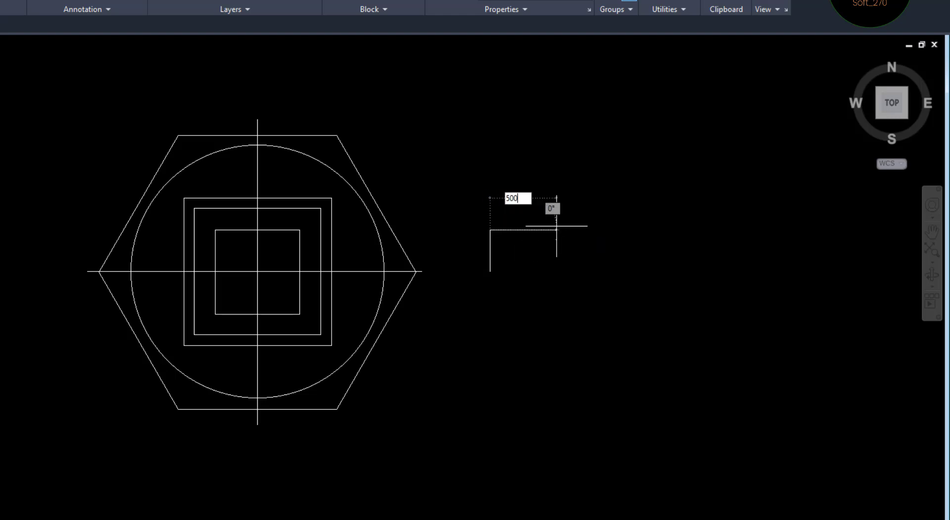
pyautogui.press('Return')
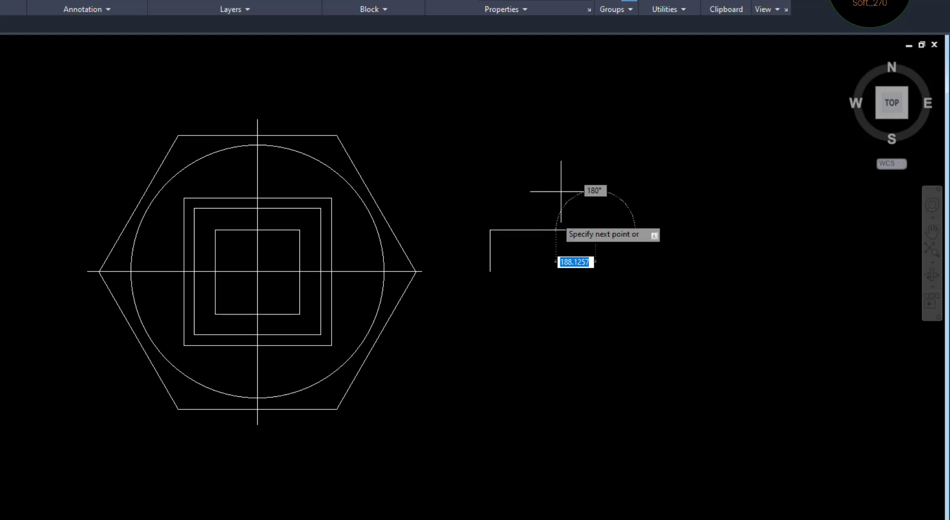
# Continue the inner profile up to the middle square's top level, then 500 mm to the right
pyautogui.moveTo(320, 208)
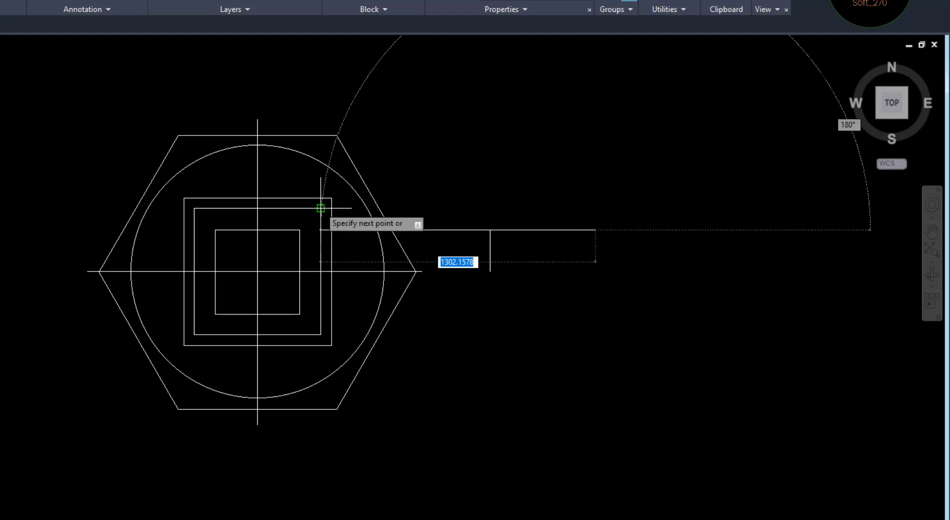
pyautogui.click(595, 208)
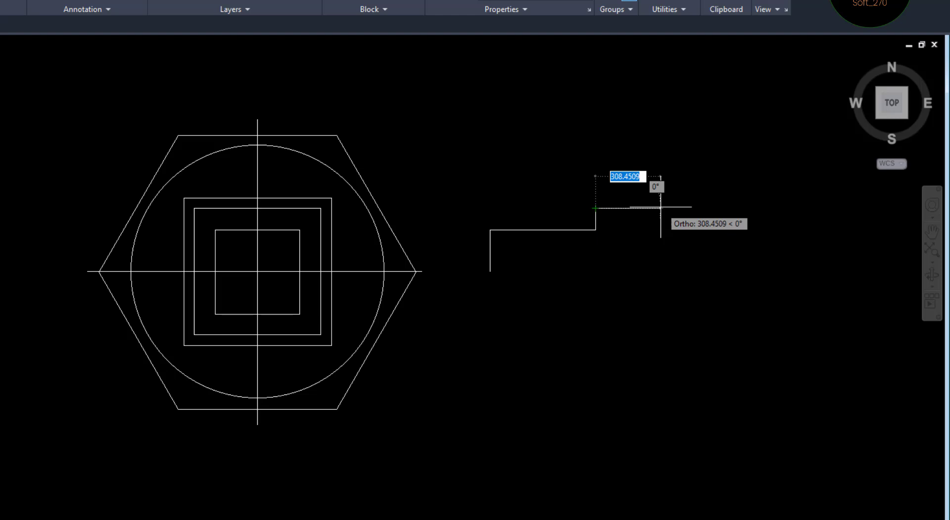
pyautogui.write('500')
pyautogui.press('Return')
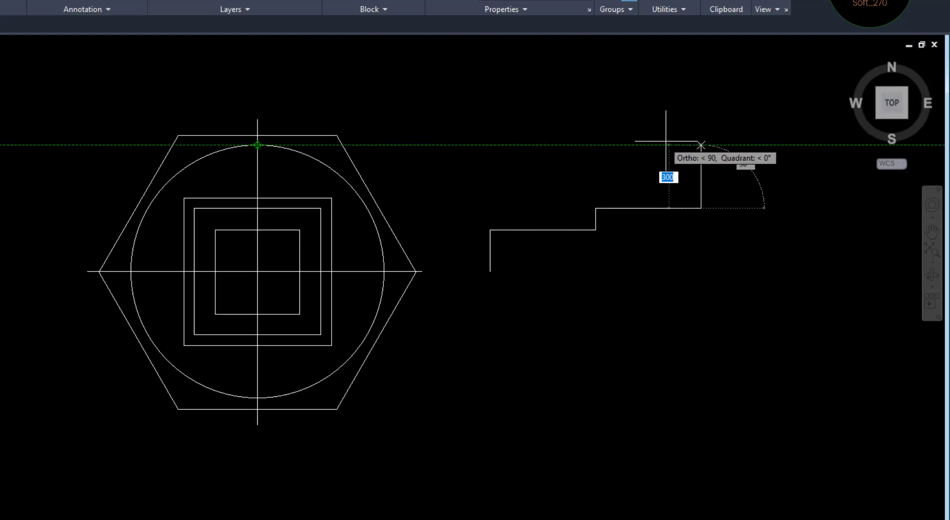
# Continue the profile up to the circle's top level, 200 mm right and down to centre height, and end the Line command
pyautogui.click(700, 145)
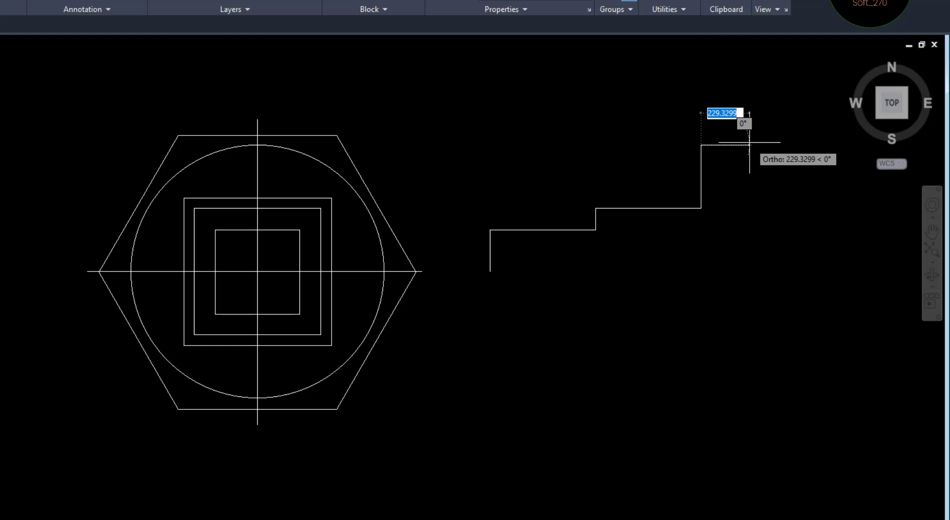
pyautogui.write('200')
pyautogui.press('Return')
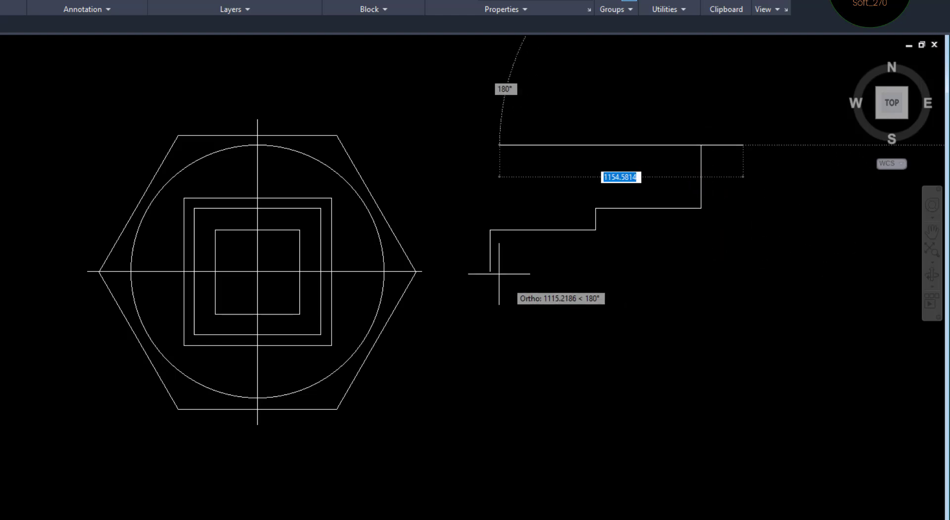
pyautogui.click(742, 272)
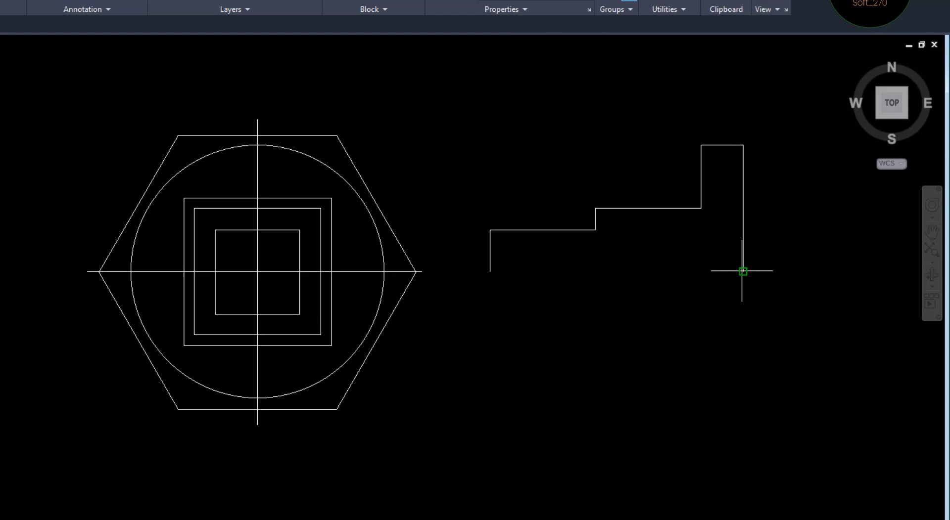
pyautogui.press('Escape')
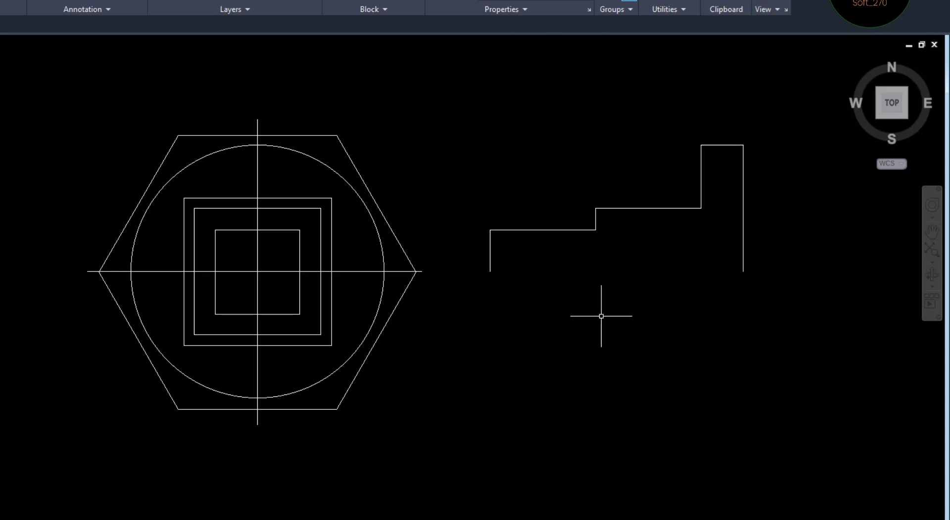
# Draw a horizontal centreline under the section's inner profile, extending slightly past both of its ends
pyautogui.write('L')
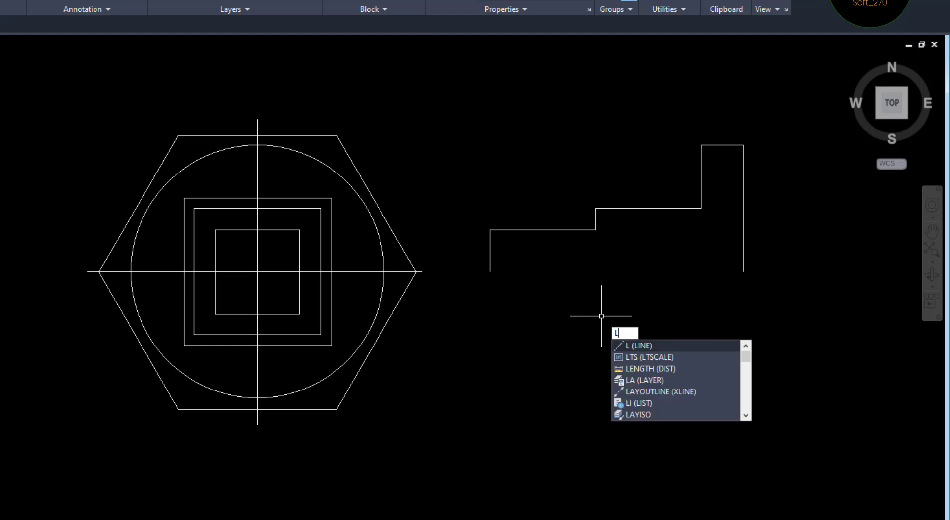
pyautogui.press('Return')
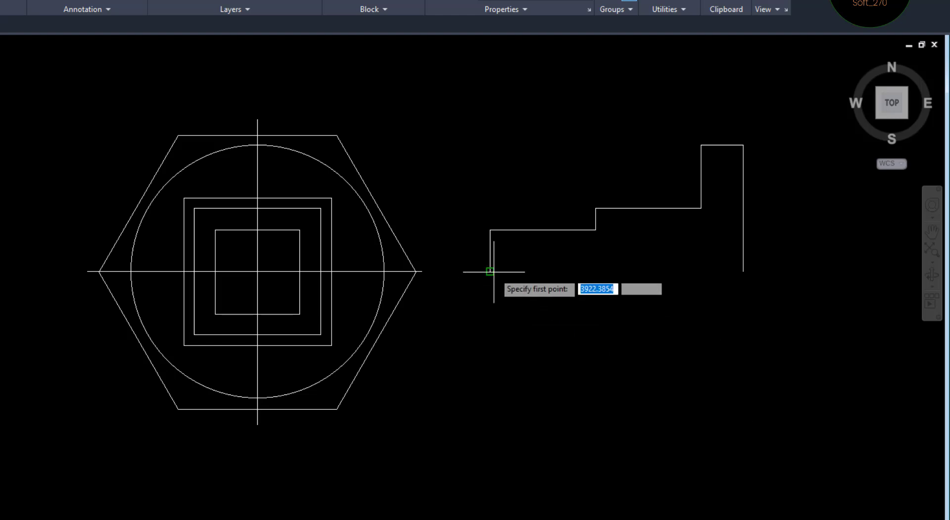
pyautogui.click(475, 271)
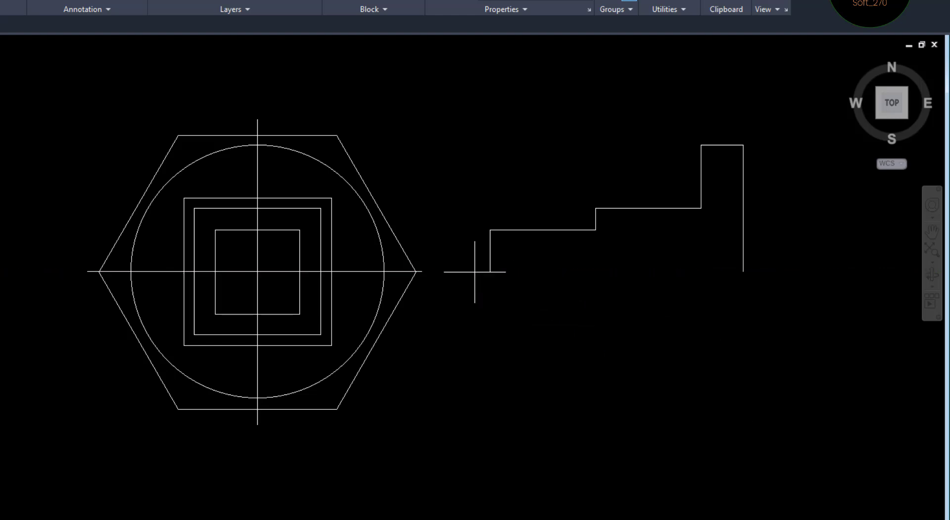
pyautogui.click(766, 271)
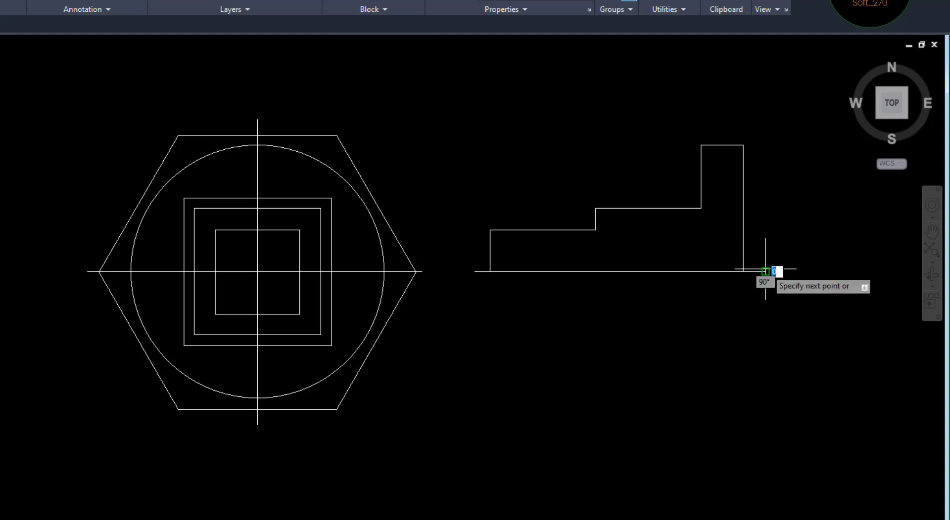
pyautogui.press('Escape')
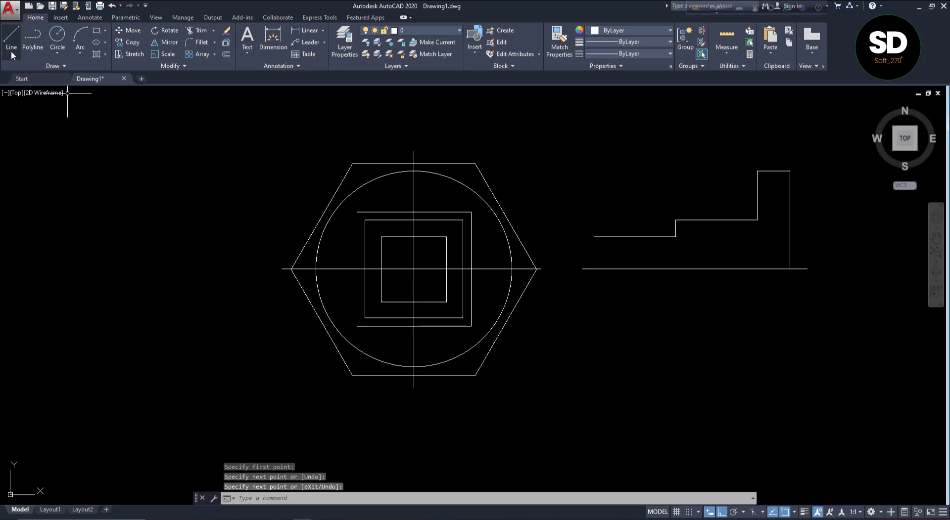
# Start the outer profile at the section's left end, up 350 mm to the largest square's top level, then 300 mm right, checking the reference
pyautogui.click(11, 53)
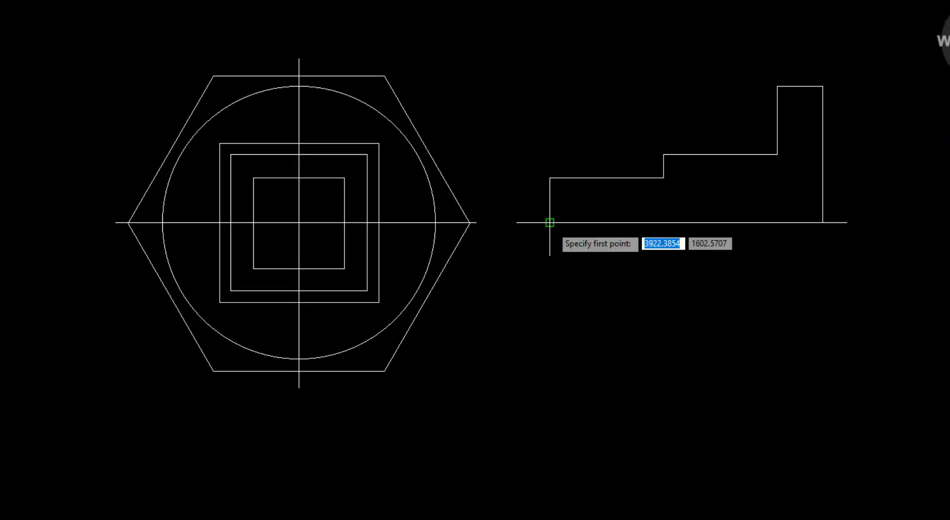
pyautogui.click(550, 222)
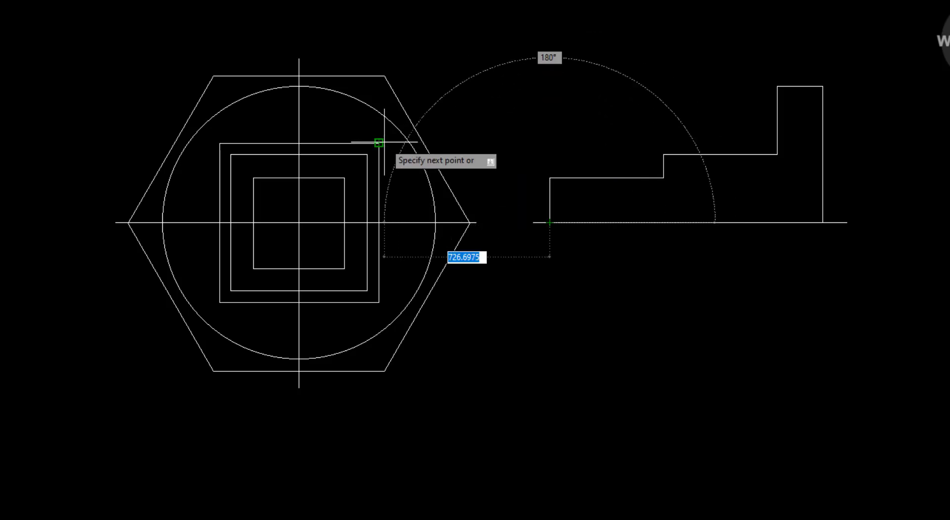
pyautogui.click(550, 143)
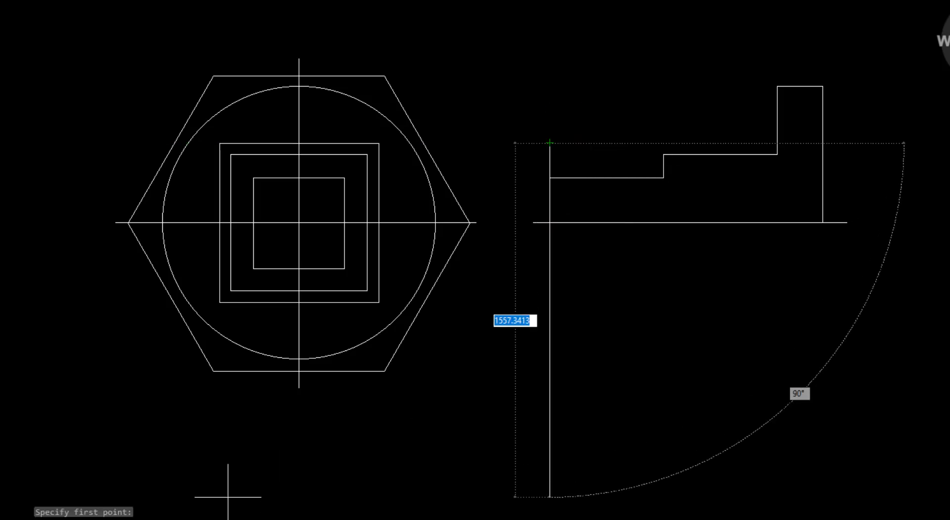
pyautogui.hotkey('alt', 'Tab')
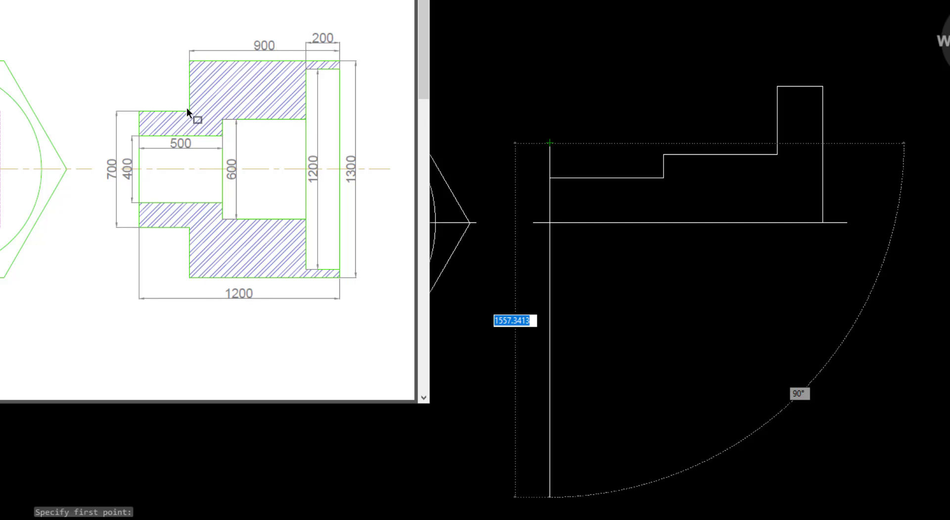
pyautogui.hotkey('alt', 'Tab')
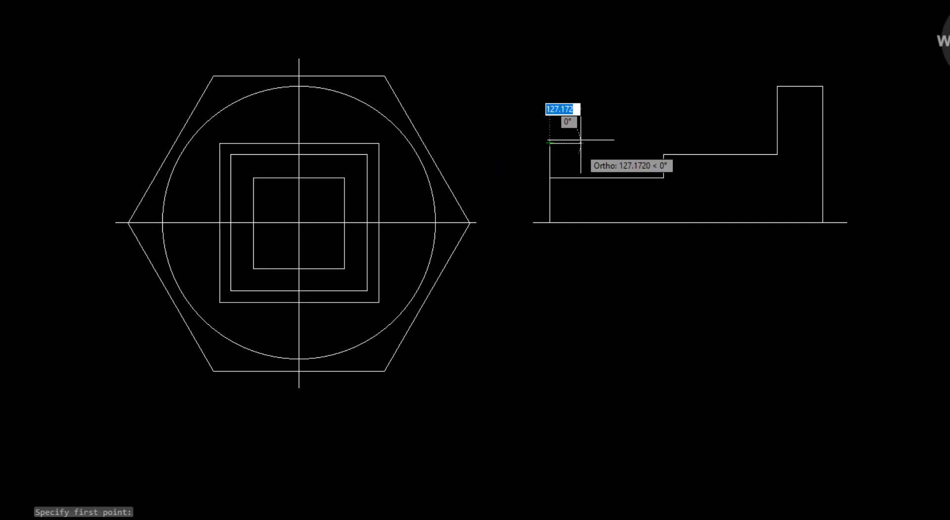
pyautogui.write('300')
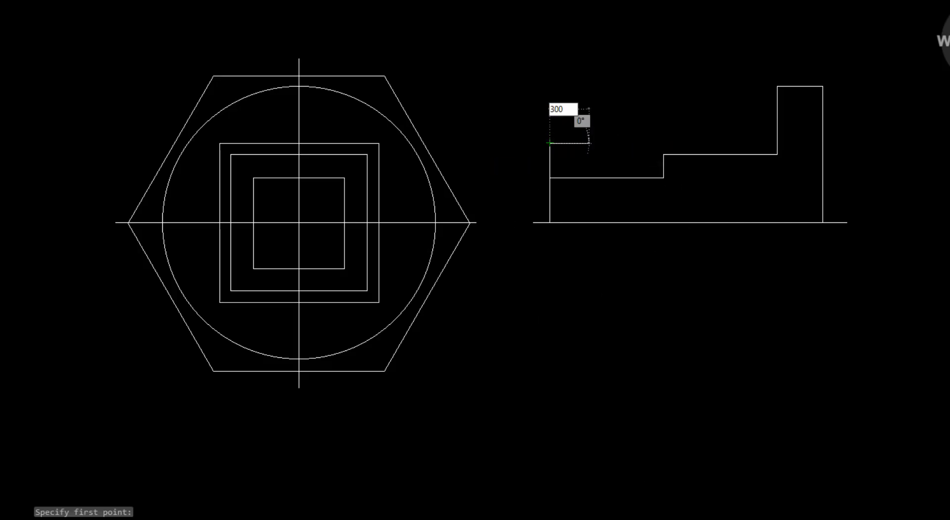
pyautogui.press('Return')
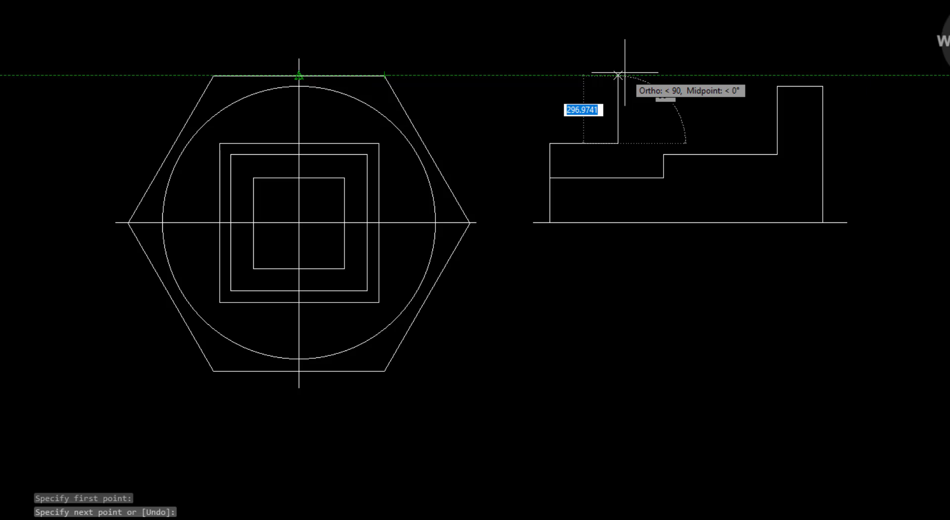
# Continue the outer profile 300 mm up and across to the section's right end, join it to the inner profile's corner, and end the Line command
pyautogui.write('300')
pyautogui.press('Return')
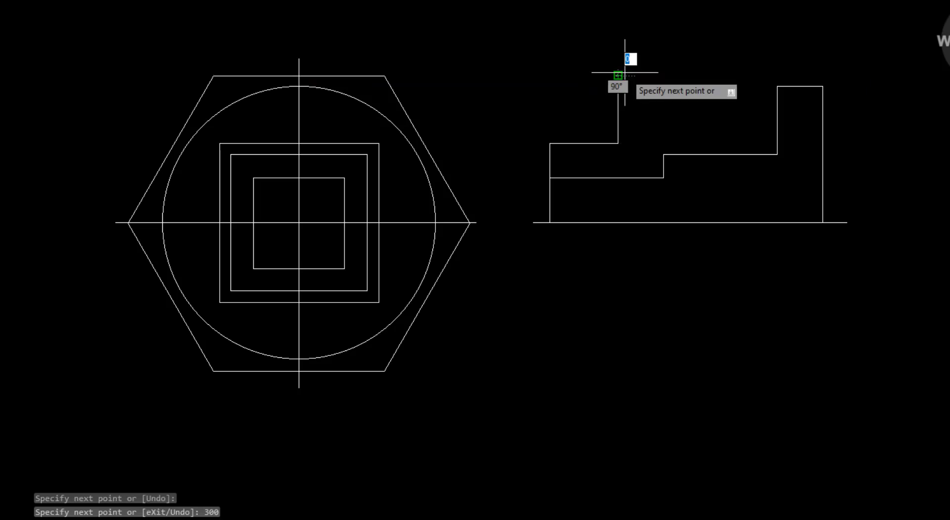
pyautogui.click(822, 75)
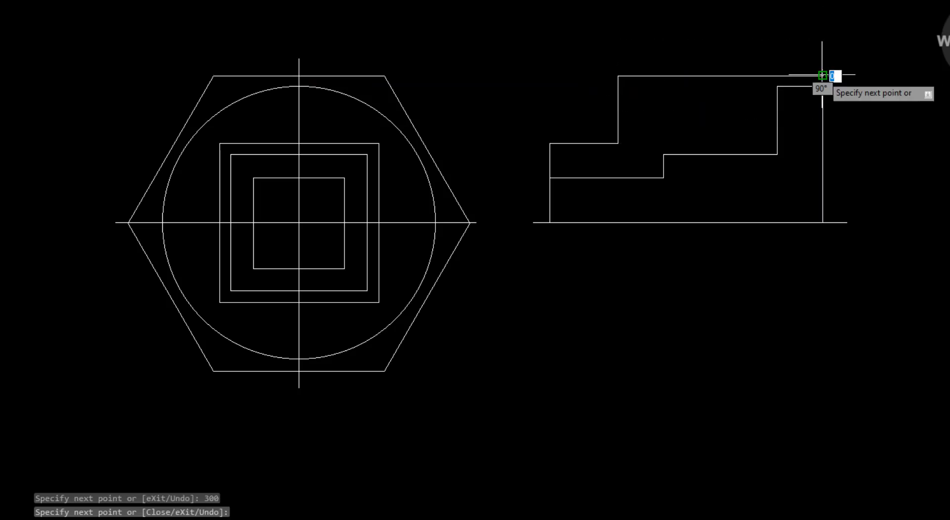
pyautogui.press('Escape')
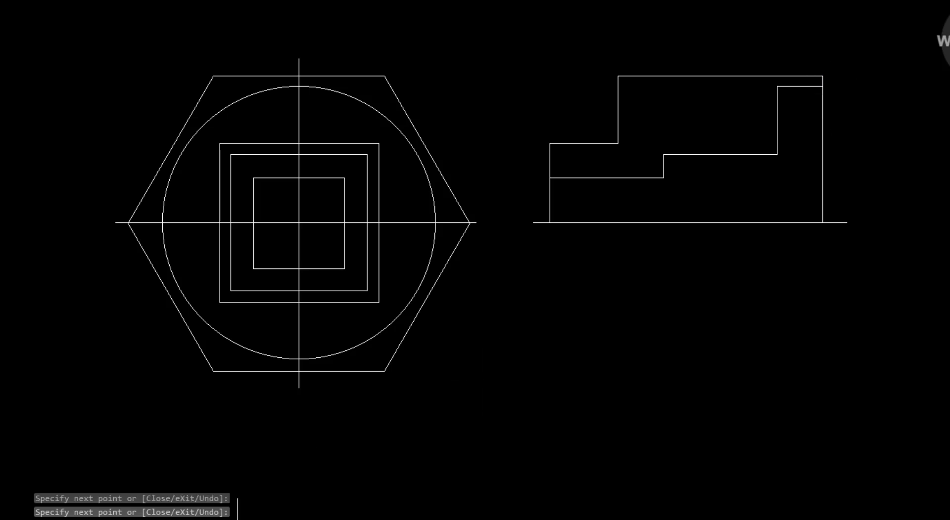
# Check the section view in the reference drawing, then extend the inner profile's two vertical step edges down to the centreline in AutoCAD
pyautogui.click(134, 510)
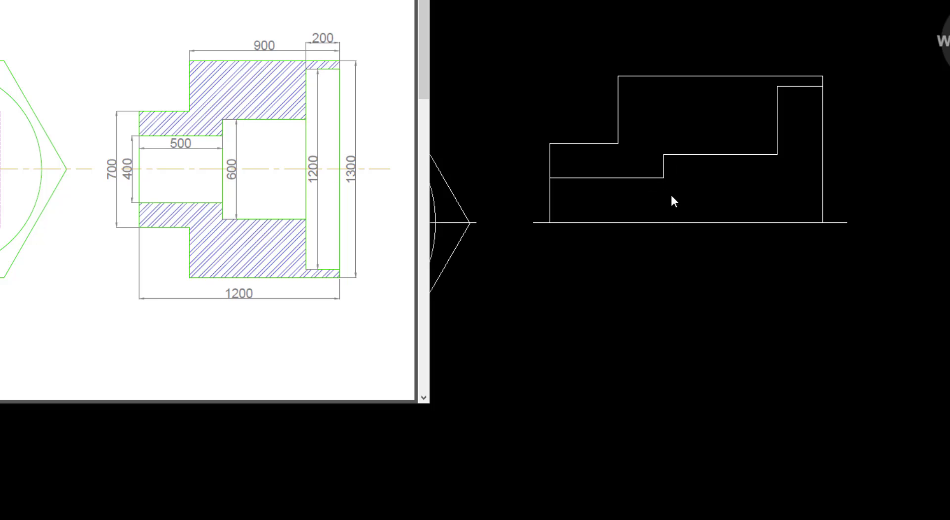
pyautogui.click(628, 340)
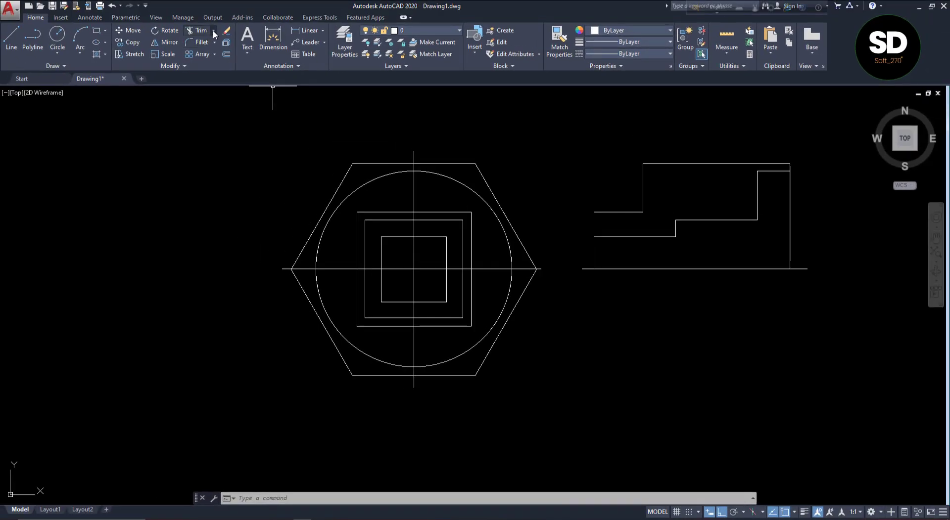
pyautogui.click(213, 31)
pyautogui.click(212, 65)
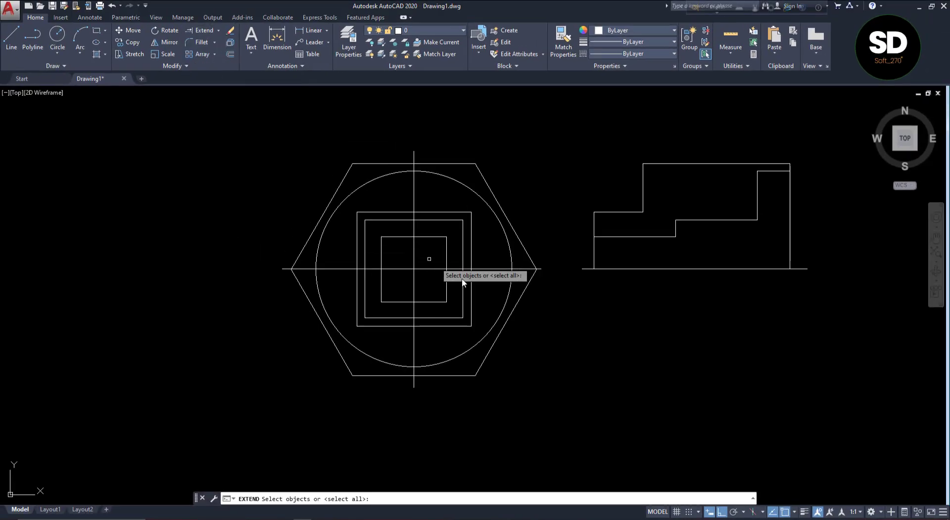
pyautogui.press('Return')
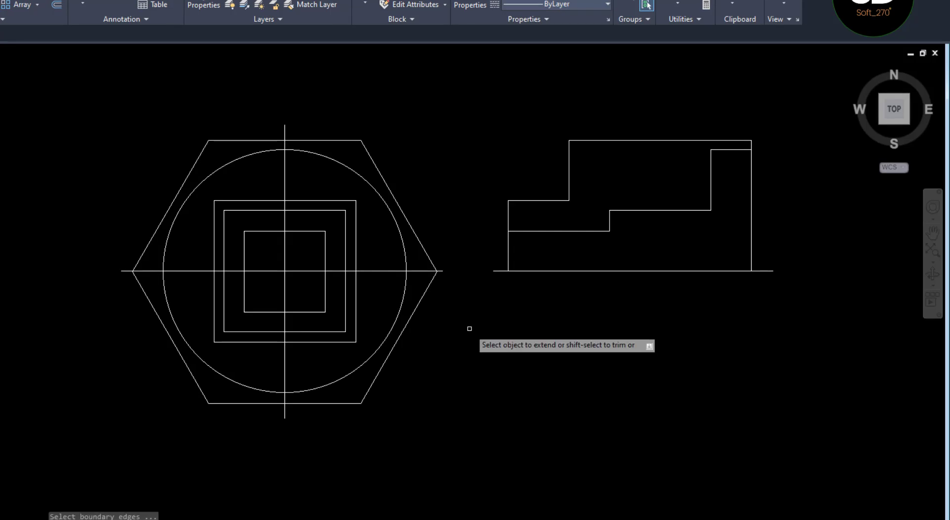
pyautogui.click(611, 225)
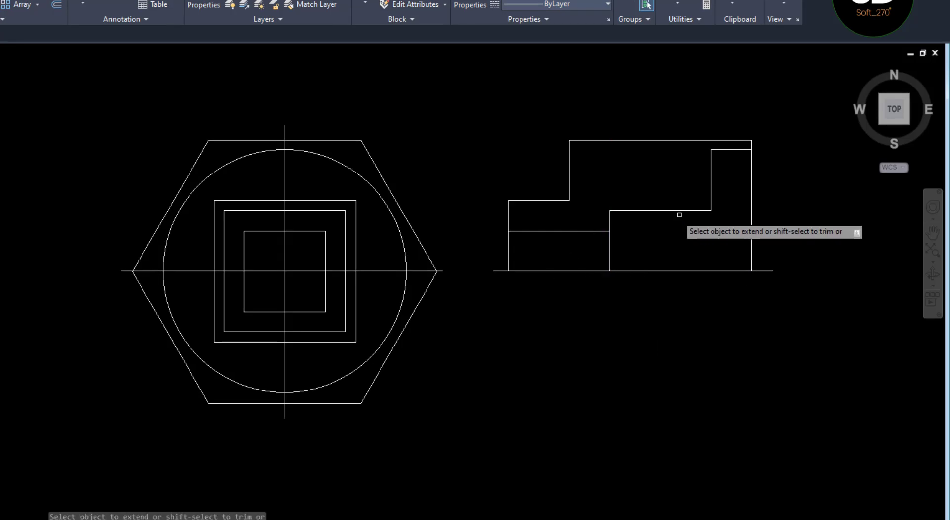
pyautogui.click(710, 202)
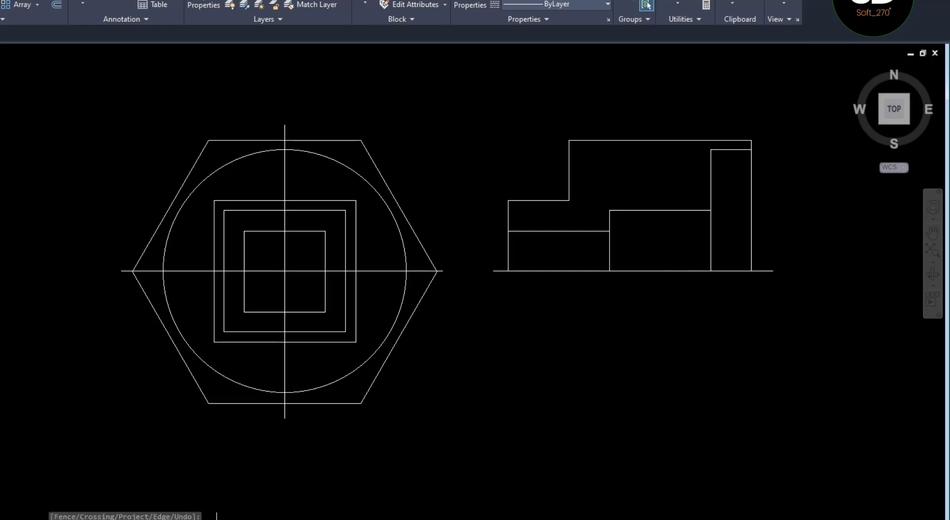
# Check the section in the reference drawing, then fillet the outer profile's lower-left corner in AutoCAD with a 100 mm radius
pyautogui.click(217, 519)
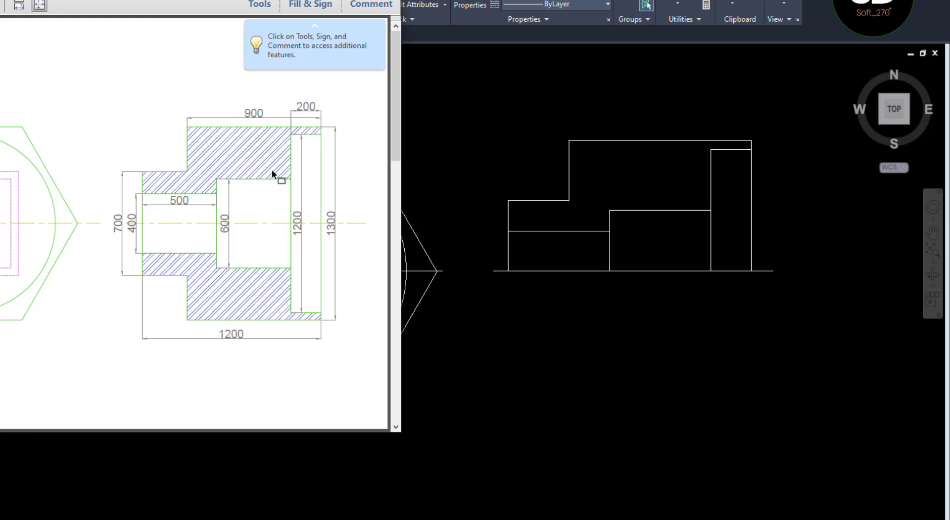
pyautogui.click(528, 336)
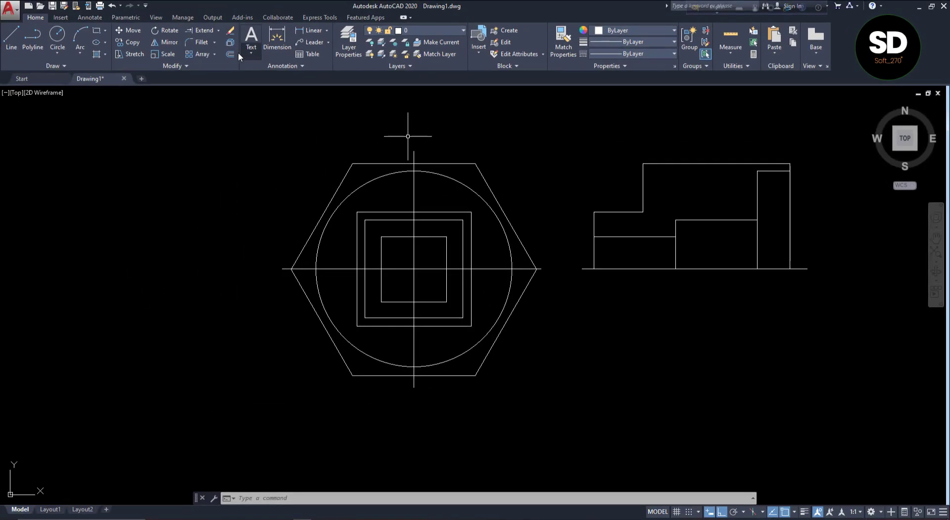
pyautogui.click(201, 42)
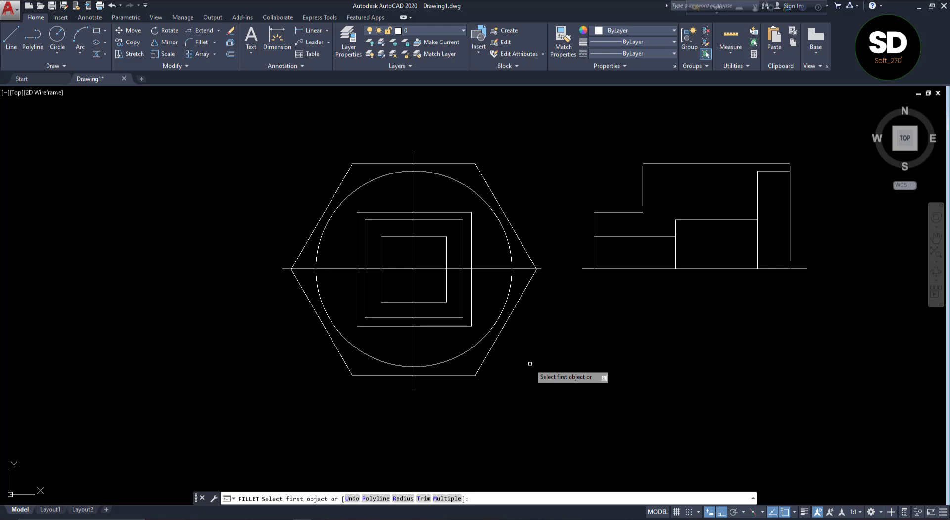
pyautogui.click(404, 499)
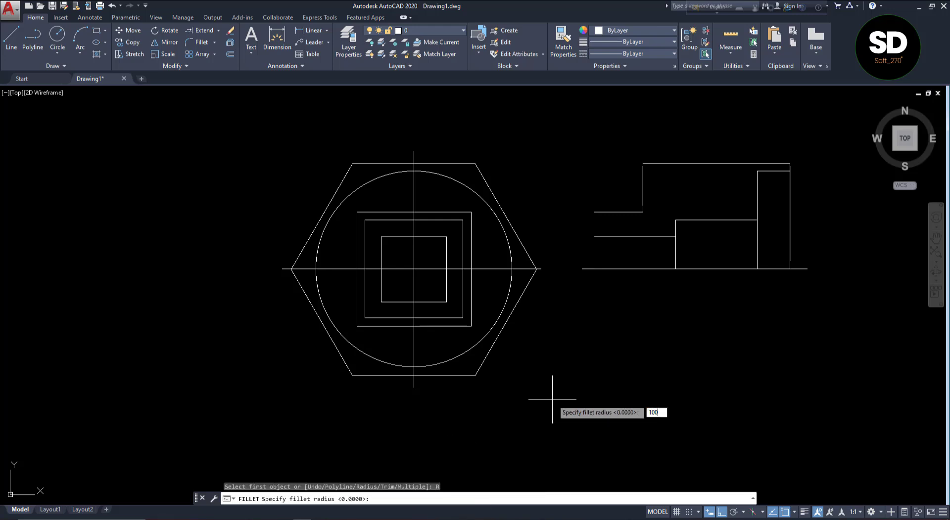
pyautogui.press('Return')
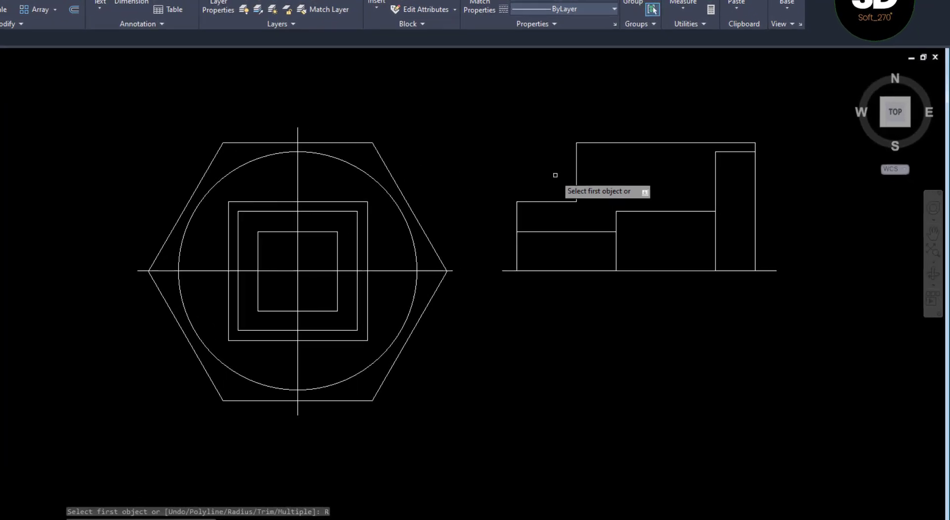
pyautogui.click(480, 211)
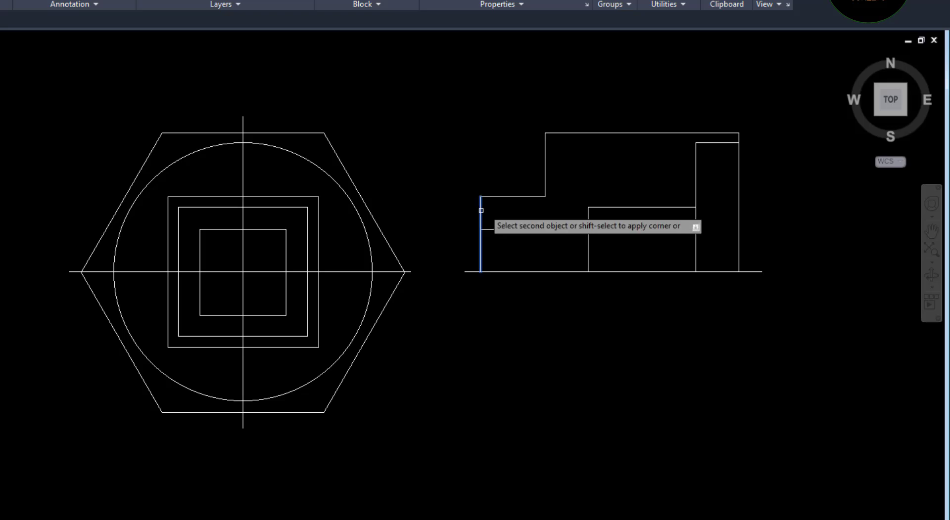
pyautogui.click(500, 197)
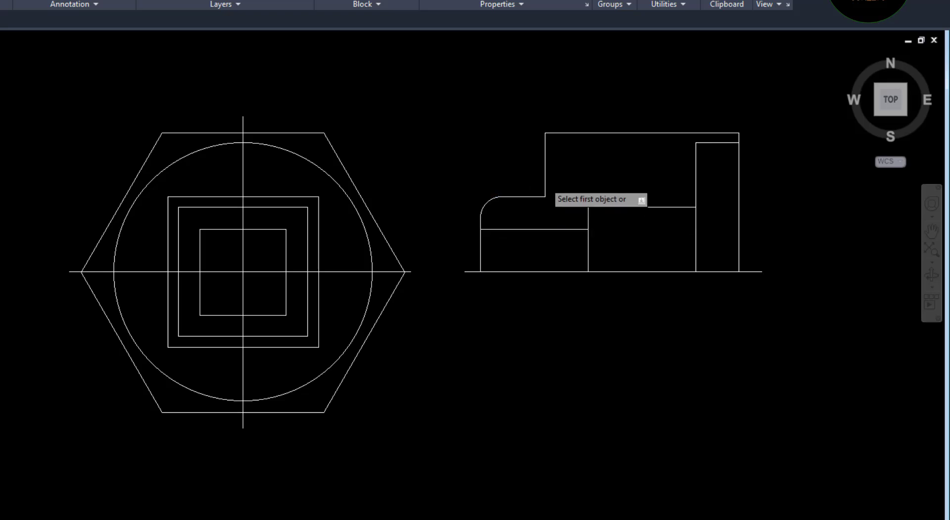
# Fillet the outer profile's inner step corner and its upper-left corner with the 100 mm radius, and end the Fillet command
pyautogui.click(546, 183)
pyautogui.click(532, 196)
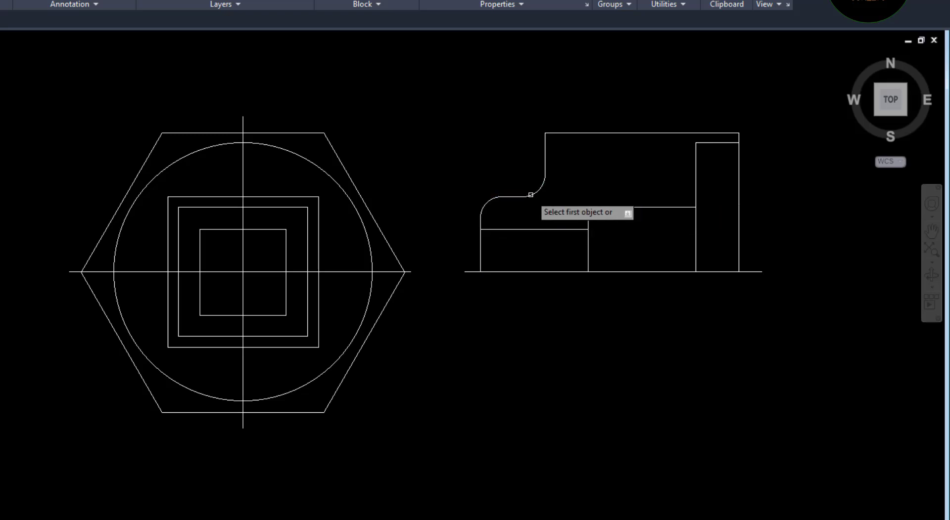
pyautogui.click(546, 145)
pyautogui.click(581, 133)
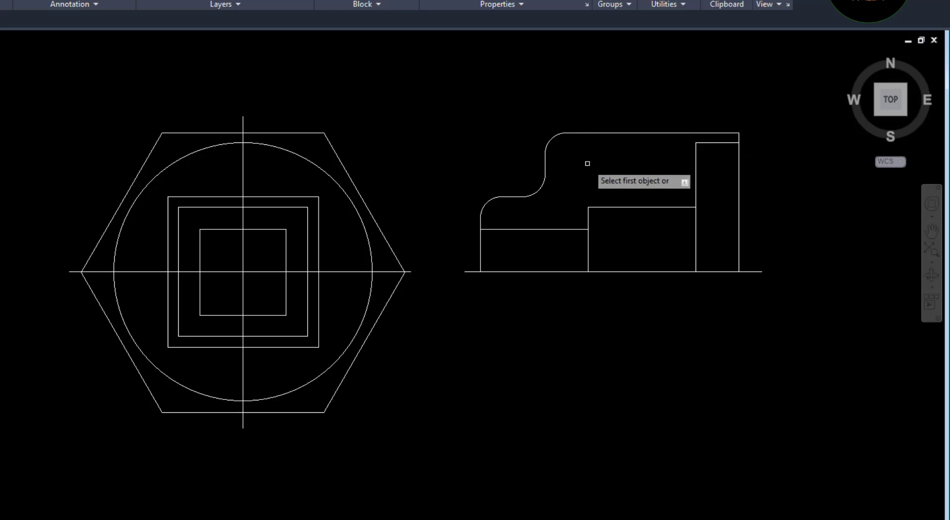
pyautogui.press('Escape')
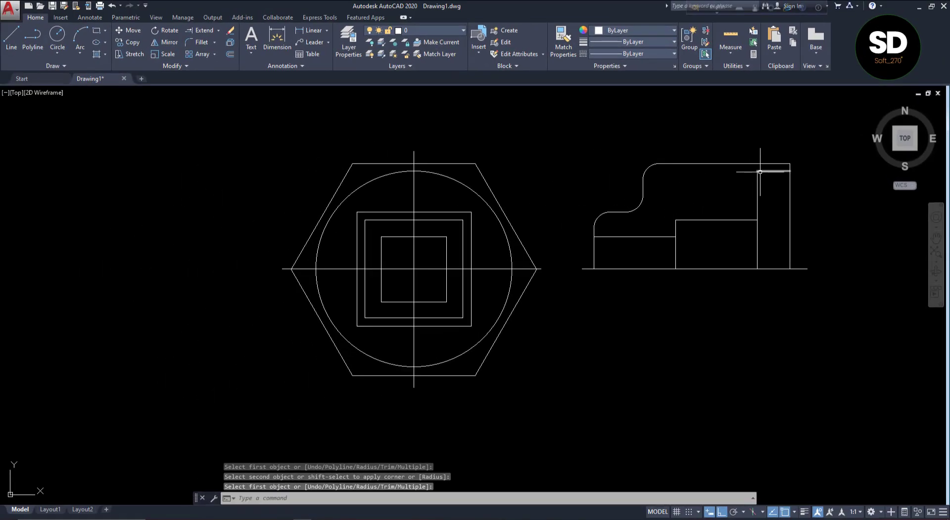
# Chamfer the upper-left corner of the wide bore at the section's right end with both distances set to 100 mm
pyautogui.click(214, 43)
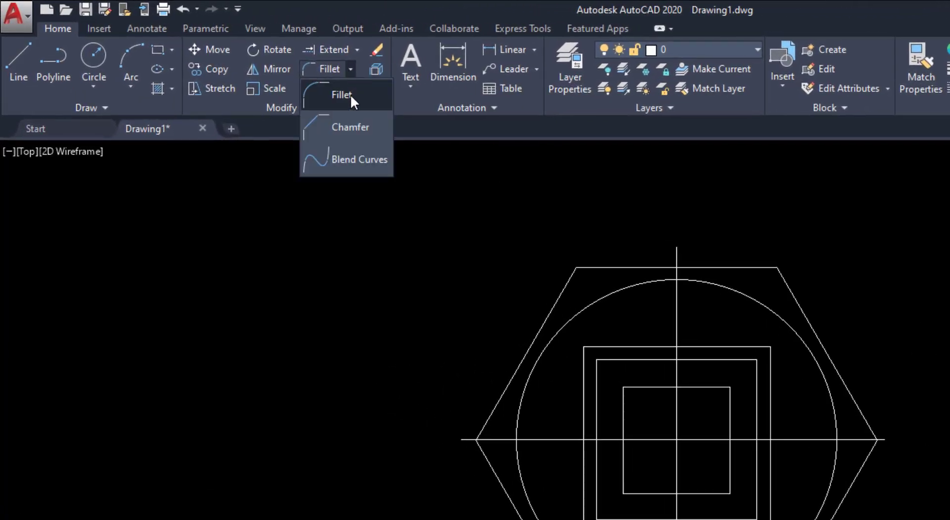
pyautogui.click(343, 127)
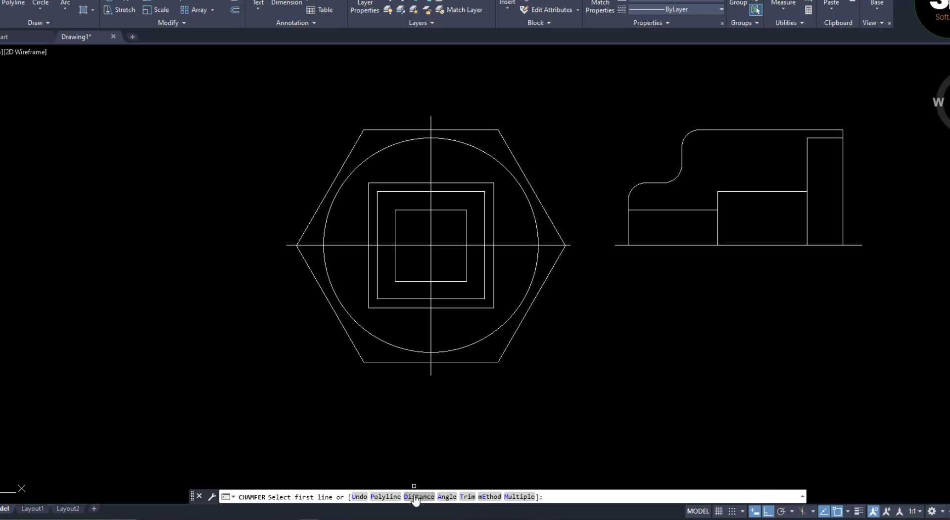
pyautogui.click(416, 497)
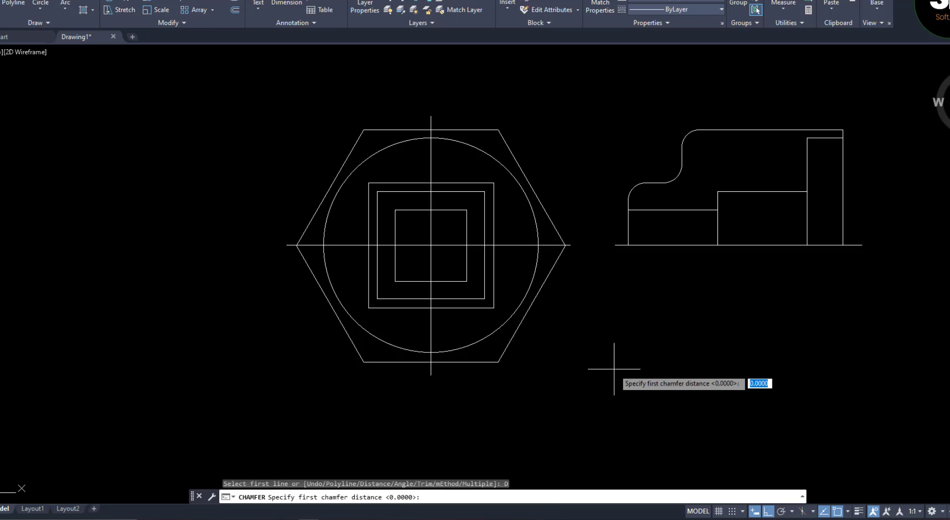
pyautogui.write('1')
pyautogui.press('Return')
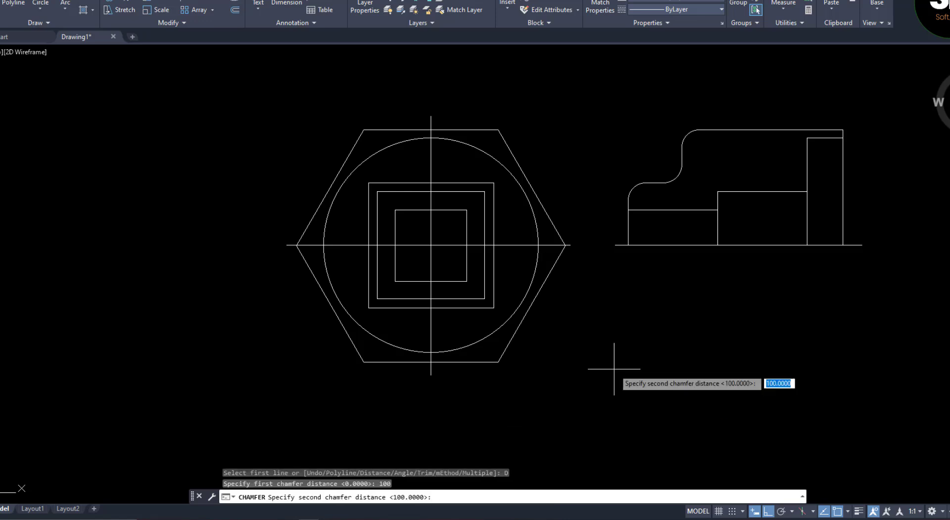
pyautogui.write('100')
pyautogui.press('Return')
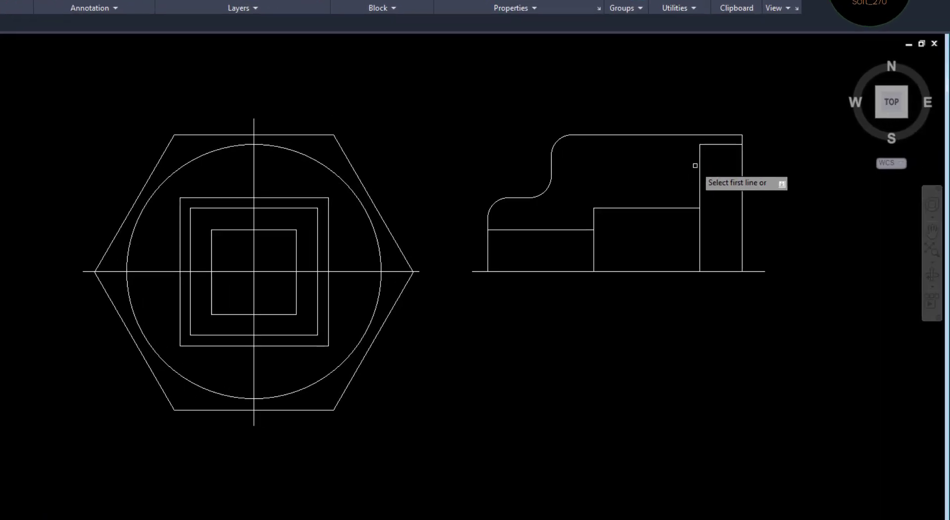
pyautogui.click(699, 170)
pyautogui.click(718, 144)
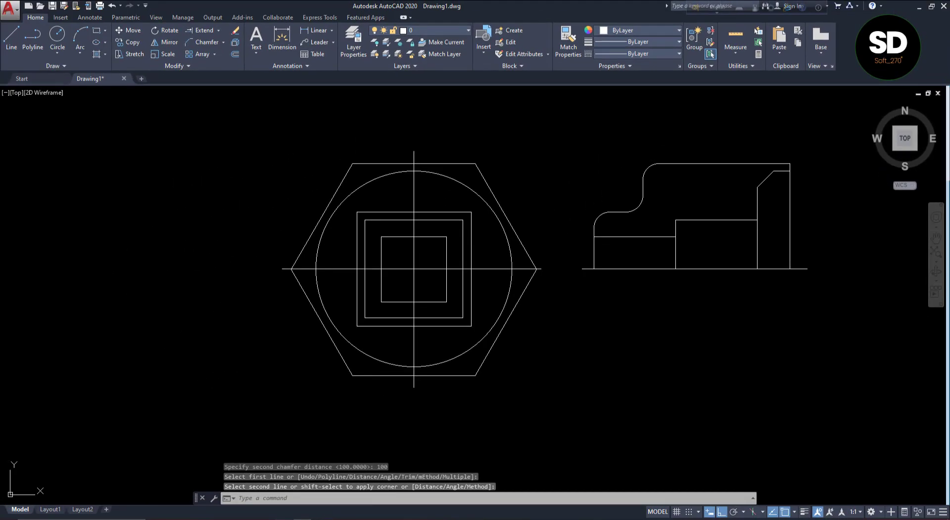
# Check the reference drawing, then hatch the area between the section's outer and inner profiles with pattern ANSI34 at scale 5
pyautogui.hotkey('alt', 'Tab')
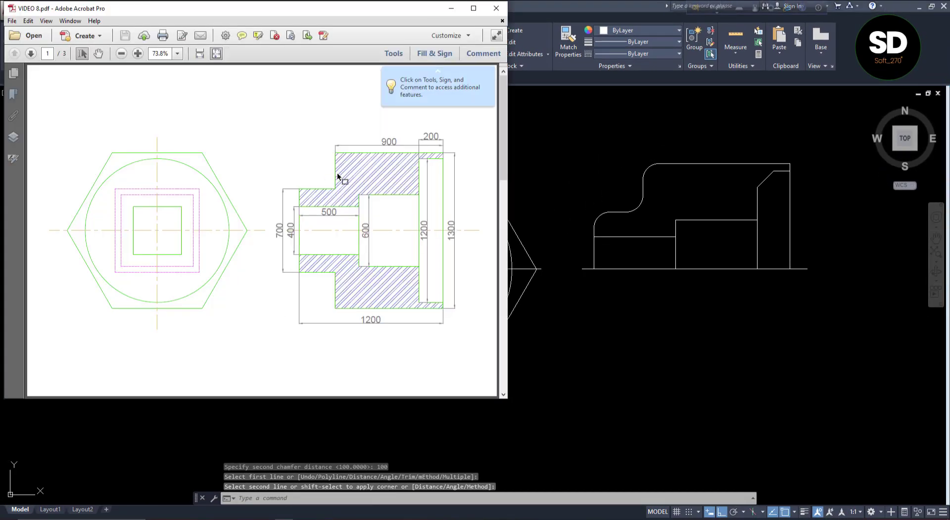
pyautogui.click(615, 318)
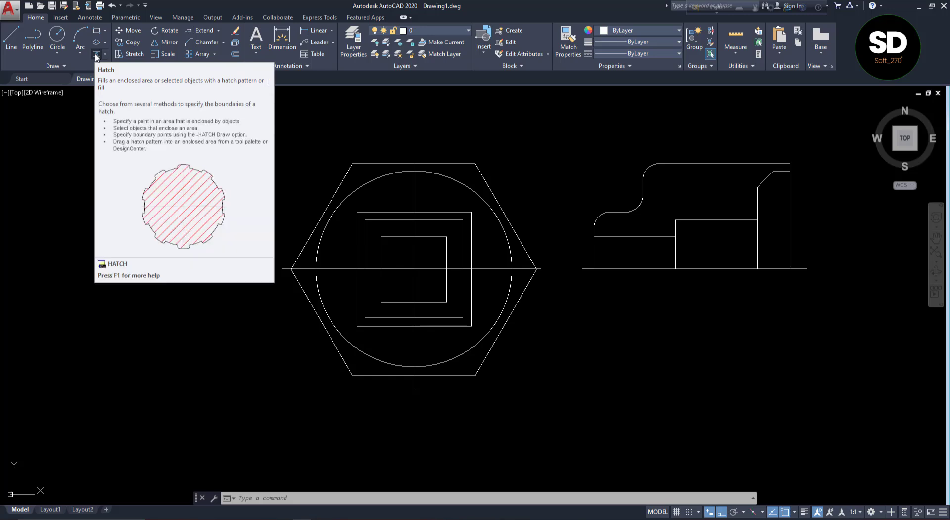
pyautogui.click(96, 54)
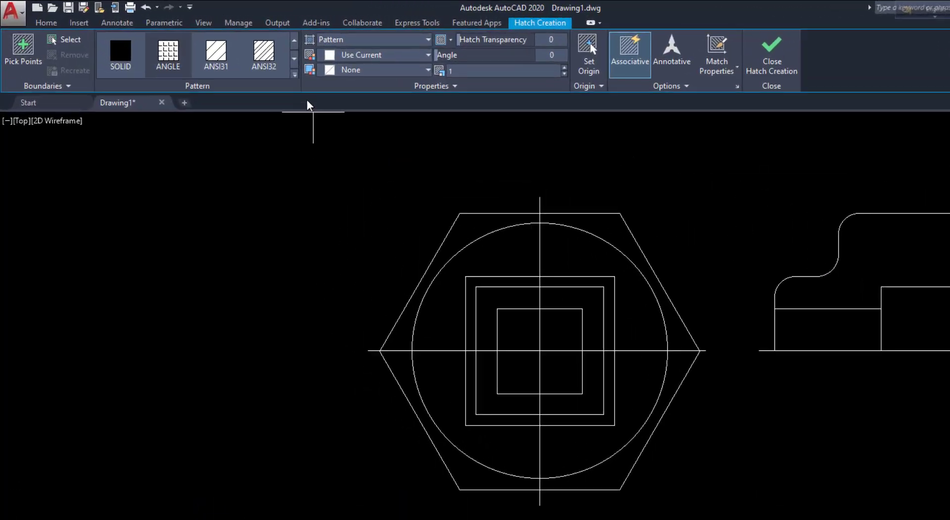
pyautogui.click(295, 75)
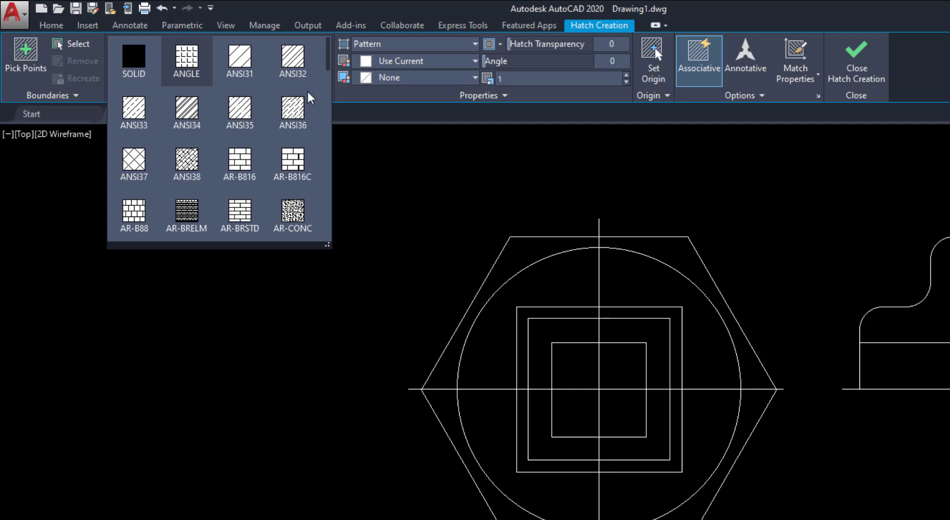
pyautogui.click(189, 122)
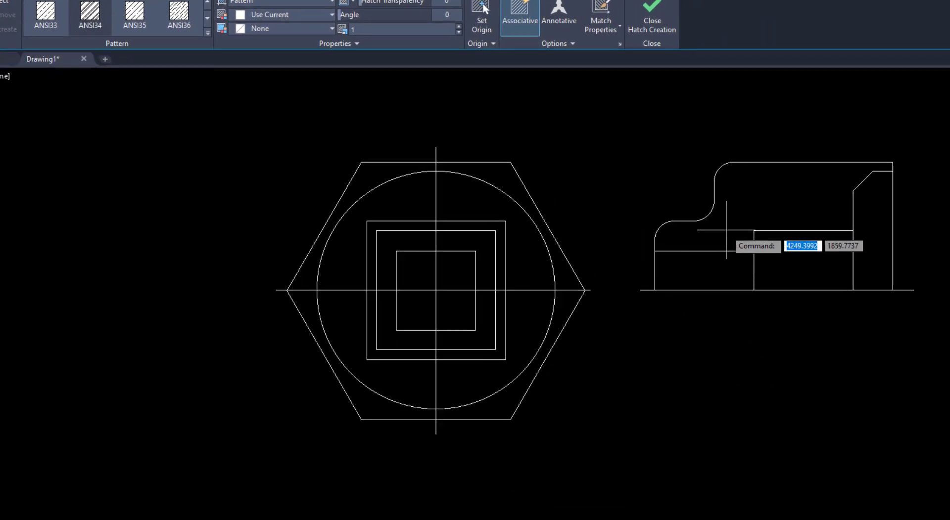
pyautogui.click(745, 205)
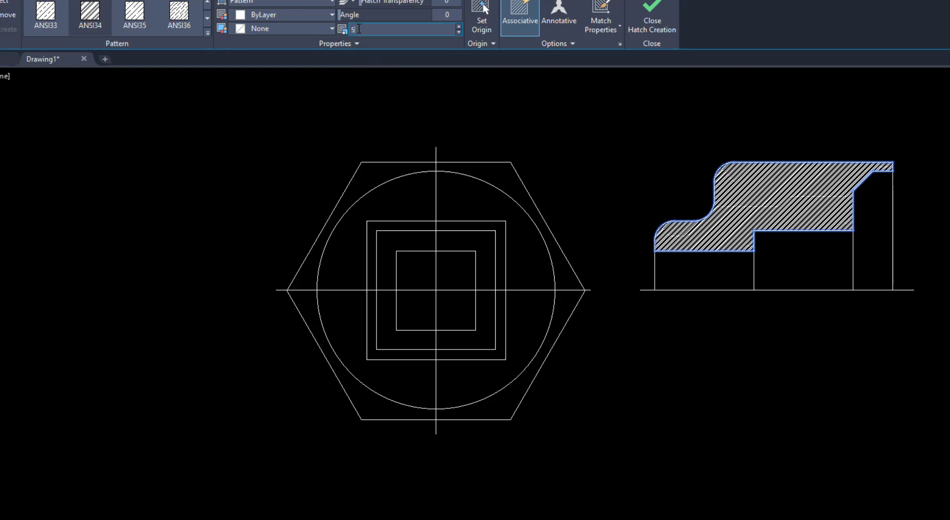
pyautogui.press('Return')
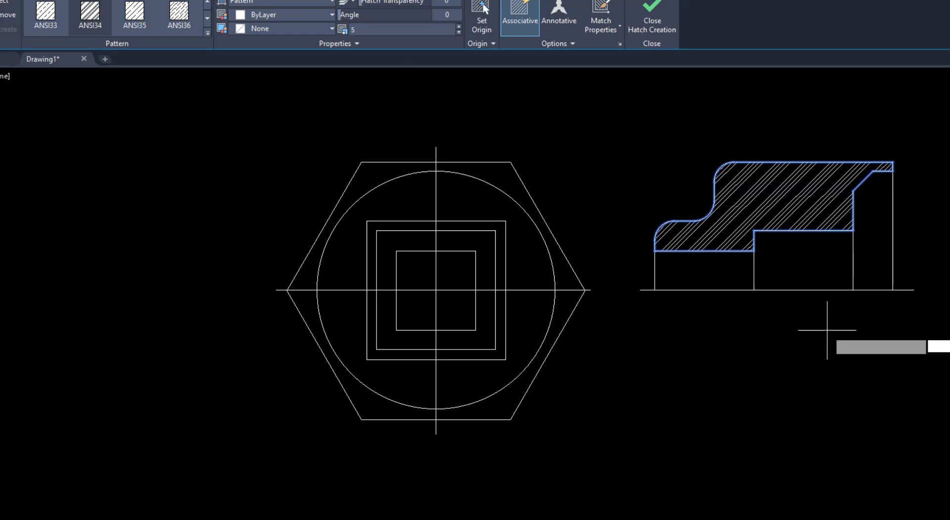
pyautogui.press('Return')
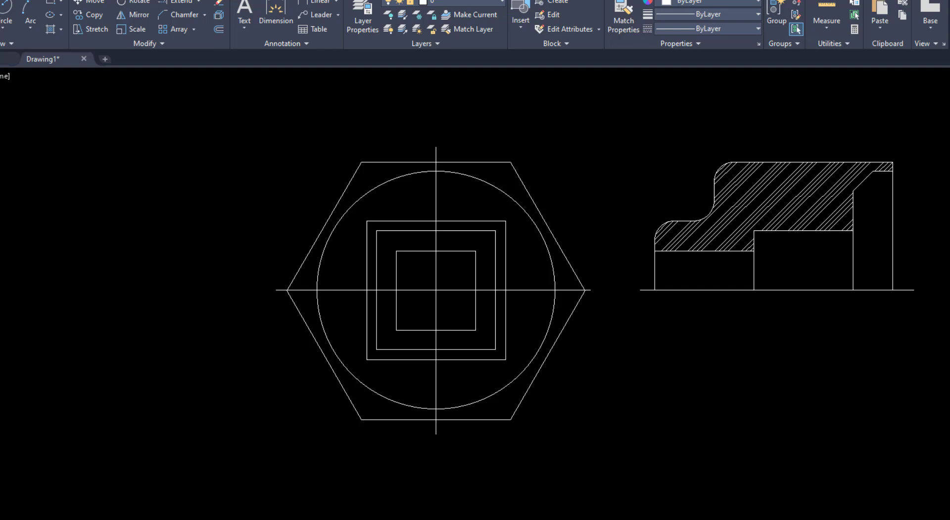
# Check the reference drawing, then mirror the hatched upper half of the section about its horizontal centreline, keeping the original
pyautogui.hotkey('alt', 'Tab')
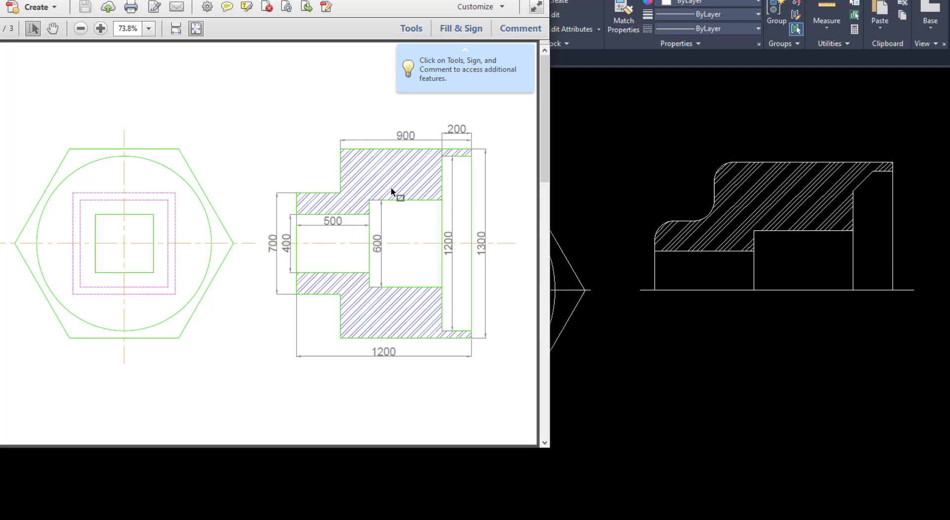
pyautogui.click(791, 406)
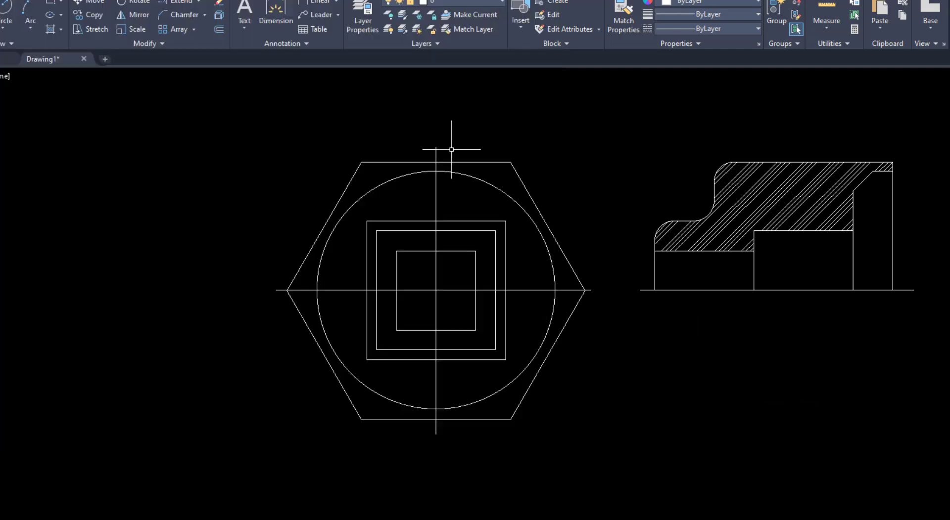
pyautogui.click(140, 15)
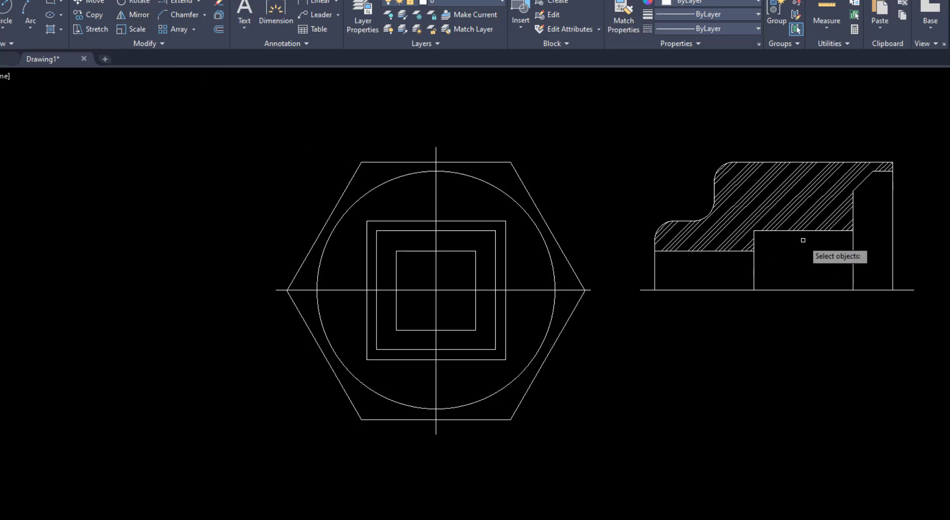
pyautogui.click(905, 145)
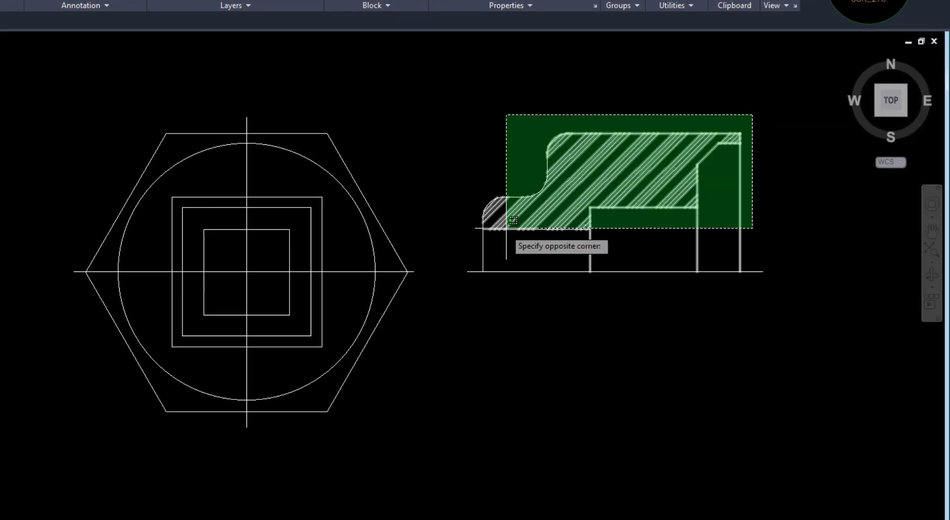
pyautogui.click(466, 253)
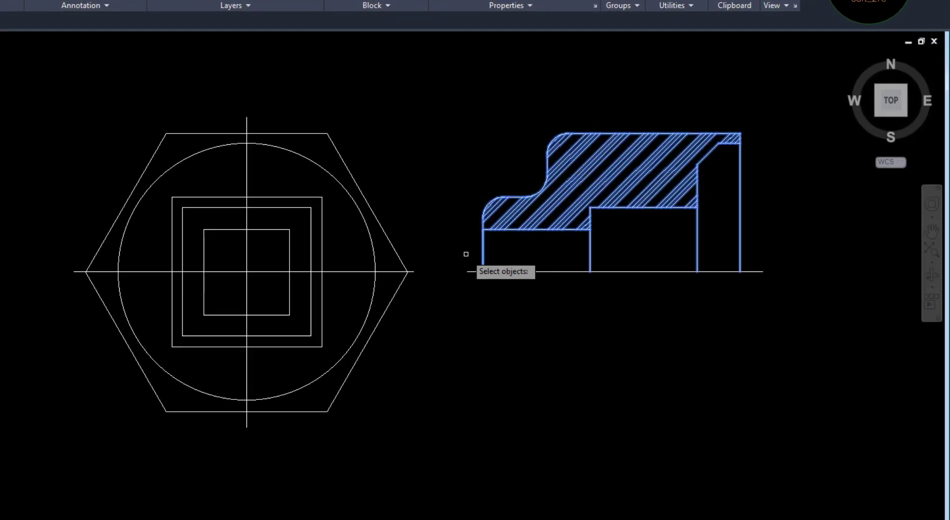
pyautogui.press('Return')
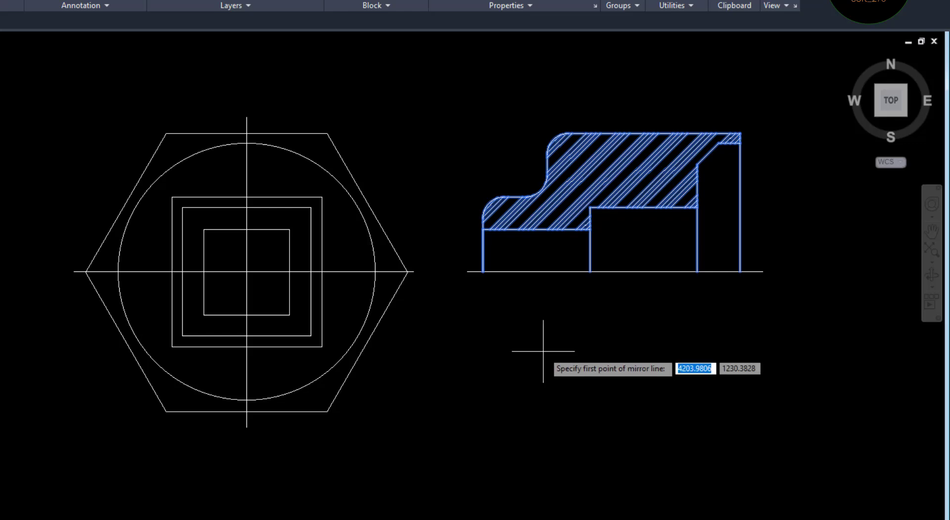
pyautogui.click(467, 271)
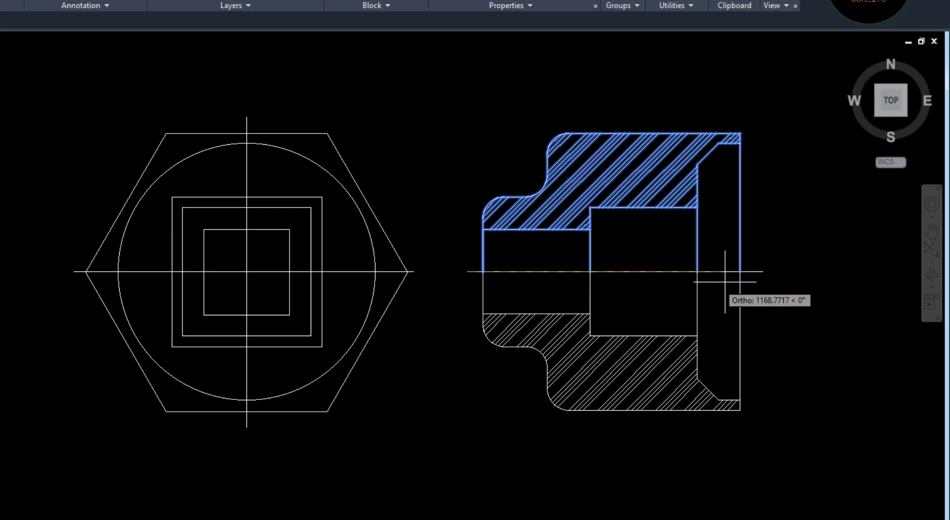
pyautogui.click(762, 271)
pyautogui.press('Return')
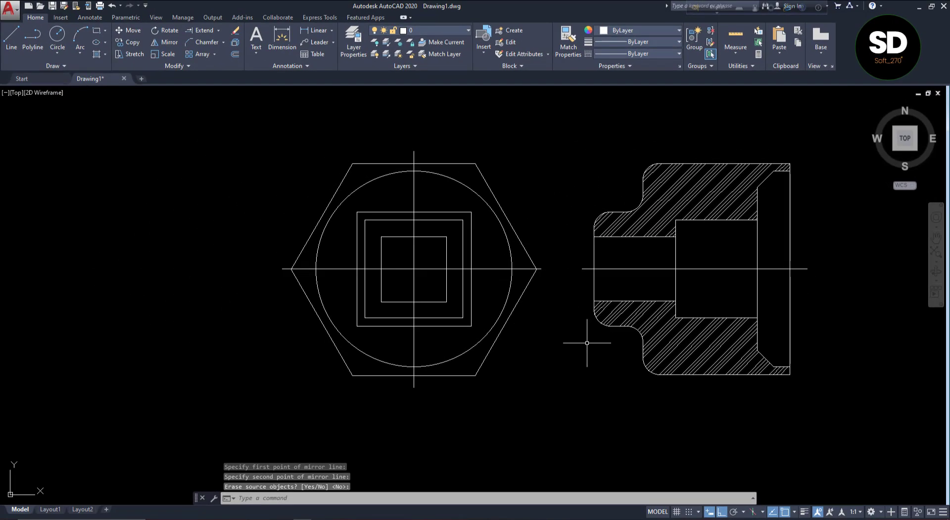
# Check the reference drawing, then create a new layer named center and set its colour to yellow, index 50
pyautogui.moveTo(586, 343); pyautogui.dragTo(511, 347, button='middle')
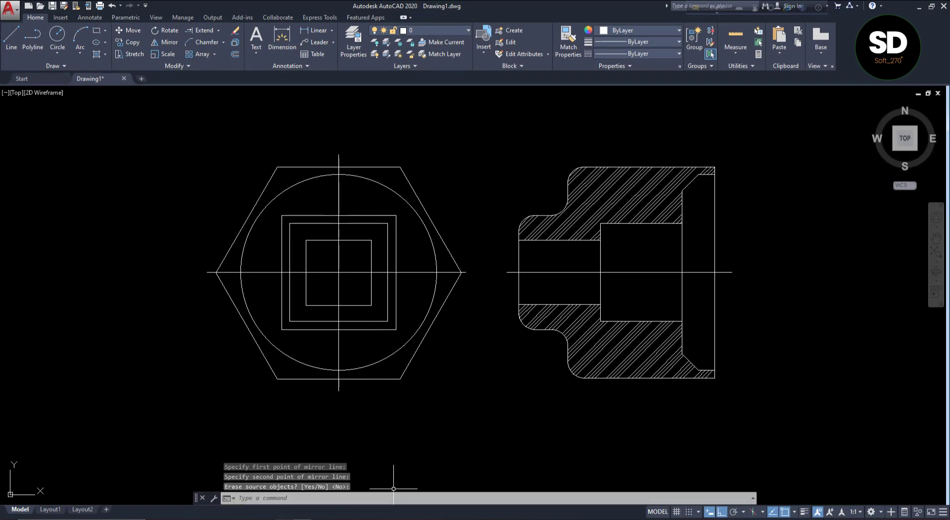
pyautogui.hotkey('alt', 'Tab')
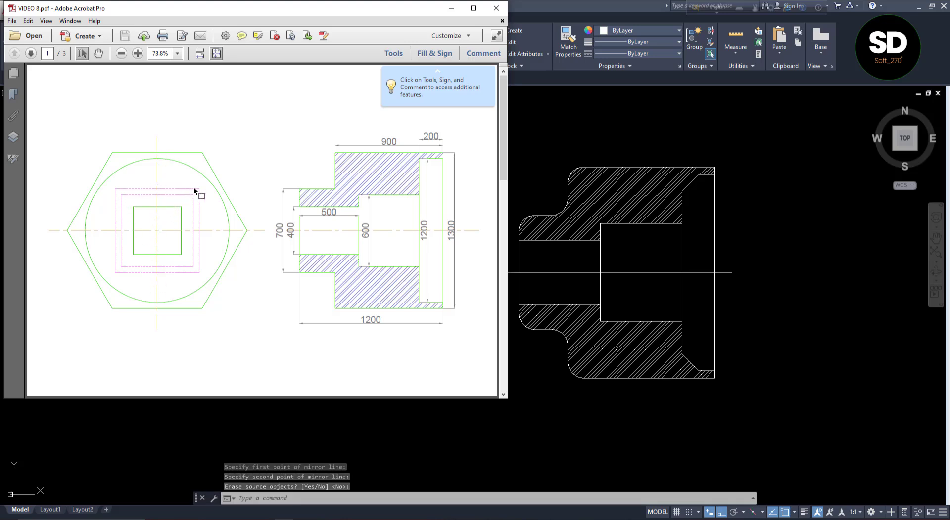
pyautogui.click(569, 358)
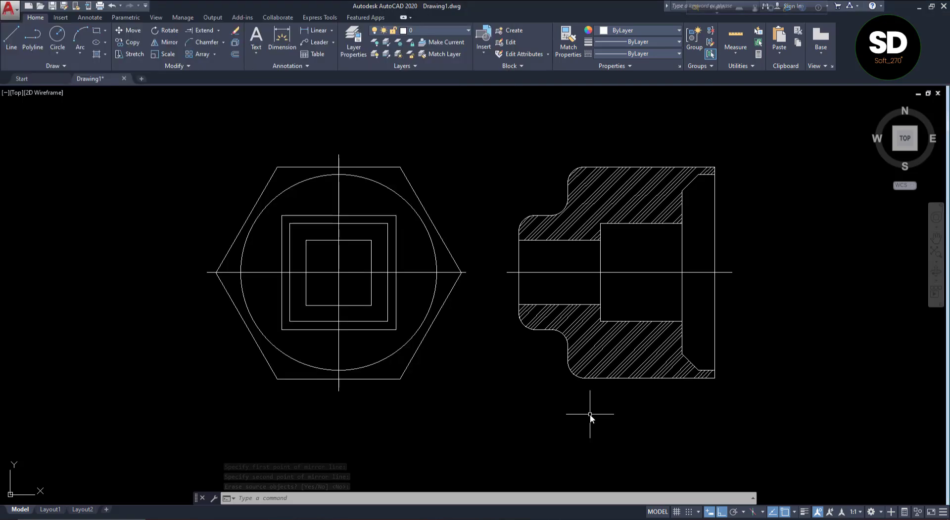
pyautogui.click(350, 45)
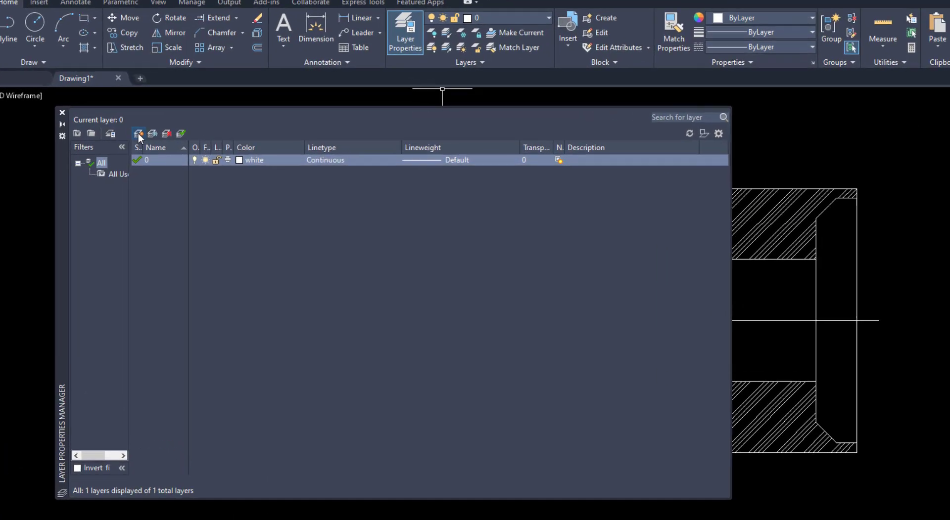
pyautogui.click(140, 123)
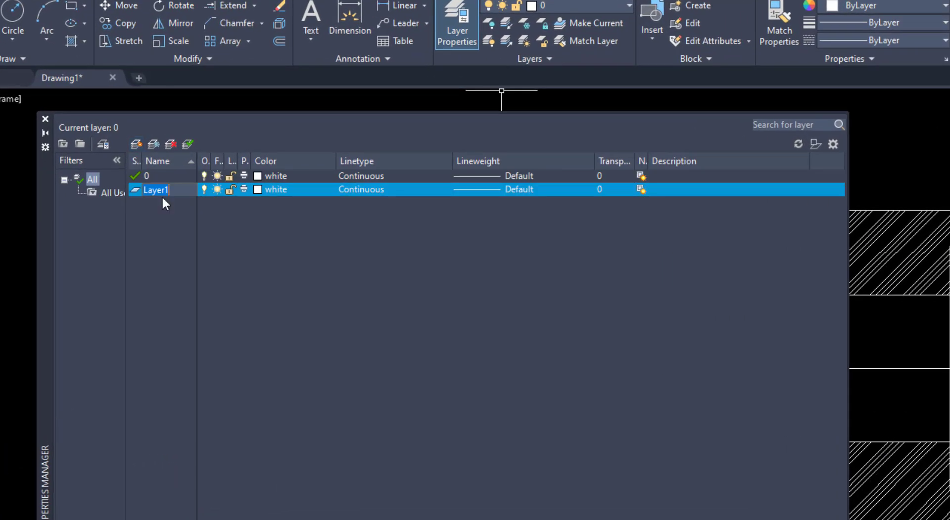
pyautogui.write('ce')
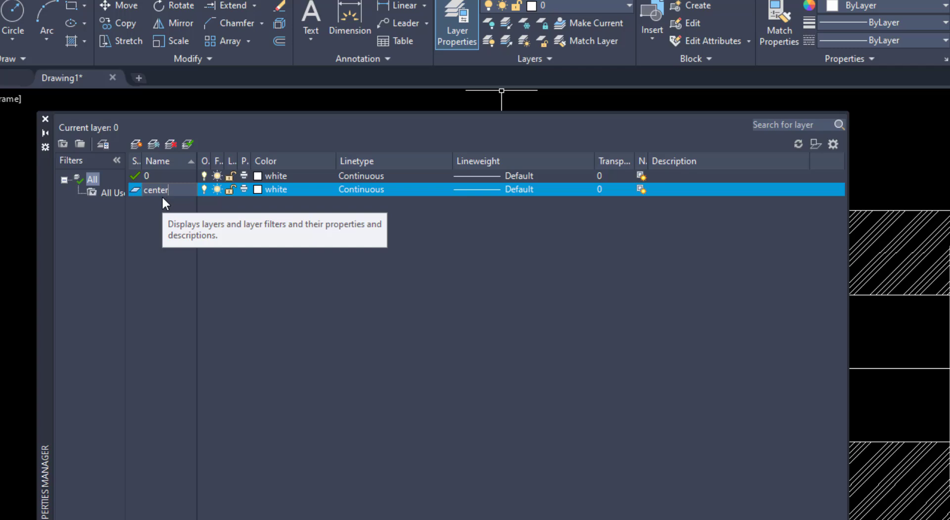
pyautogui.write('nter')
pyautogui.click(258, 190)
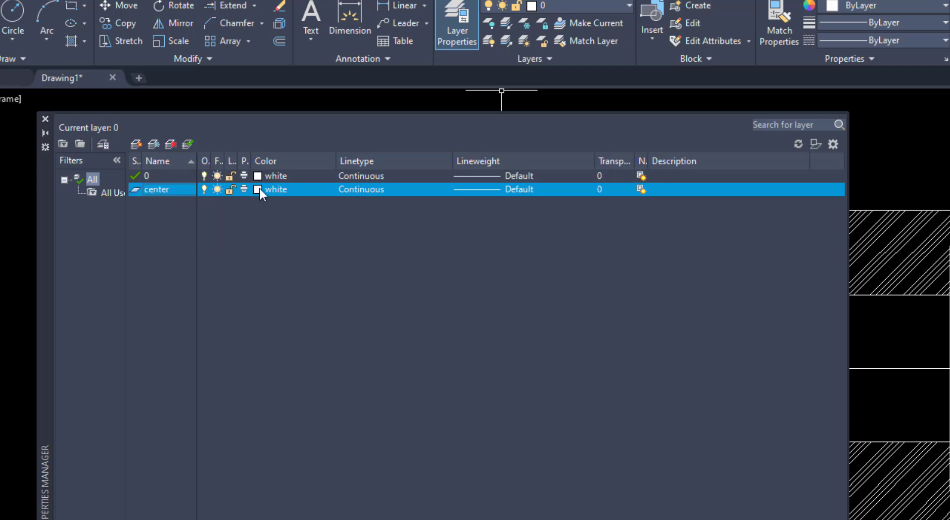
pyautogui.click(260, 189)
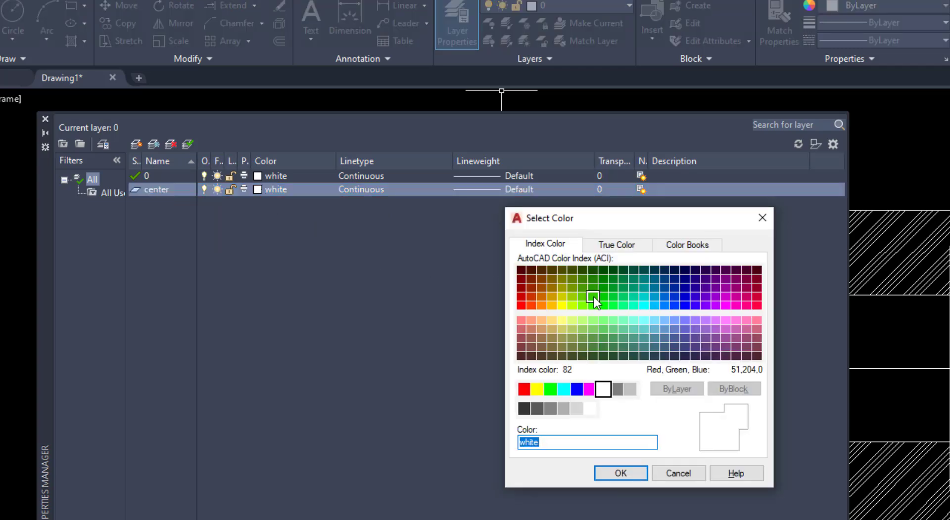
pyautogui.click(562, 305)
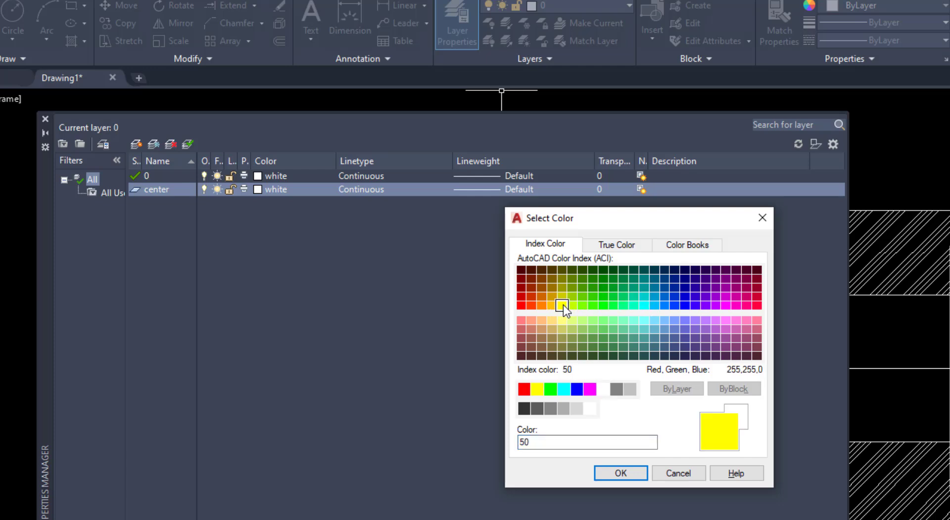
pyautogui.click(627, 471)
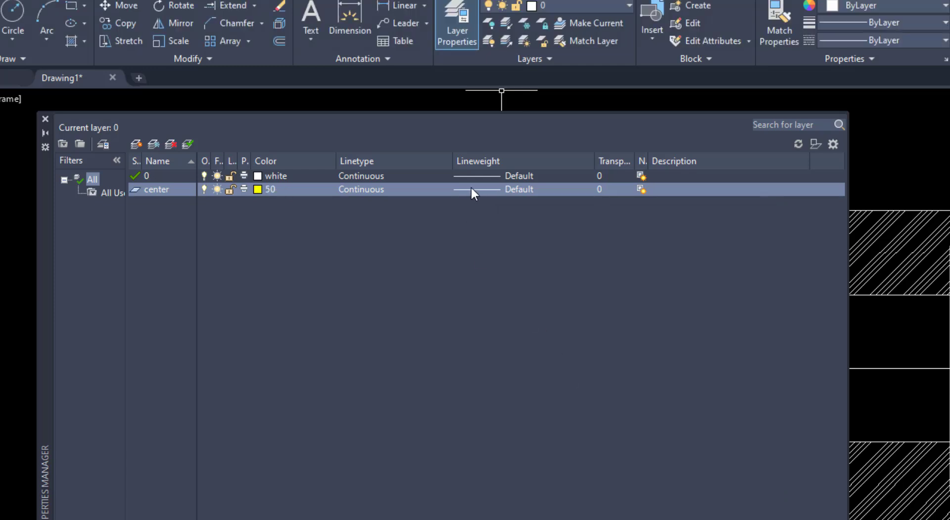
# Load the CENTER linetype from acadiso.lin and assign it to the center layer
pyautogui.click(362, 188)
pyautogui.click(669, 435)
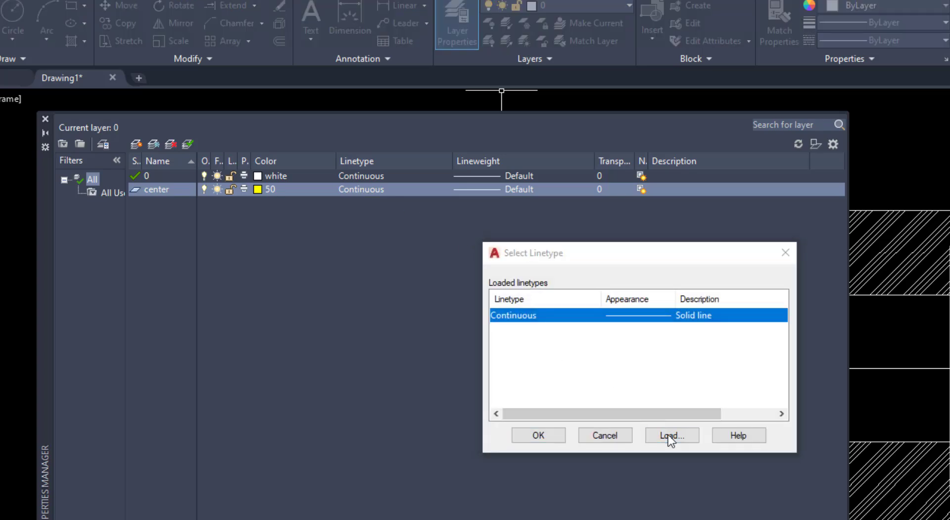
pyautogui.scroll(-4, 594, 354)
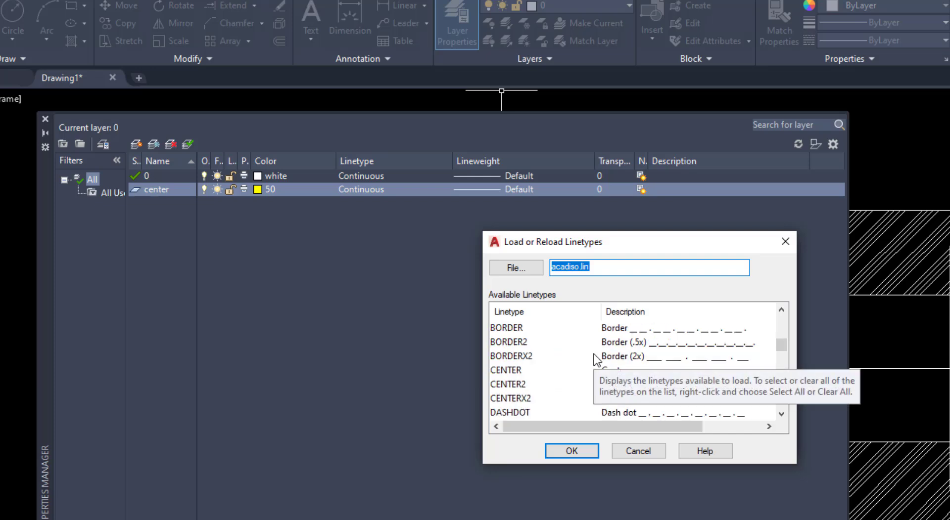
pyautogui.click(519, 373)
pyautogui.click(584, 454)
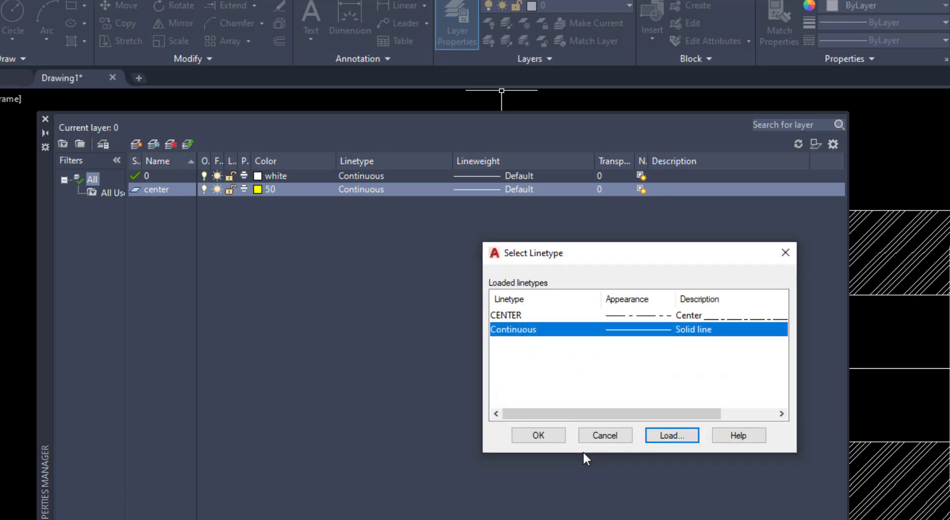
pyautogui.click(603, 315)
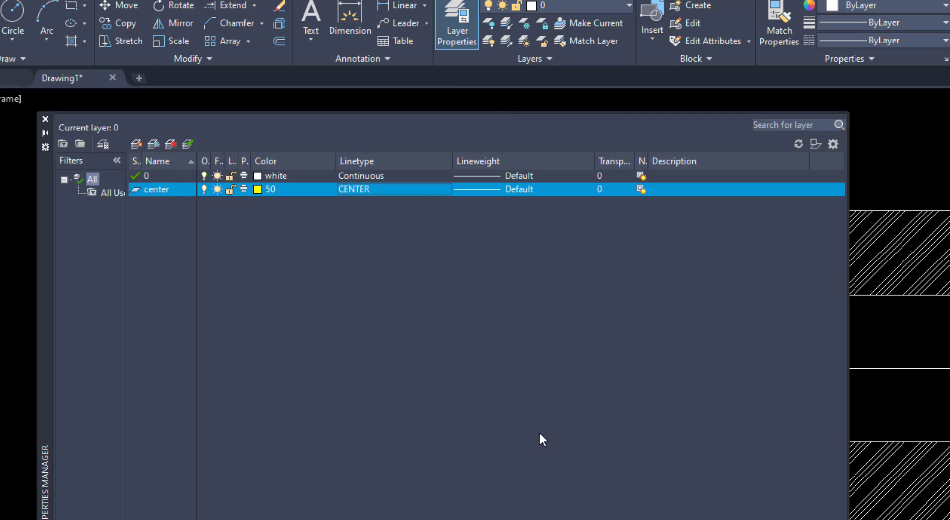
# Create a new layer named hidden and set its colour to index 20
pyautogui.click(138, 138)
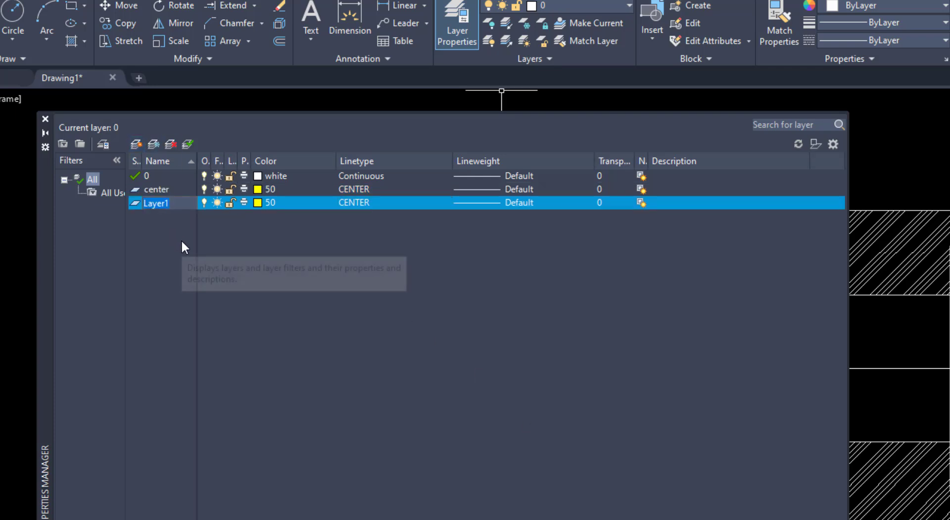
pyautogui.write('hid')
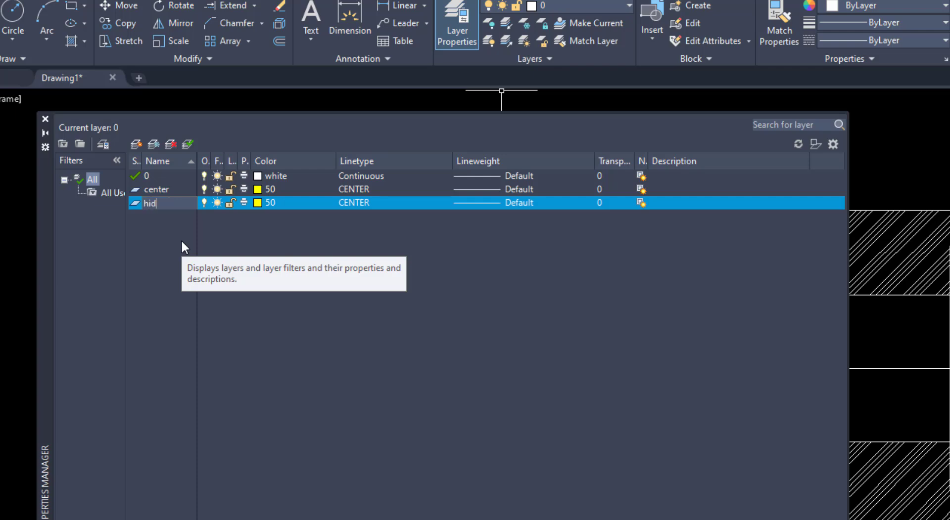
pyautogui.write('den')
pyautogui.click(258, 203)
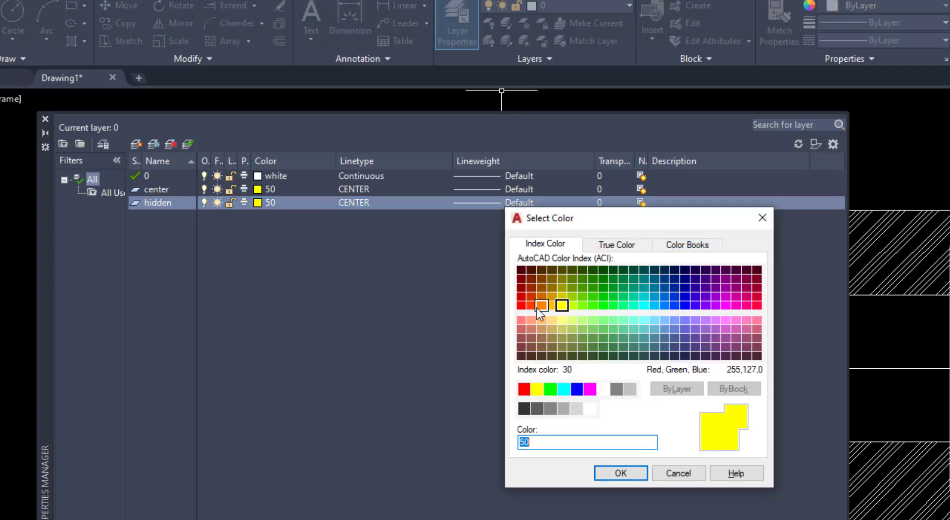
pyautogui.click(530, 306)
pyautogui.click(611, 472)
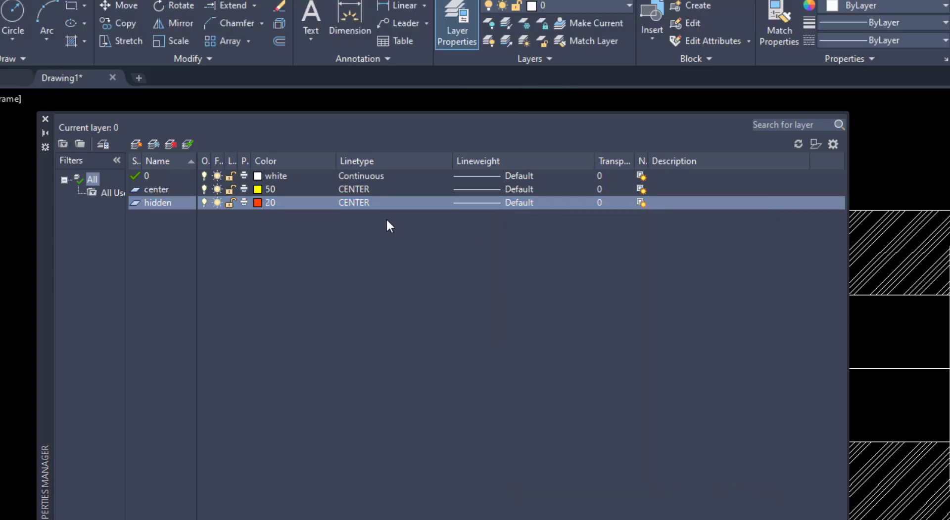
# Load the HIDDEN linetype from acadiso.lin and assign it to the hidden layer
pyautogui.click(363, 202)
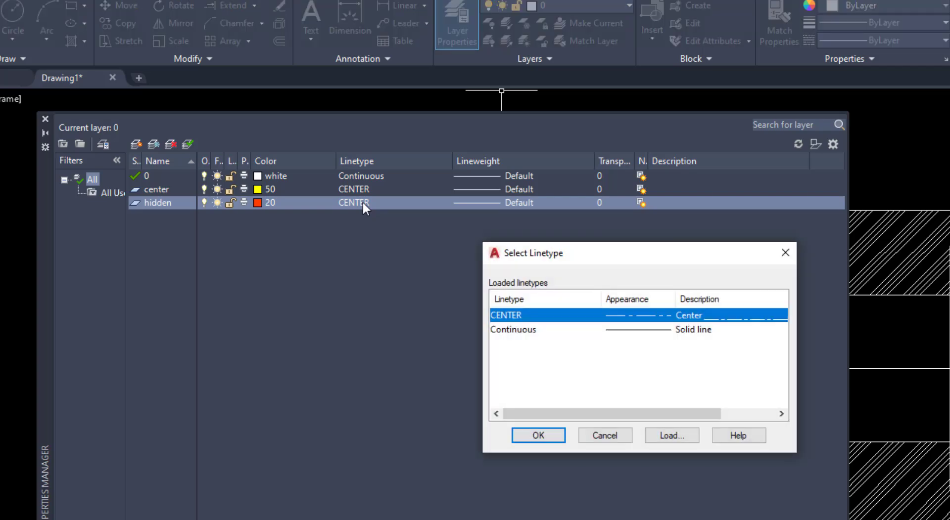
pyautogui.click(659, 435)
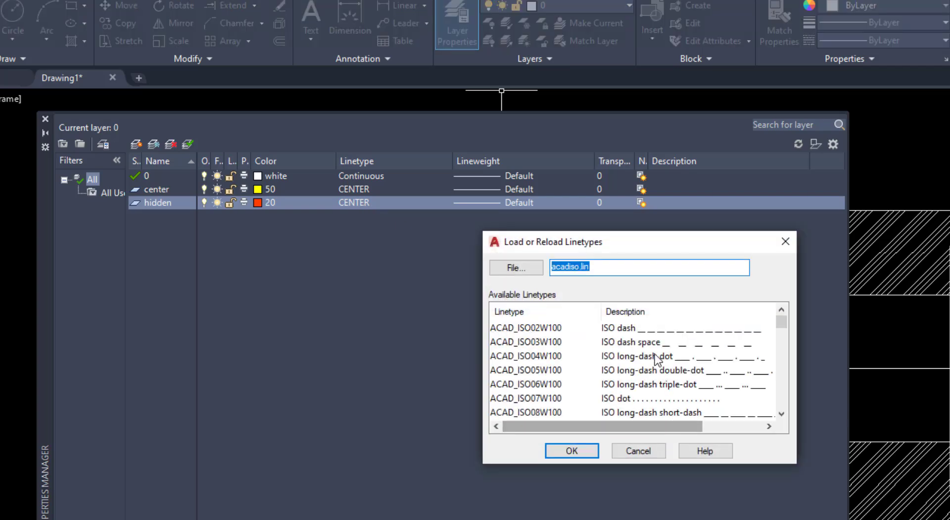
pyautogui.scroll(-3, 648, 356)
pyautogui.scroll(-3, 648, 356)
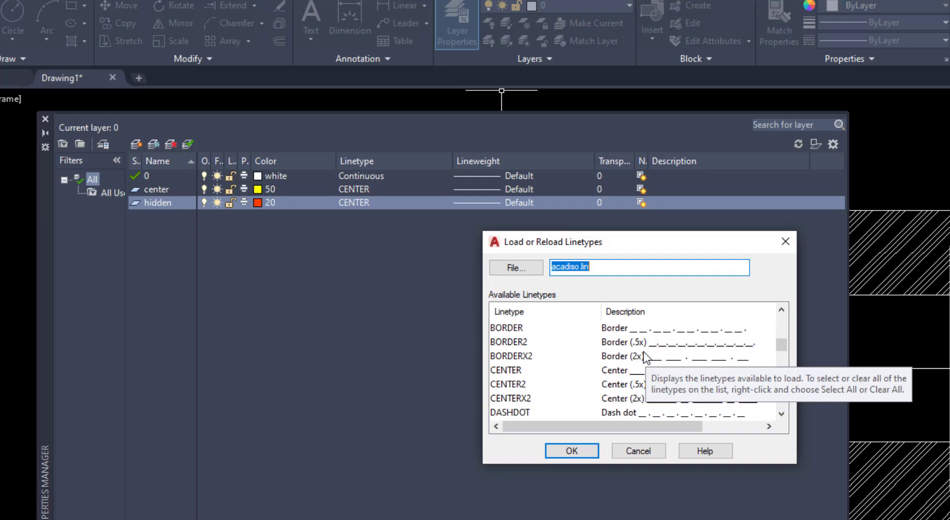
pyautogui.scroll(-2, 645, 358)
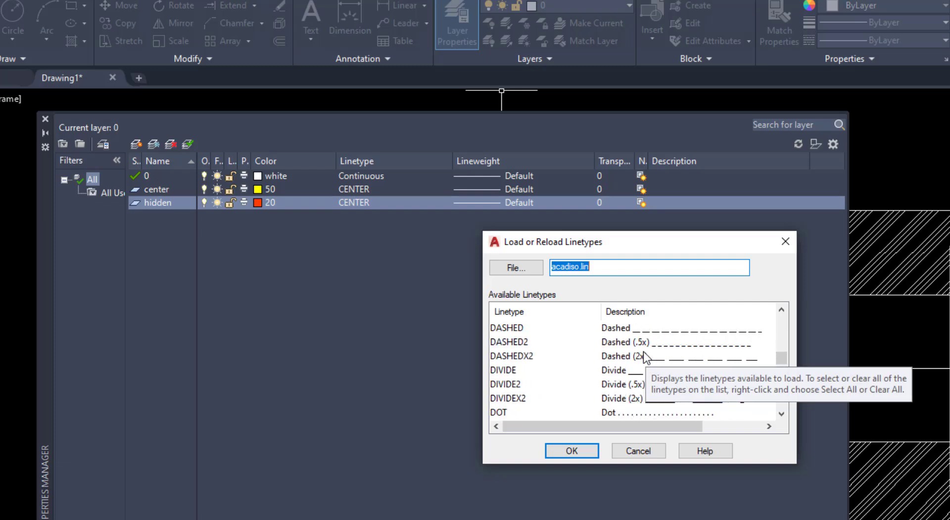
pyautogui.scroll(-3, 644, 358)
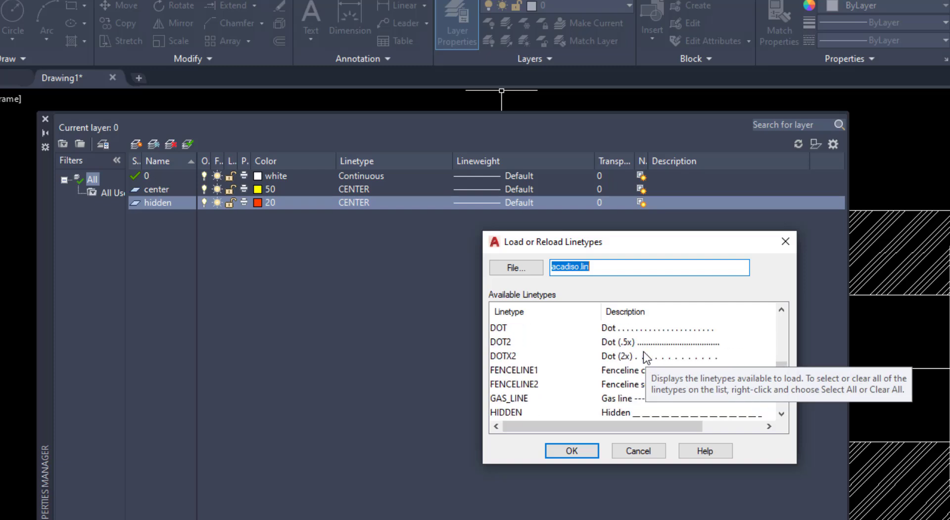
pyautogui.click(522, 369)
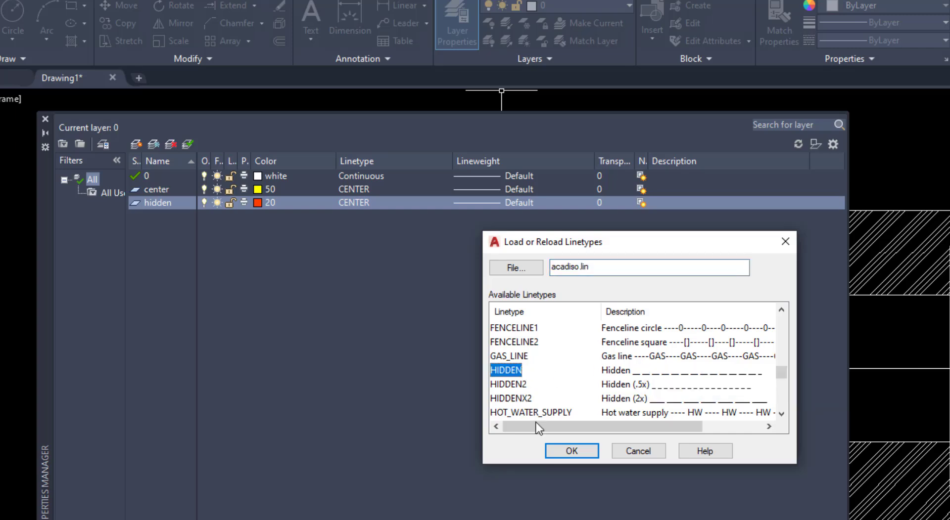
pyautogui.click(552, 449)
pyautogui.click(520, 346)
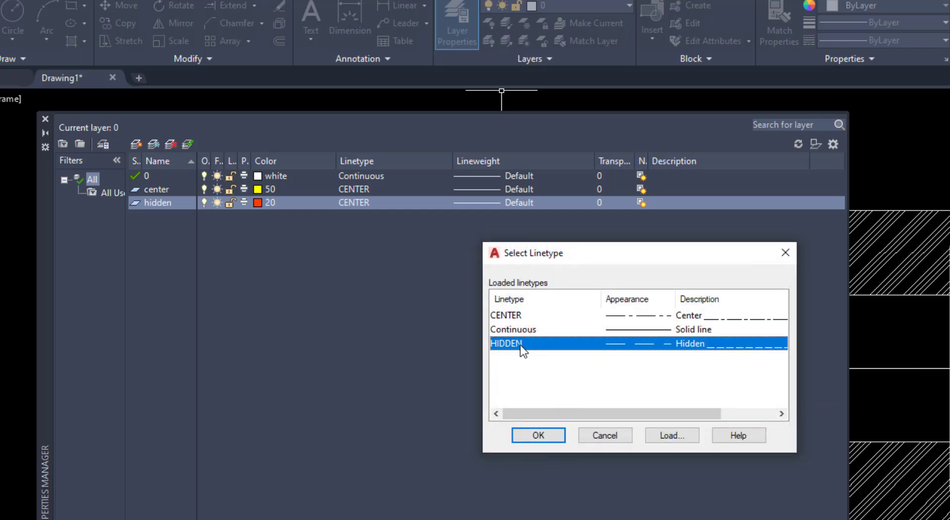
pyautogui.click(539, 435)
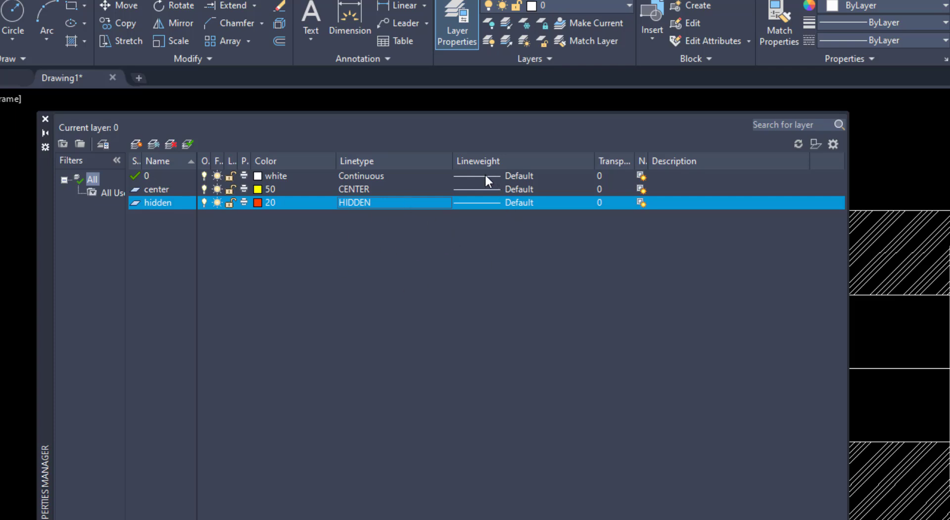
# Set the colour of layer 0 to green, index 90
pyautogui.click(260, 175)
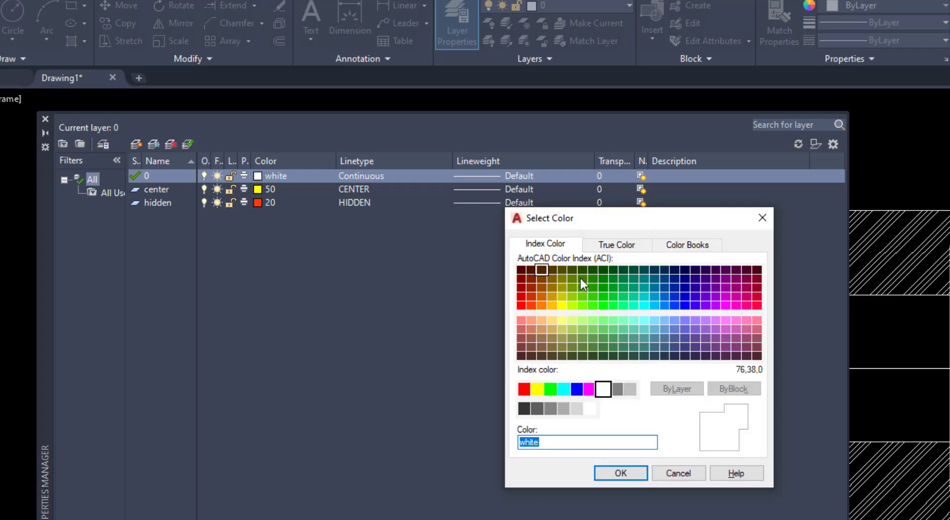
pyautogui.click(603, 306)
pyautogui.click(609, 473)
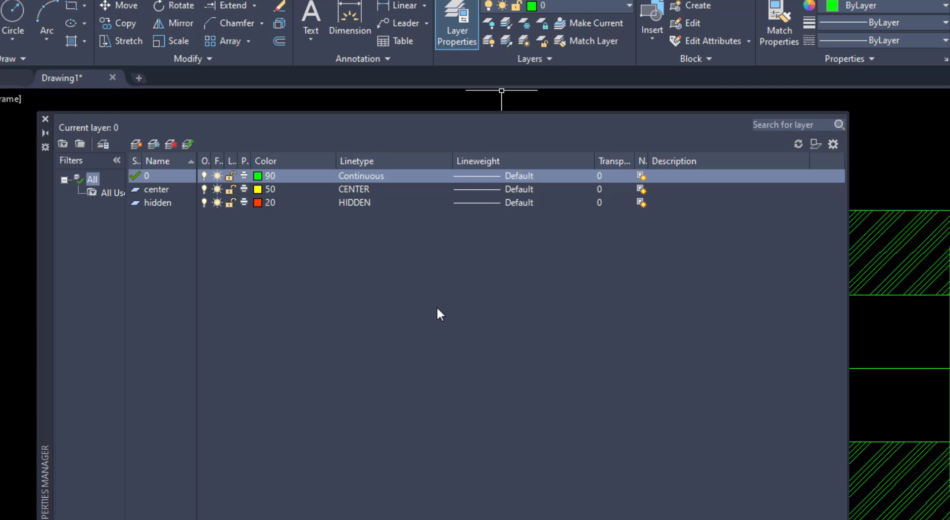
# Create a new layer named hatch with blue colour index 170, and close the layer manager
pyautogui.click(136, 145)
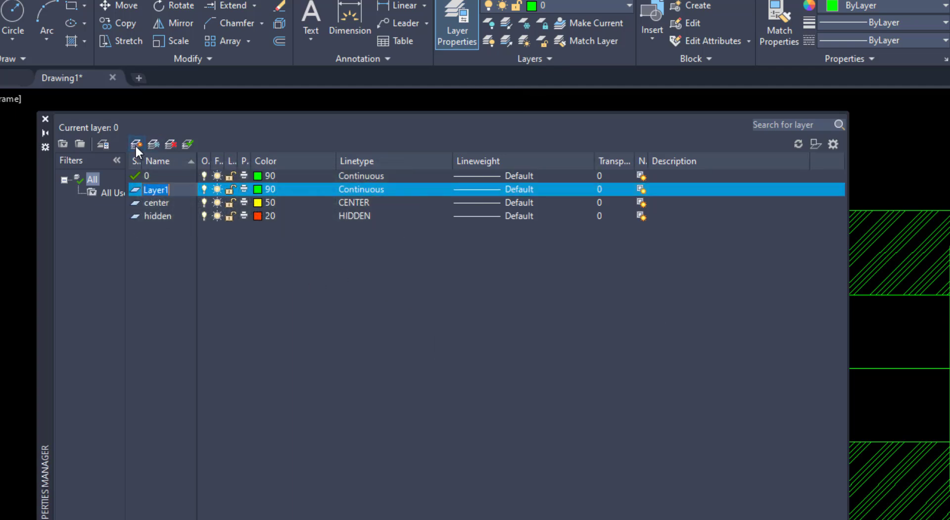
pyautogui.write('hat')
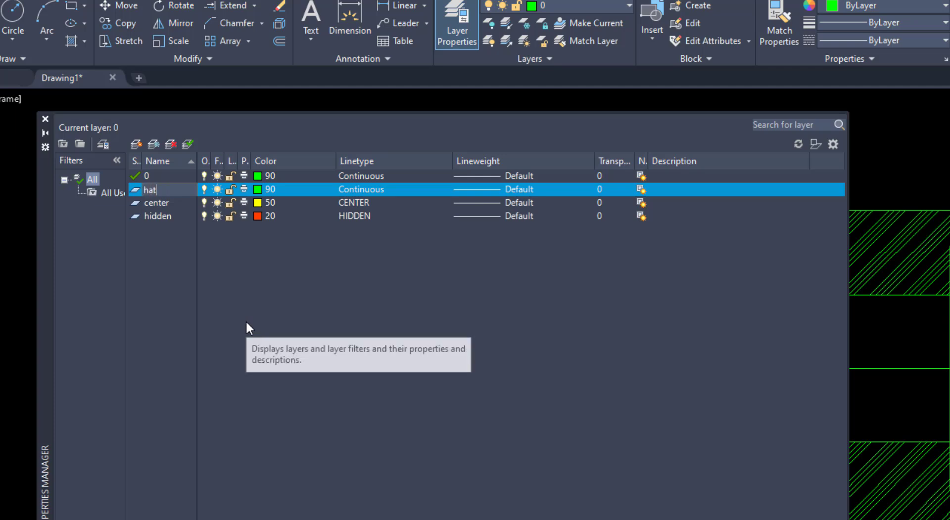
pyautogui.write('ch')
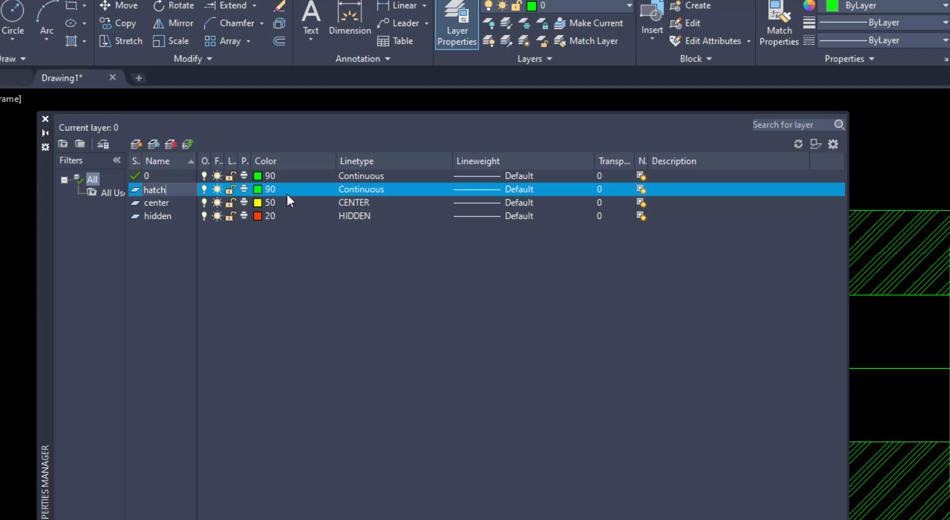
pyautogui.click(259, 188)
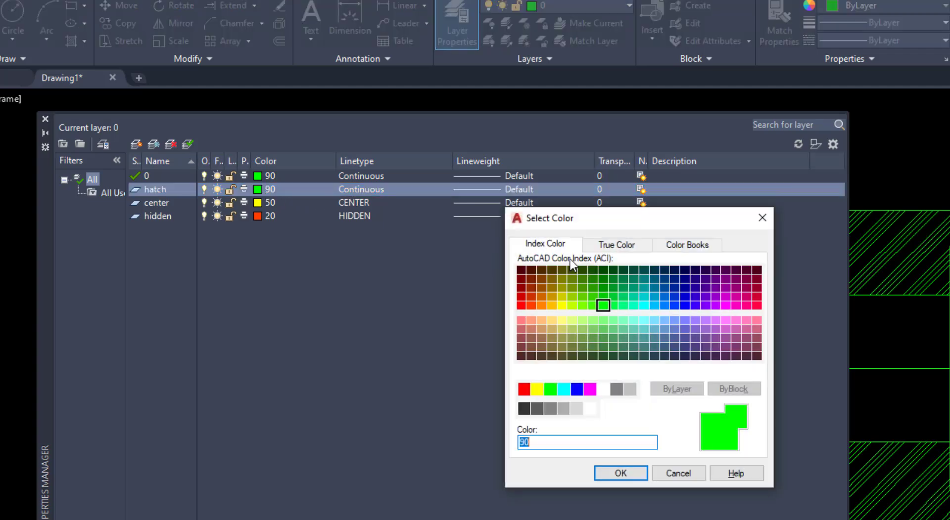
pyautogui.click(688, 304)
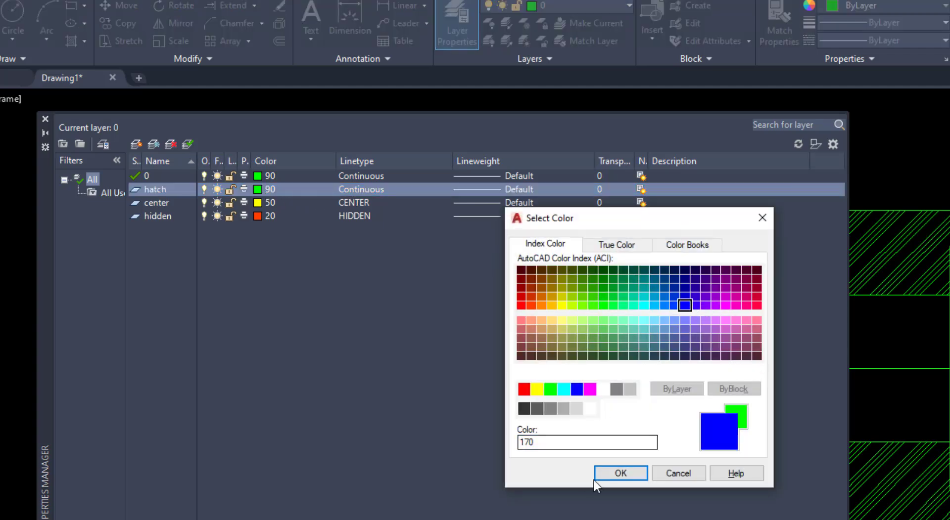
pyautogui.click(630, 474)
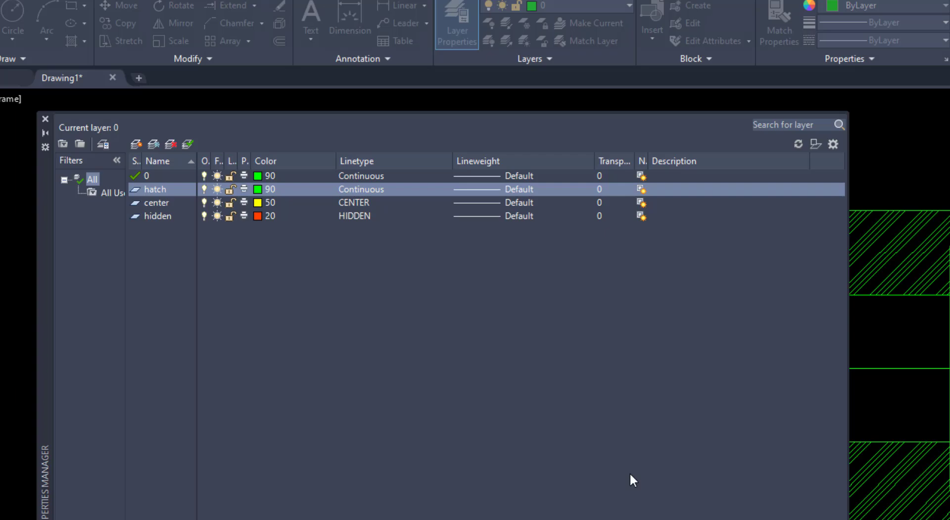
pyautogui.click(44, 119)
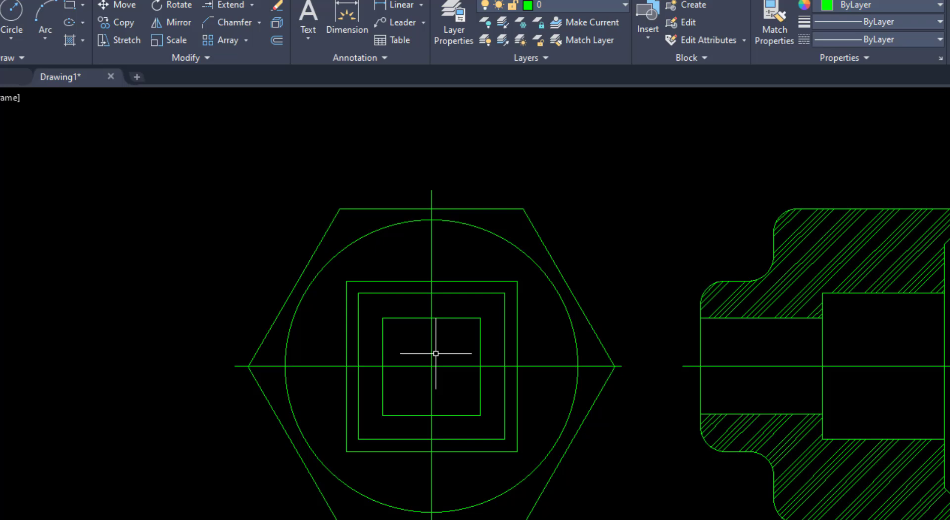
# Assign the crossing centre lines of the hexagon view and the section view's horizontal axis to the center layer
pyautogui.click(436, 355)
pyautogui.click(424, 380)
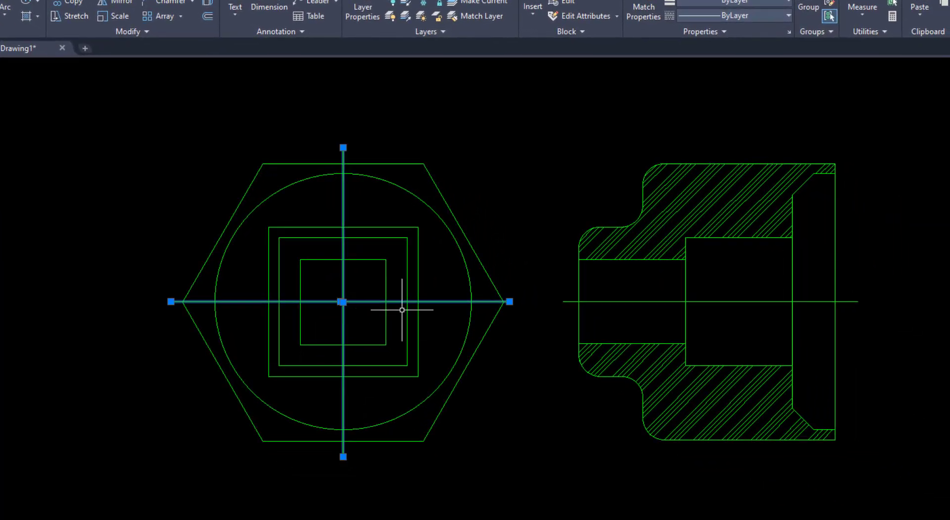
pyautogui.click(627, 301)
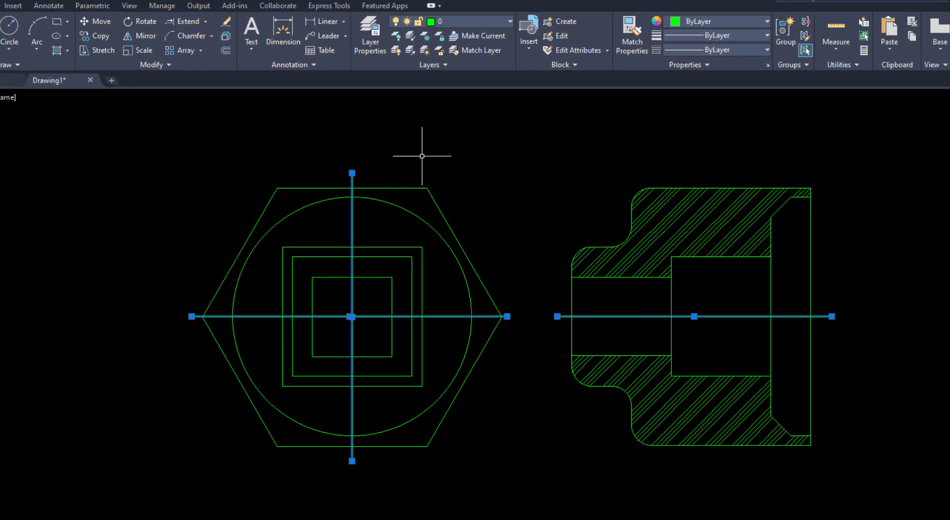
pyautogui.click(449, 26)
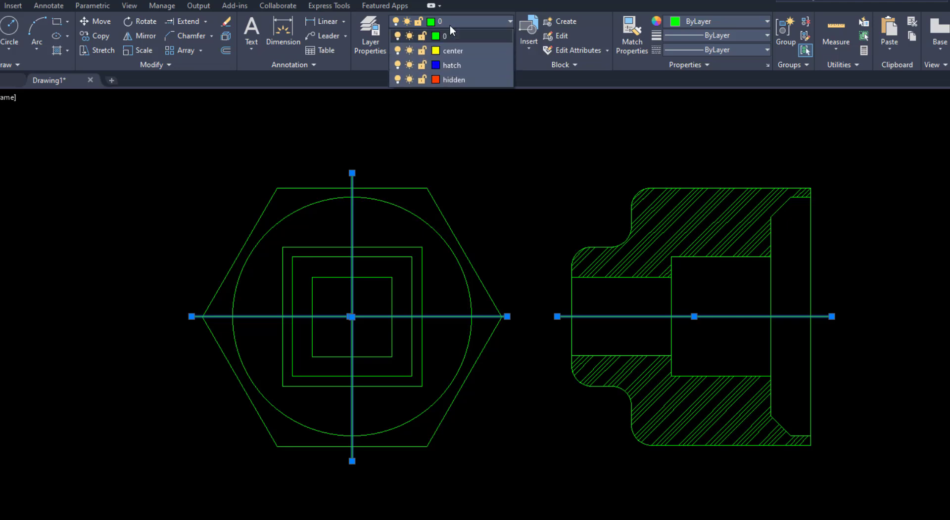
pyautogui.click(450, 51)
pyautogui.click(450, 52)
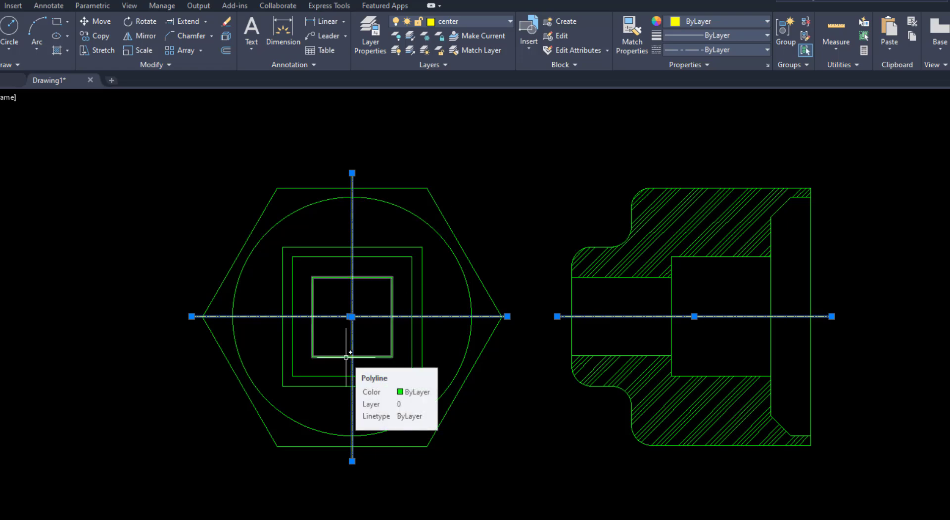
pyautogui.press('Escape')
# Set the global linetype scale factor (LTSCALE) to 2
pyautogui.scroll(2, 357, 319)
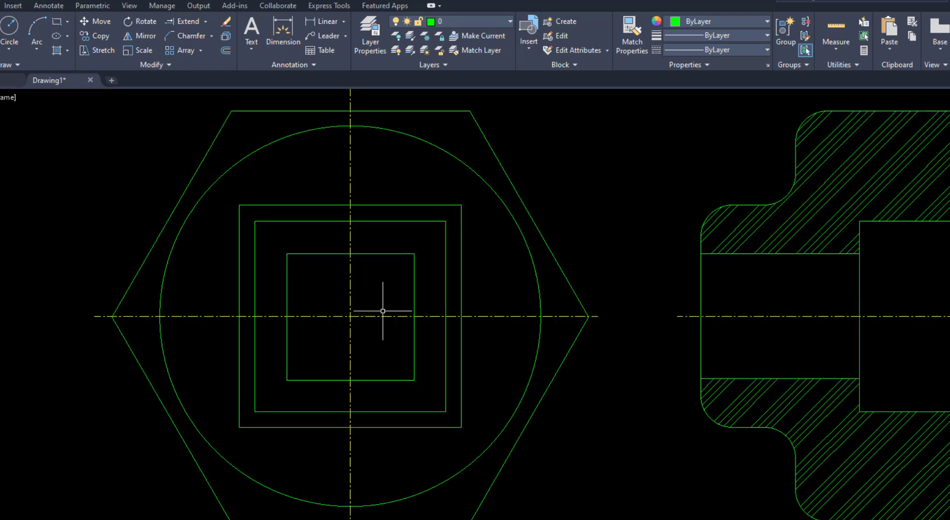
pyautogui.scroll(-2, 378, 319)
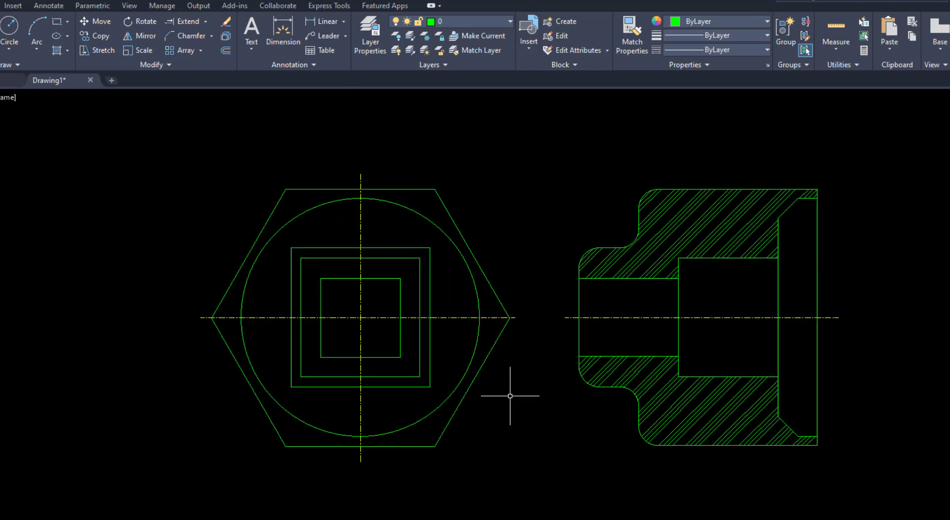
pyautogui.write('l')
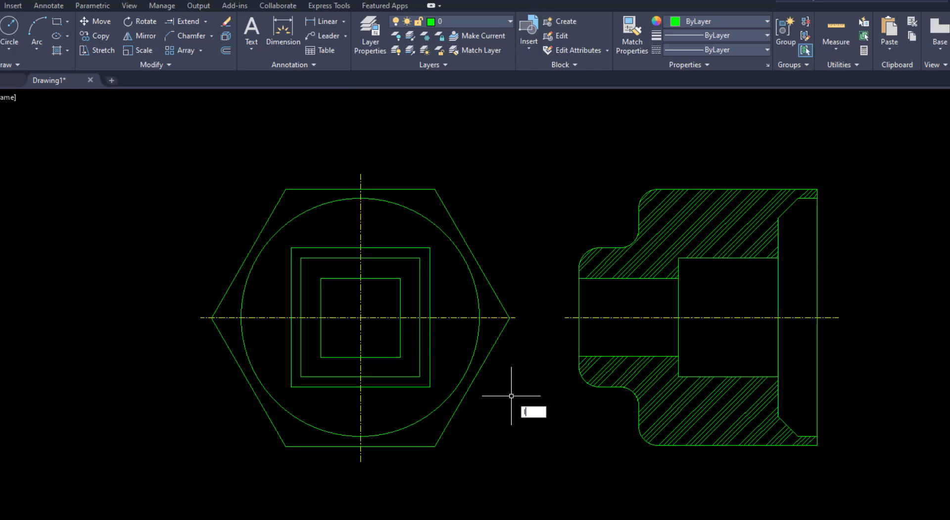
pyautogui.write('ts')
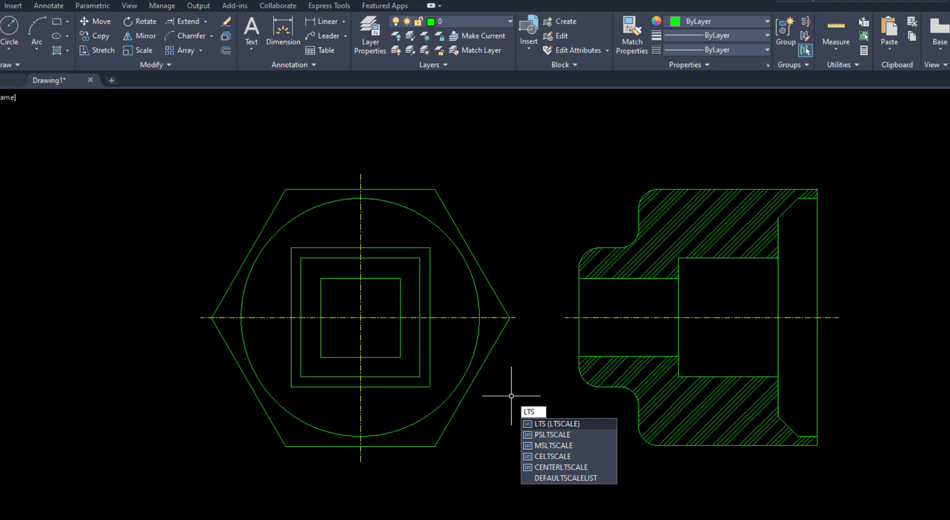
pyautogui.press('Return')
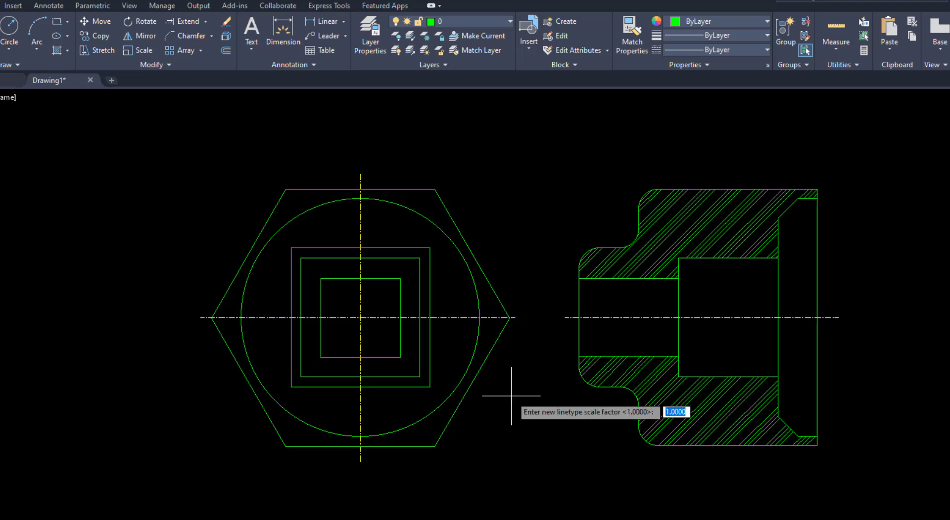
pyautogui.write('2')
pyautogui.press('Return')
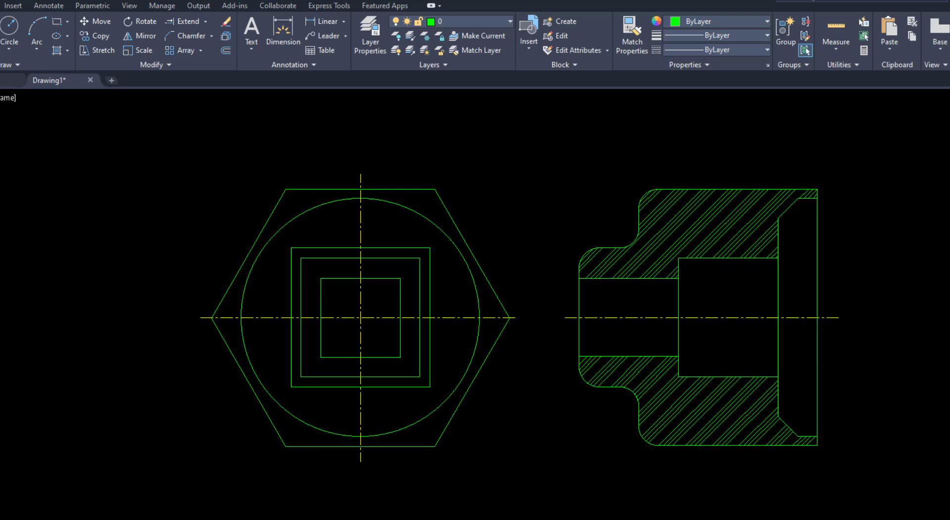
# Check the reference PDF and assign the two outer squares of the hexagon view to the hidden layer
pyautogui.click(317, 519)
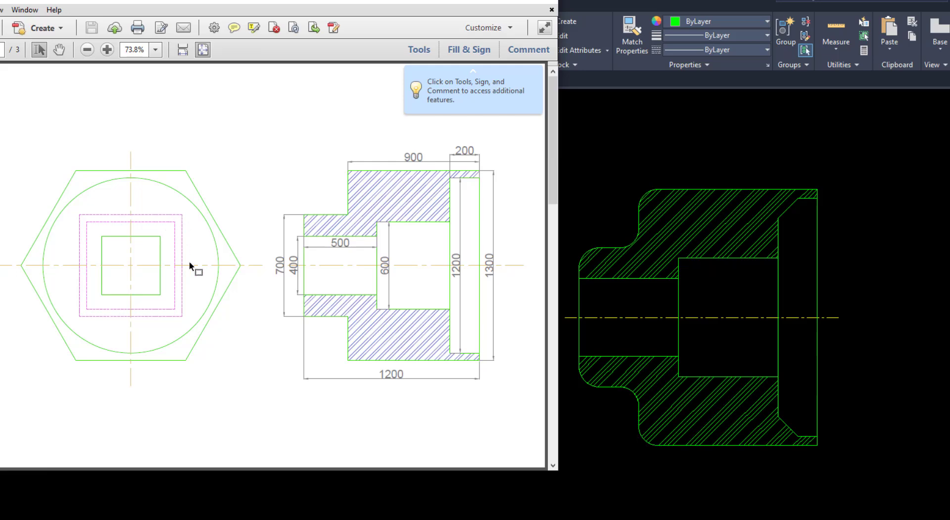
pyautogui.click(585, 444)
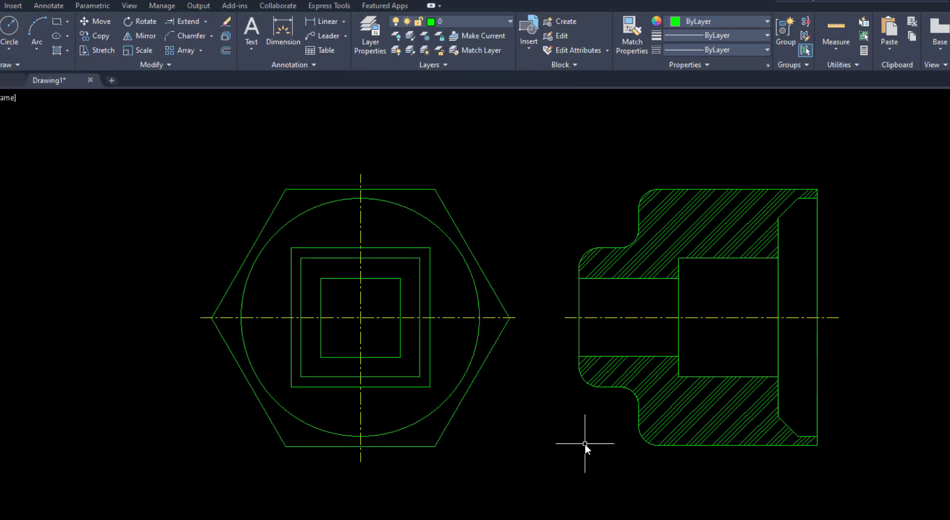
pyautogui.click(408, 240)
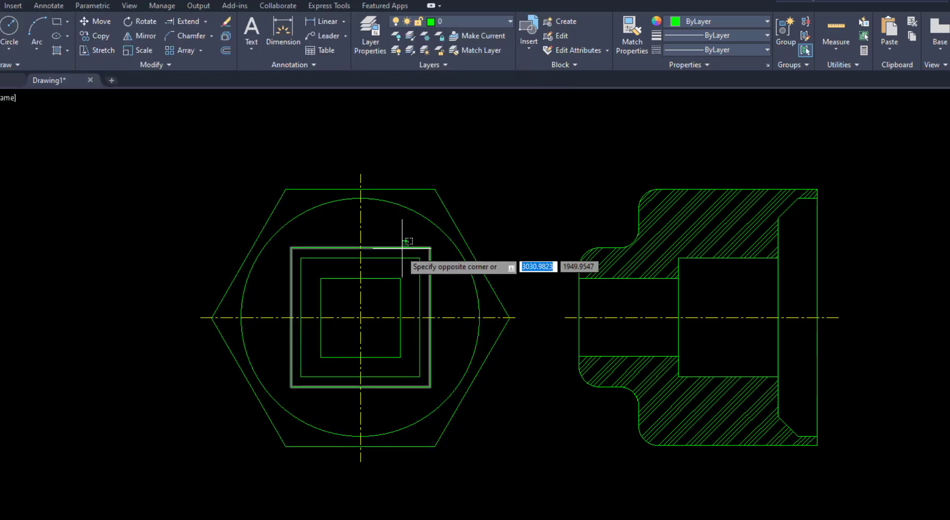
pyautogui.click(403, 262)
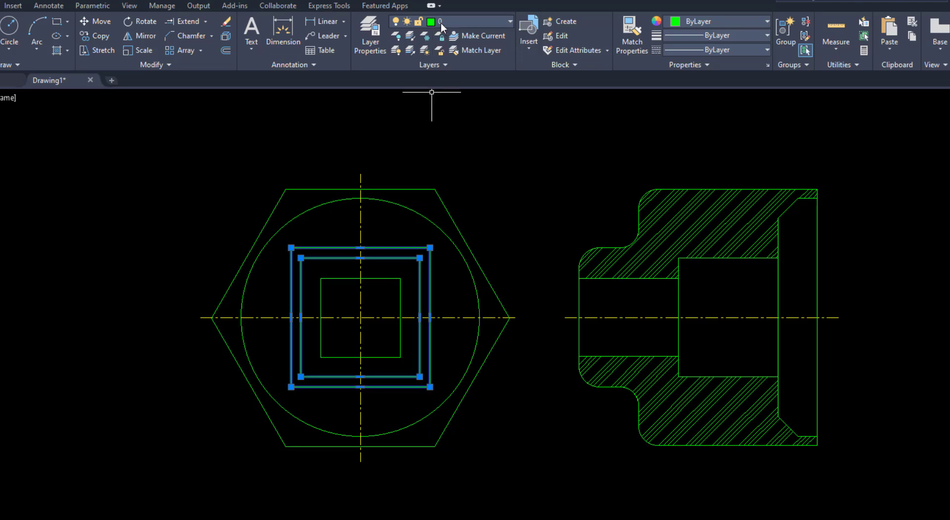
pyautogui.click(440, 22)
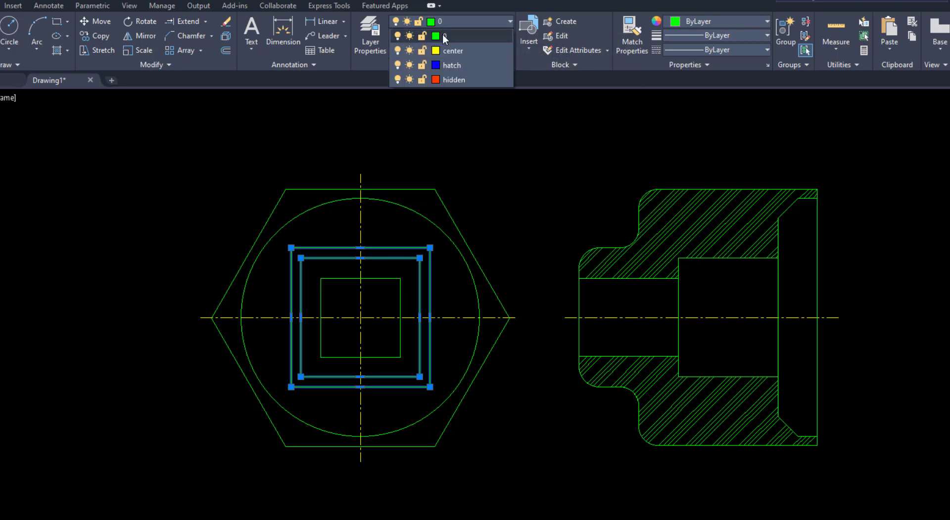
pyautogui.click(435, 79)
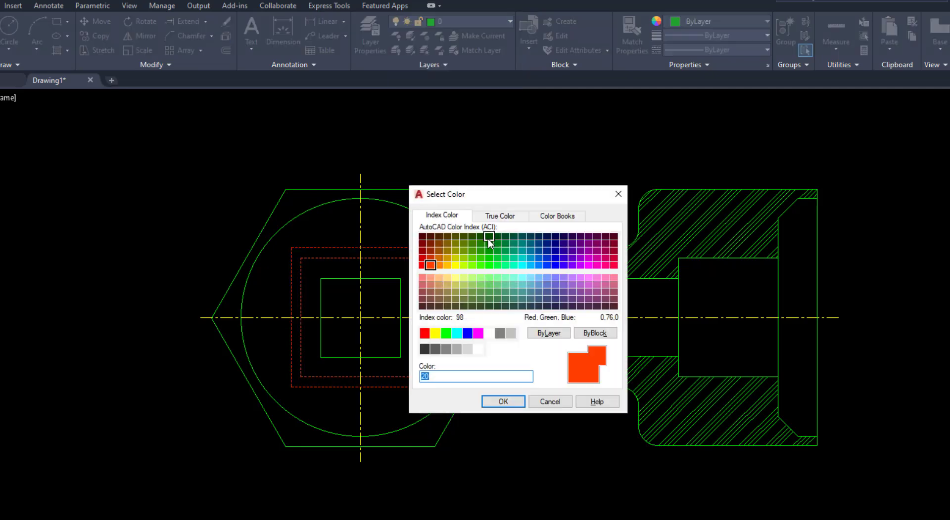
pyautogui.click(509, 401)
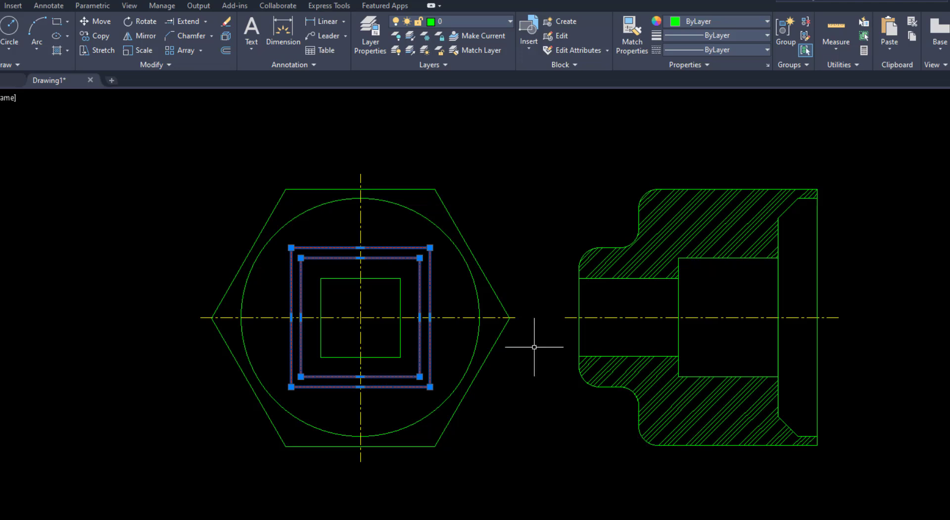
pyautogui.press('Escape')
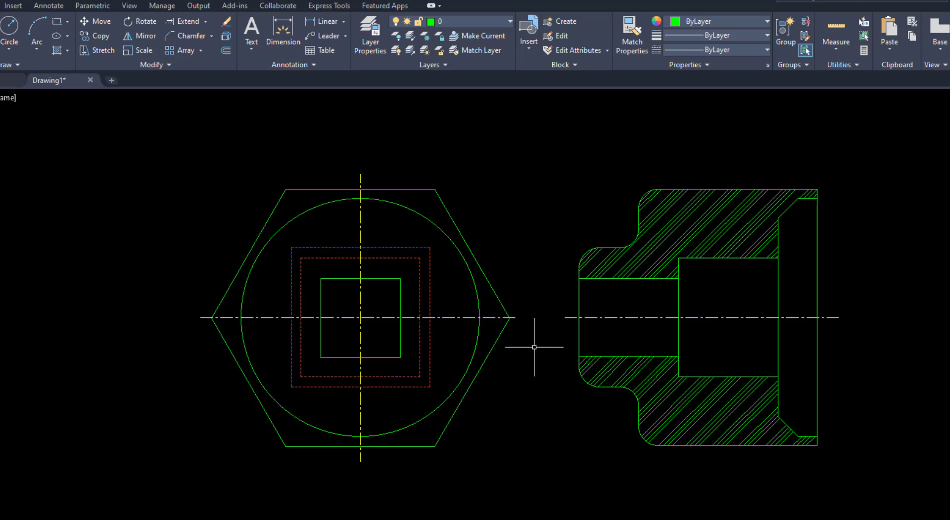
# Assign the upper and lower hatches of the section view to the hatch layer
pyautogui.click(661, 235)
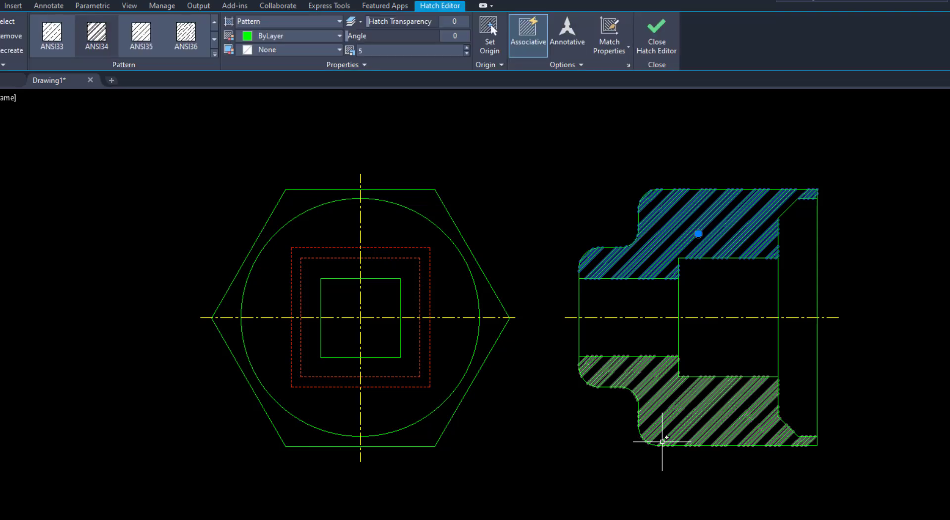
pyautogui.click(662, 435)
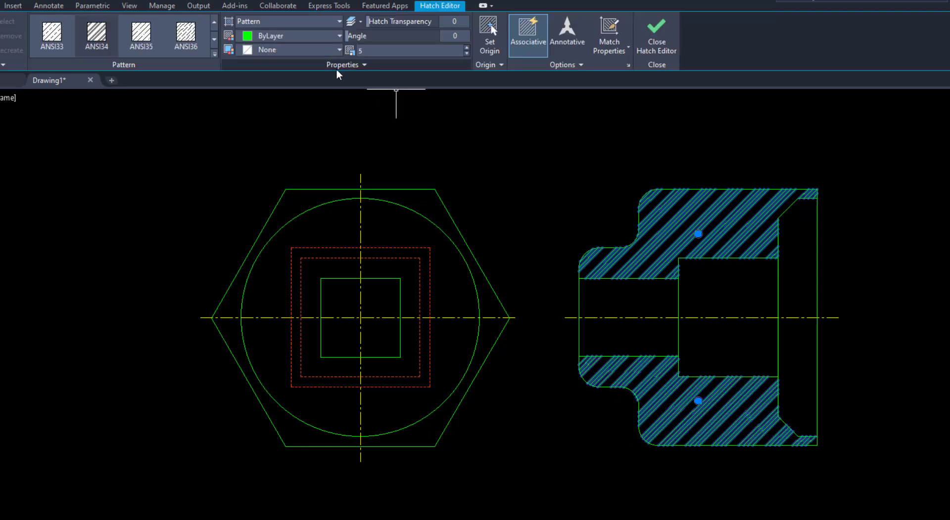
pyautogui.click(361, 66)
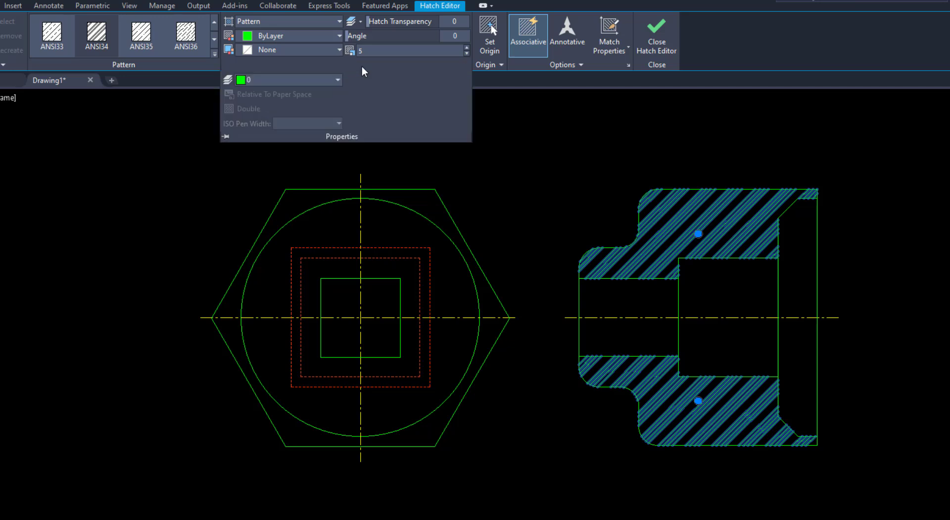
pyautogui.click(305, 79)
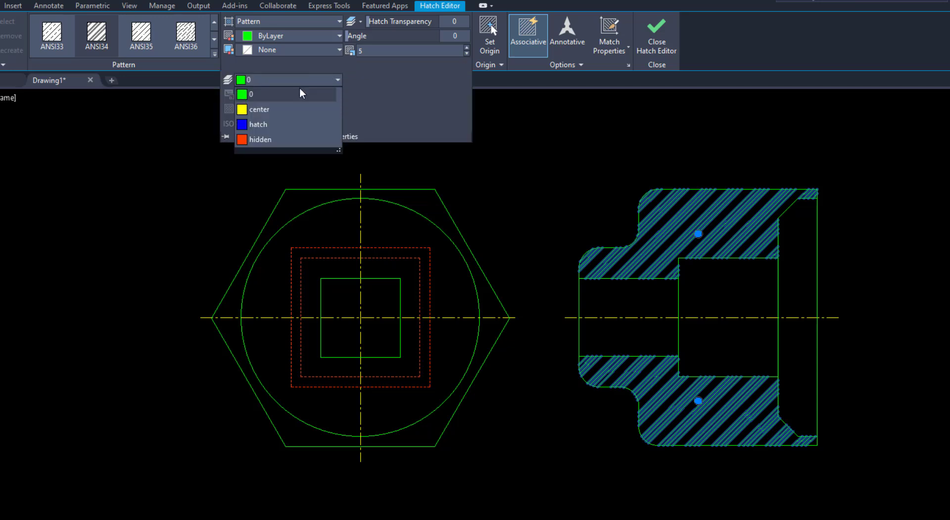
pyautogui.click(258, 126)
pyautogui.press('Escape')
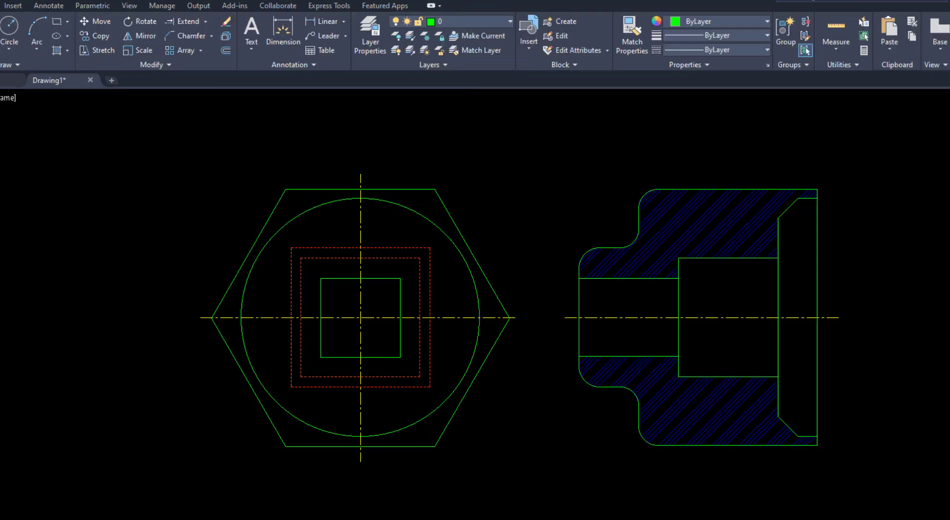
# Consult page 2 of VIDEO 8.pdf in Adobe Acrobat, and start a new AutoCAD drawing with the grid off
pyautogui.hotkey('alt', 'Tab')
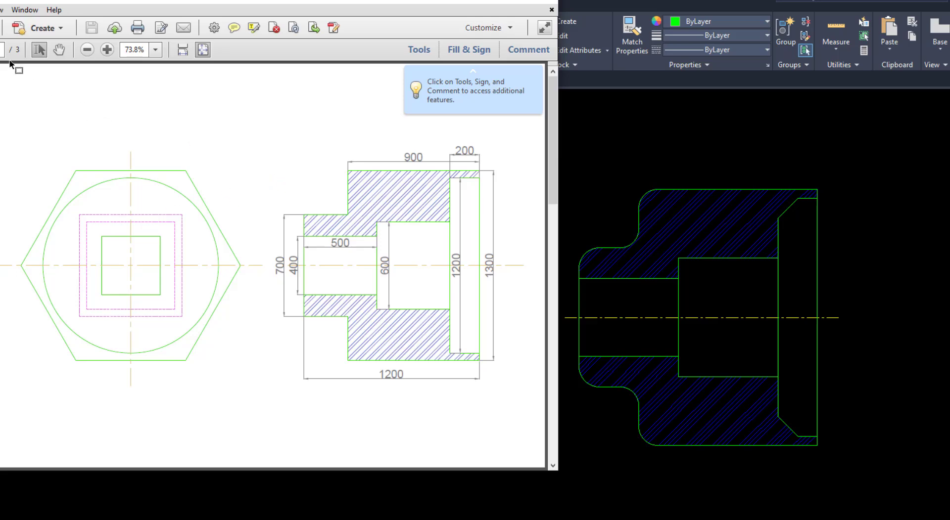
pyautogui.scroll(-3, 159, 264)
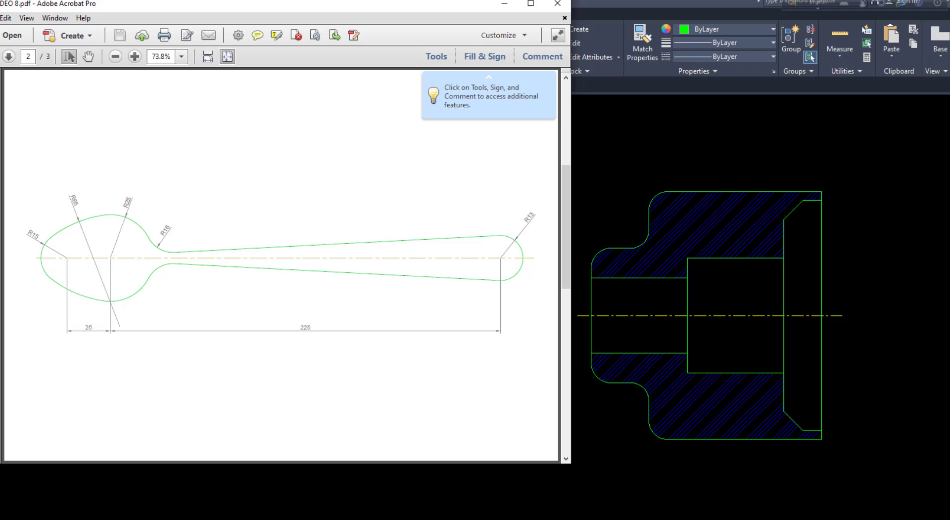
pyautogui.hotkey('alt', 'Tab')
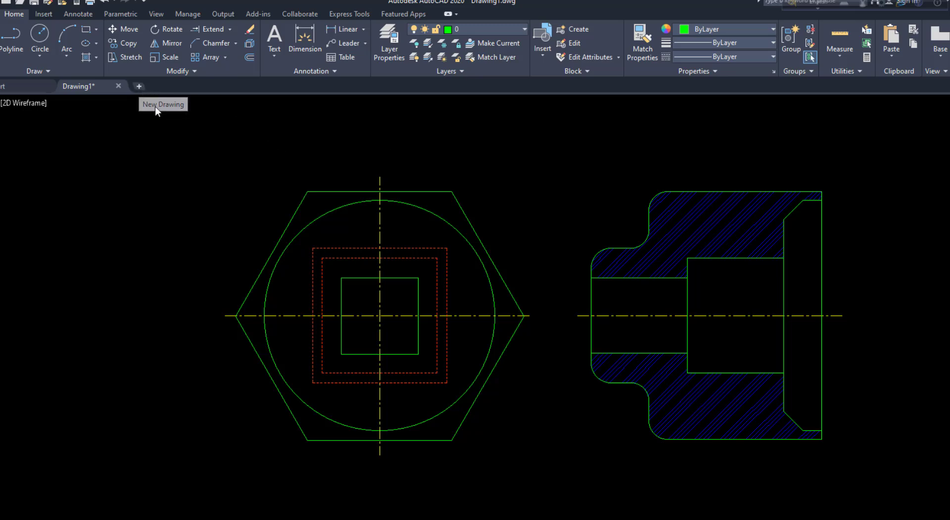
pyautogui.click(139, 87)
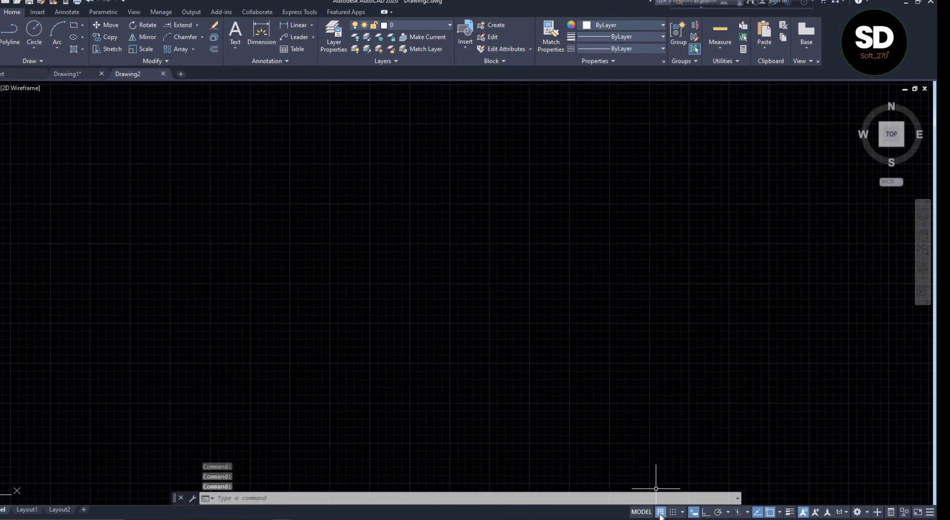
pyautogui.click(659, 513)
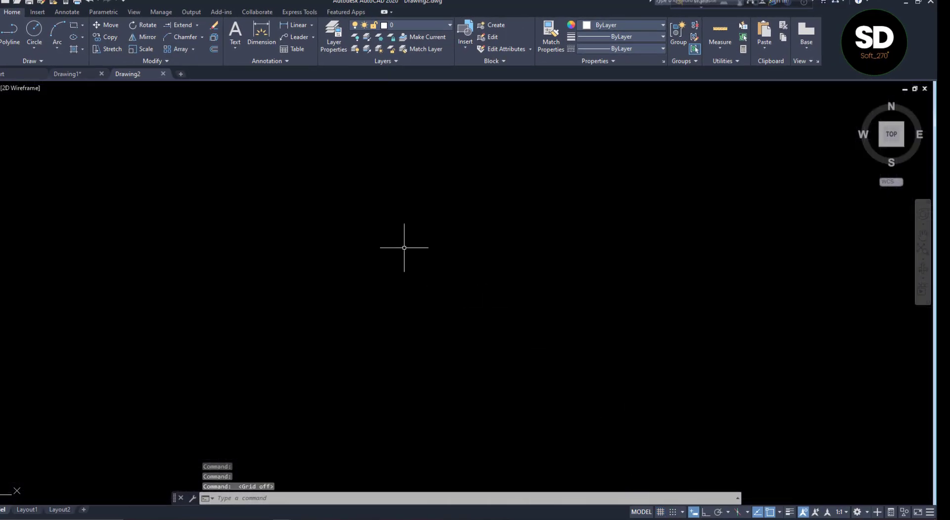
# Check the new drawing's length, angle and insertion unit settings
pyautogui.write('UN')
pyautogui.press('Return')
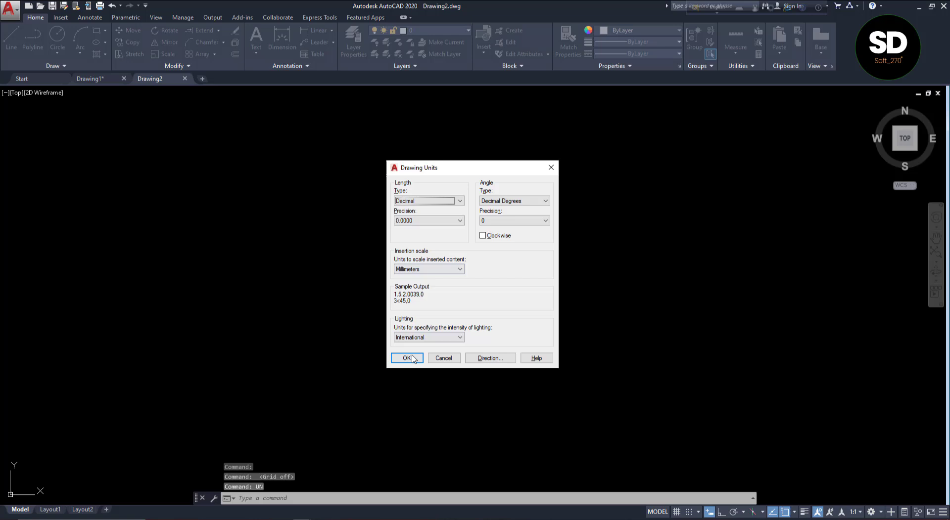
pyautogui.click(410, 359)
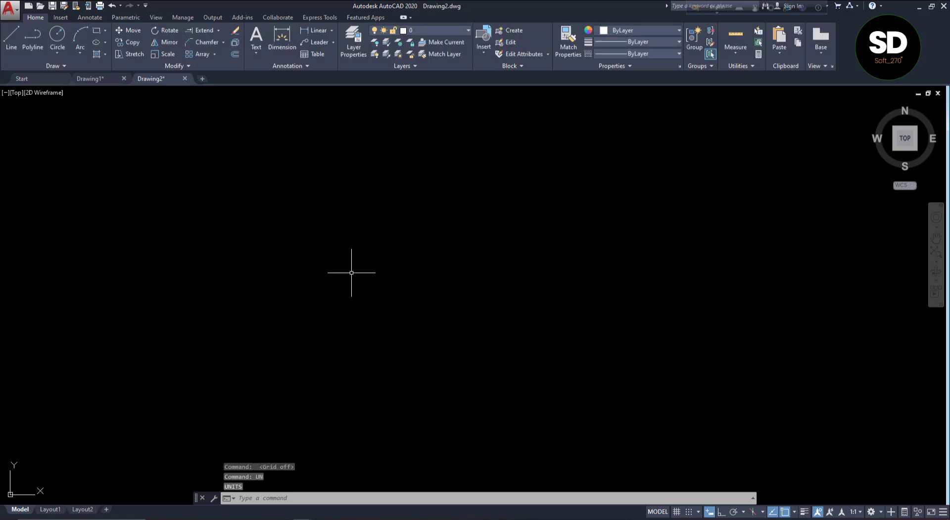
# With ortho on, draw a horizontal centre line from two connected segments, 25 long and continuing 225 long to the right
pyautogui.click(20, 52)
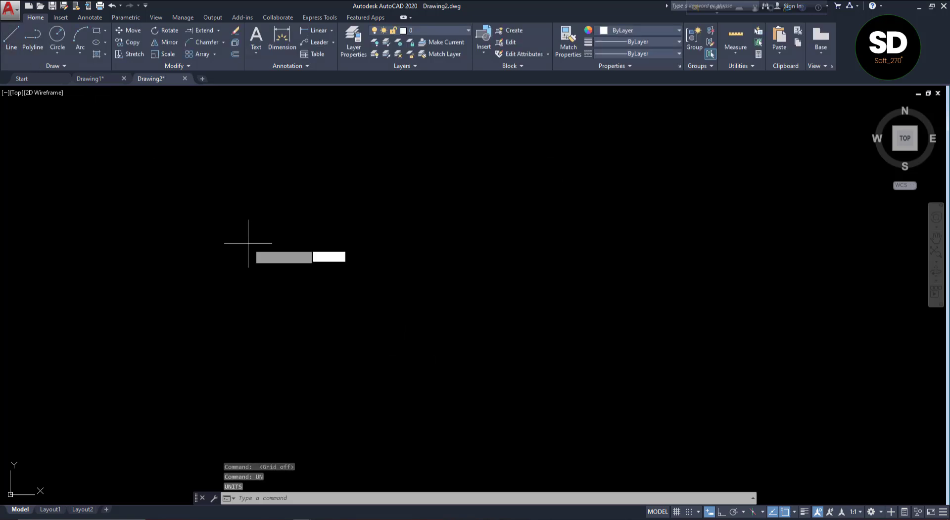
pyautogui.click(288, 265)
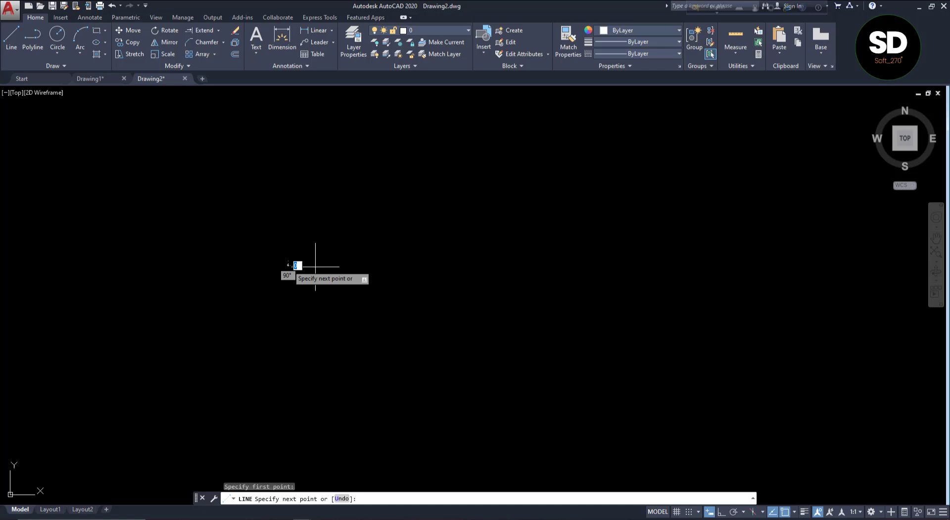
pyautogui.click(721, 513)
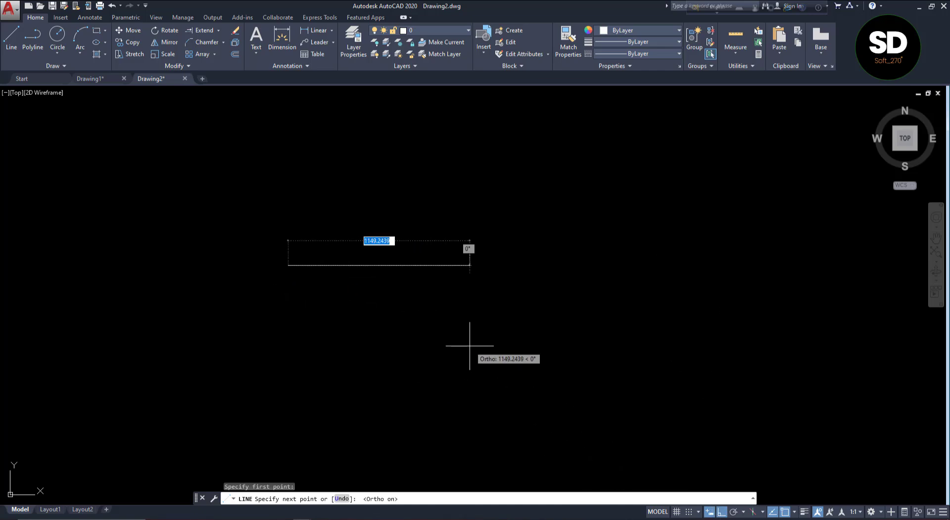
pyautogui.write('25')
pyautogui.press('Return')
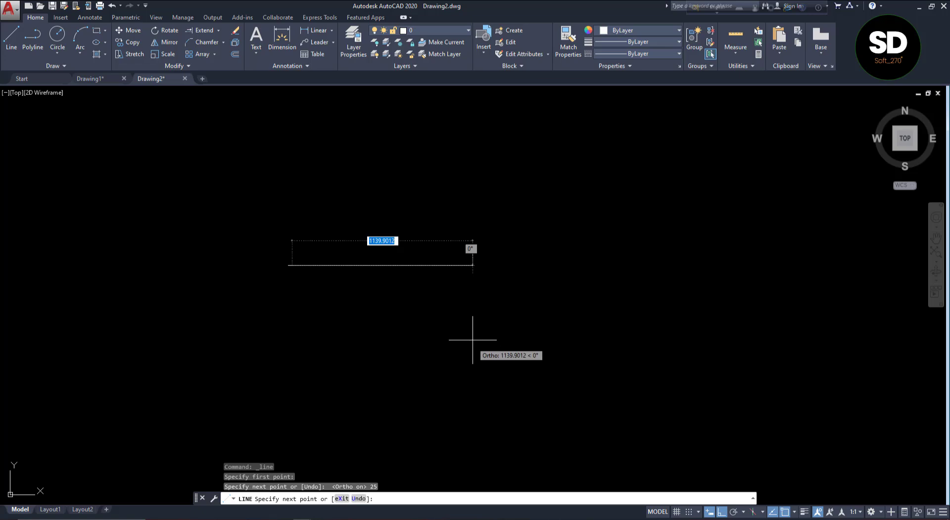
pyautogui.write('225')
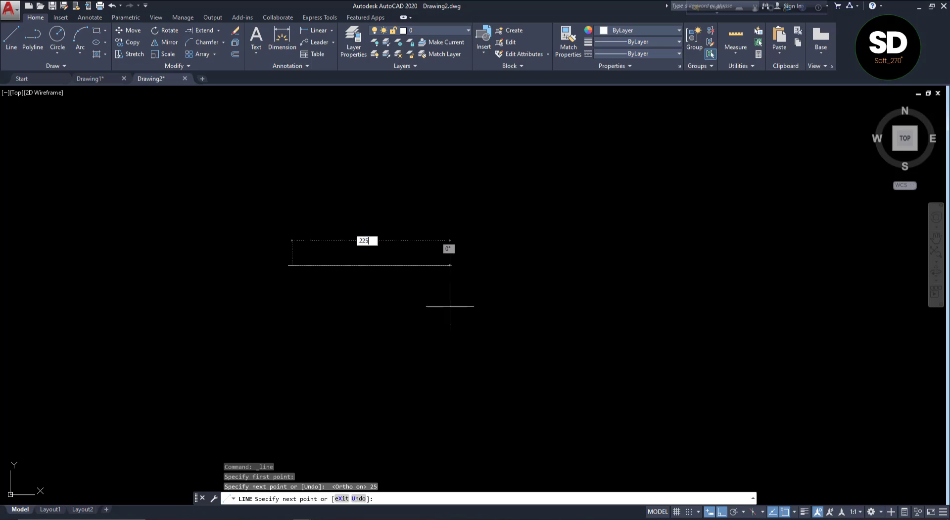
pyautogui.press('Return')
pyautogui.press('Return')
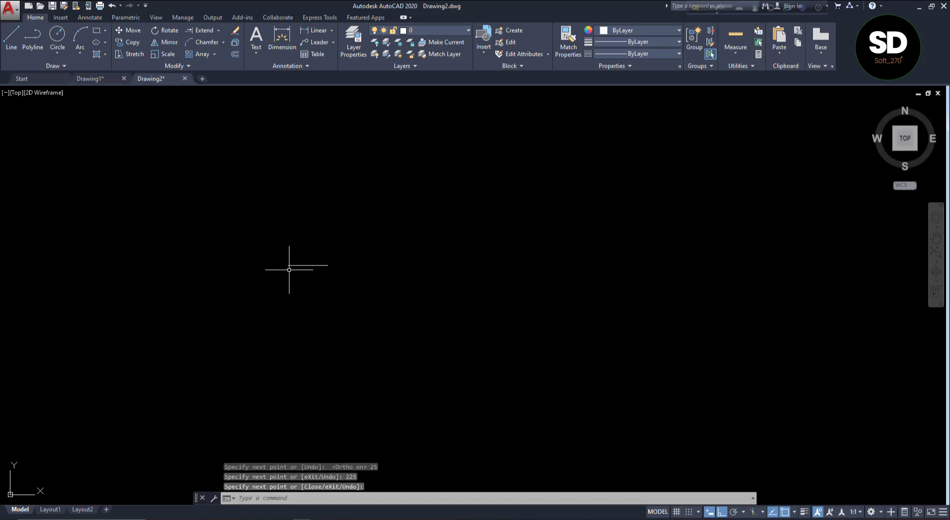
# Check the spoon dimensions in the reference PDF and draw a radius 15 circle centred on the centre line's left end
pyautogui.scroll(3, 282, 261)
pyautogui.scroll(5, 294, 275)
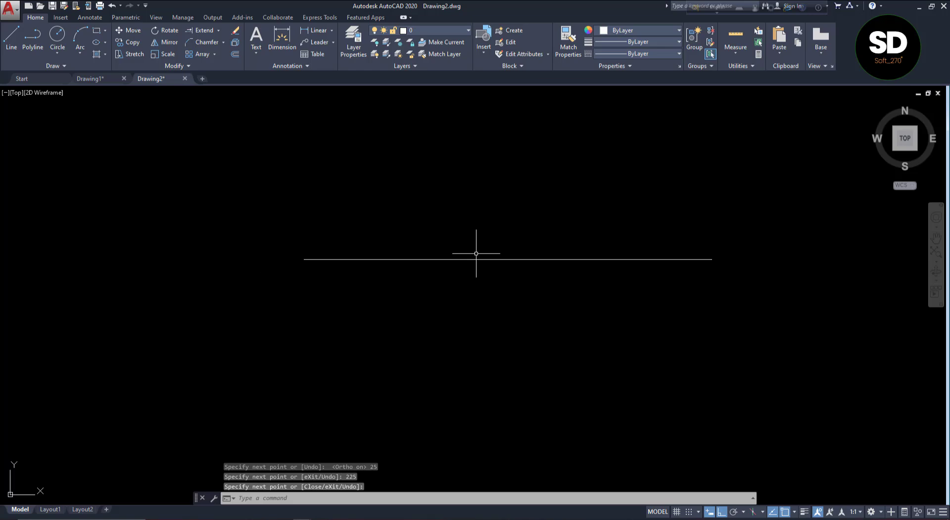
pyautogui.scroll(2, 476, 253)
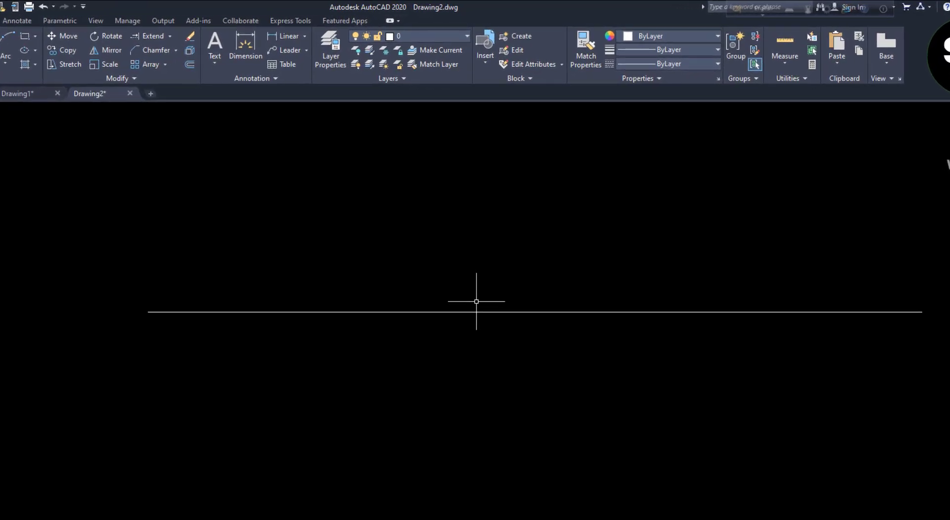
pyautogui.click(198, 518)
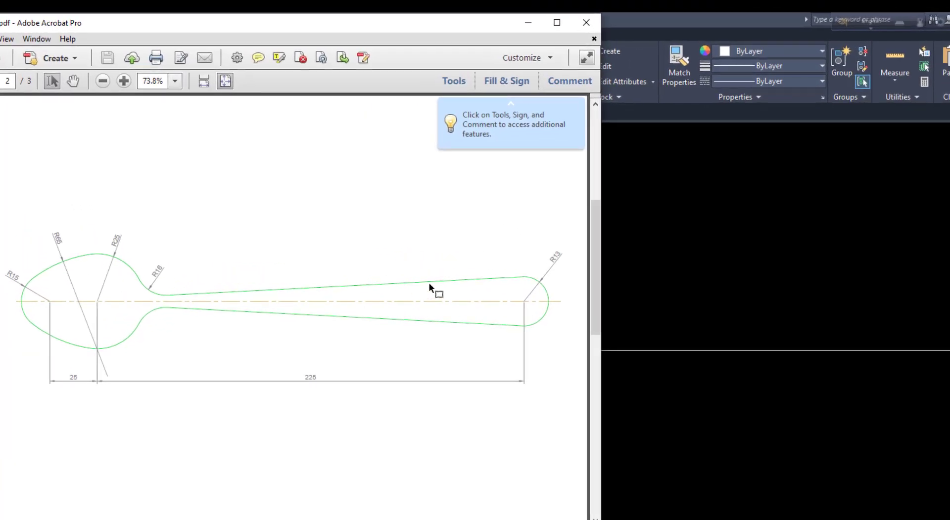
pyautogui.click(725, 442)
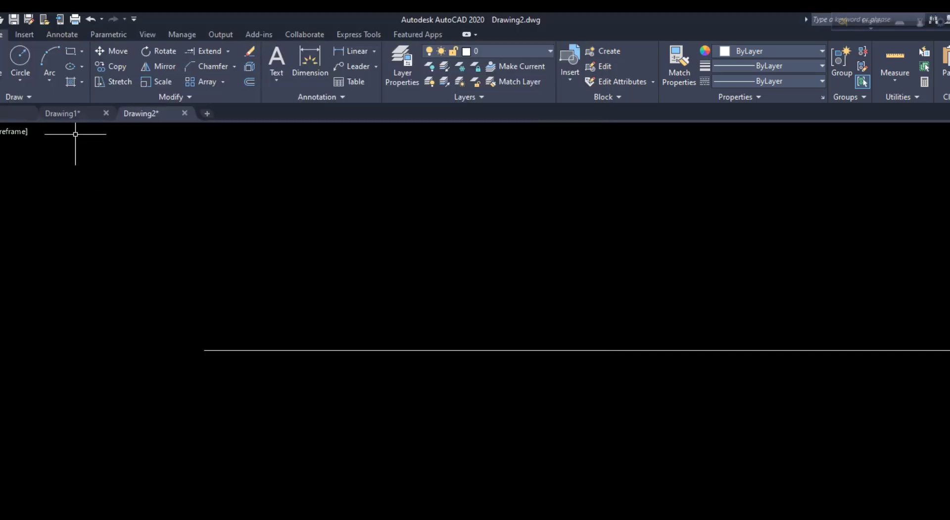
pyautogui.click(21, 57)
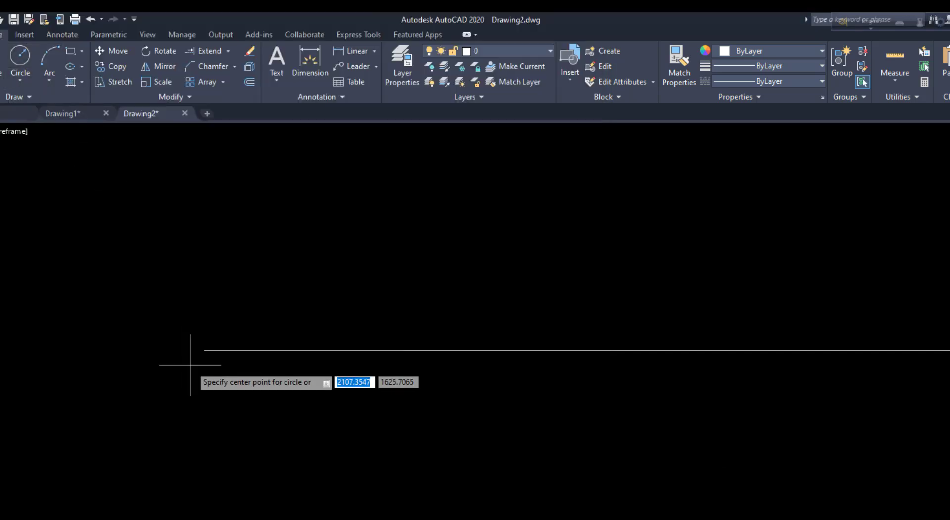
pyautogui.click(204, 350)
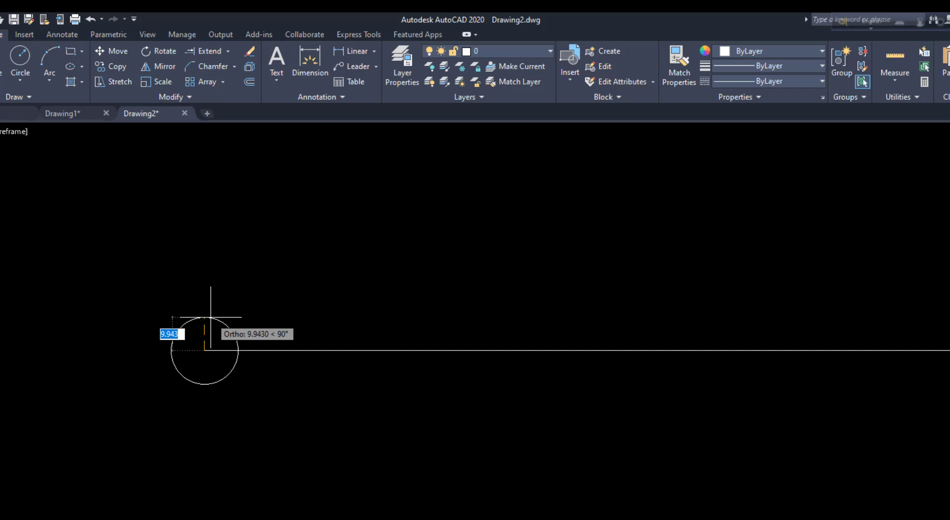
pyautogui.write('15')
pyautogui.press('Return')
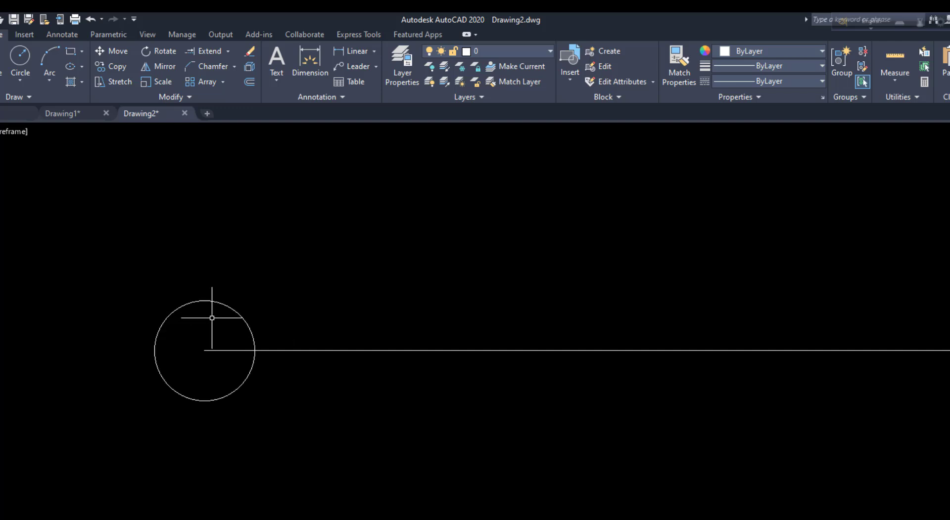
# Draw a radius 25 circle centred where the 25 and 225 long segments meet
pyautogui.press('Return')
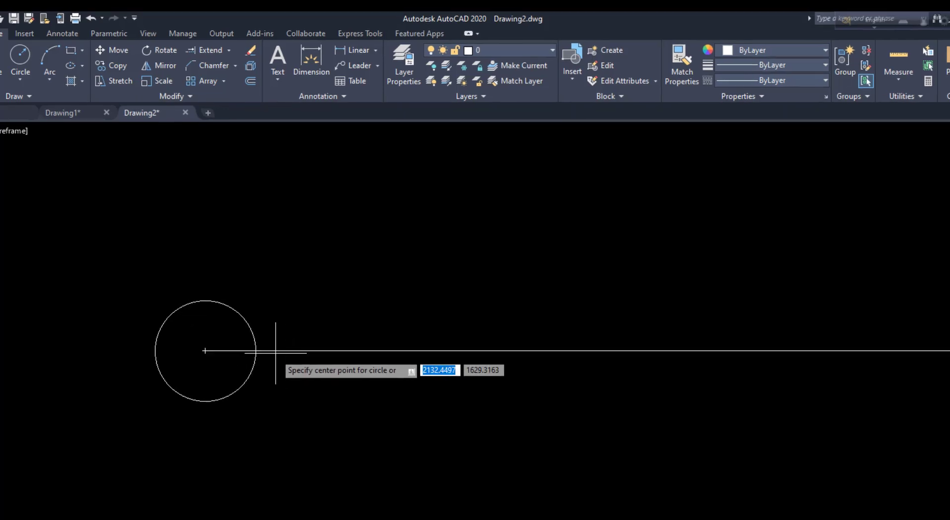
pyautogui.click(289, 351)
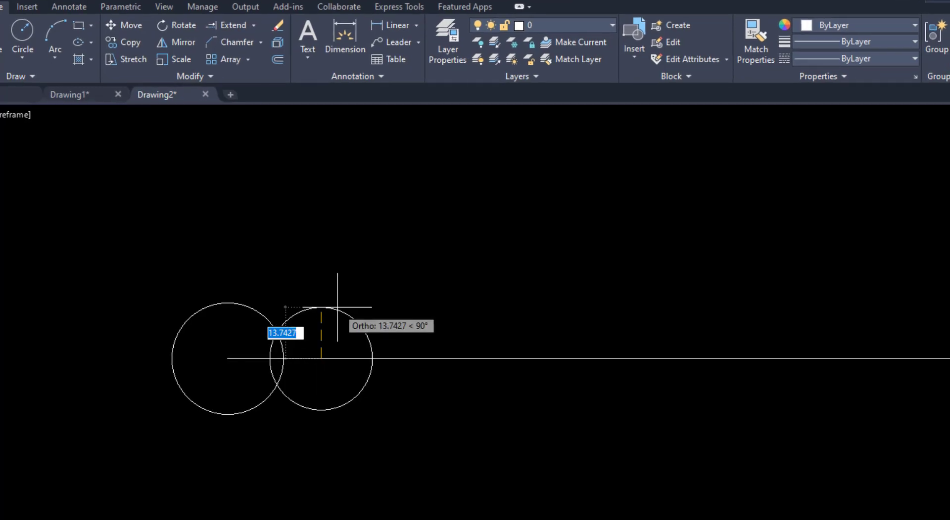
pyautogui.write('25')
pyautogui.press('Return')
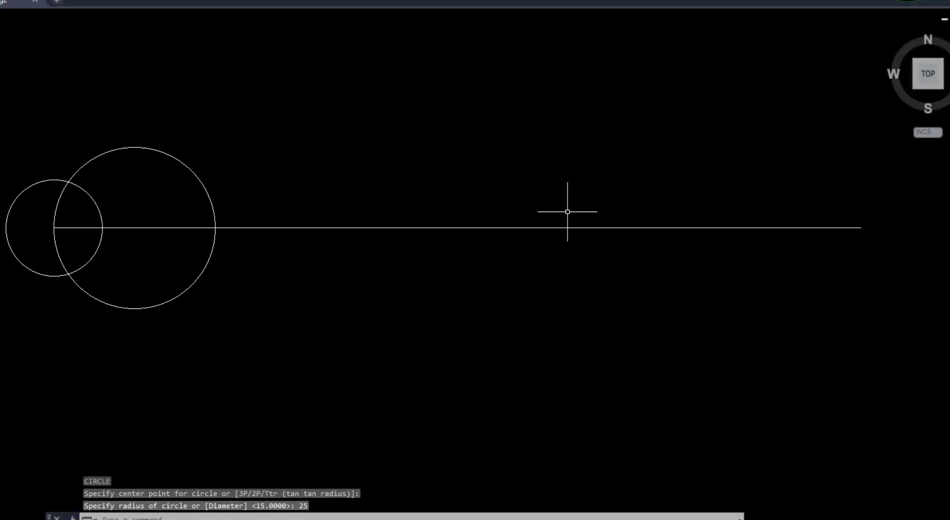
# Draw a radius 13 circle centred on the right end of the centre line
pyautogui.press('Return')
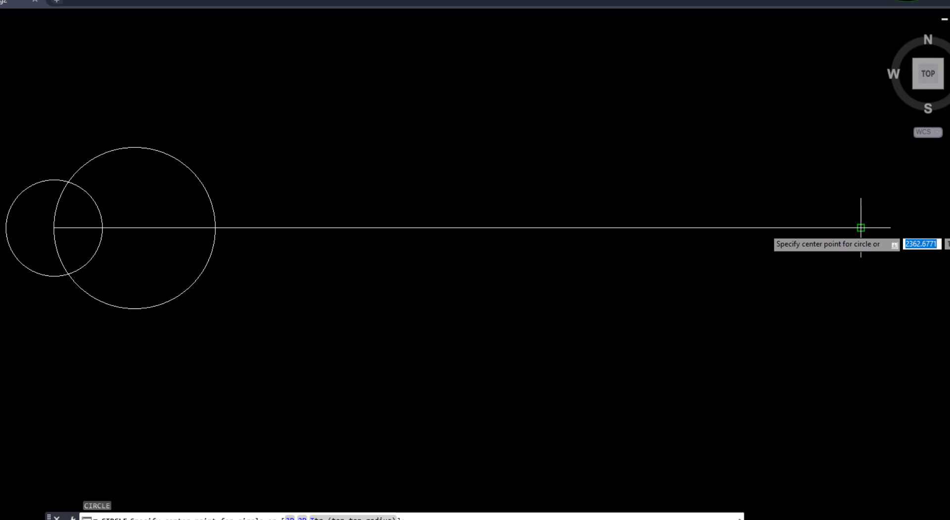
pyautogui.click(861, 228)
pyautogui.write('13')
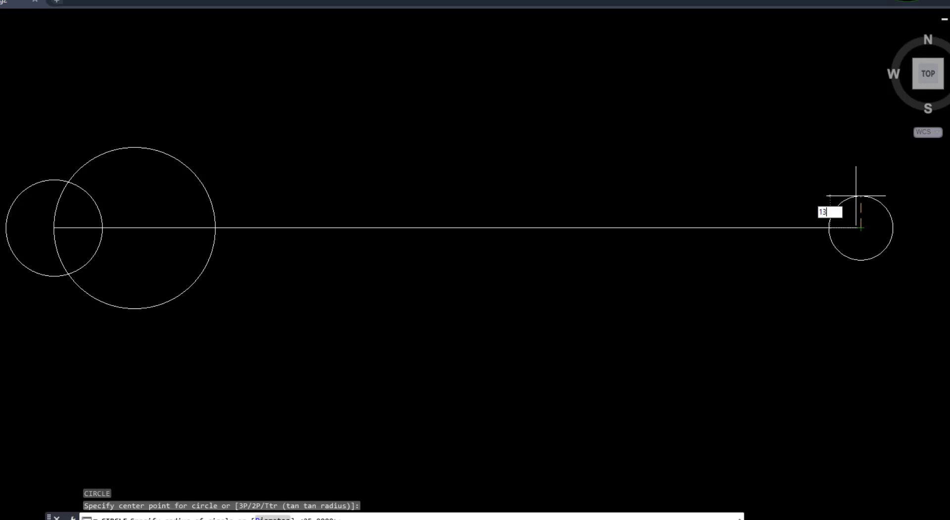
pyautogui.press('Return')
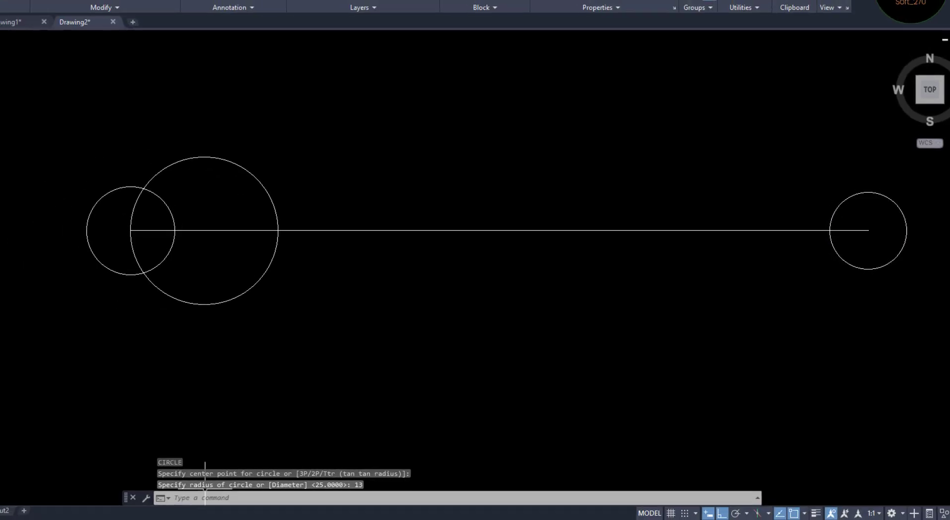
# Draw a Tan, Tan, Radius circle of radius 65 tangent to the upper sides of the radius 15 and radius 25 circles
pyautogui.click(222, 519)
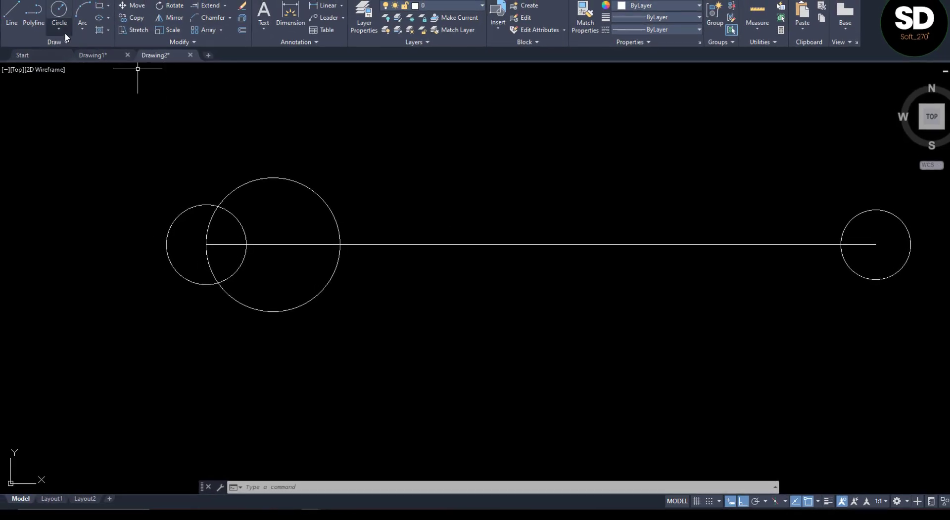
pyautogui.click(21, 9)
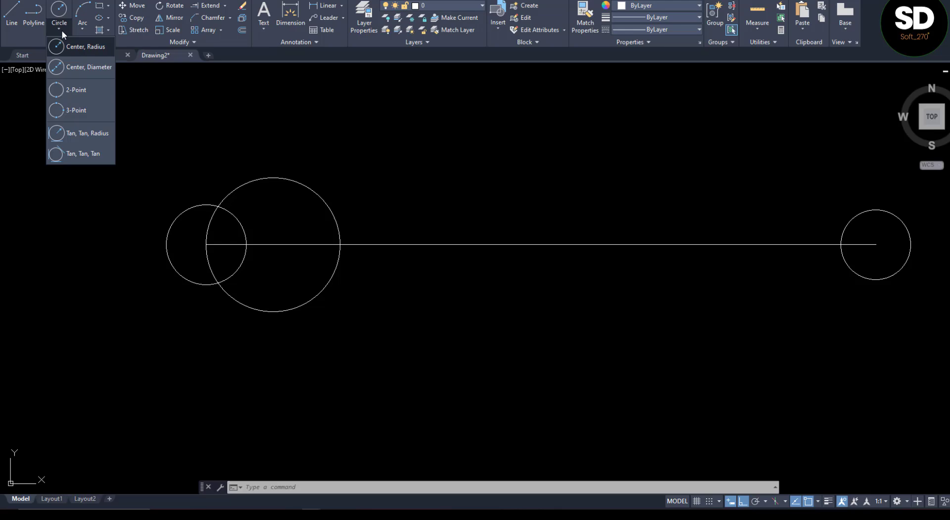
pyautogui.click(85, 131)
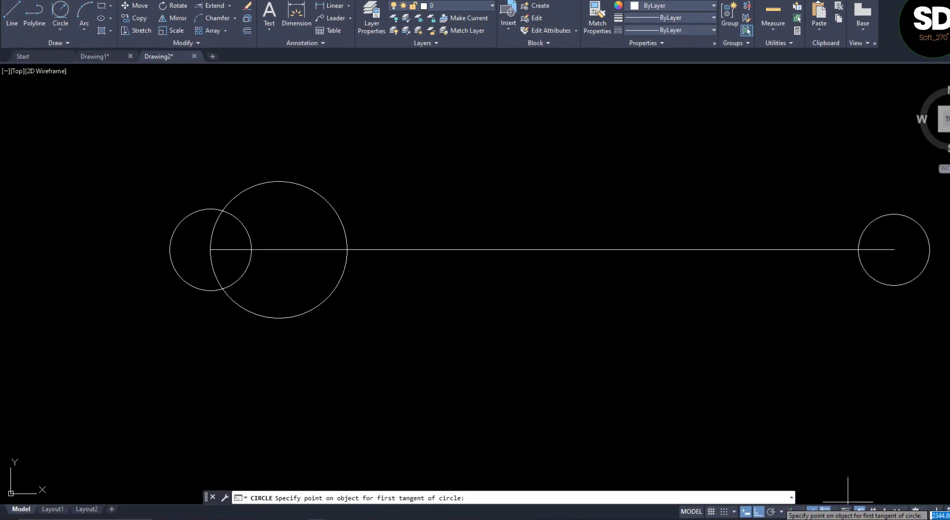
pyautogui.click(834, 513)
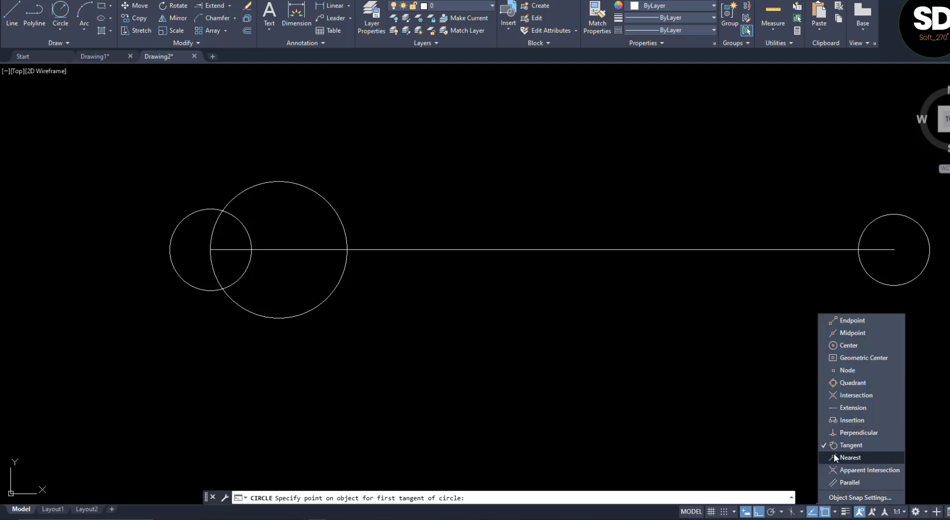
pyautogui.click(459, 355)
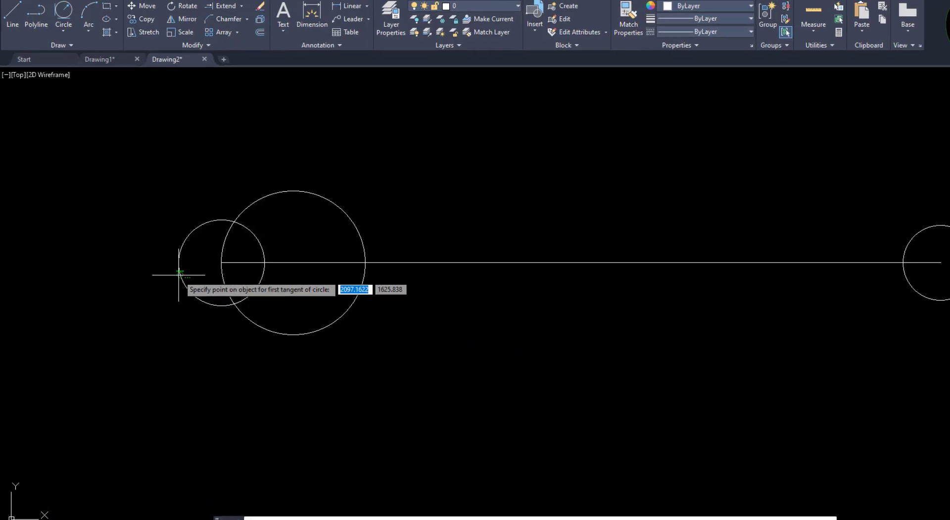
pyautogui.click(178, 273)
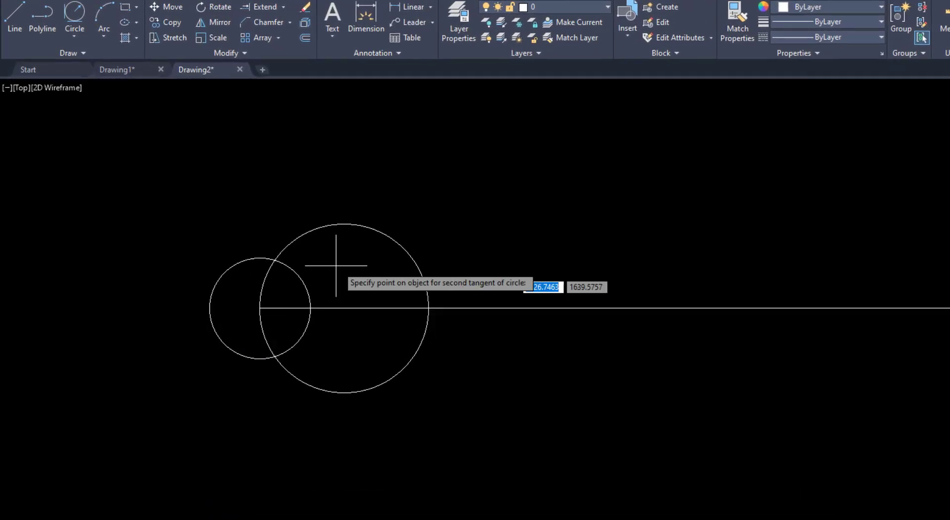
pyautogui.click(396, 249)
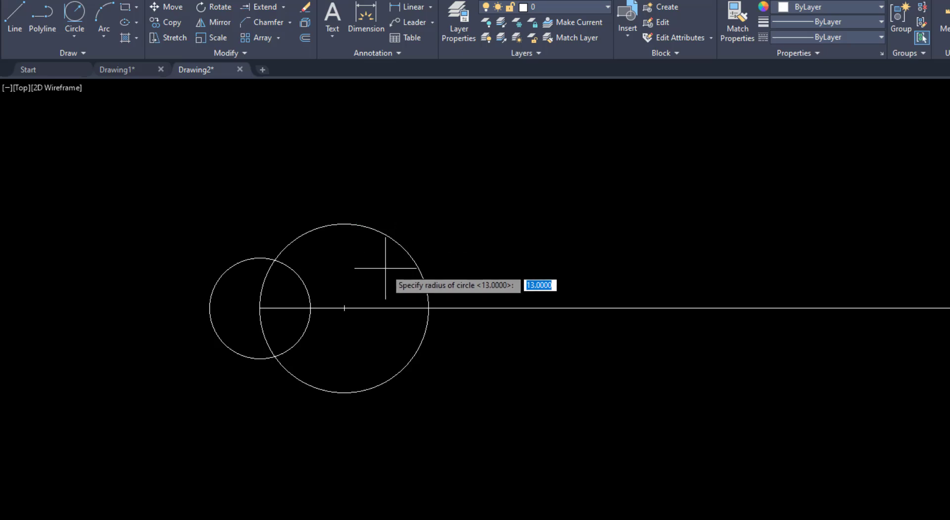
pyautogui.write('65')
pyautogui.press('Return')
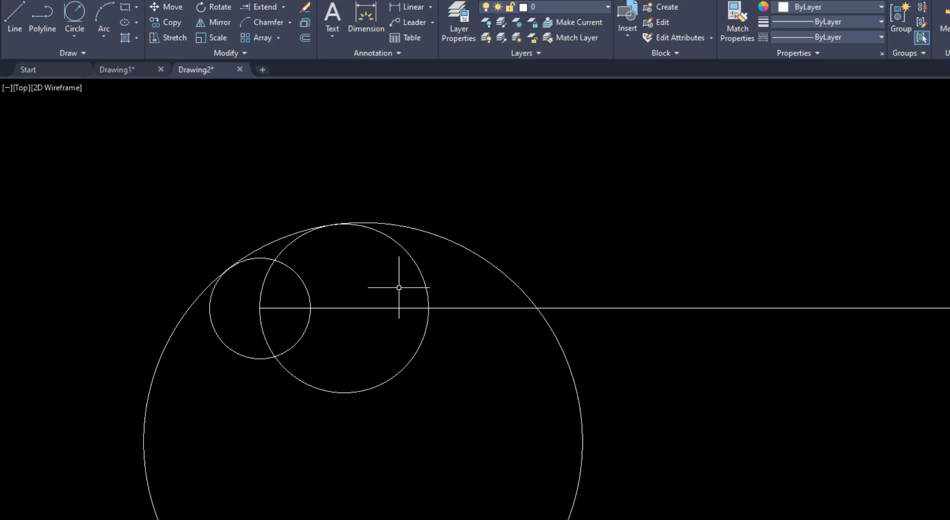
# Stretch the left end of the short centre line segment outward by about 18, past the radius 15 circle
pyautogui.click(276, 310)
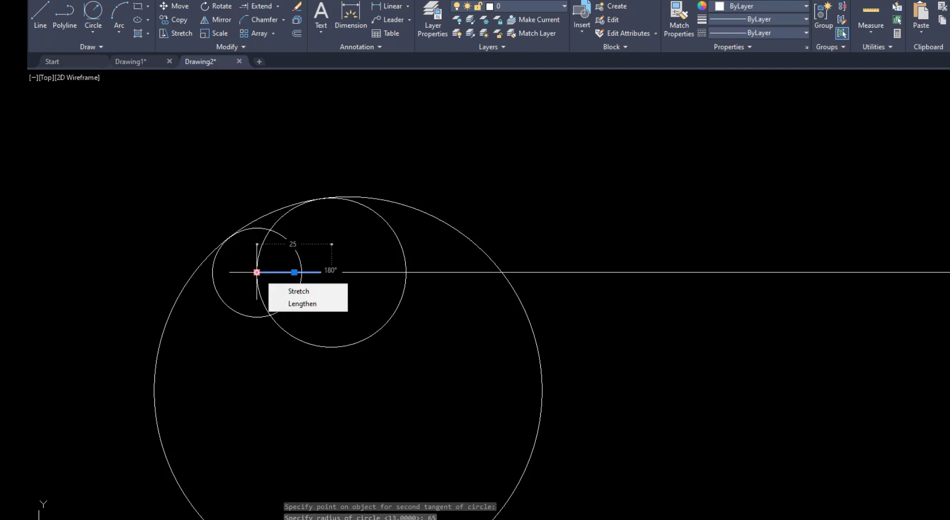
pyautogui.click(257, 272)
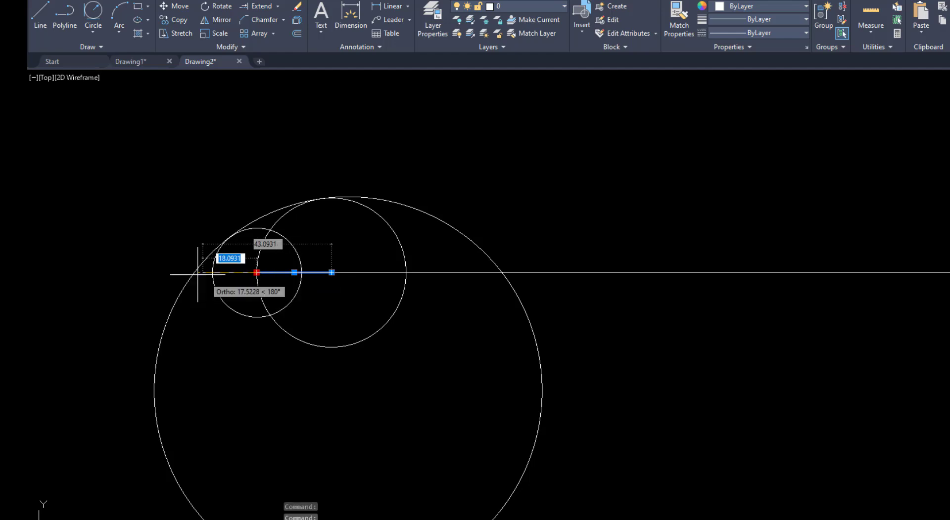
pyautogui.scroll(2, 200, 275)
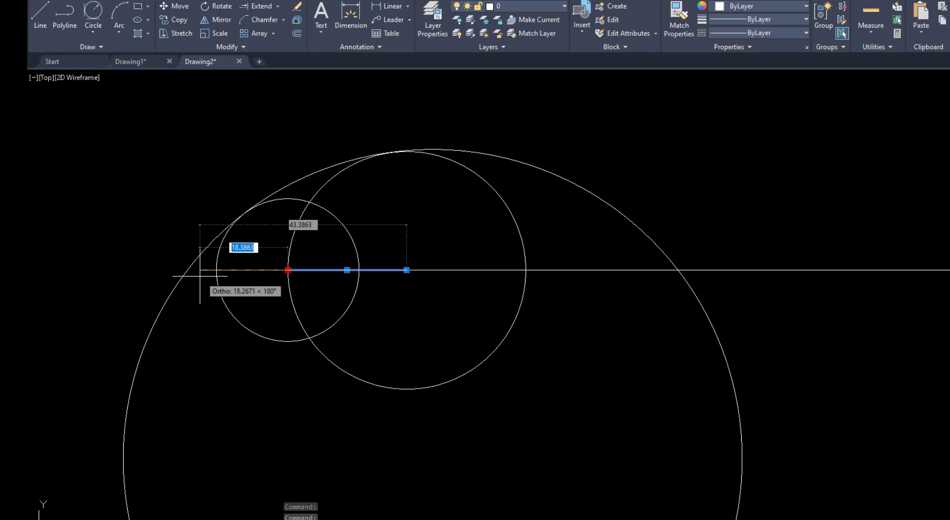
pyautogui.click(198, 272)
pyautogui.scroll(-2, 451, 191)
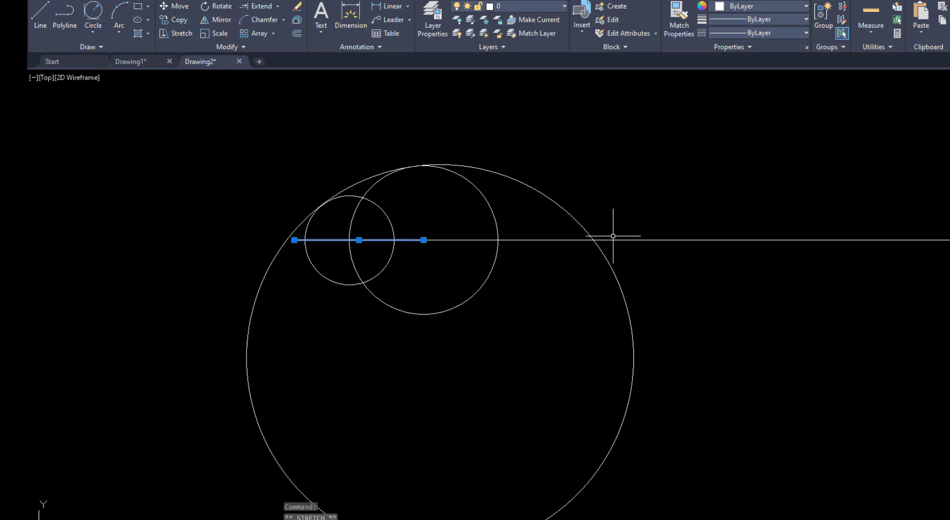
# Stretch the right end of the long centre line segment horizontally past the radius 13 circle and clear the selection
pyautogui.scroll(-4, 613, 237)
pyautogui.scroll(4, 689, 255)
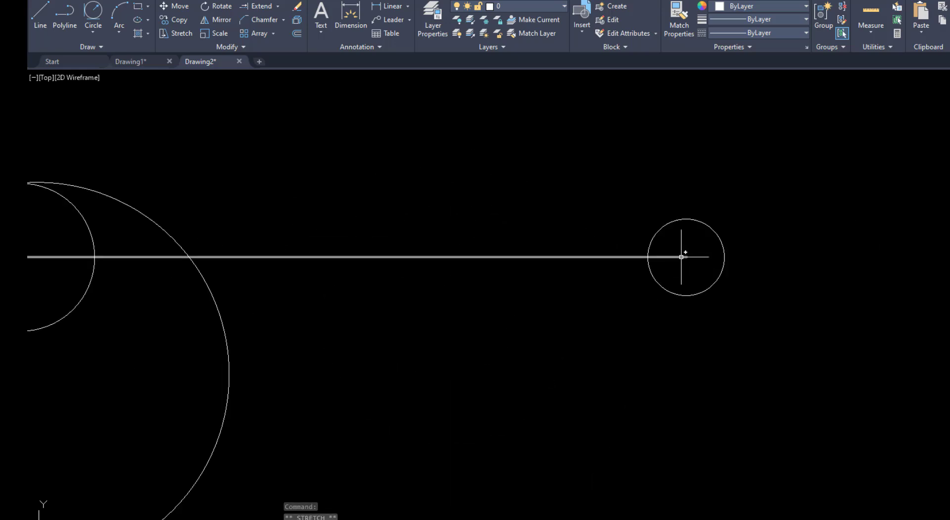
pyautogui.click(681, 256)
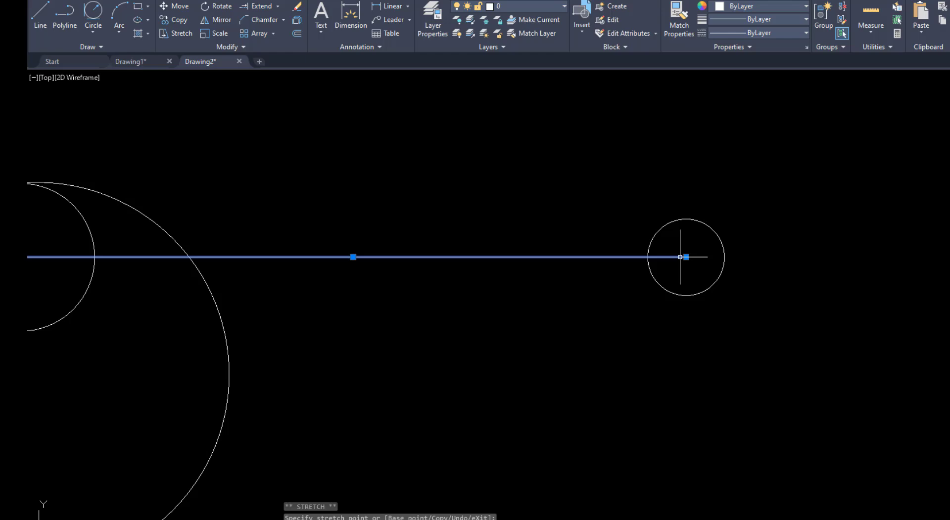
pyautogui.click(761, 259)
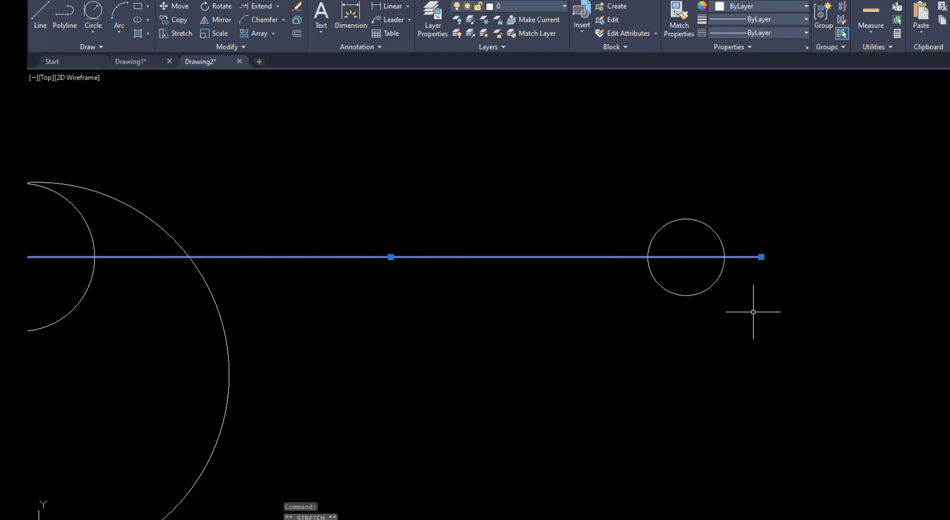
pyautogui.press('Escape')
pyautogui.scroll(-4, 874, 260)
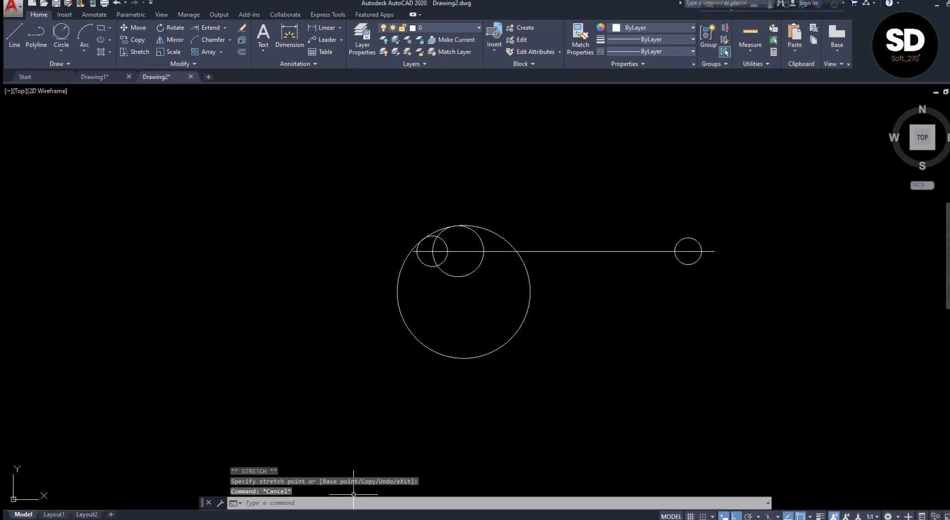
# Check the reference in VIDEO 8.pdf and draw a line from the radius 15 circle's centre to the top of the radius 13 circle
pyautogui.hotkey('alt', 'Tab')
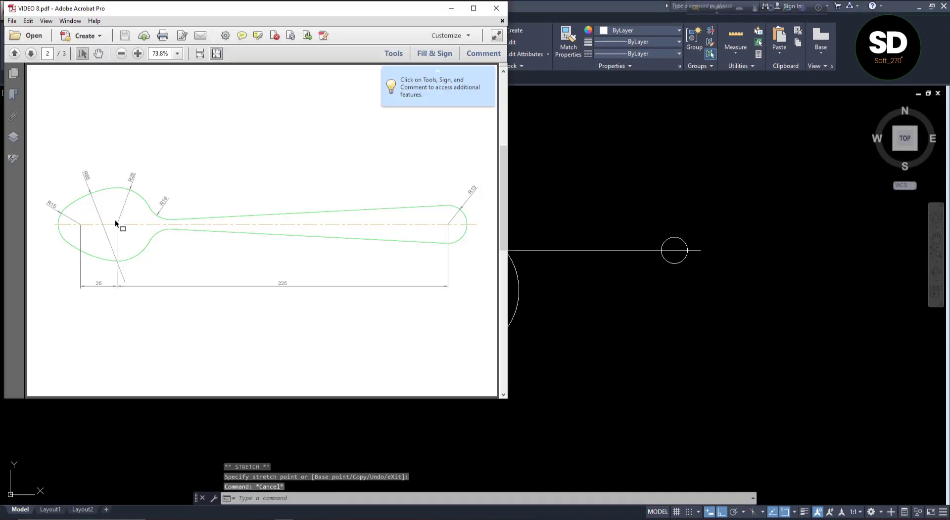
pyautogui.click(631, 304)
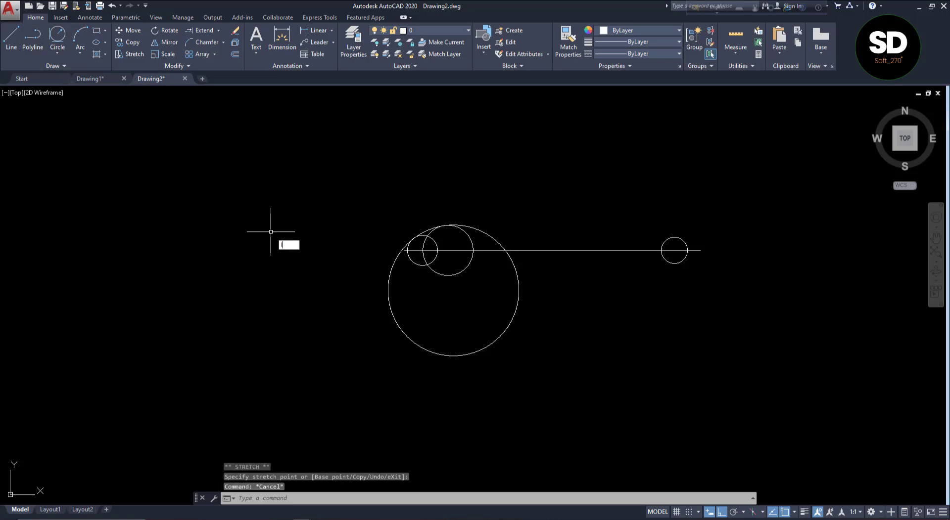
pyautogui.write('l')
pyautogui.press('Return')
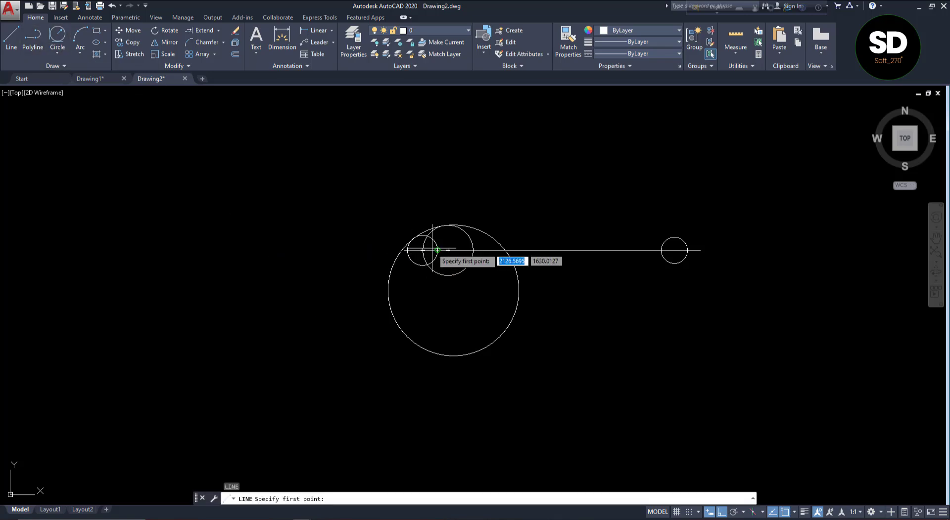
pyautogui.scroll(4, 426, 250)
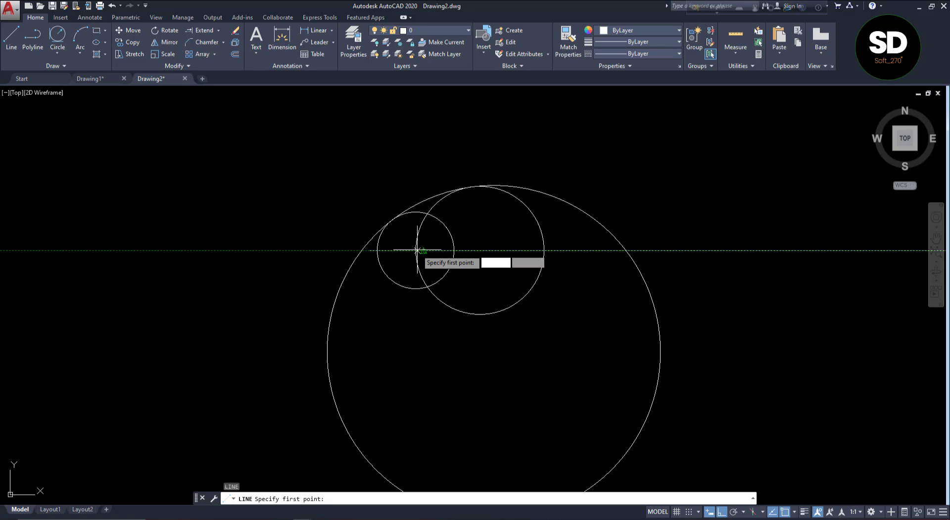
pyautogui.click(415, 251)
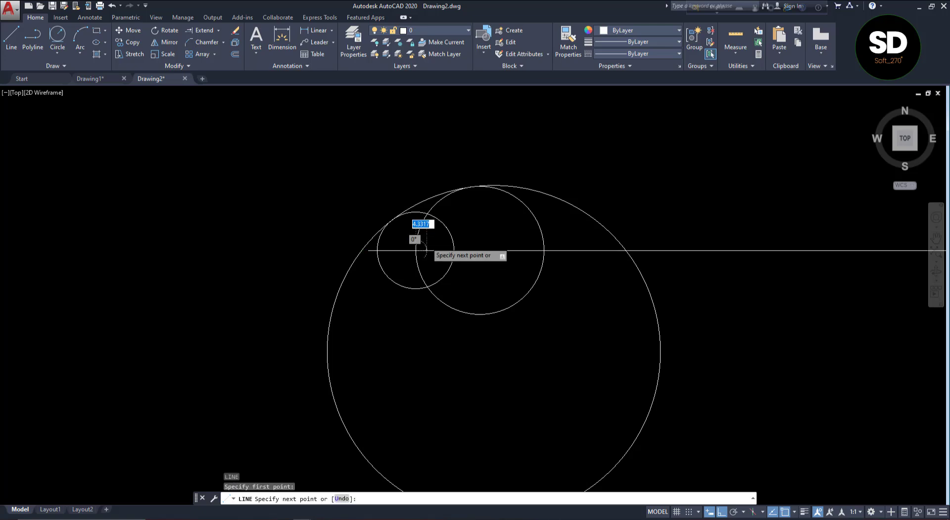
pyautogui.scroll(-2, 418, 250)
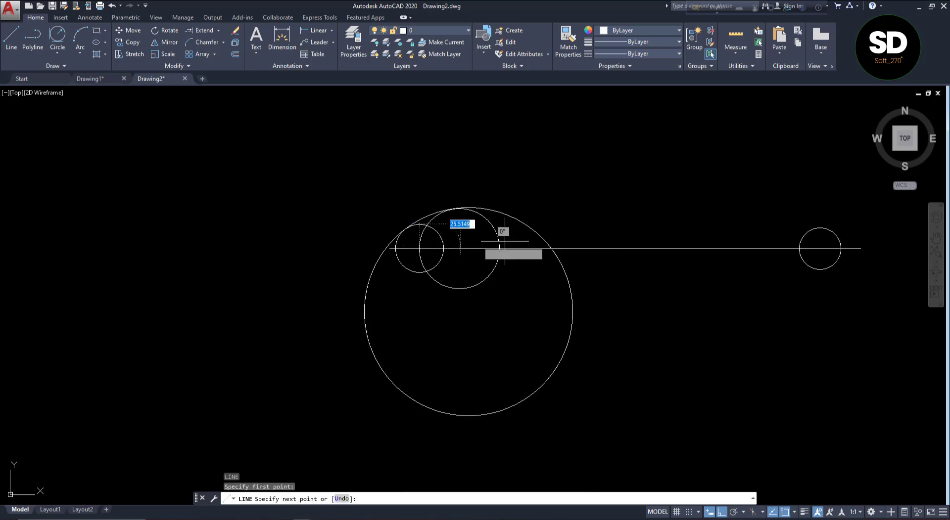
pyautogui.click(819, 228)
pyautogui.press('Return')
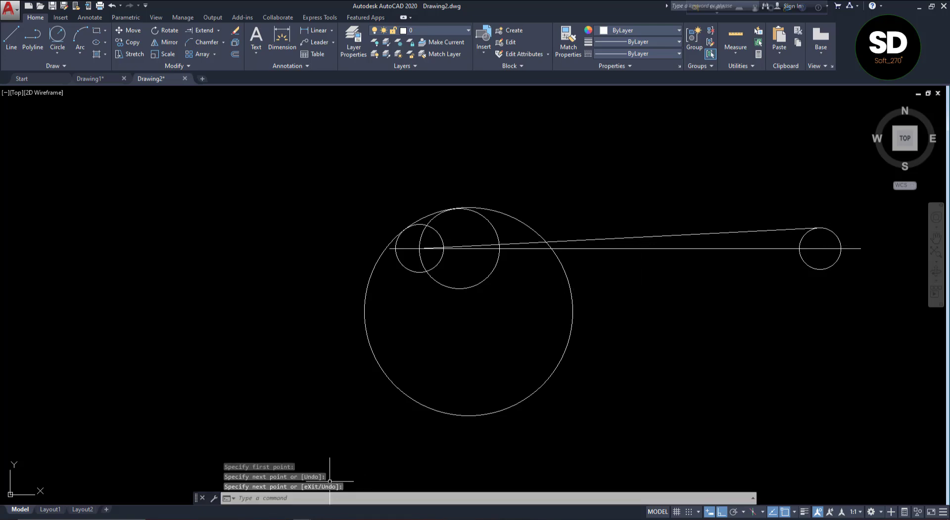
# Check VIDEO 8.pdf and fillet the sloped handle line to the upper side of the radius 65 circle with radius 16
pyautogui.hotkey('alt', 'Tab')
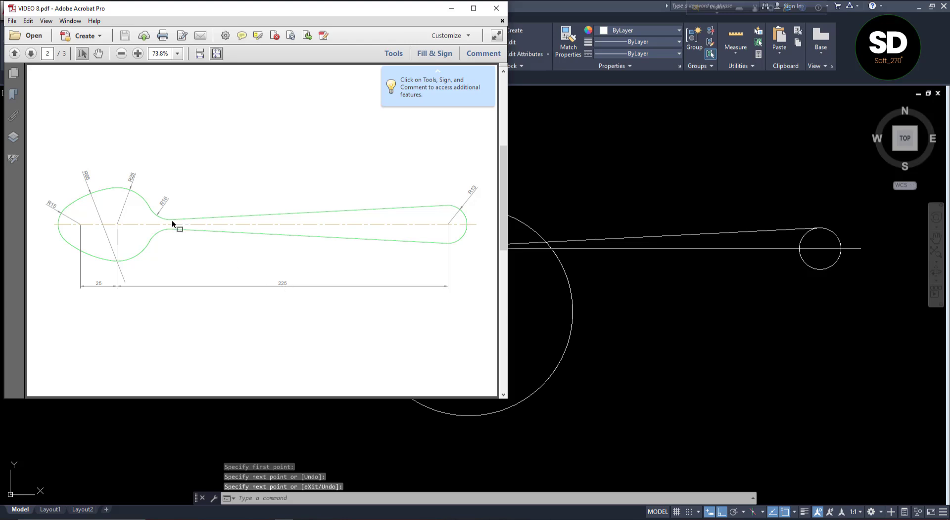
pyautogui.click(689, 312)
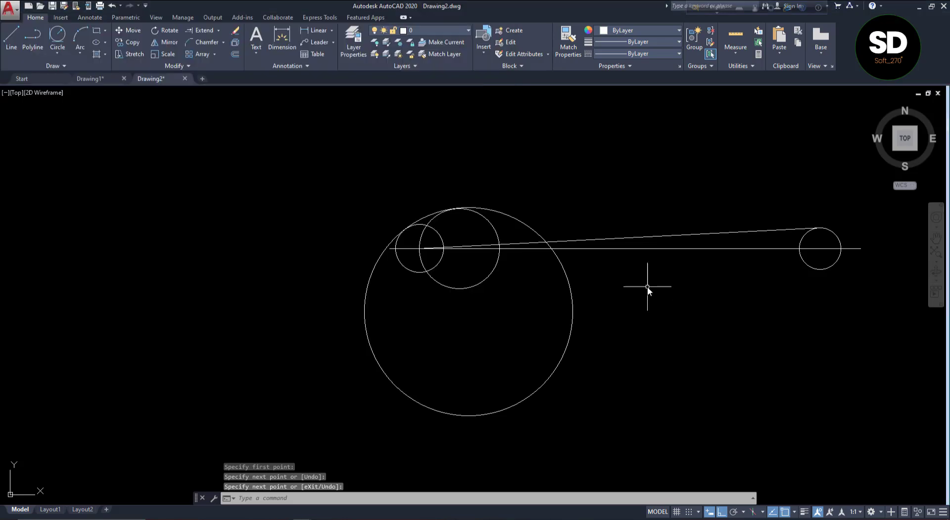
pyautogui.click(223, 43)
pyautogui.click(214, 63)
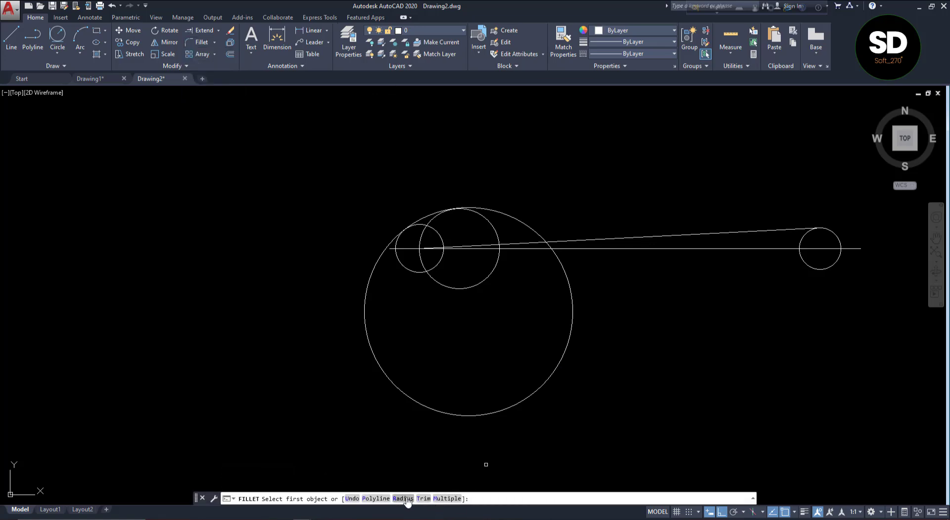
pyautogui.click(403, 499)
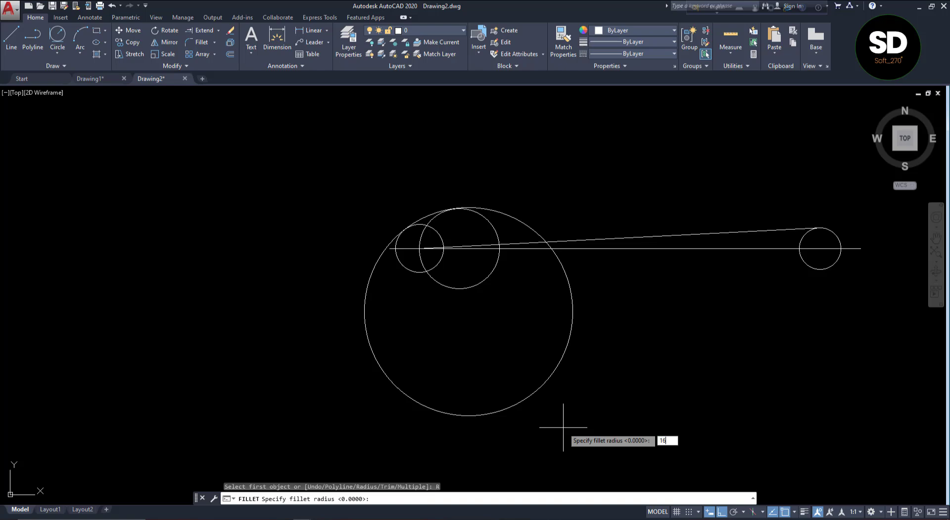
pyautogui.press('Return')
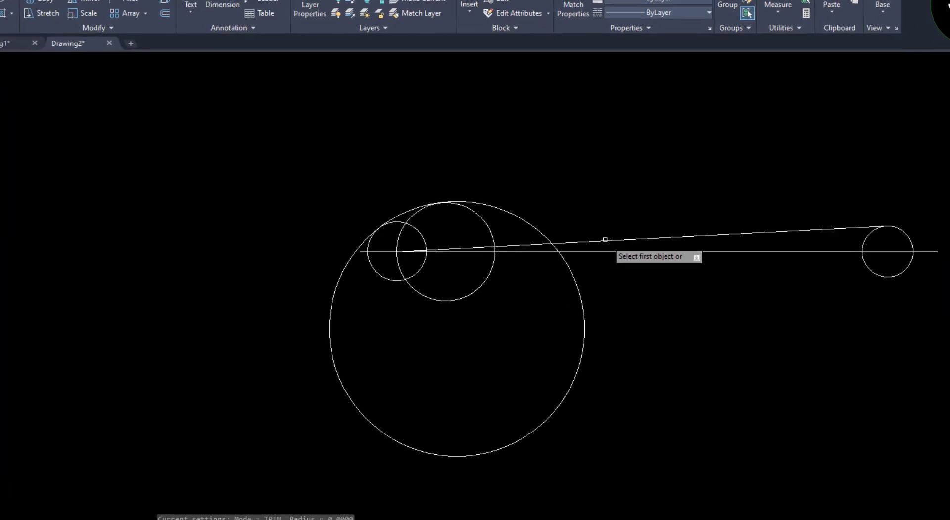
pyautogui.click(608, 240)
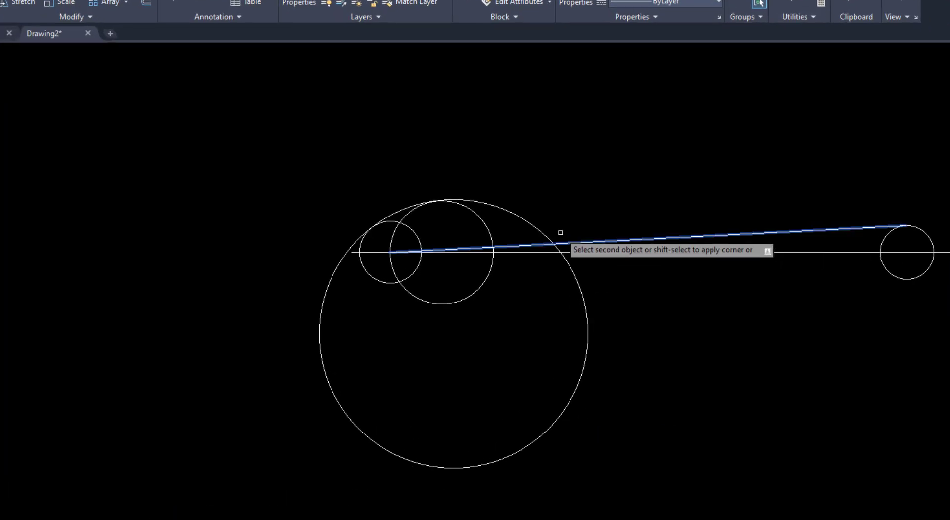
pyautogui.click(541, 231)
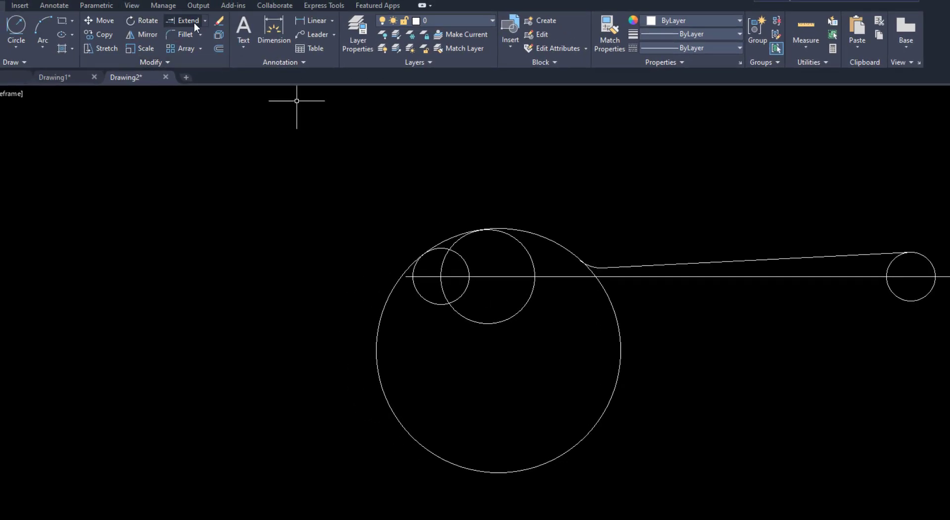
# Trim away the portions of the radius 13, 15, 25 and 65 circles below the centre line
pyautogui.click(204, 21)
pyautogui.click(194, 42)
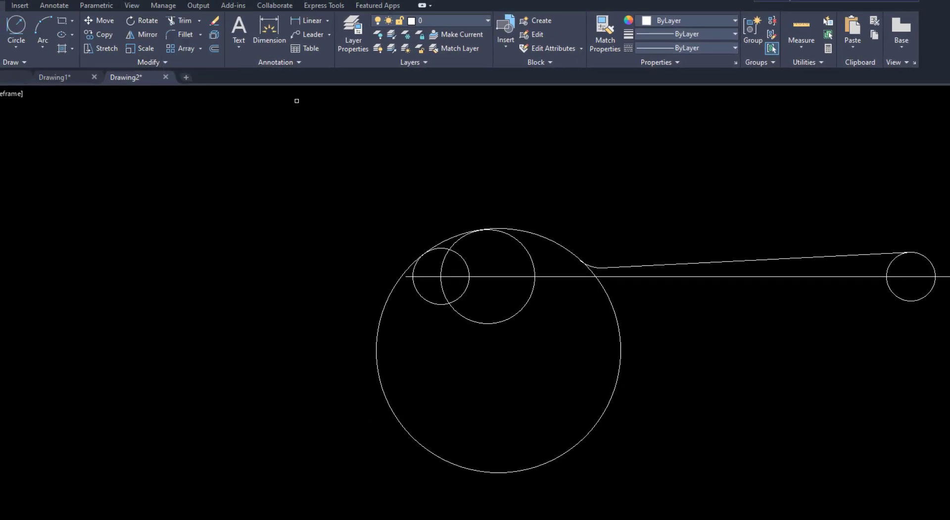
pyautogui.press('Return')
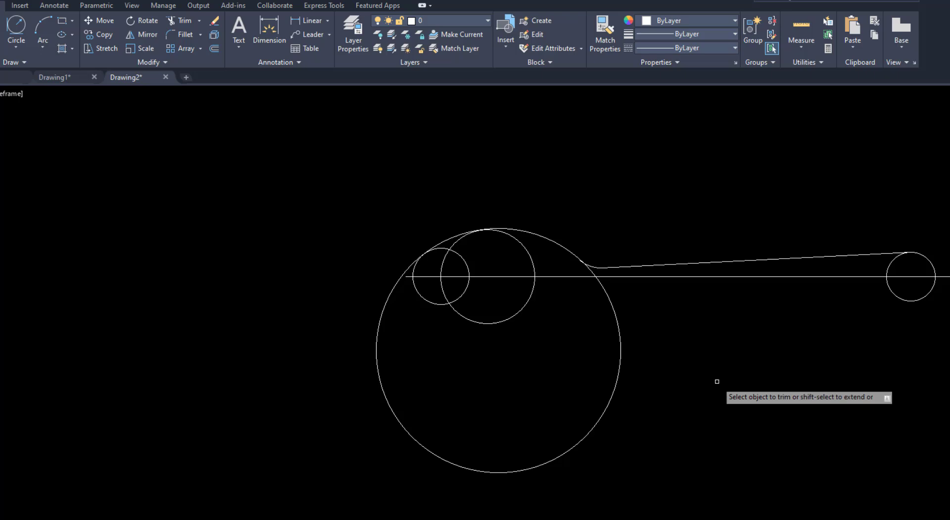
pyautogui.click(899, 298)
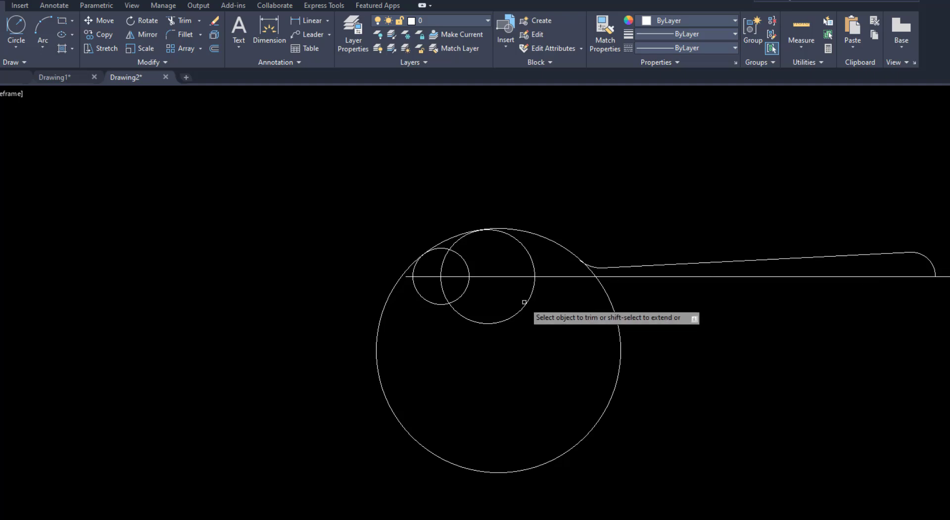
pyautogui.click(618, 293)
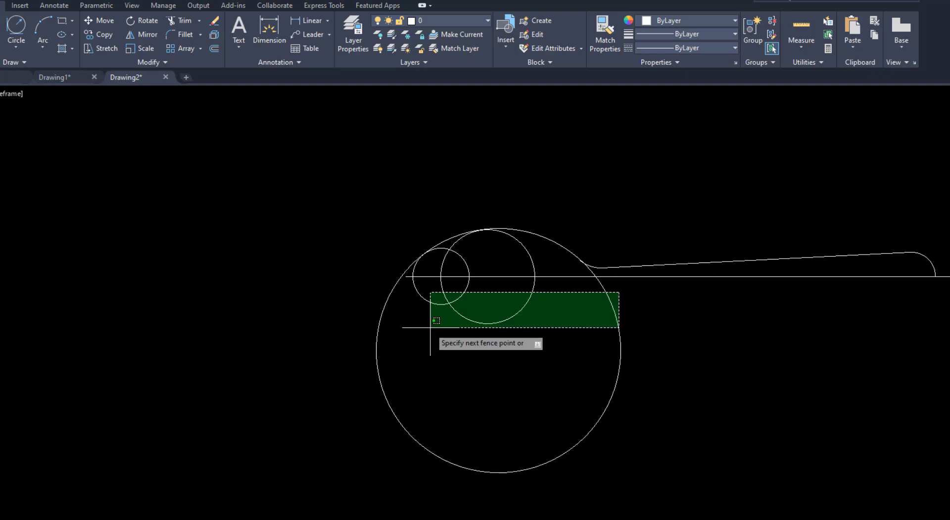
pyautogui.click(328, 335)
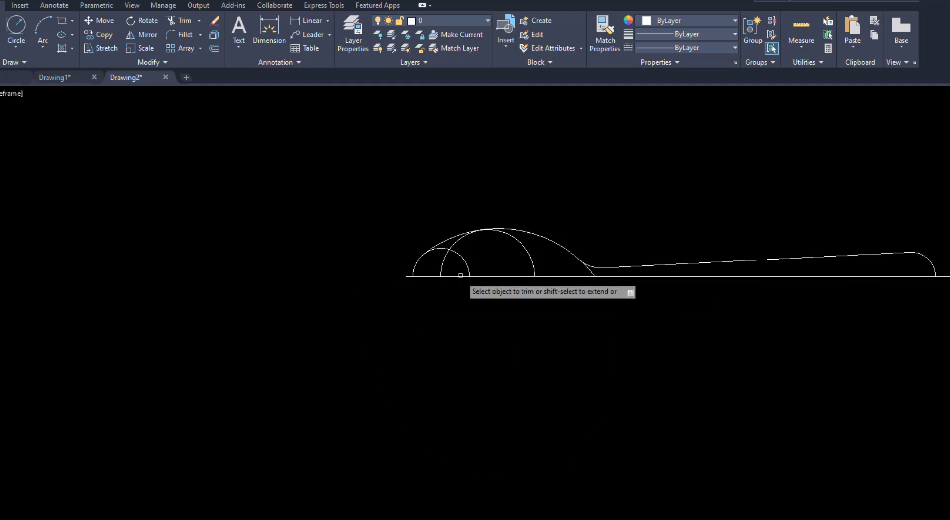
# Trim the leftover arcs inside the bowl and the radius 65 arc below the fillet, and delete the remaining radius 25 arc
pyautogui.click(470, 250)
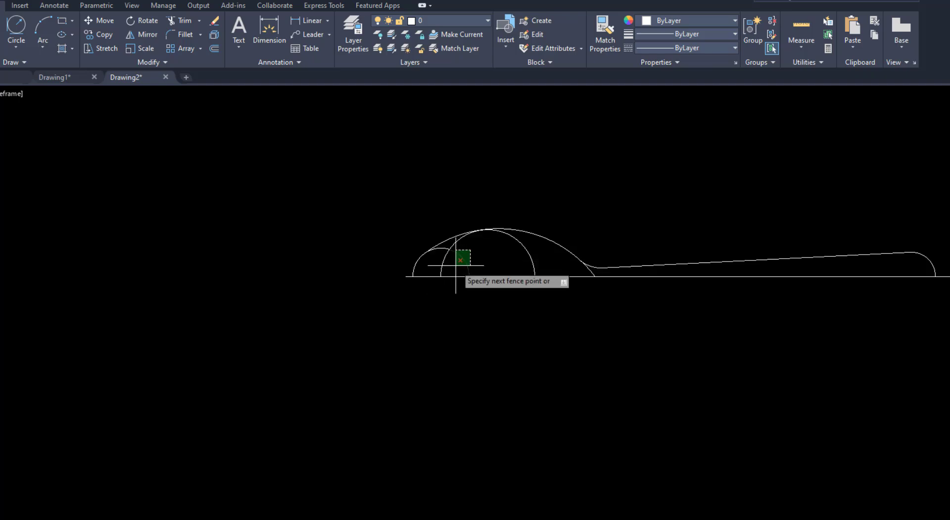
pyautogui.click(446, 267)
pyautogui.scroll(2, 450, 253)
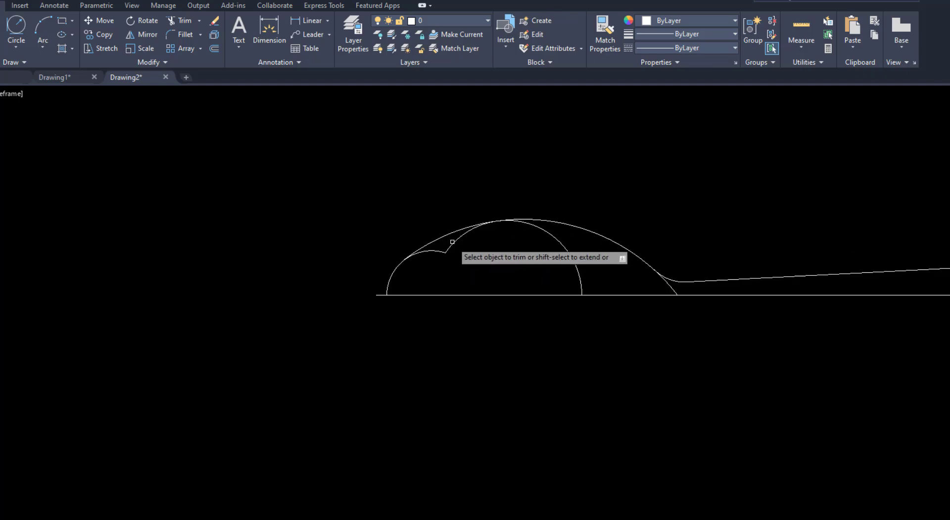
pyautogui.click(443, 252)
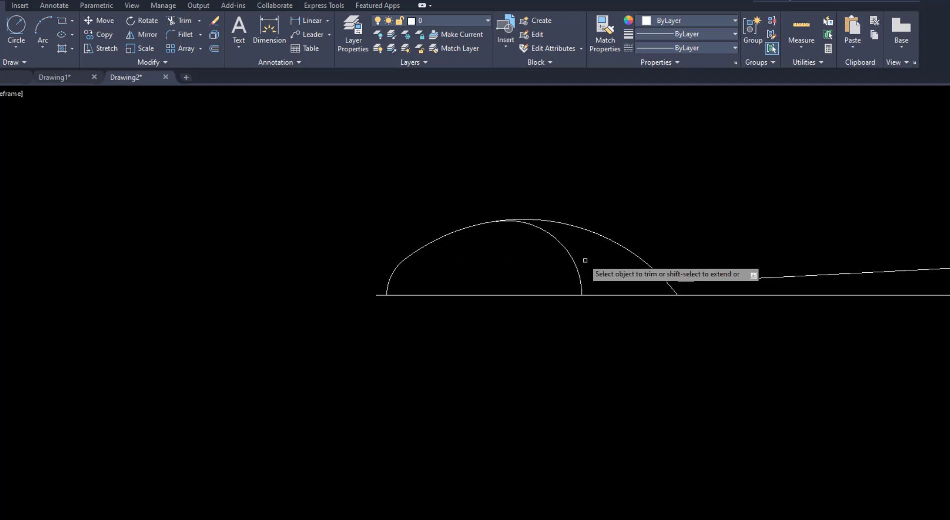
pyautogui.click(671, 288)
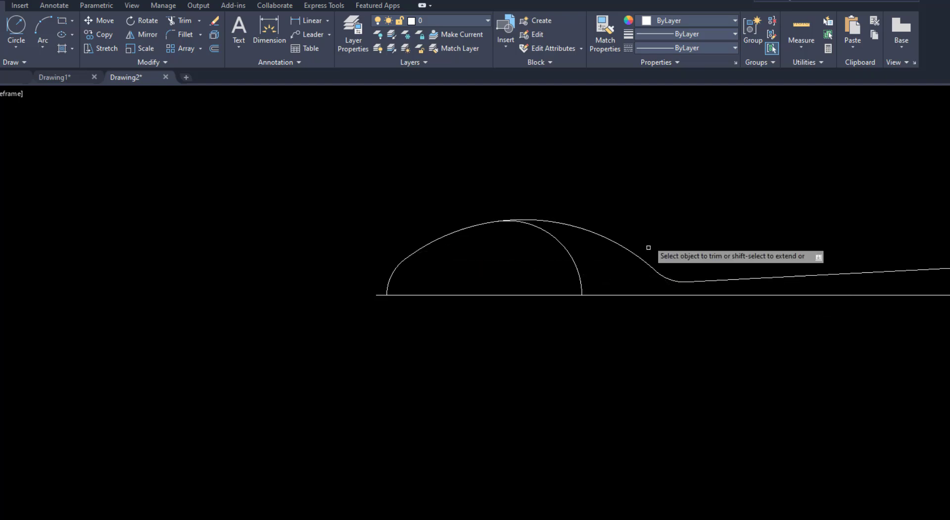
pyautogui.press('Escape')
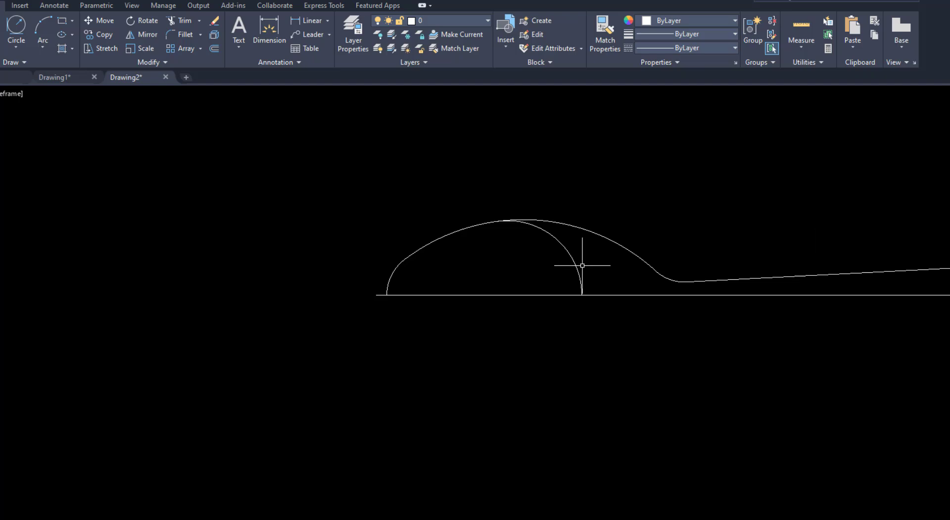
pyautogui.click(575, 266)
pyautogui.press('Delete')
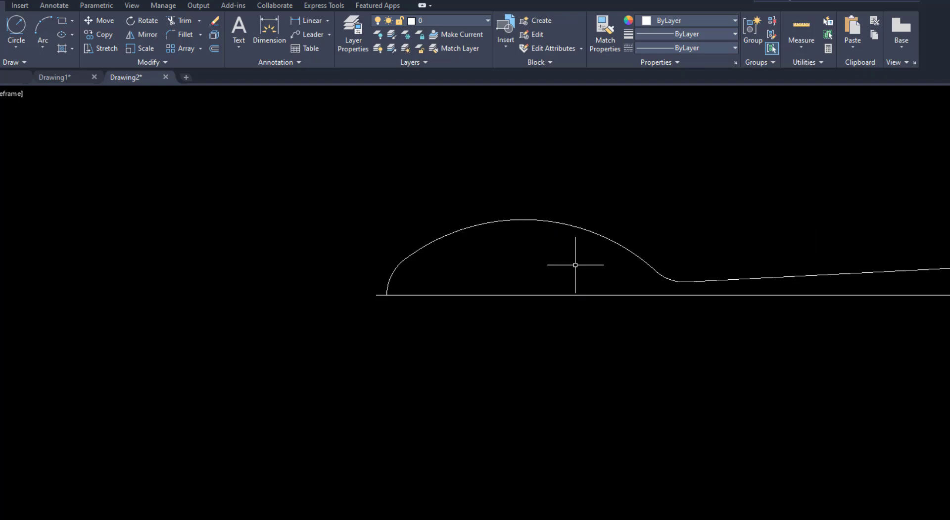
# Mirror the entire upper profile about the centre line, keeping the original, and compare the shape with VIDEO 8.pdf
pyautogui.scroll(-2, 306, 285)
pyautogui.scroll(-2, 306, 285)
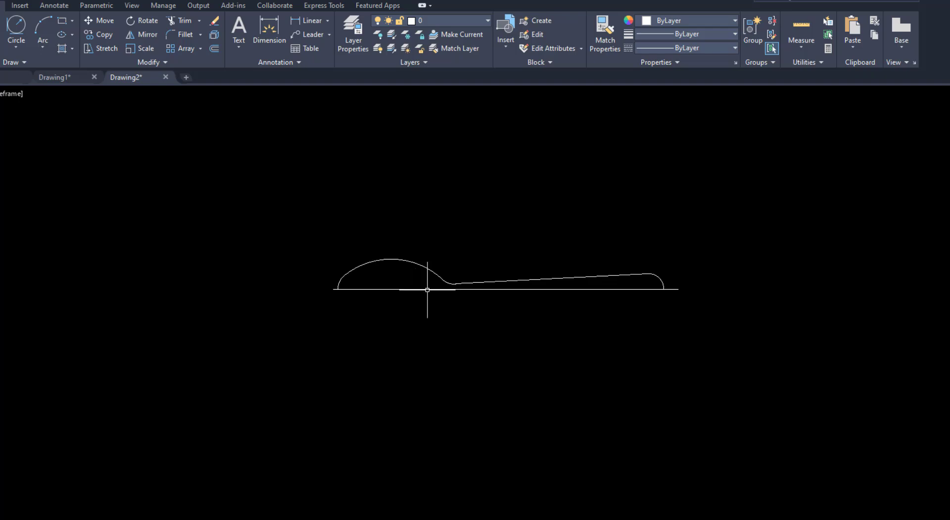
pyautogui.scroll(2, 490, 277)
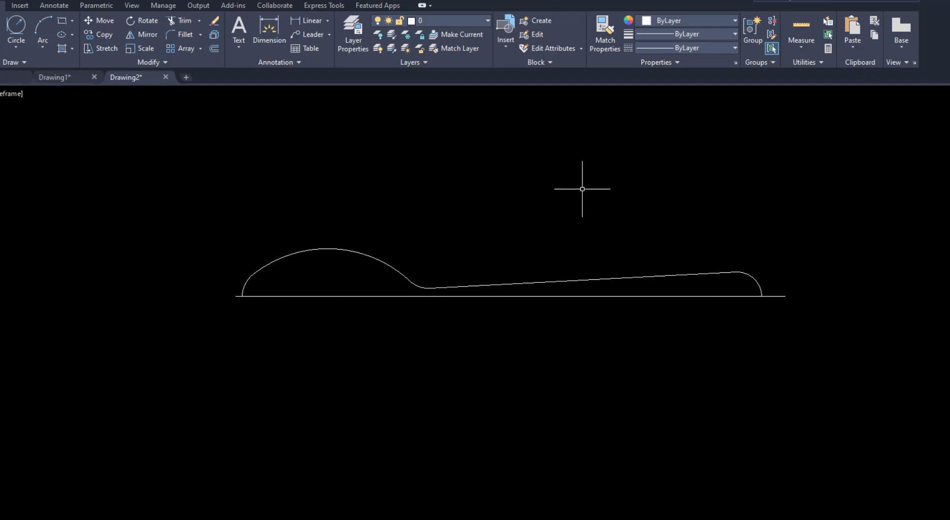
pyautogui.click(146, 36)
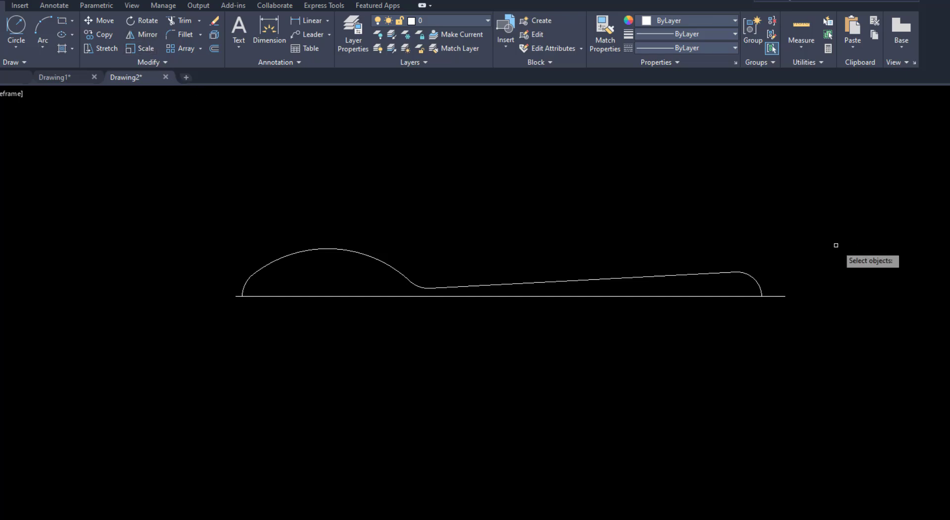
pyautogui.click(815, 249)
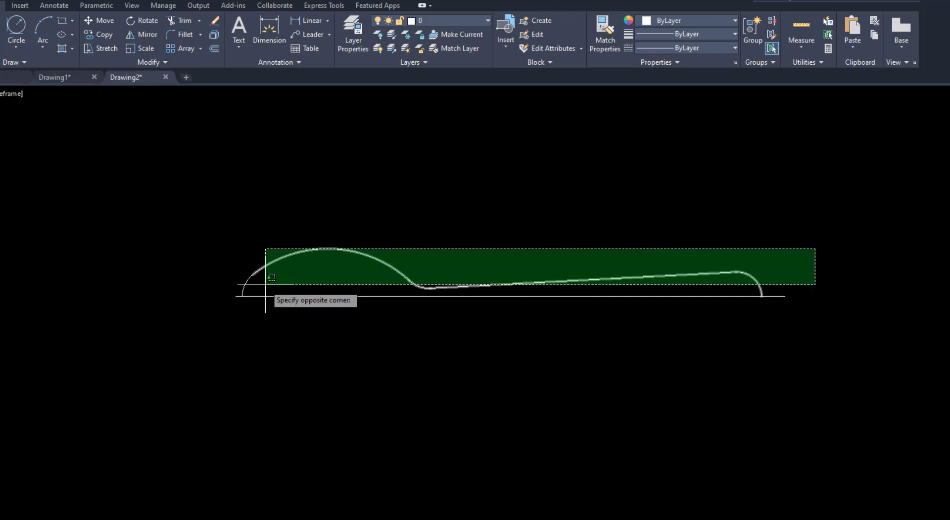
pyautogui.click(236, 289)
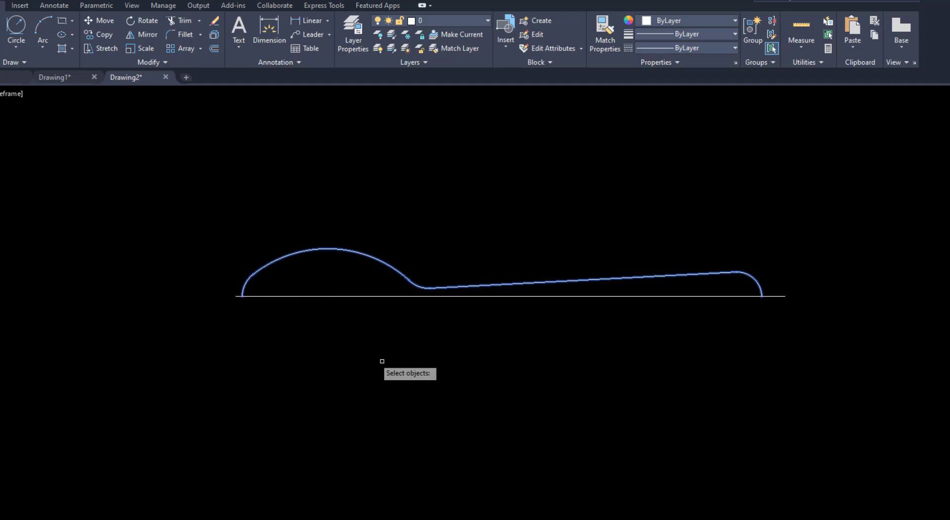
pyautogui.press('Return')
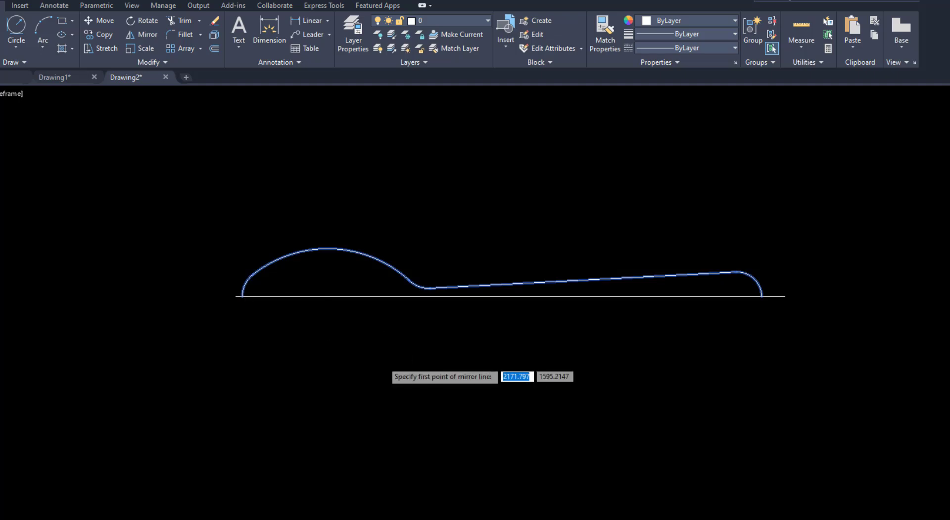
pyautogui.click(235, 297)
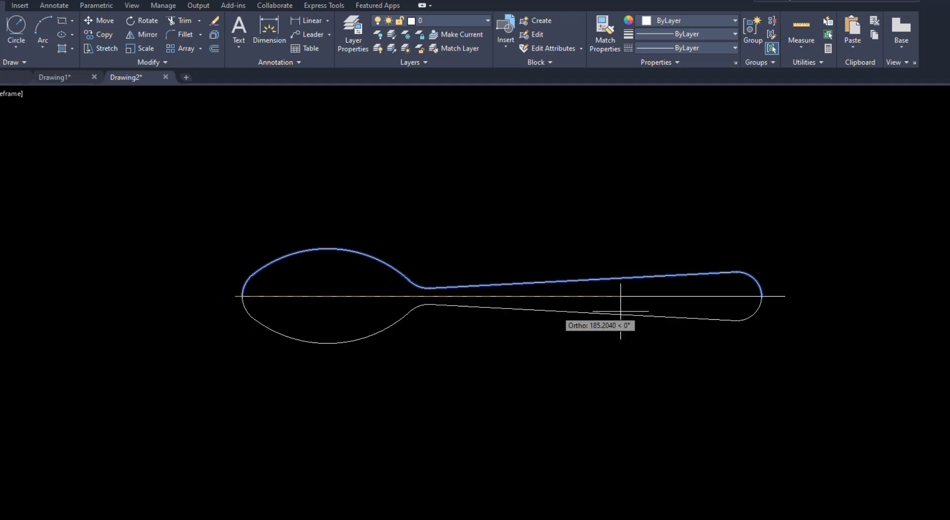
pyautogui.click(784, 296)
pyautogui.press('Return')
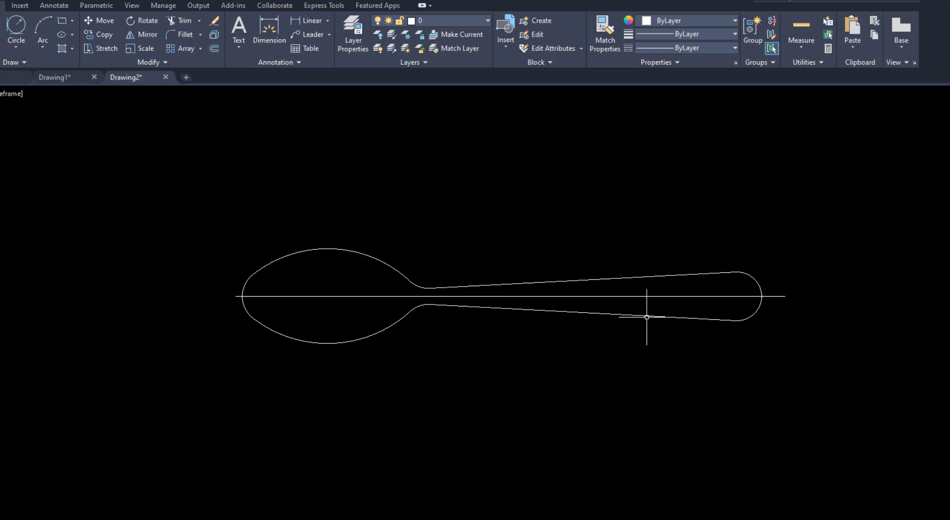
pyautogui.hotkey('alt', 'Tab')
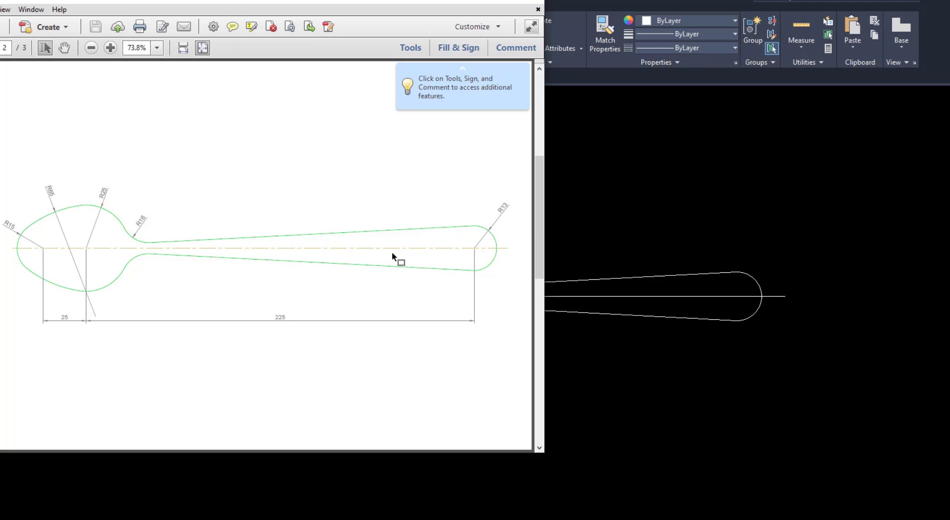
pyautogui.hotkey('alt', 'Tab')
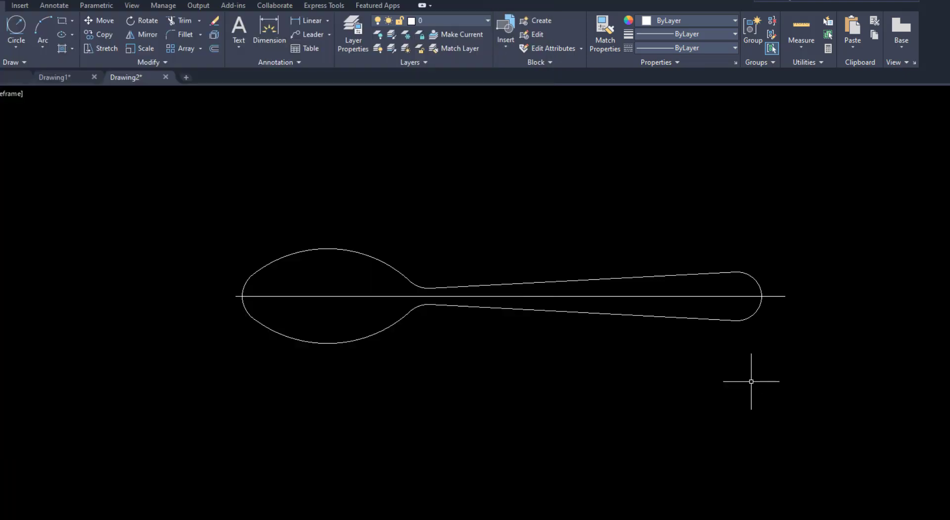
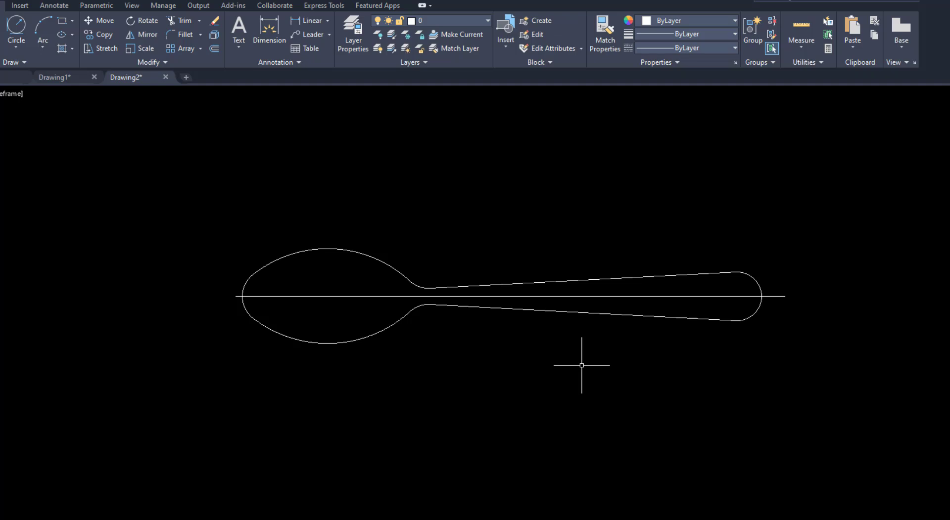
# Import the center layer from Drawing1.dwg into the spoon drawing using DesignCenter, and close DesignCenter
pyautogui.write('dc')
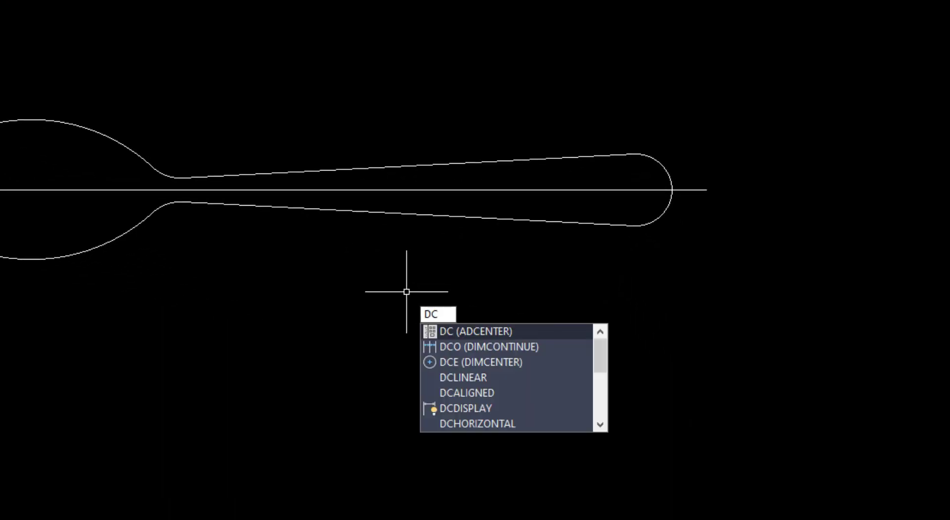
pyautogui.press('Return')
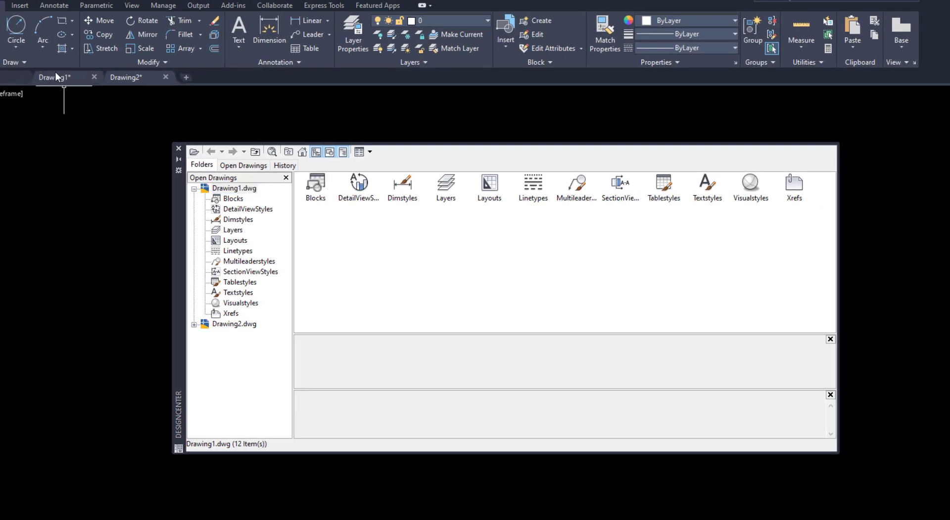
pyautogui.moveTo(43, 81)
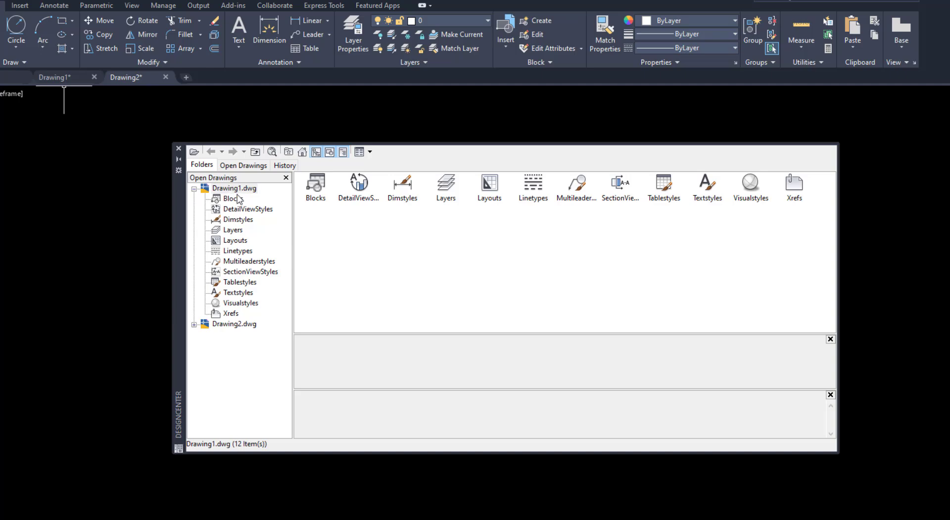
pyautogui.doubleClick(447, 188)
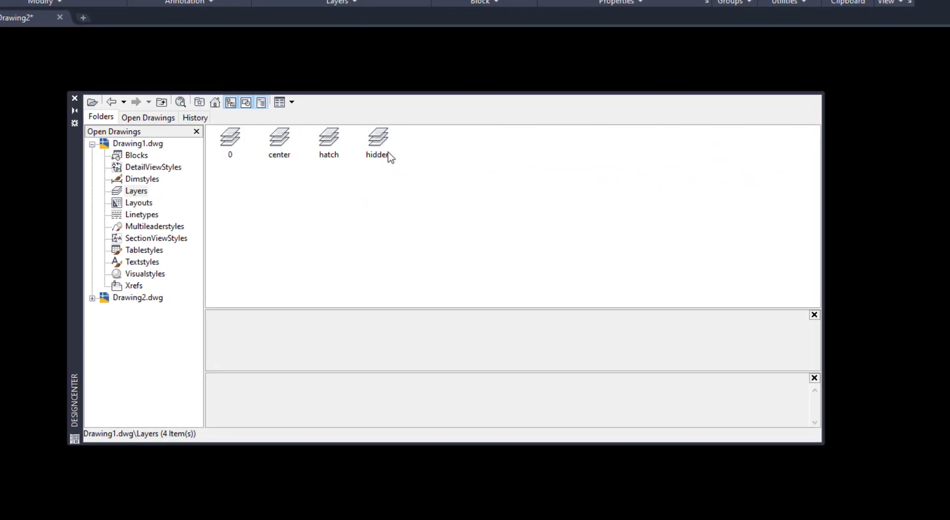
pyautogui.click(278, 142)
pyautogui.moveTo(277, 143)
pyautogui.mouseDown()
pyautogui.moveTo(306, 175)
pyautogui.moveTo(701, 316)
pyautogui.moveTo(811, 340)
pyautogui.mouseUp()
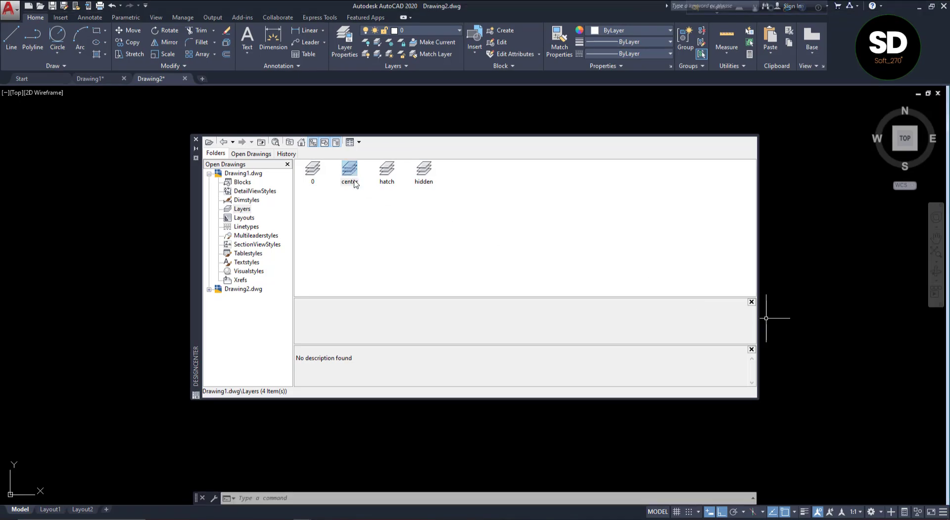
pyautogui.click(196, 142)
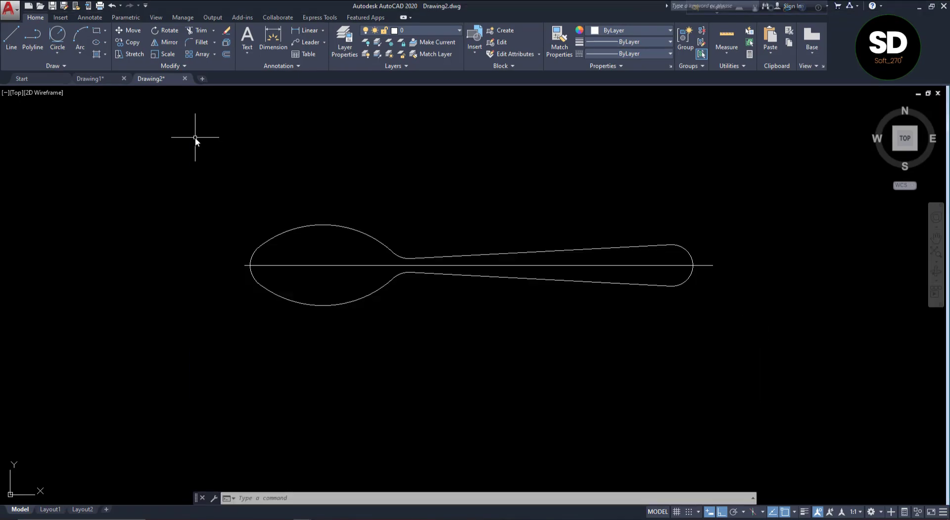
# Move the spoon's horizontal centre line to the center layer and clear the selection
pyautogui.click(351, 270)
pyautogui.click(290, 256)
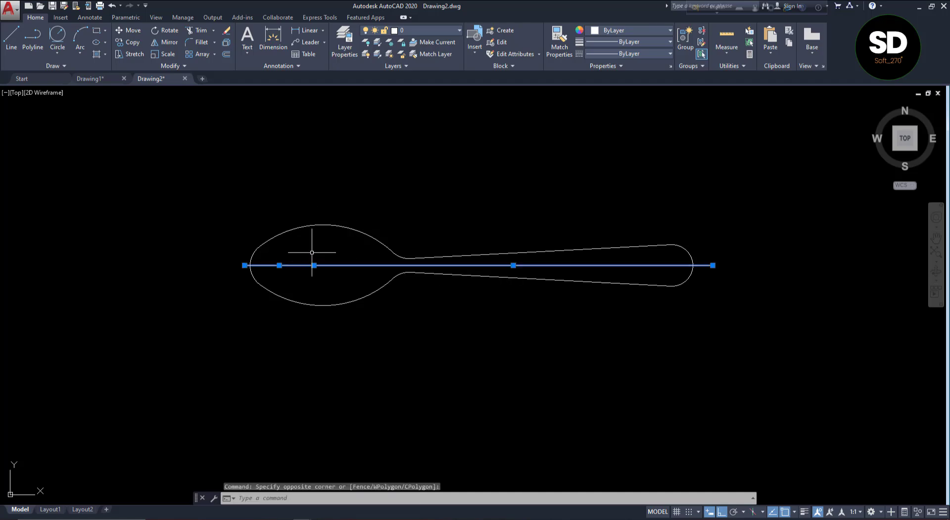
pyautogui.click(417, 31)
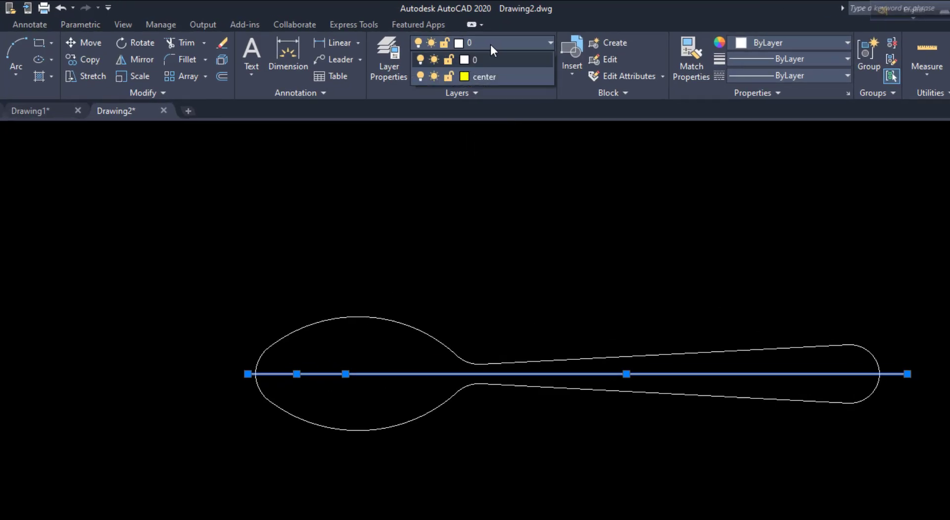
pyautogui.click(497, 76)
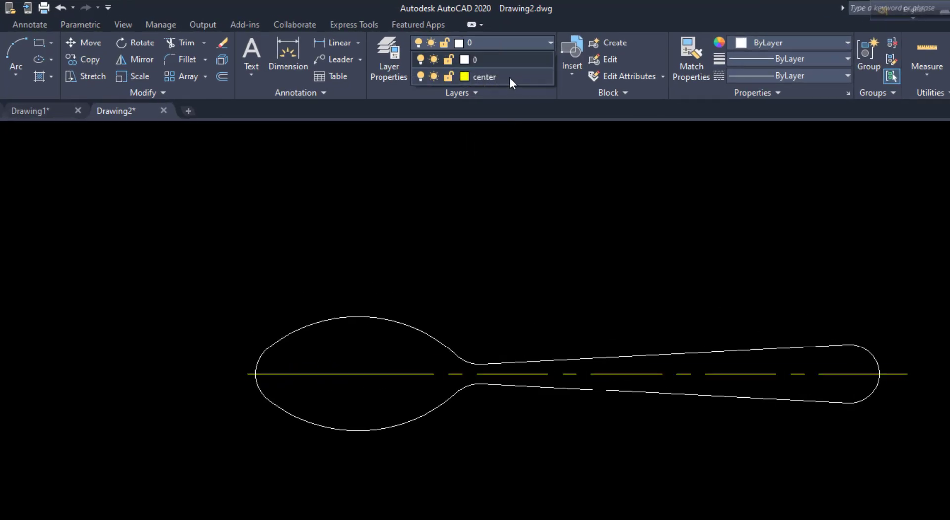
pyautogui.click(486, 77)
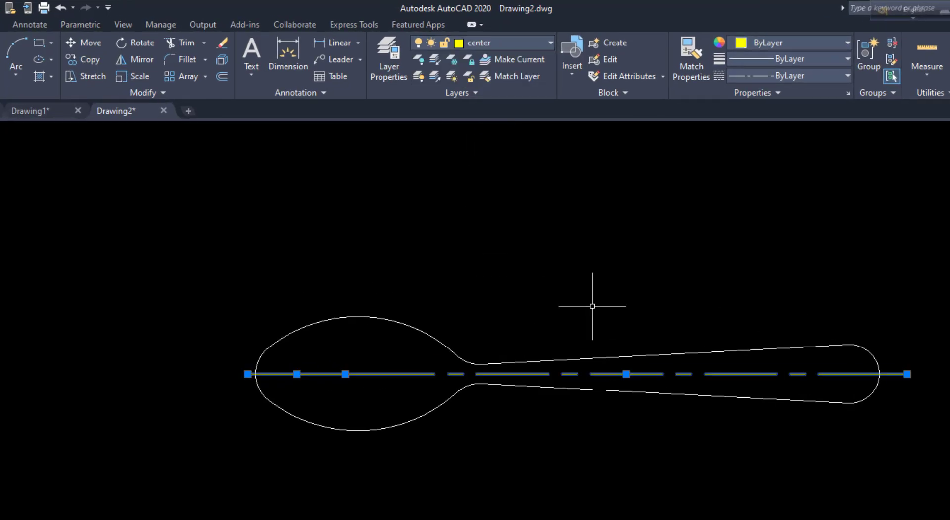
pyautogui.press('Escape')
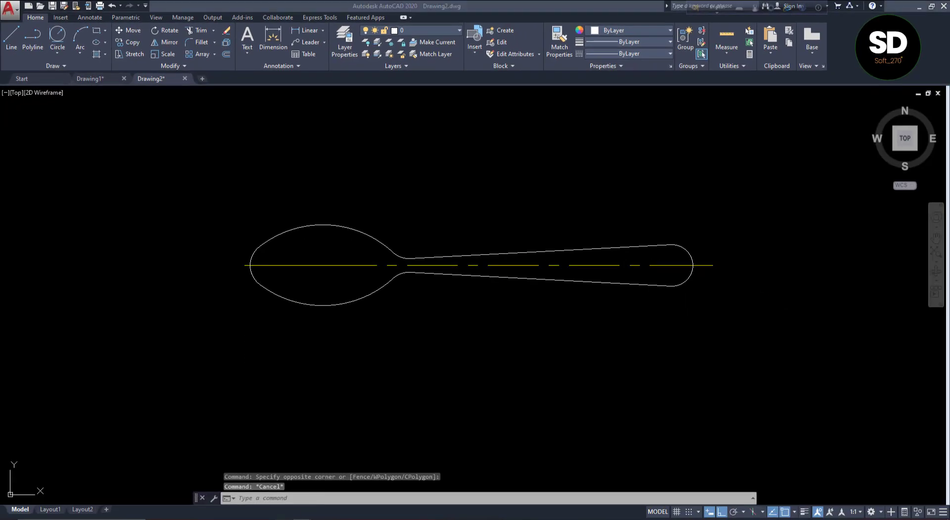
# Check page 3 of VIDEO 8.pdf and create a new AutoCAD drawing from the acad.dwt template
pyautogui.click(283, 519)
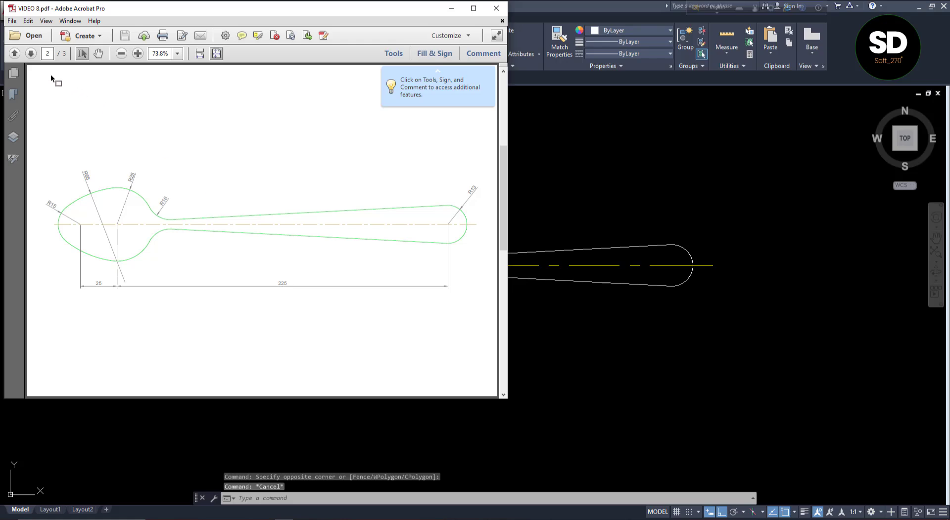
pyautogui.click(31, 54)
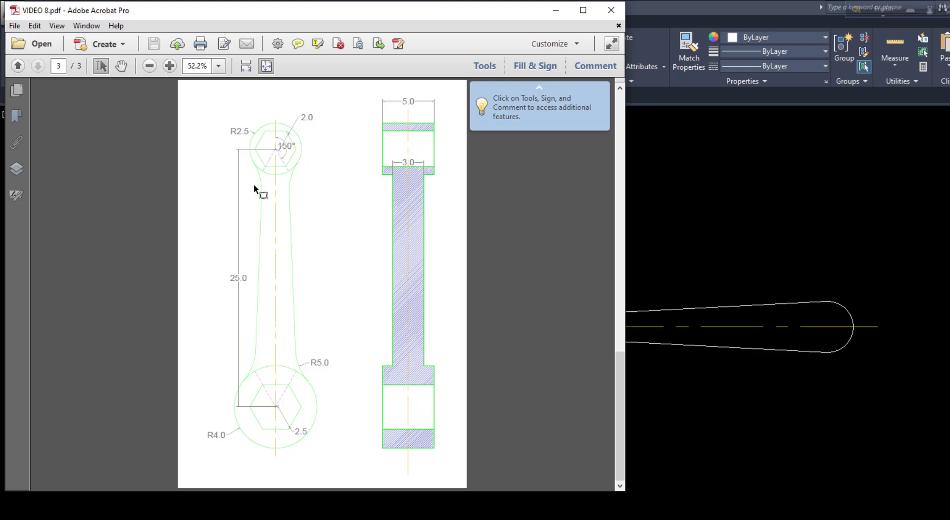
pyautogui.click(702, 454)
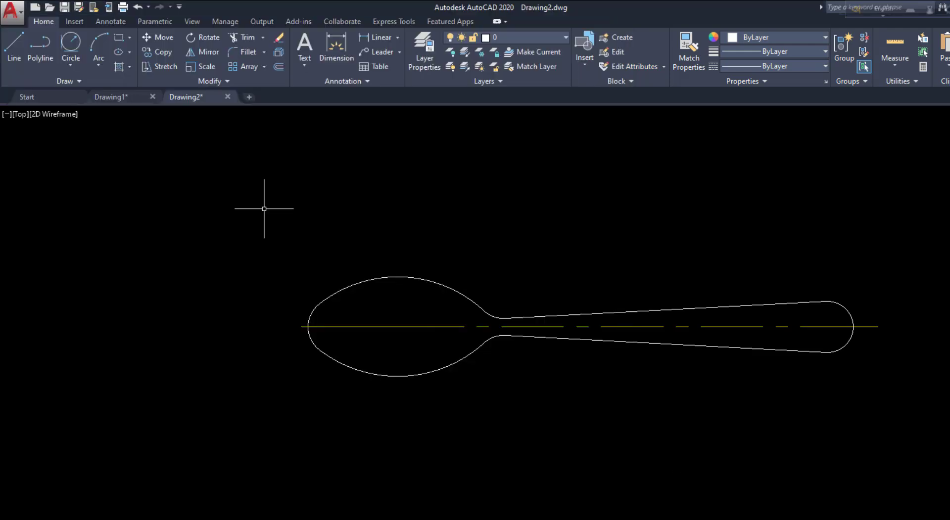
pyautogui.click(22, 18)
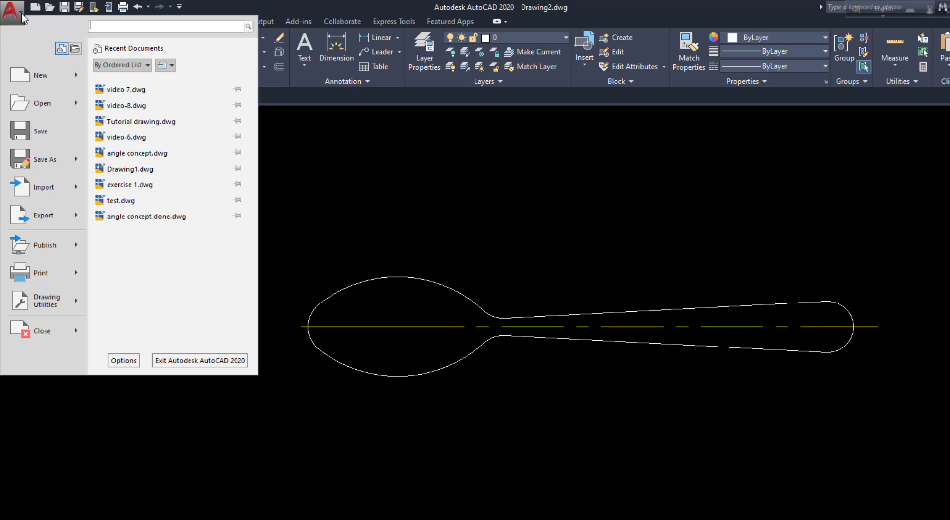
pyautogui.click(40, 77)
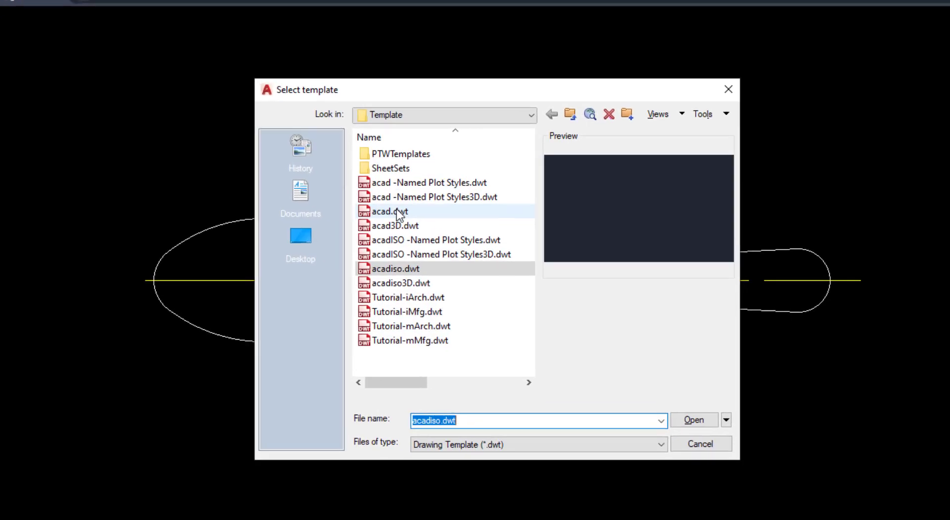
pyautogui.click(504, 273)
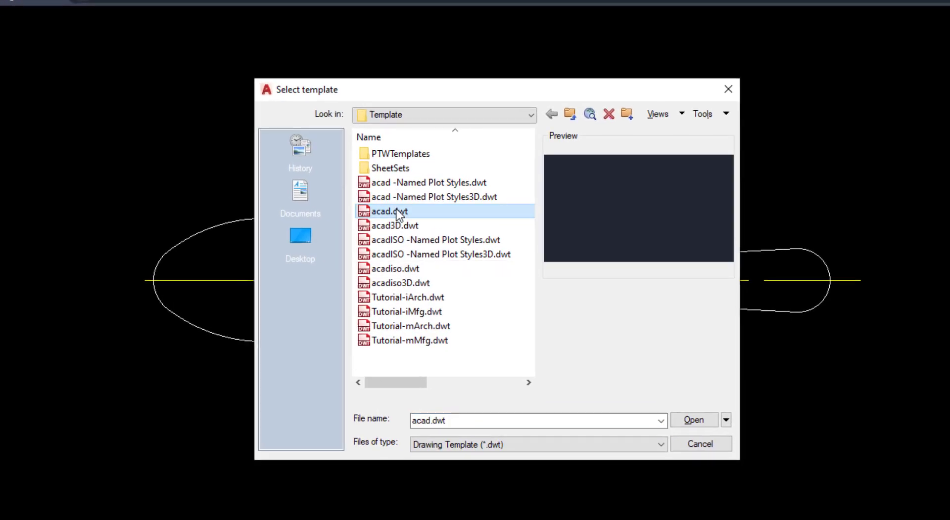
pyautogui.click(693, 420)
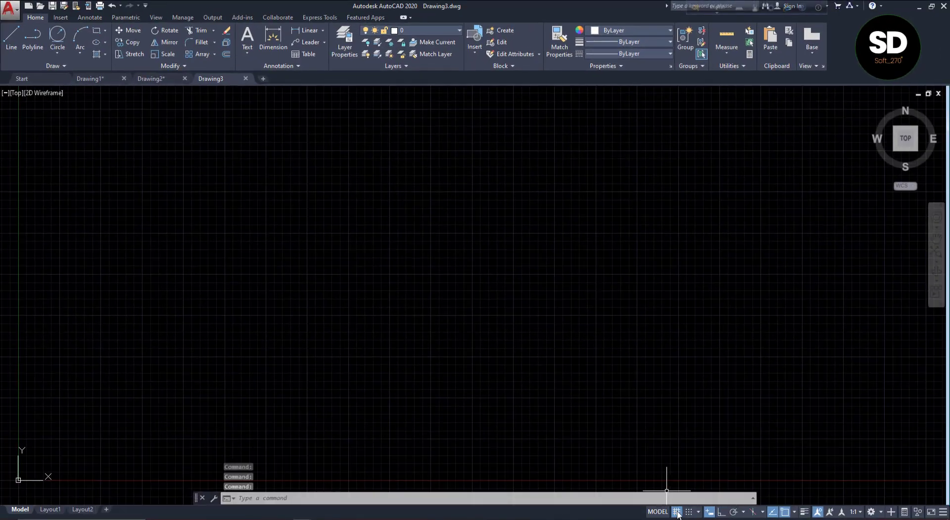
# Turn off the grid in the new drawing and accept Decimal length units with Inches as the insertion scale
pyautogui.click(676, 512)
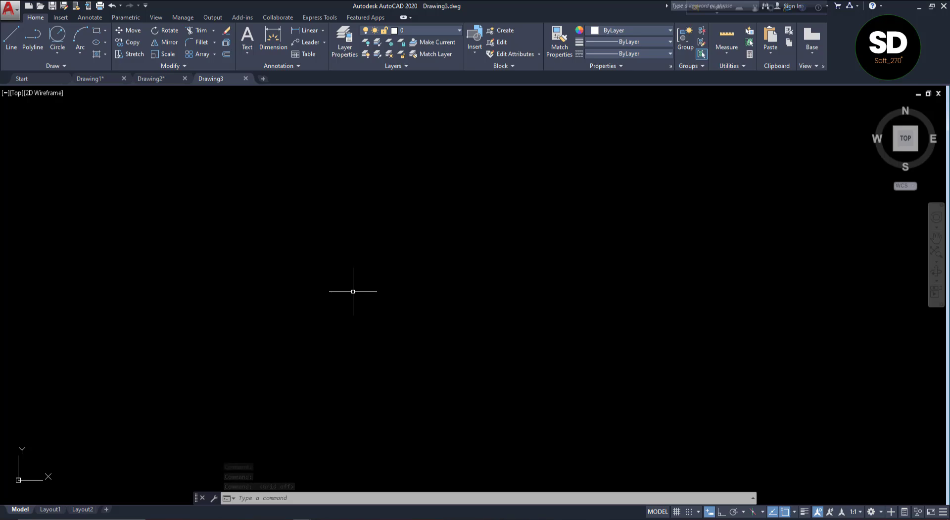
pyautogui.write('un')
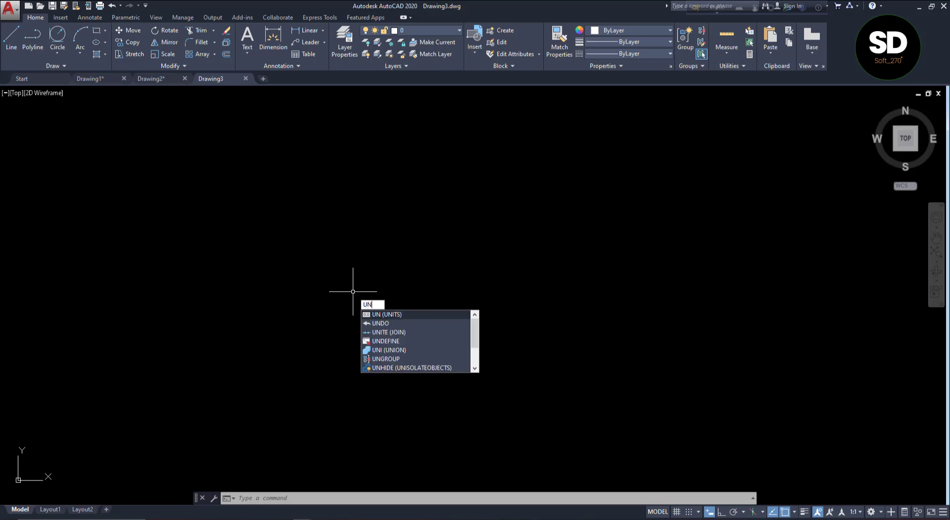
pyautogui.press('Return')
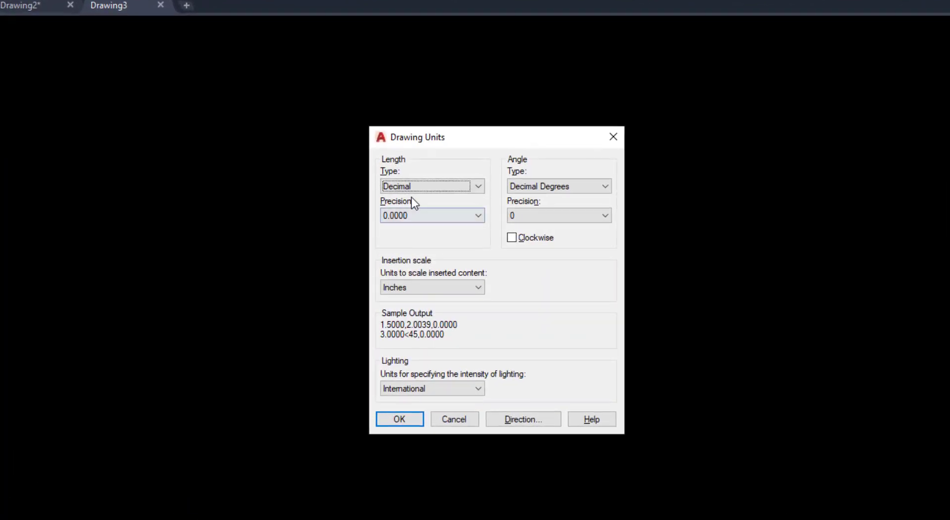
pyautogui.click(400, 418)
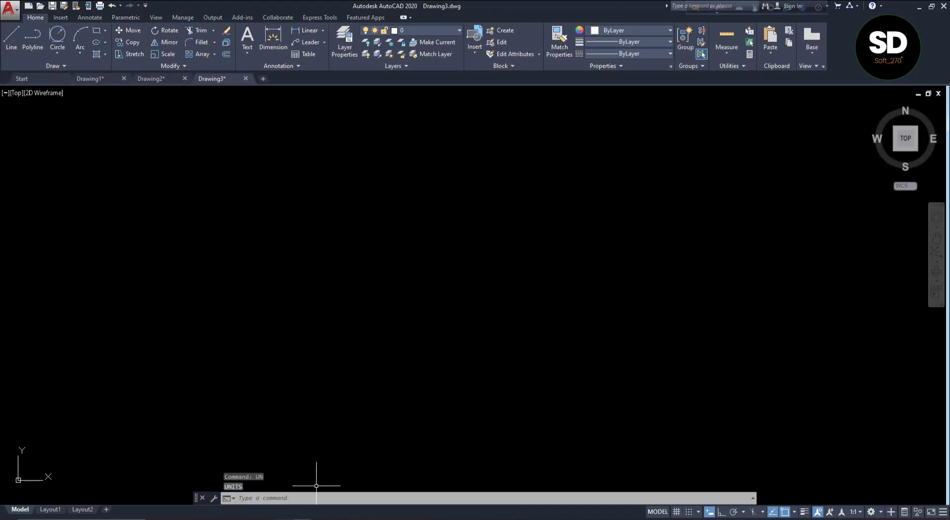
# Check the wrench in VIDEO 8.pdf and, with Ortho on, draw a vertical line 25 units long downward for its centre distance
pyautogui.hotkey('alt', 'Tab')
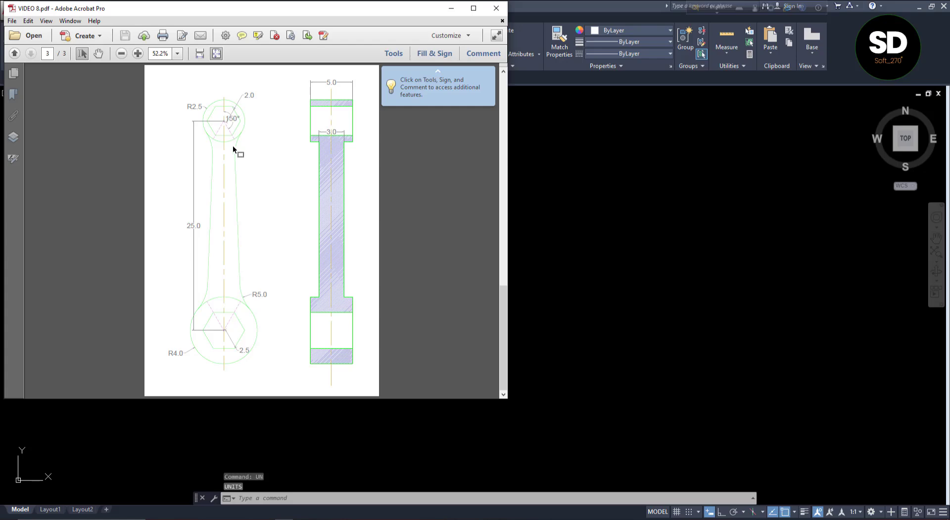
pyautogui.click(588, 283)
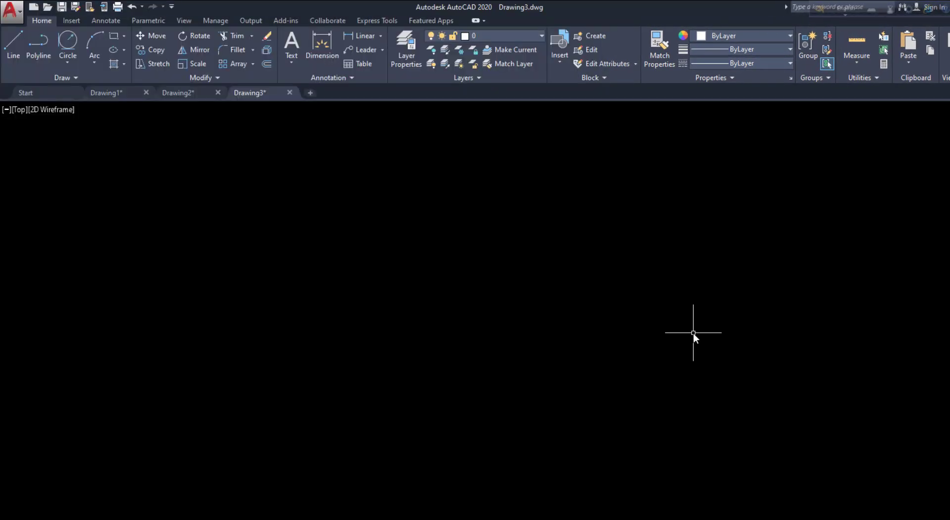
pyautogui.click(13, 45)
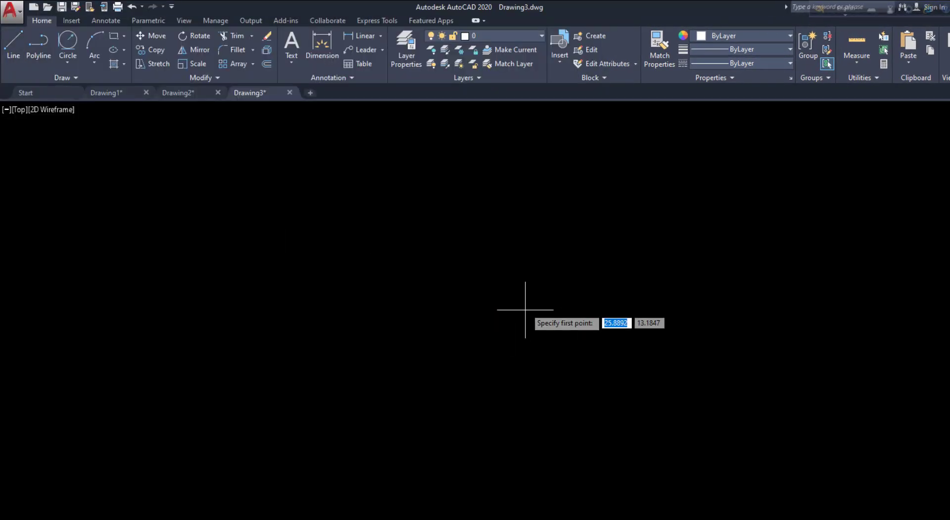
pyautogui.click(478, 205)
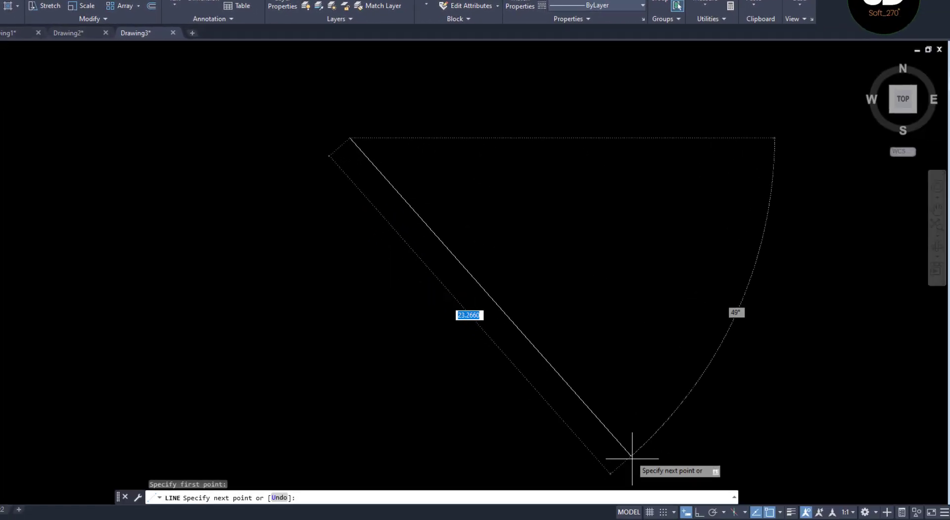
pyautogui.press('F8')
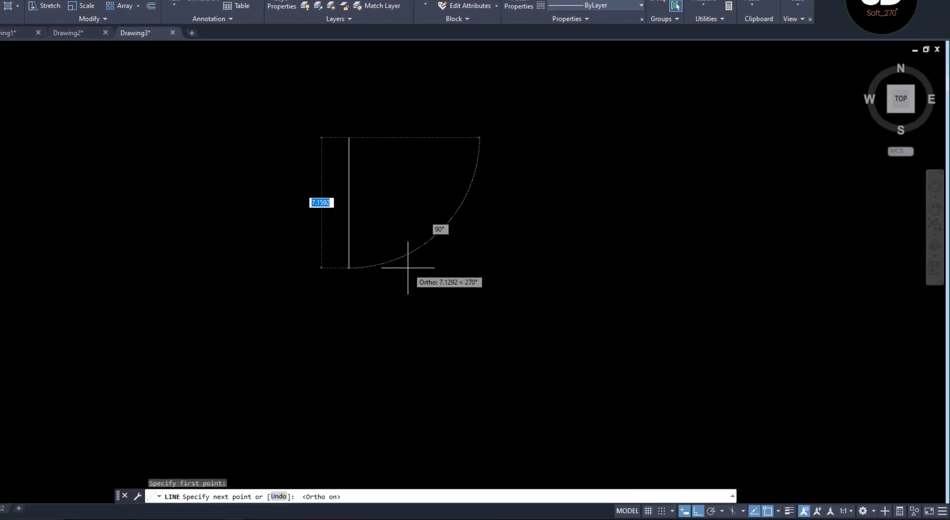
pyautogui.write('2')
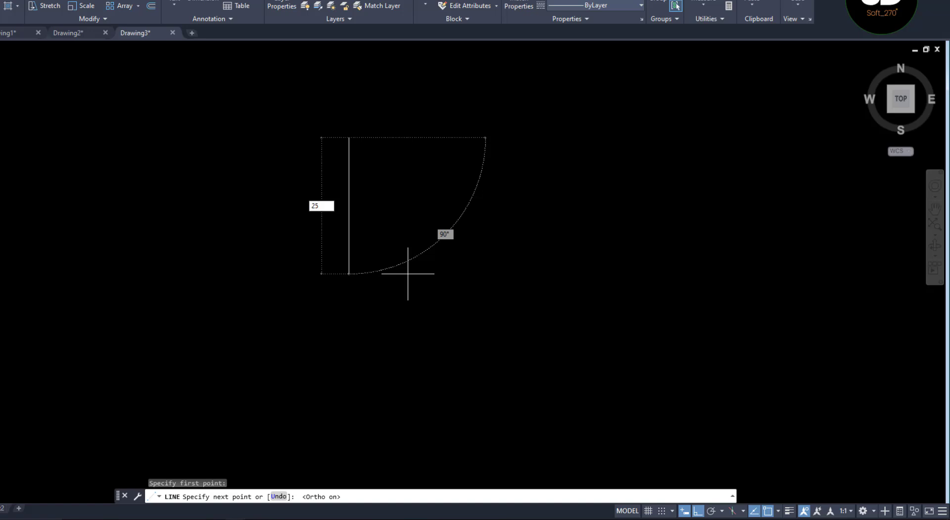
pyautogui.write('5')
pyautogui.press('Return')
pyautogui.press('Return')
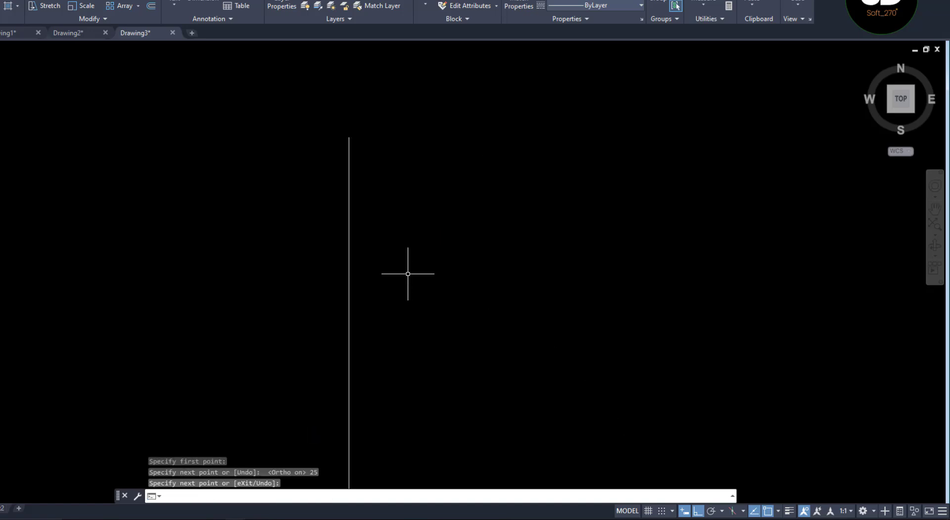
pyautogui.scroll(-2, 397, 298)
pyautogui.moveTo(394, 296); pyautogui.dragTo(391, 269, button='middle')
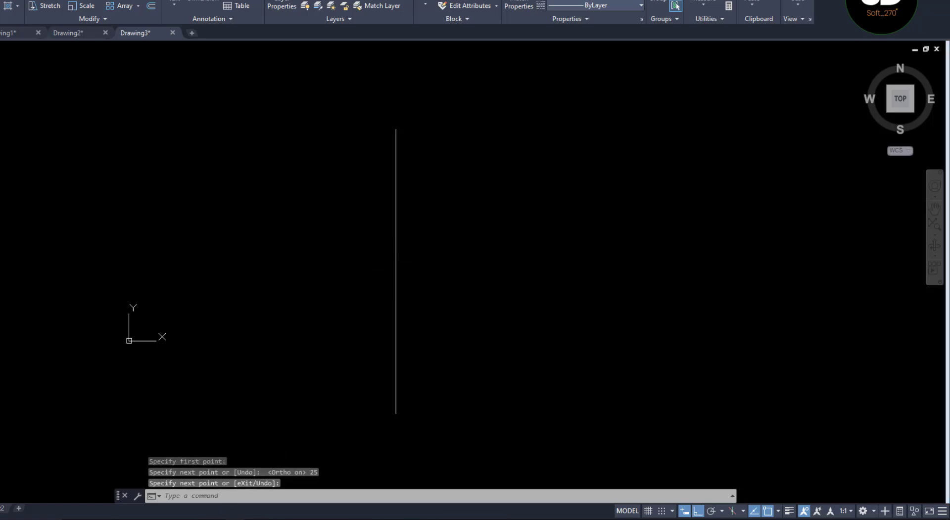
# Check the end radii in VIDEO 8.pdf and draw a circle of radius 2.5 centred on the vertical line's upper endpoint
pyautogui.click(213, 518)
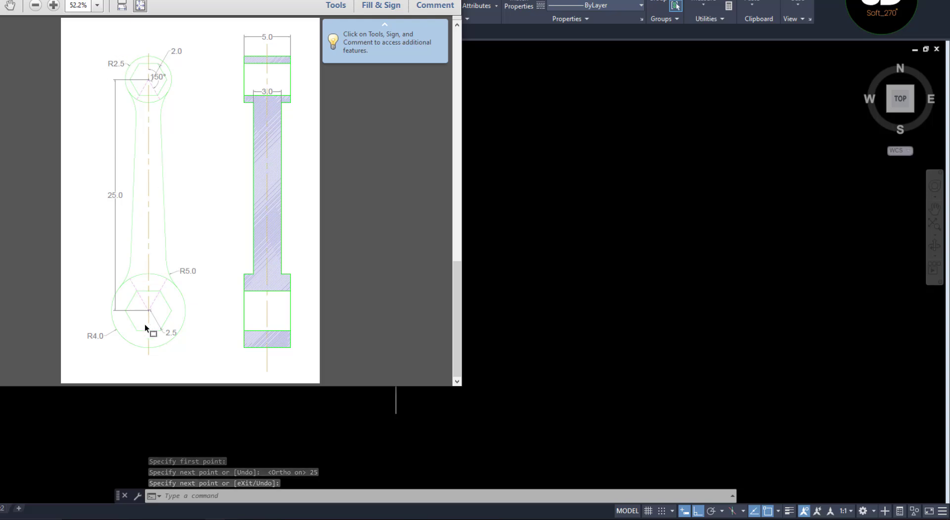
pyautogui.click(528, 326)
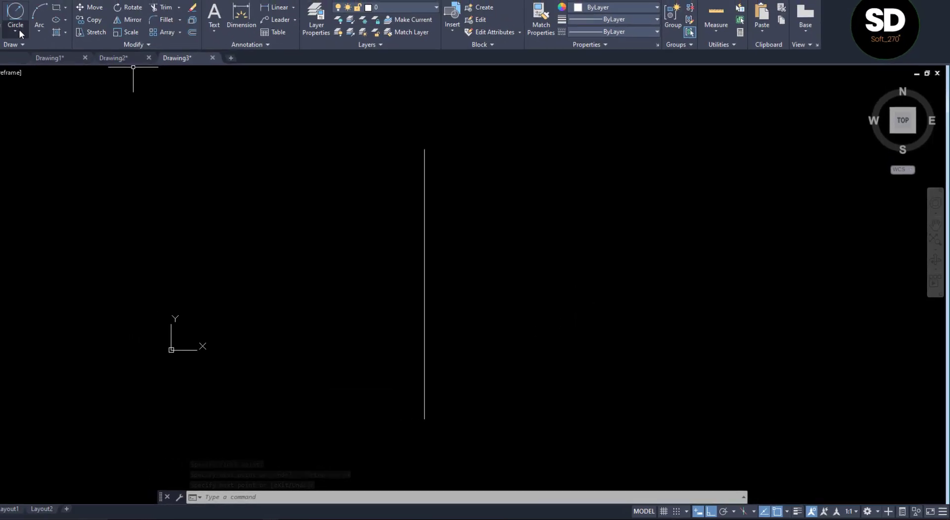
pyautogui.click(23, 33)
pyautogui.click(36, 51)
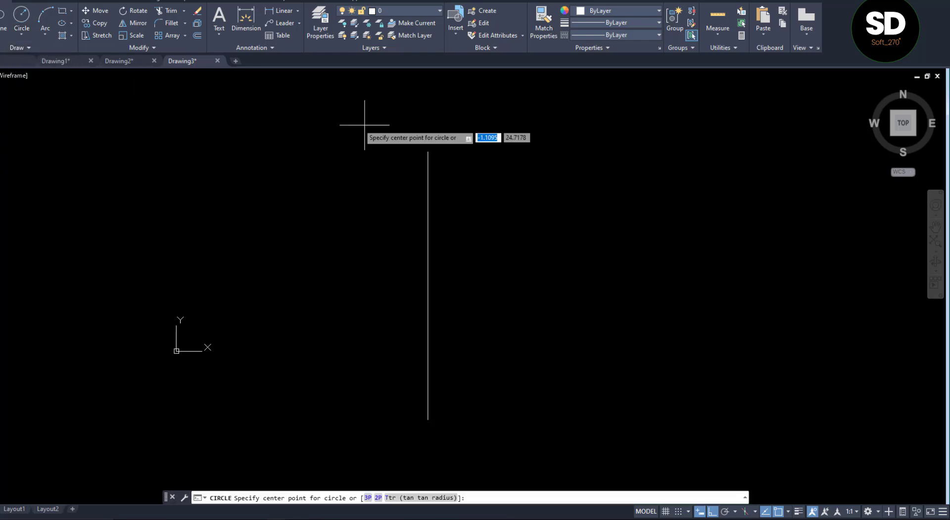
pyautogui.click(428, 152)
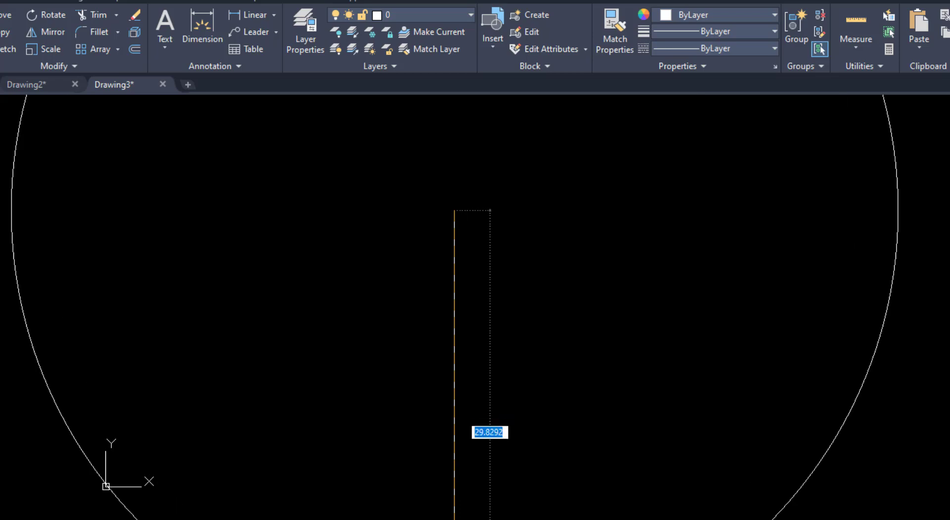
pyautogui.click(296, 519)
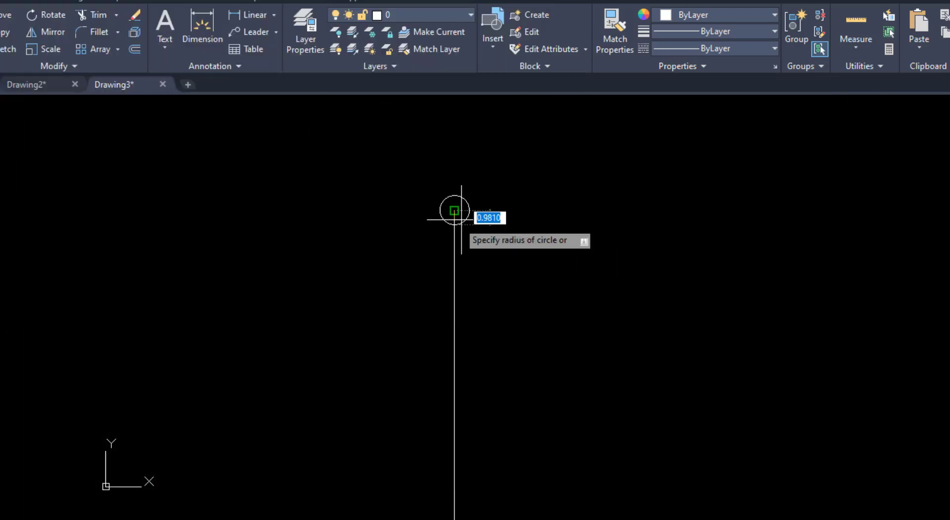
pyautogui.write('2.5')
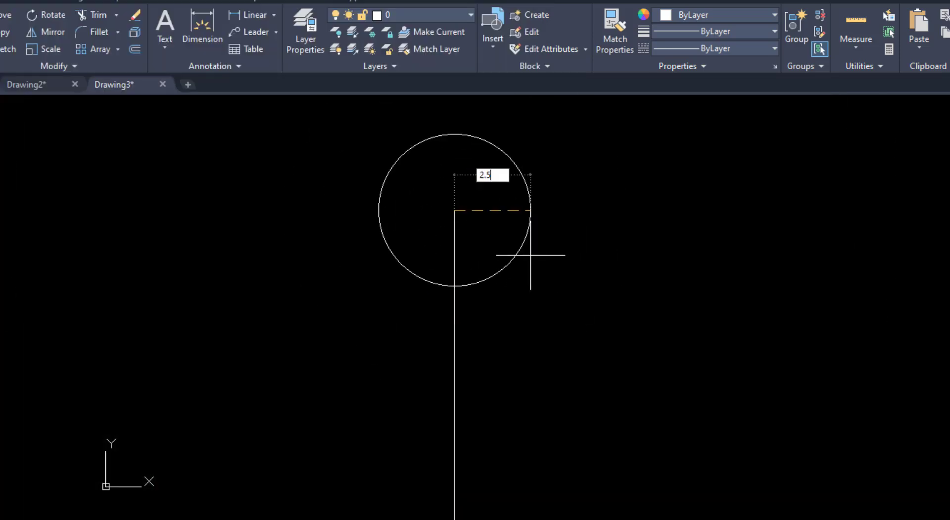
pyautogui.press('Return')
pyautogui.press('Return')
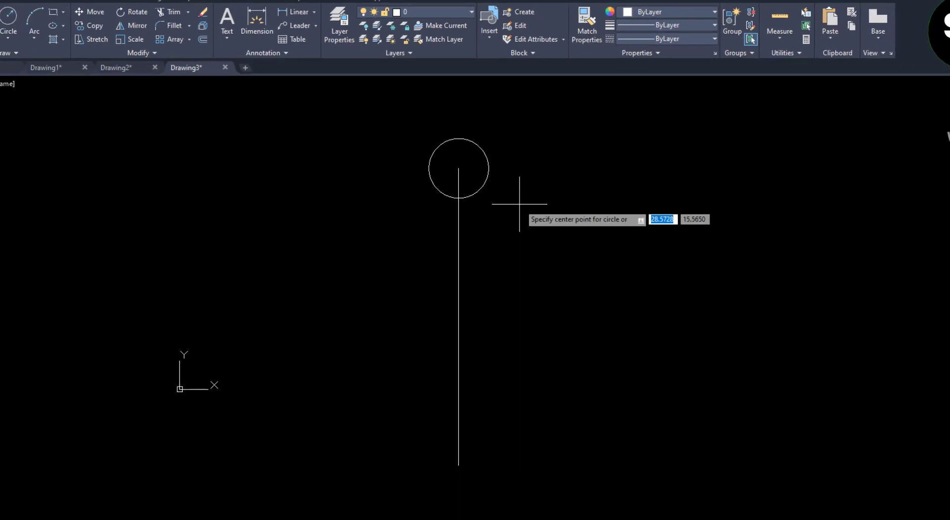
# Draw a circle of radius 4 centred on the vertical line's lower endpoint
pyautogui.click(459, 465)
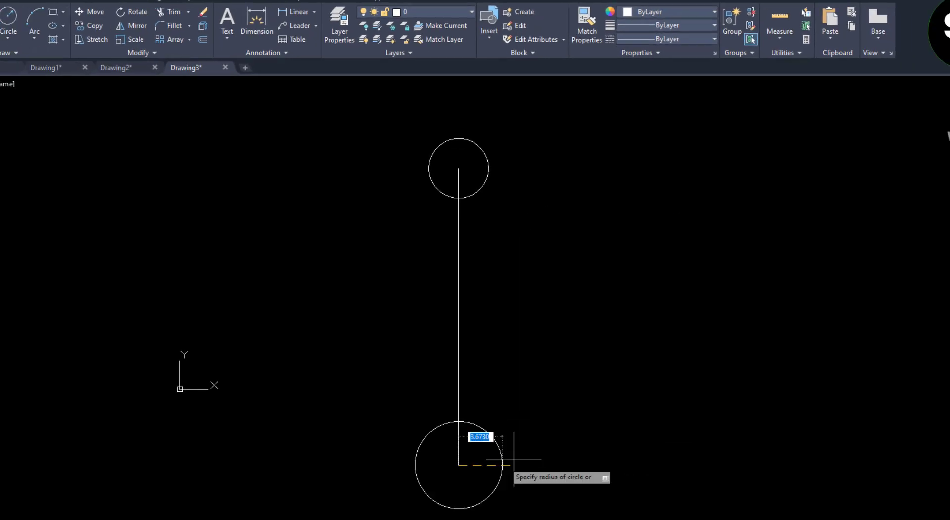
pyautogui.write('4')
pyautogui.press('Return')
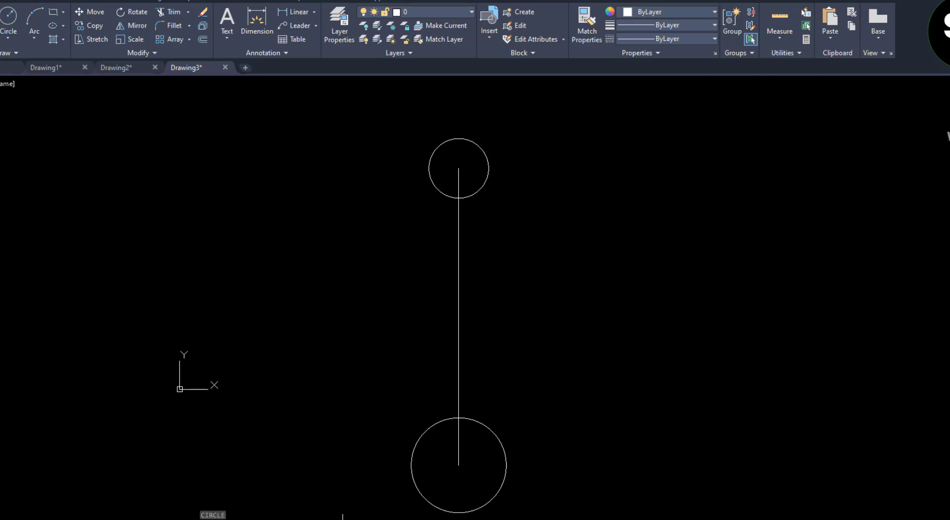
# Check the hexagon sizes in VIDEO 8.pdf and draw a six-sided polygon, inscribed in radius 2, at the upper circle's centre
pyautogui.click(307, 519)
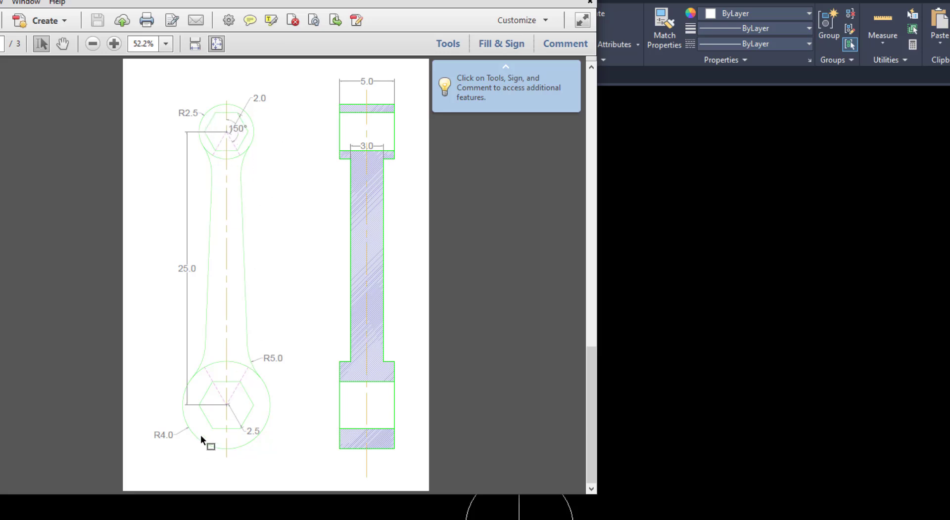
pyautogui.click(836, 354)
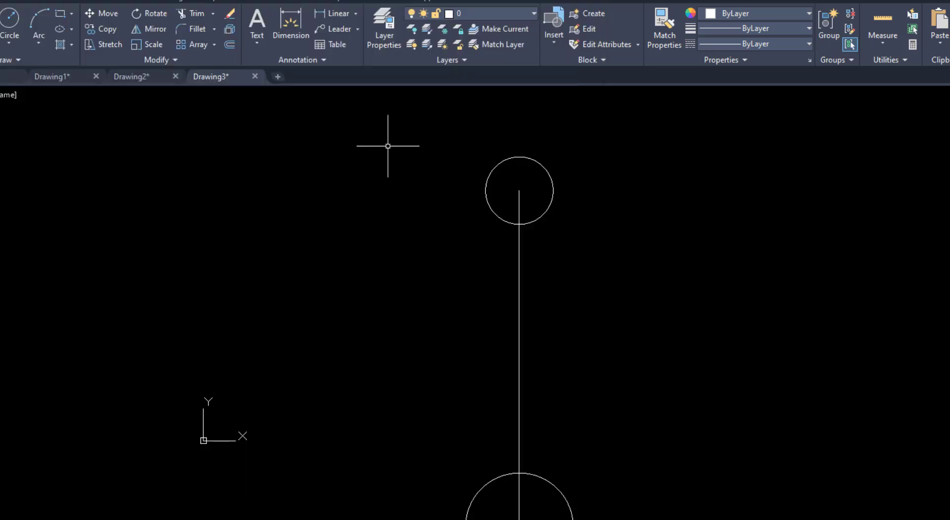
pyautogui.click(72, 15)
pyautogui.click(85, 58)
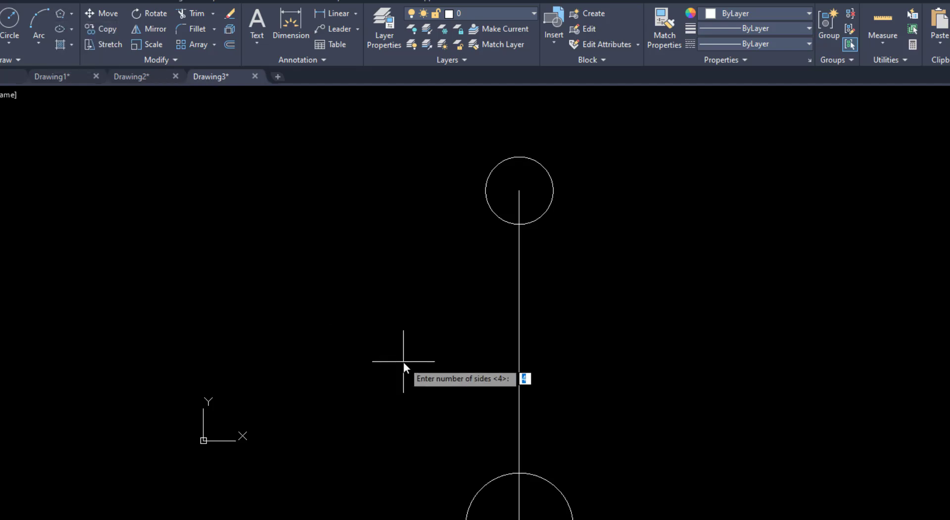
pyautogui.write('6')
pyautogui.press('Return')
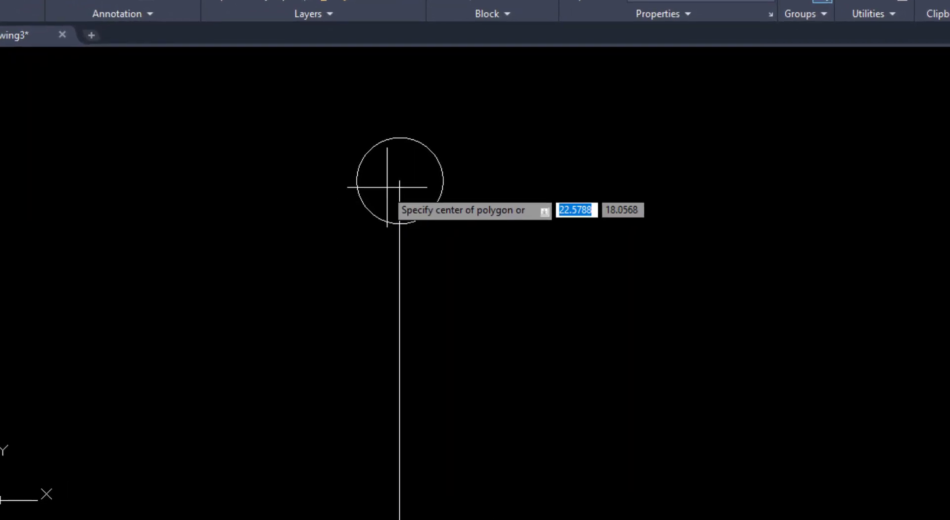
pyautogui.click(399, 180)
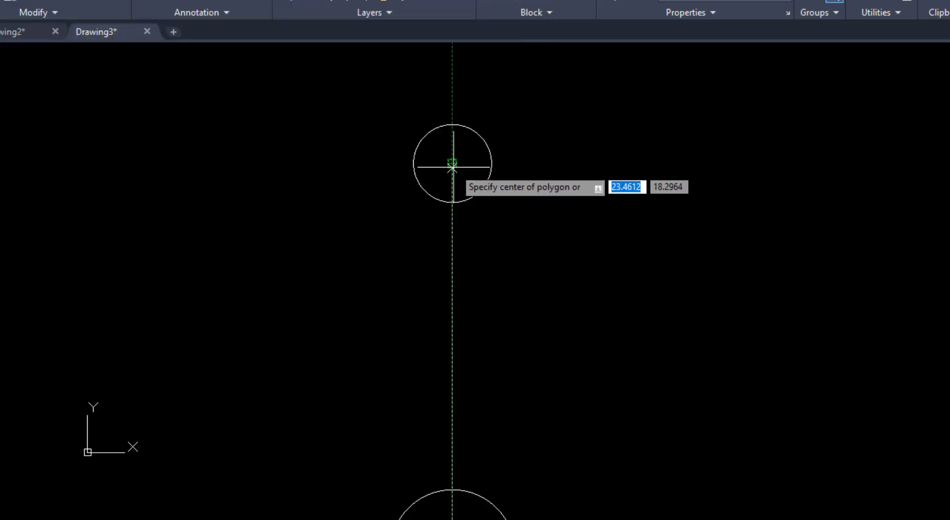
pyautogui.click(452, 164)
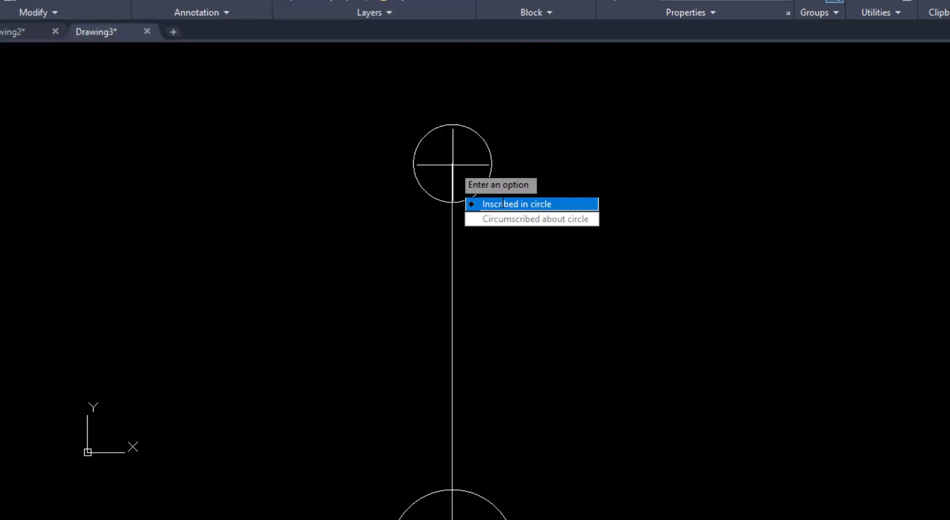
pyautogui.click(503, 203)
pyautogui.scroll(4, 472, 140)
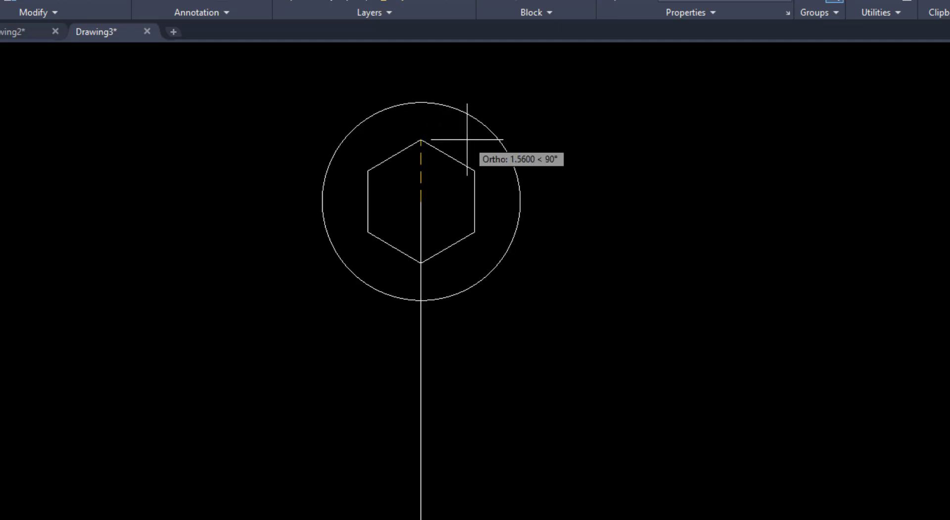
pyautogui.write('2')
pyautogui.press('Return')
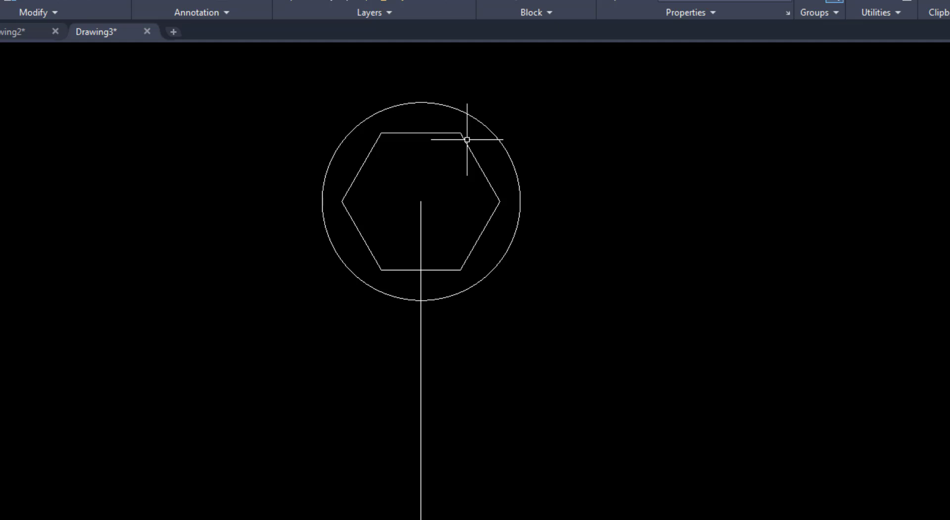
# Draw a six-sided polygon, inscribed in a circle of radius 2.5, at the lower circle's centre
pyautogui.scroll(-5, 467, 140)
pyautogui.press('space')
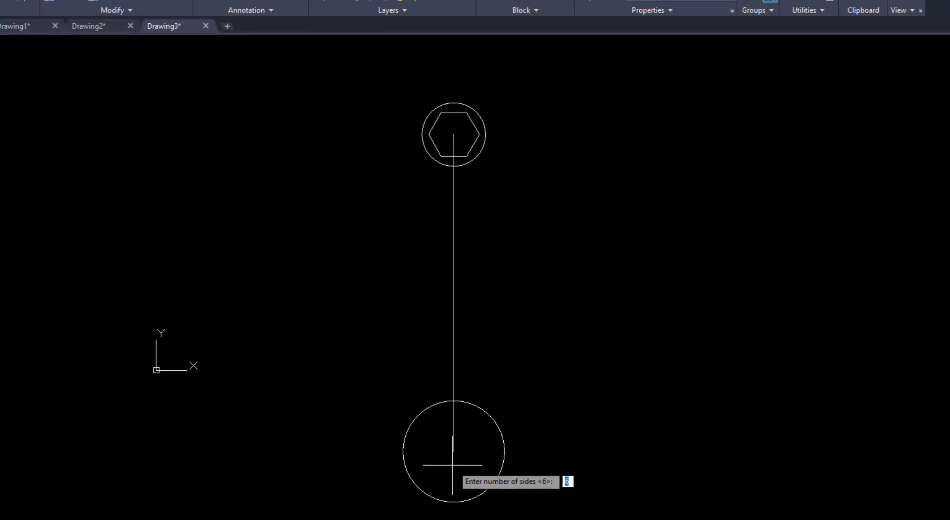
pyautogui.press('Return')
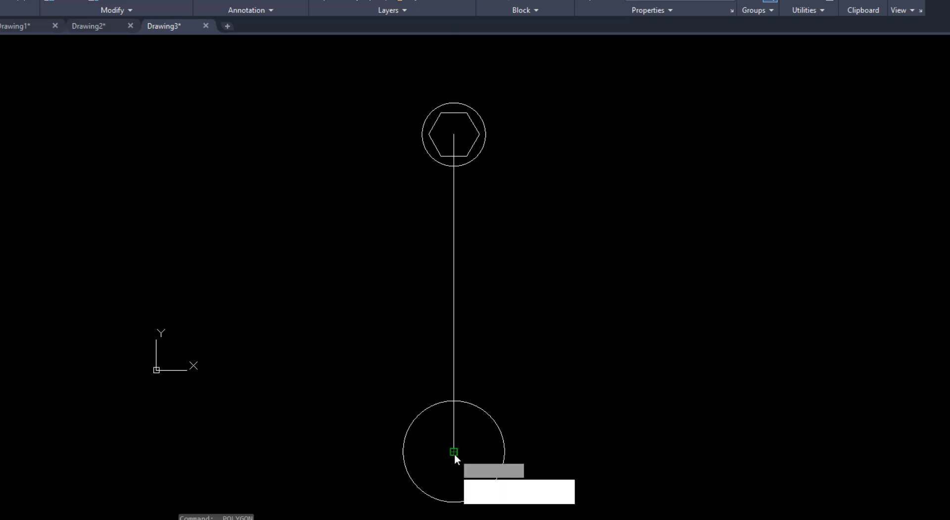
pyautogui.click(455, 453)
pyautogui.click(483, 480)
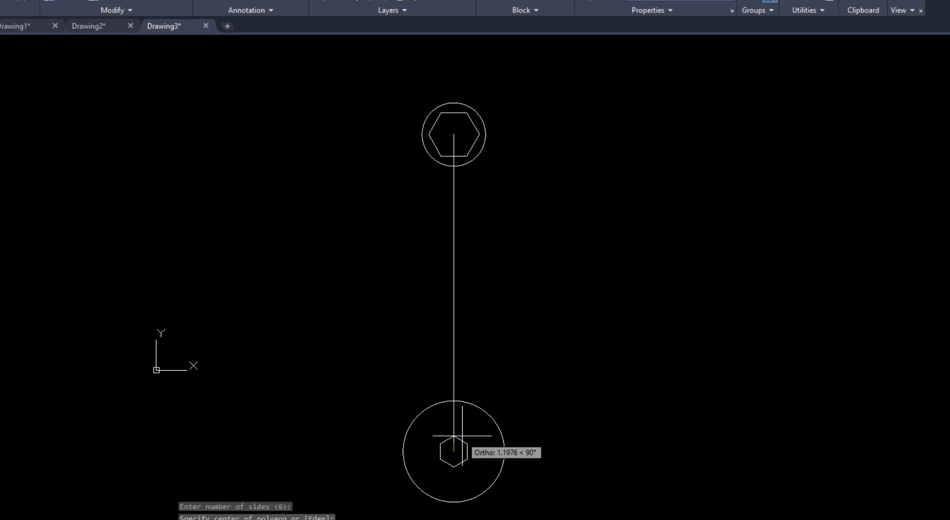
pyautogui.write('2.5')
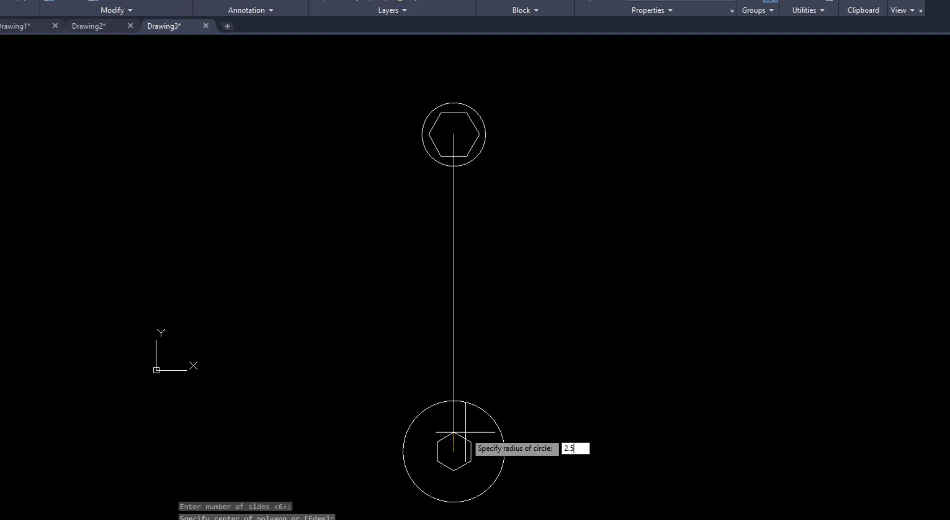
pyautogui.press('Return')
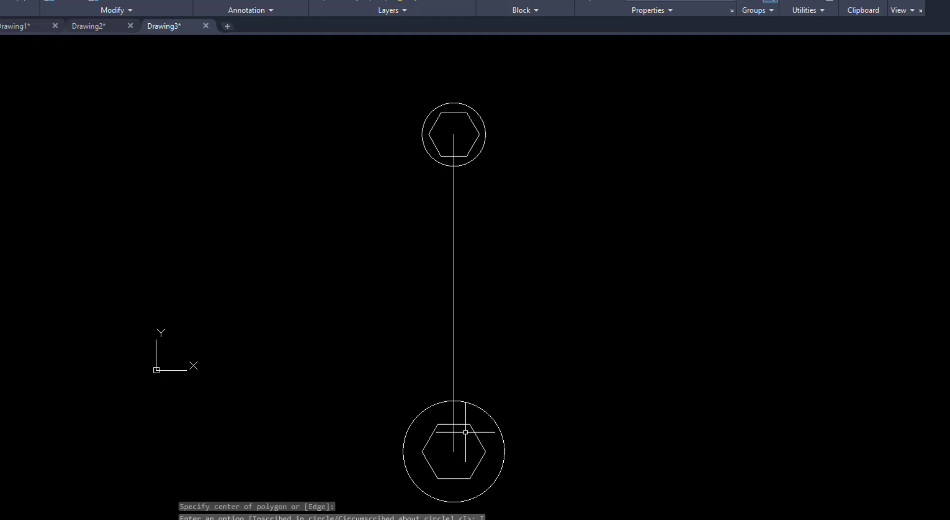
# Check the 150° angle in VIDEO 8.pdf and draw a 2.5-unit line from the upper circle's centre, 60° below horizontal to the right
pyautogui.click(287, 519)
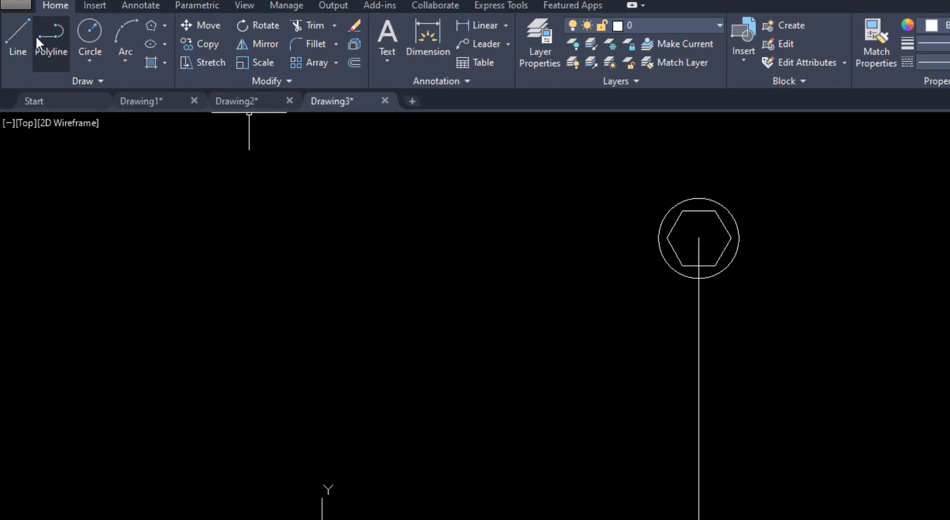
pyautogui.click(18, 35)
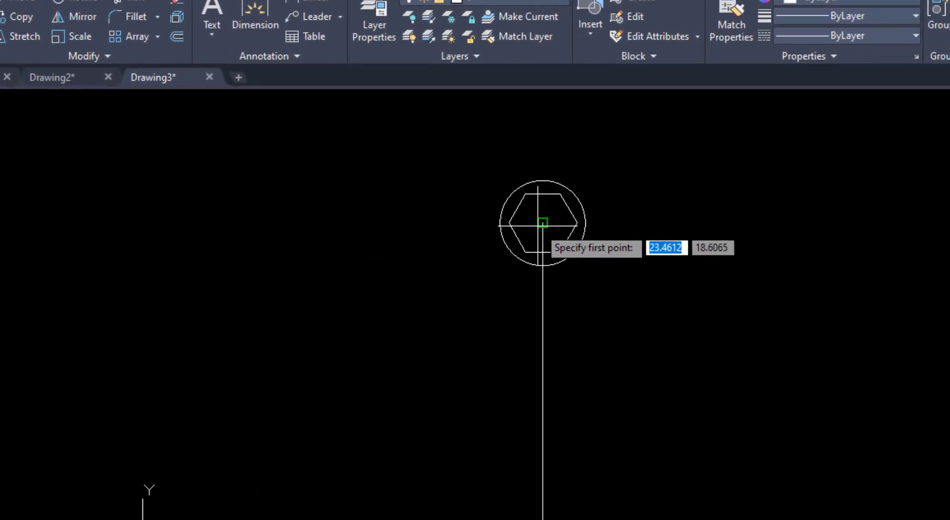
pyautogui.click(508, 220)
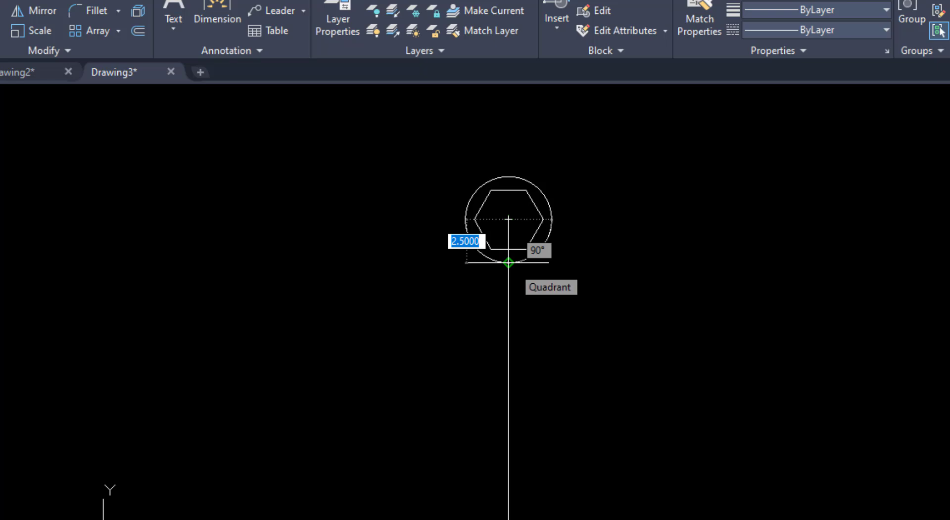
pyautogui.write('2.')
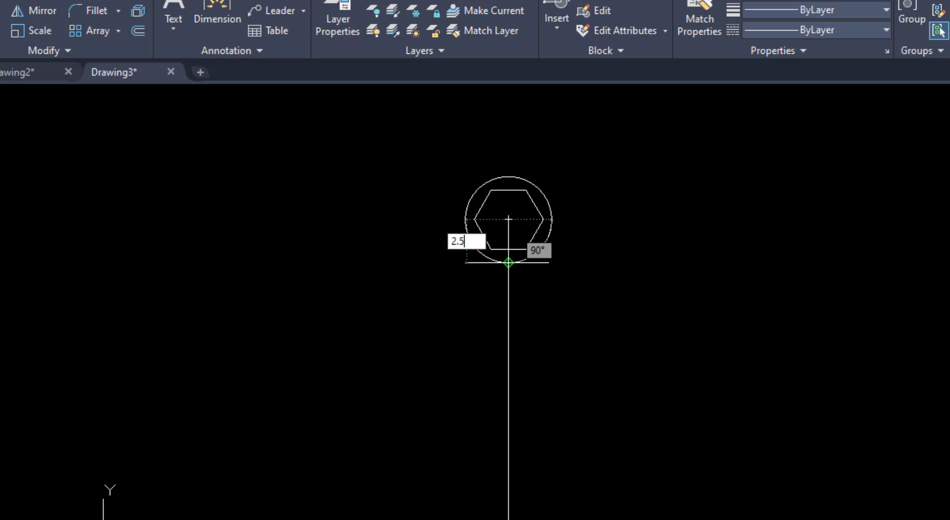
pyautogui.press('Tab')
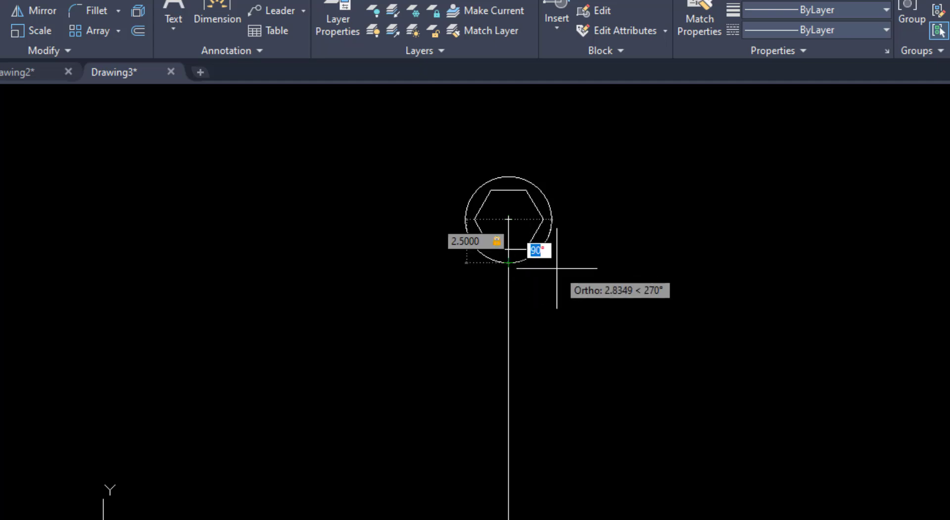
pyautogui.write('6')
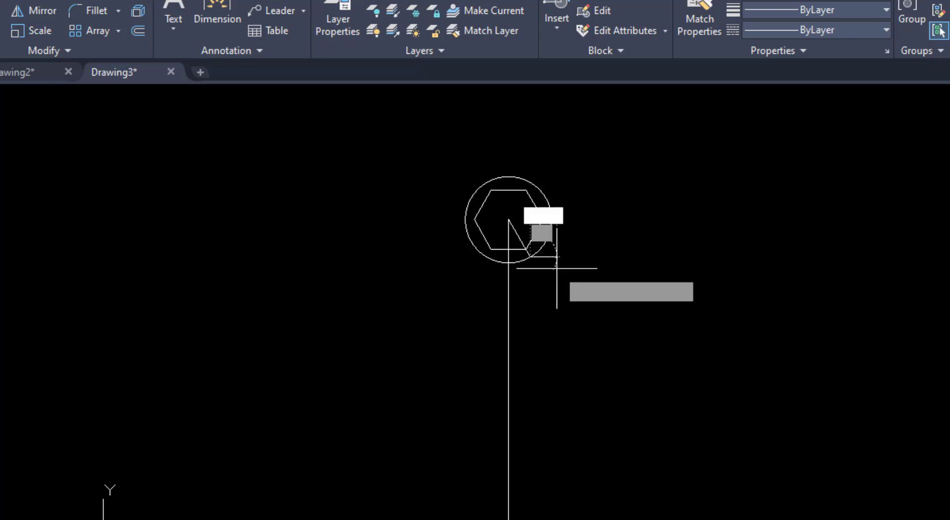
pyautogui.press('Return')
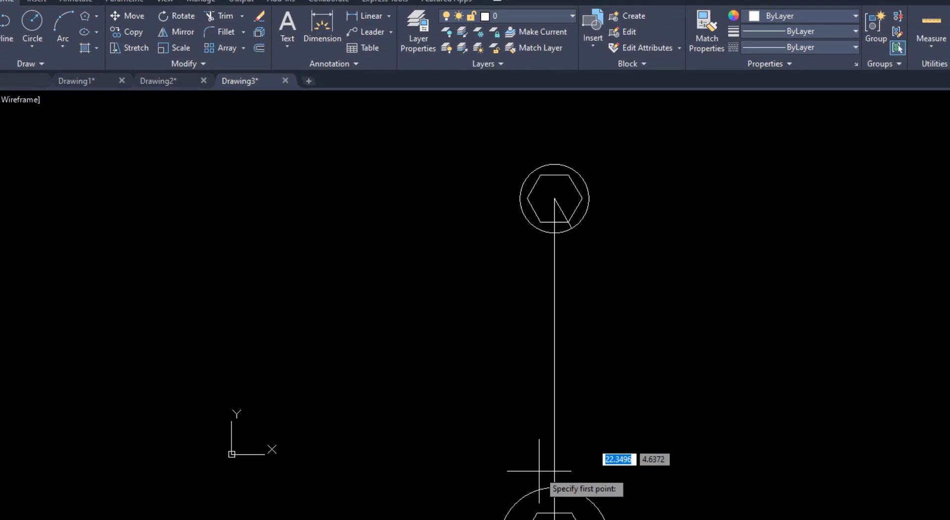
# Draw a 4-unit line from the lower circle's centre, 60° above horizontal to the right
pyautogui.click(400, 460)
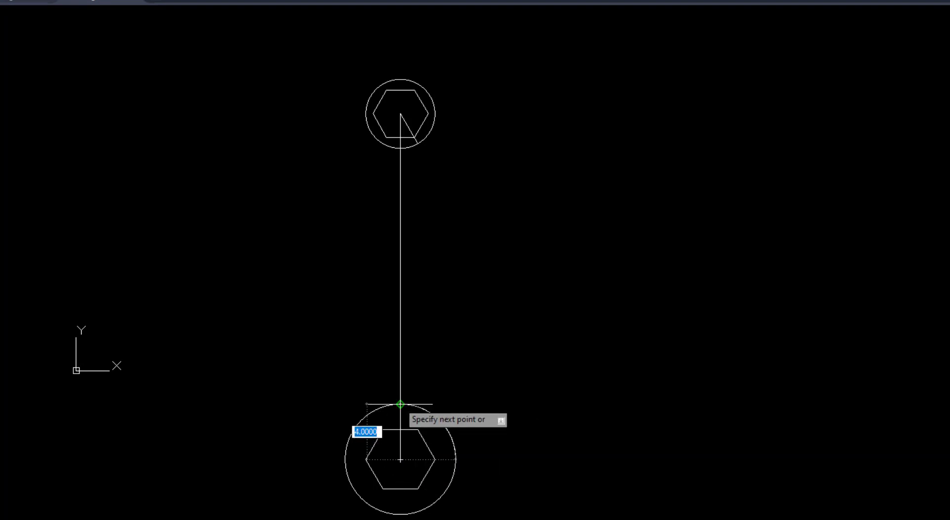
pyautogui.write('4')
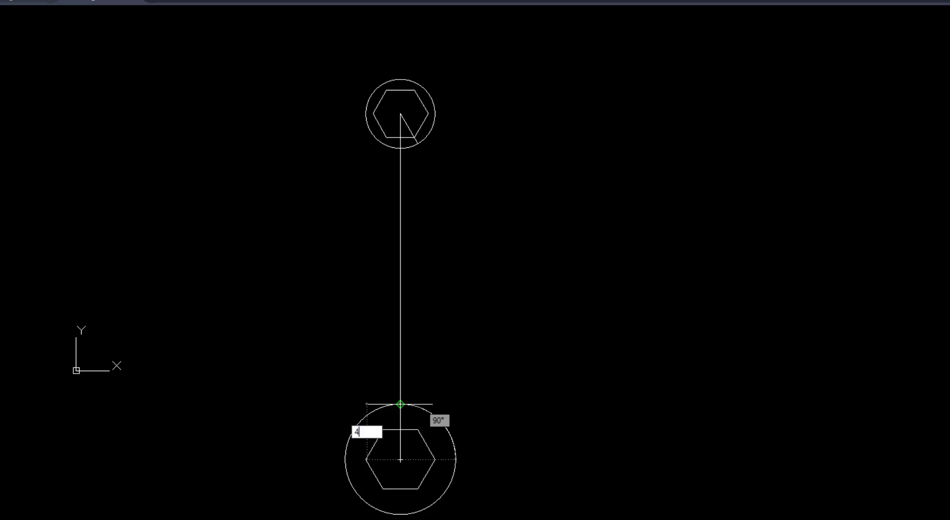
pyautogui.press('Tab')
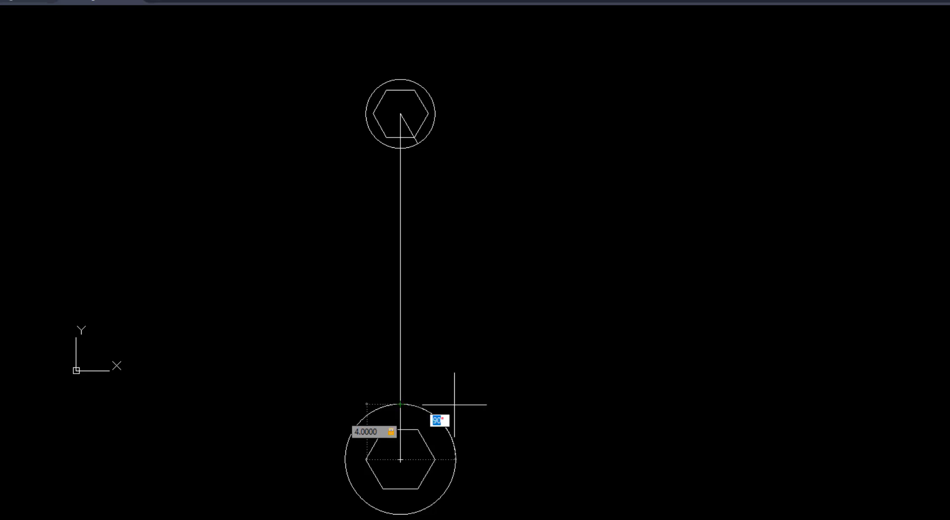
pyautogui.press('BackSpace')
pyautogui.press('Return')
pyautogui.press('Return')
pyautogui.press('Return')
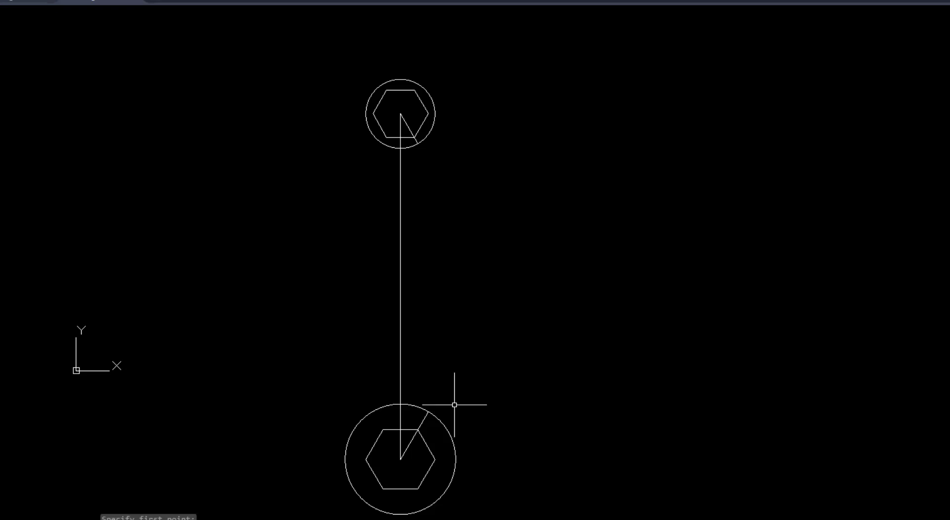
# Draw the handle's right edge as a line joining the outer ends of the two angled lines
pyautogui.write('l')
pyautogui.press('Return')
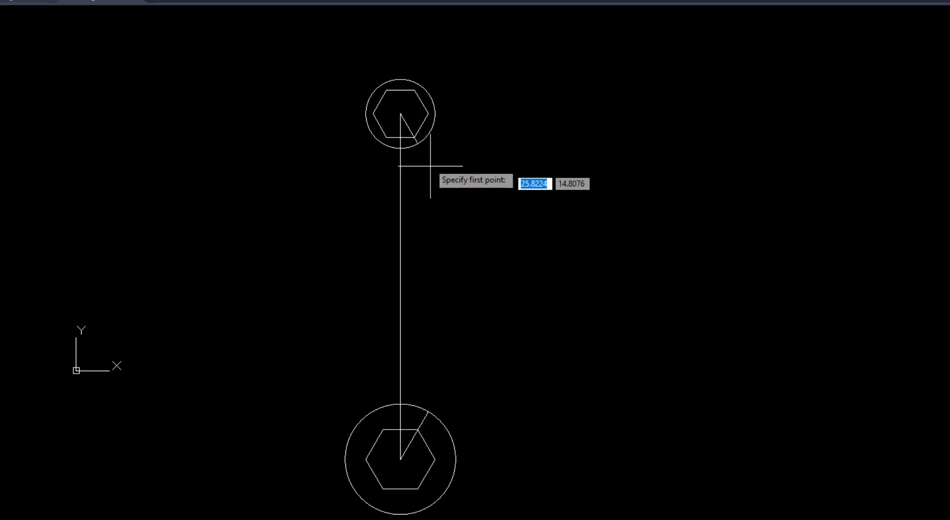
pyautogui.click(418, 144)
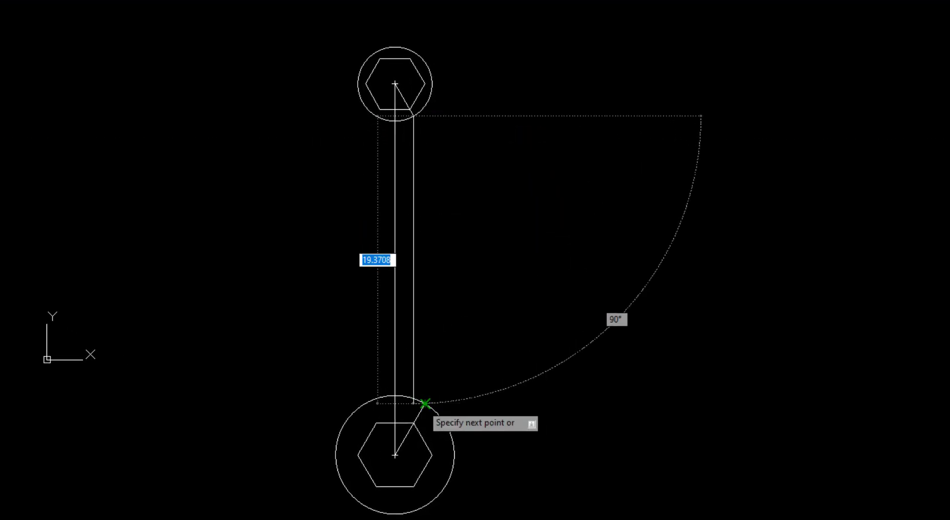
pyautogui.click(425, 404)
pyautogui.press('Return')
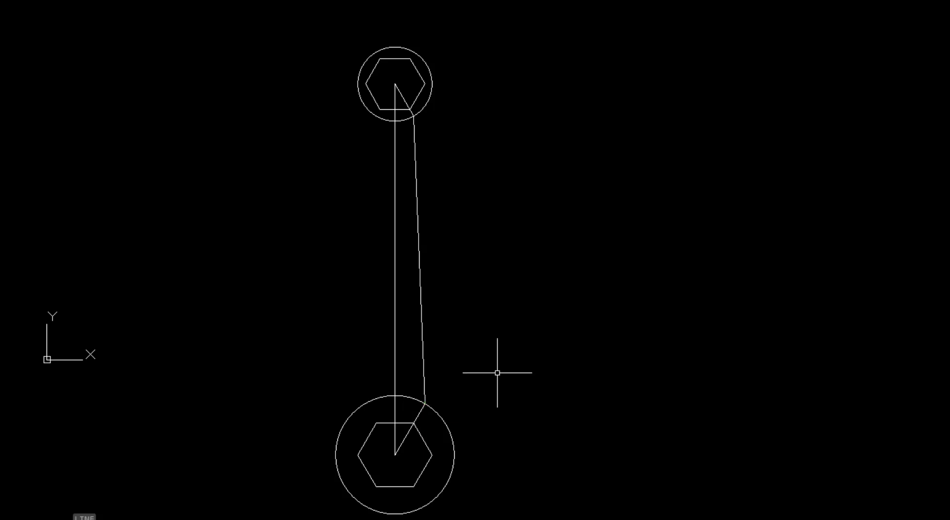
# Check the fillet radius in VIDEO 8.pdf and fillet the handle's right edge to the lower circle with radius 5, using the Multiple option
pyautogui.click(237, 519)
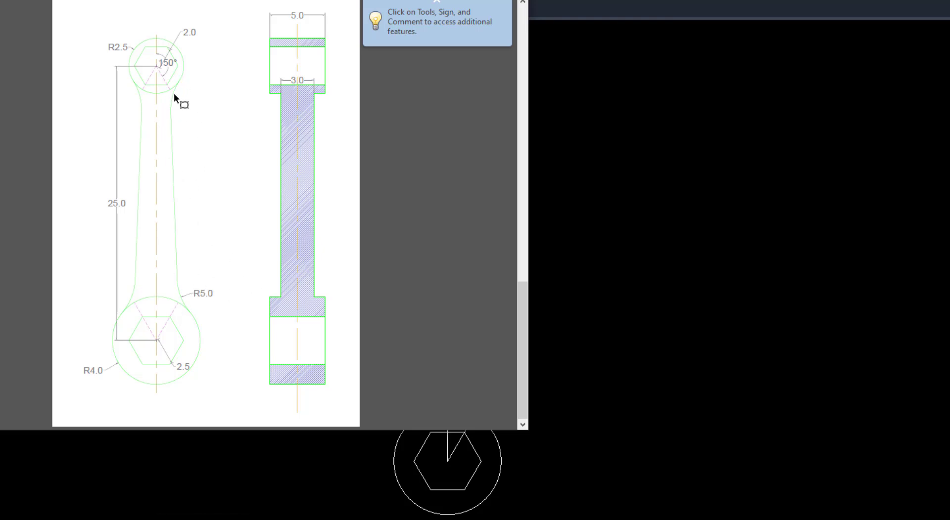
pyautogui.click(687, 321)
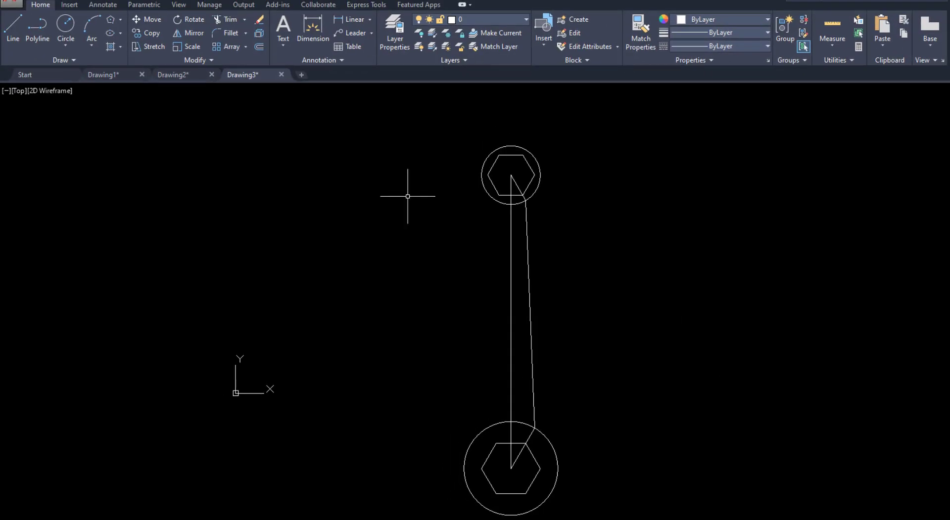
pyautogui.click(231, 33)
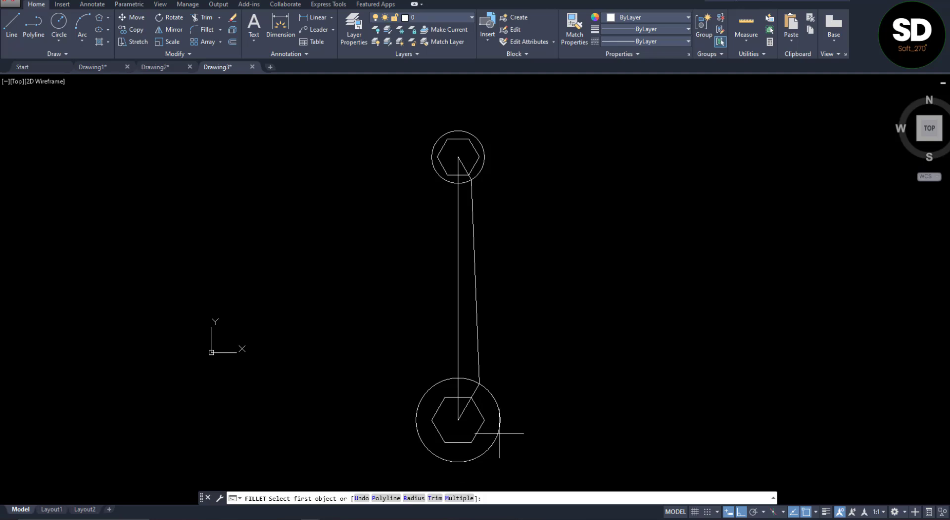
pyautogui.write('R')
pyautogui.press('Return')
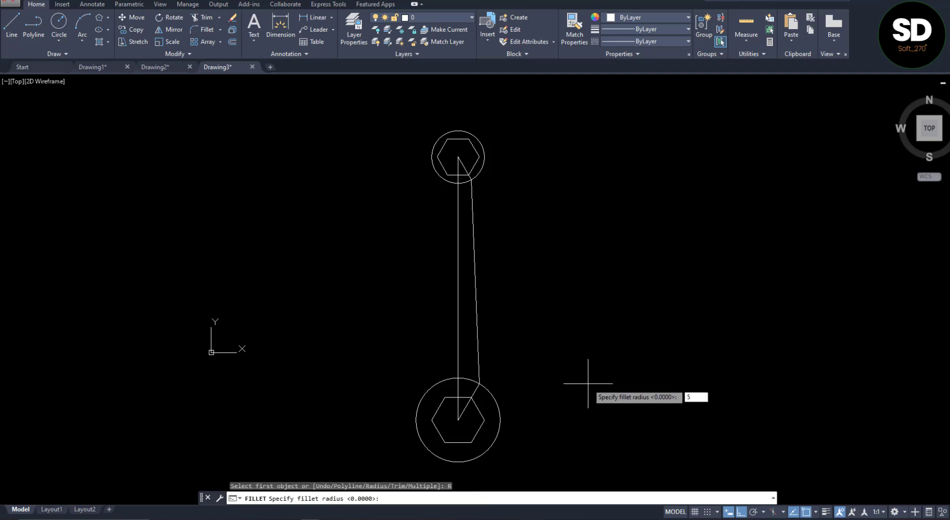
pyautogui.write('5')
pyautogui.press('Return')
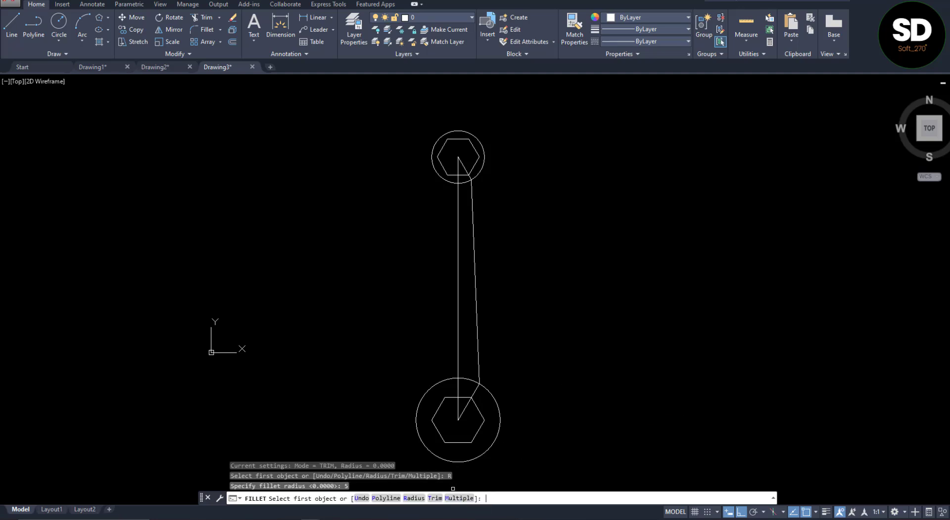
pyautogui.write('M')
pyautogui.press('Return')
pyautogui.click(483, 382)
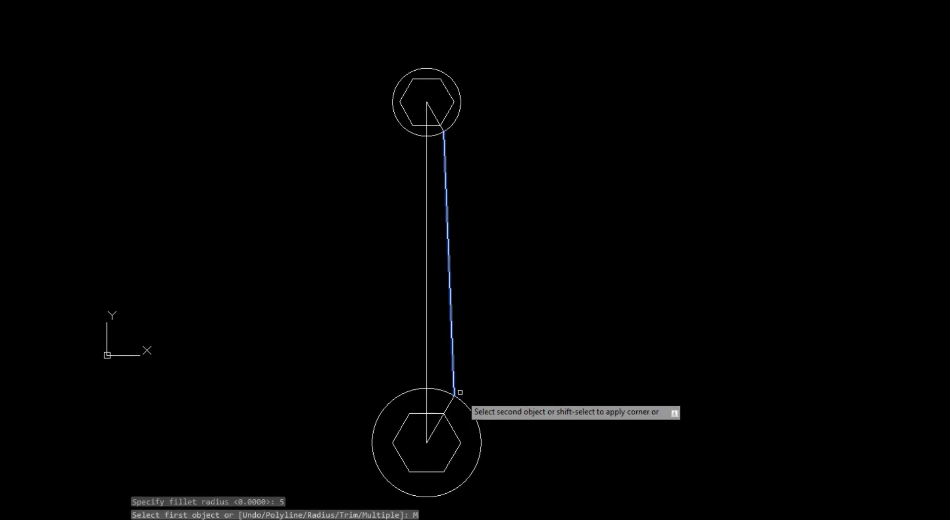
pyautogui.click(465, 401)
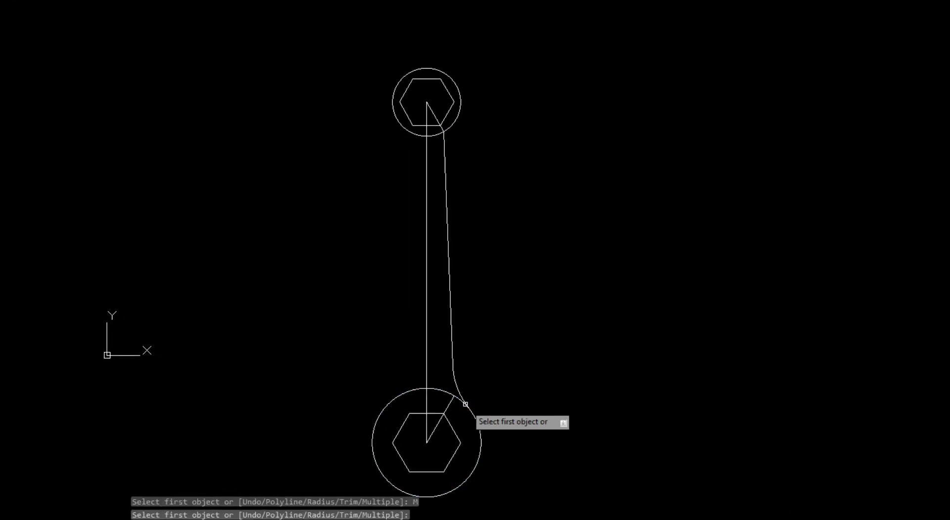
# Fillet the handle's right edge to the upper circle with the same radius of 5 and finish filleting
pyautogui.click(448, 160)
pyautogui.click(453, 127)
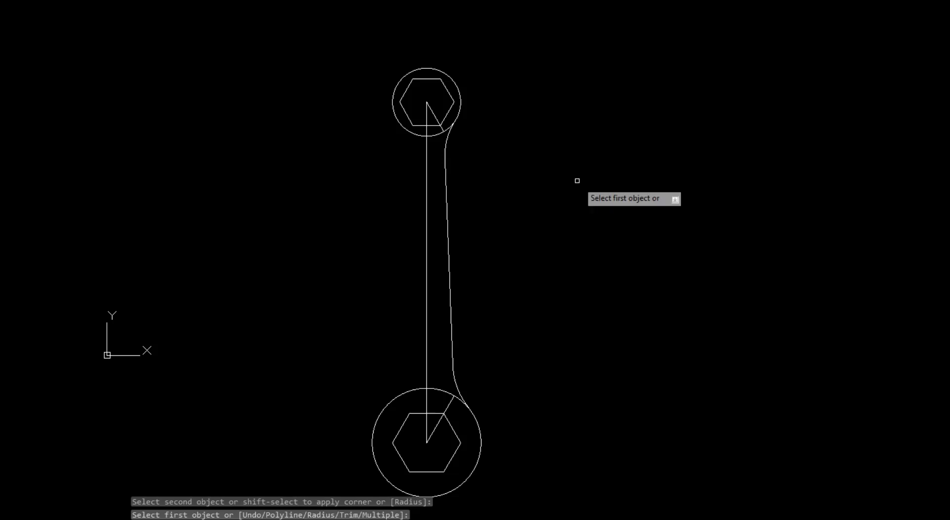
pyautogui.press('Escape')
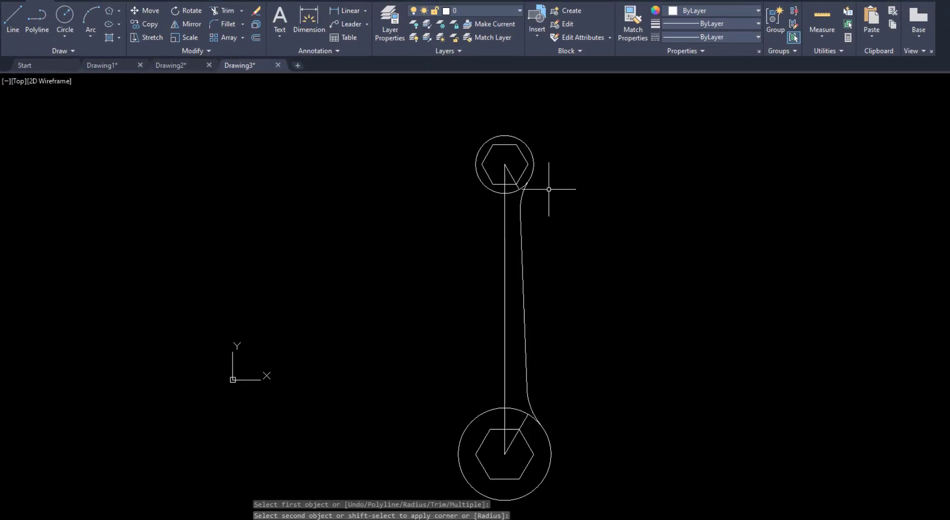
# Mirror the handle's right edge, its two fillets and both angled lines about the vertical centre line, keeping the originals
pyautogui.write('MI')
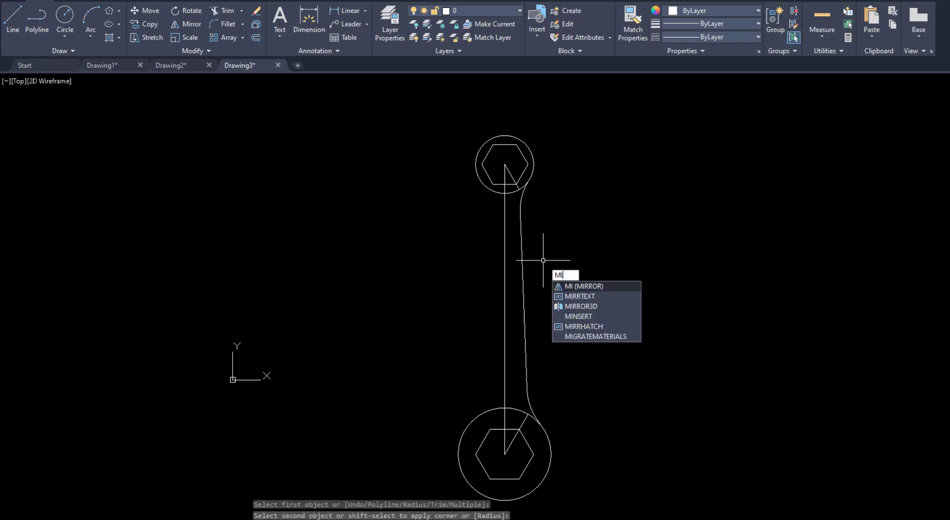
pyautogui.press('Return')
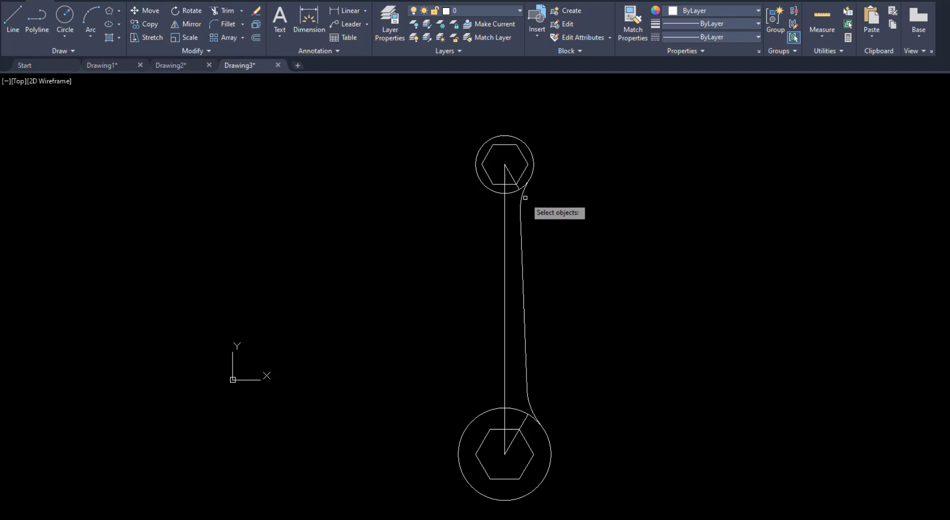
pyautogui.click(523, 194)
pyautogui.click(525, 221)
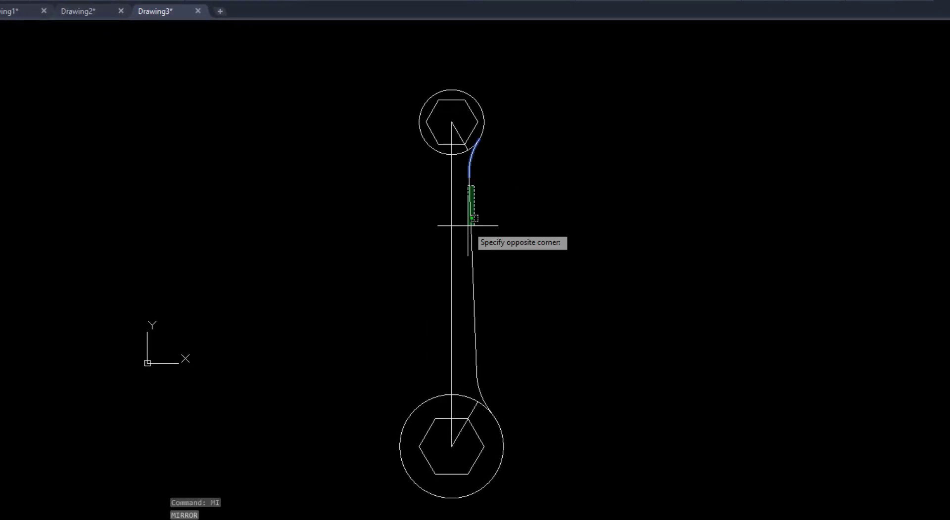
pyautogui.click(467, 258)
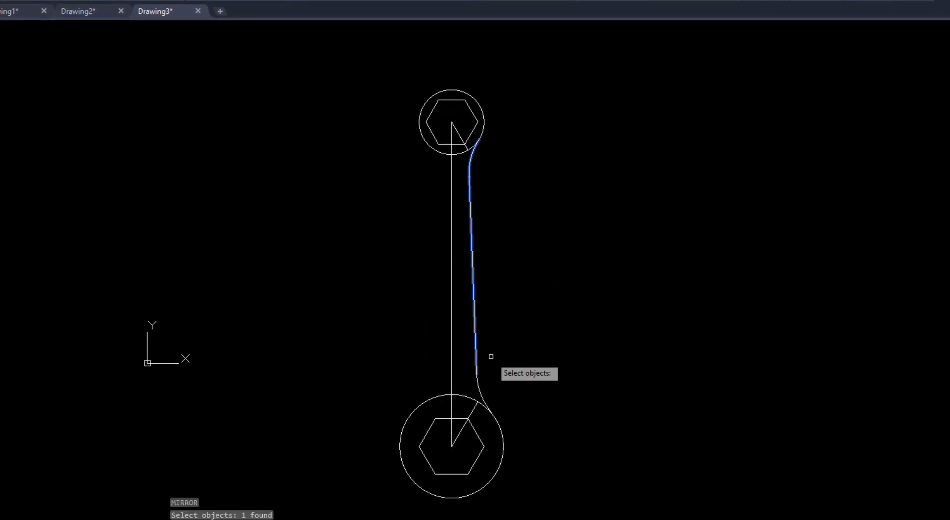
pyautogui.click(479, 390)
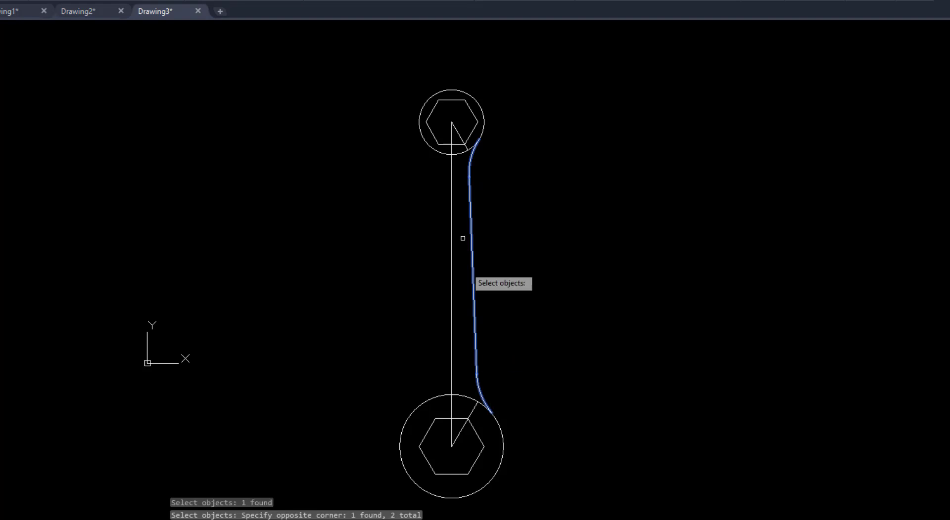
pyautogui.click(457, 132)
pyautogui.click(475, 409)
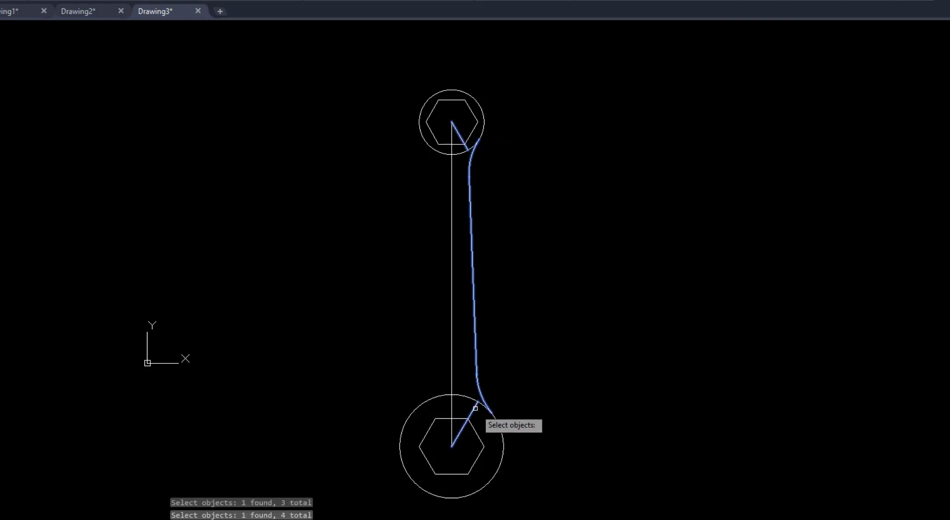
pyautogui.press('Return')
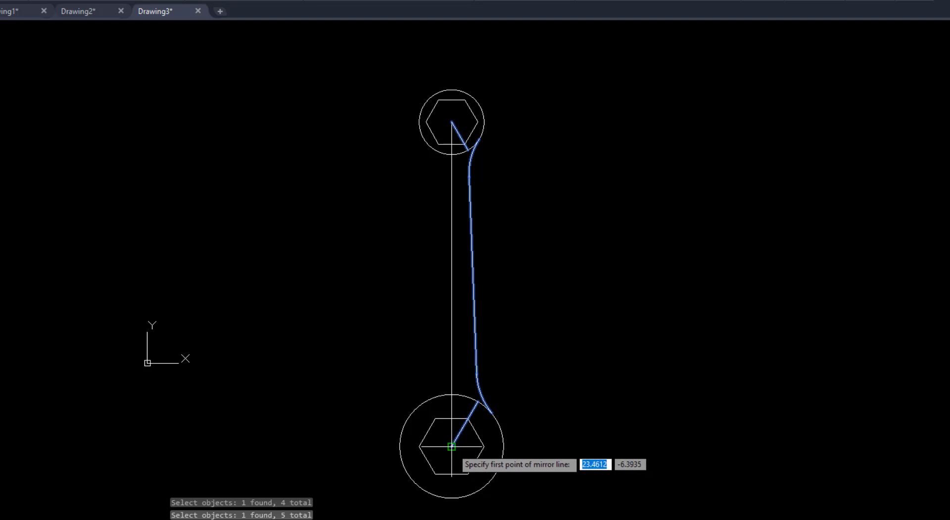
pyautogui.click(451, 446)
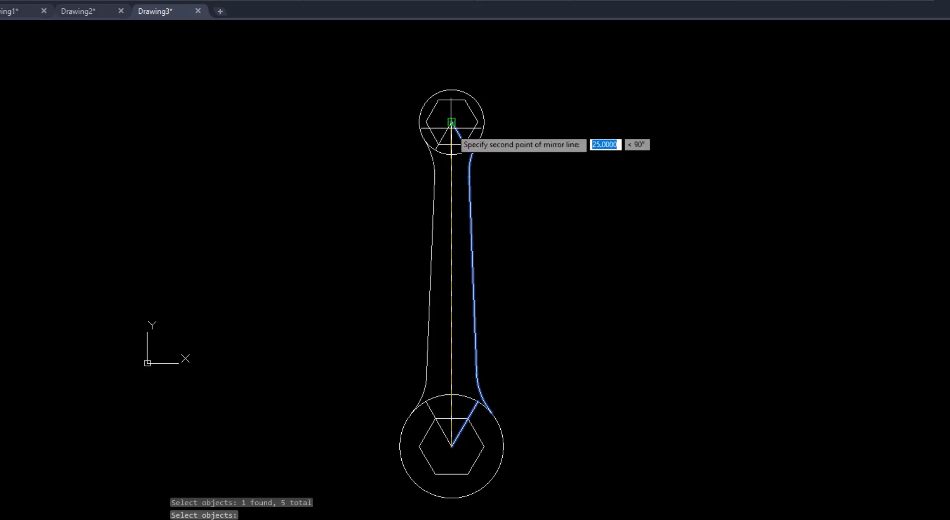
pyautogui.click(452, 122)
pyautogui.press('Return')
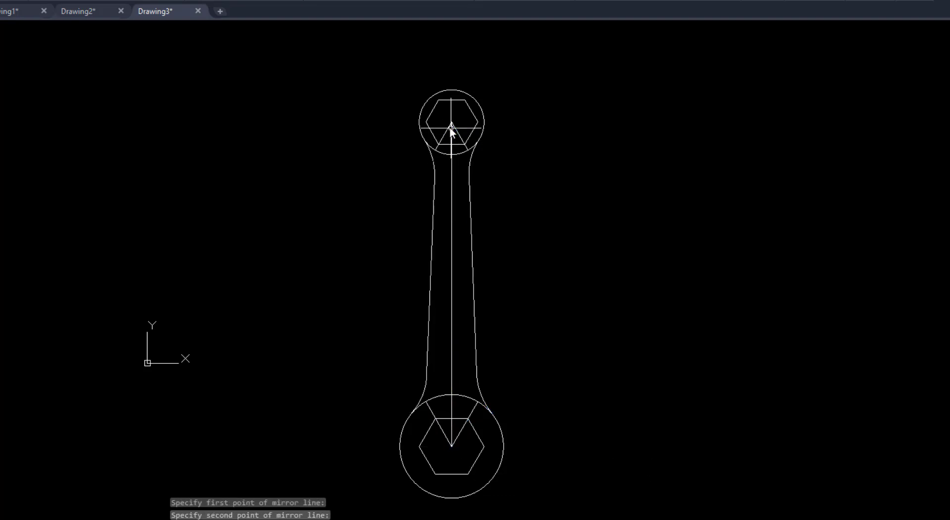
# Check the side view in VIDEO 8.pdf, then draw its 5-unit top edge and a right edge down to the upper circle's bottom level
pyautogui.hotkey('alt', 'Tab')
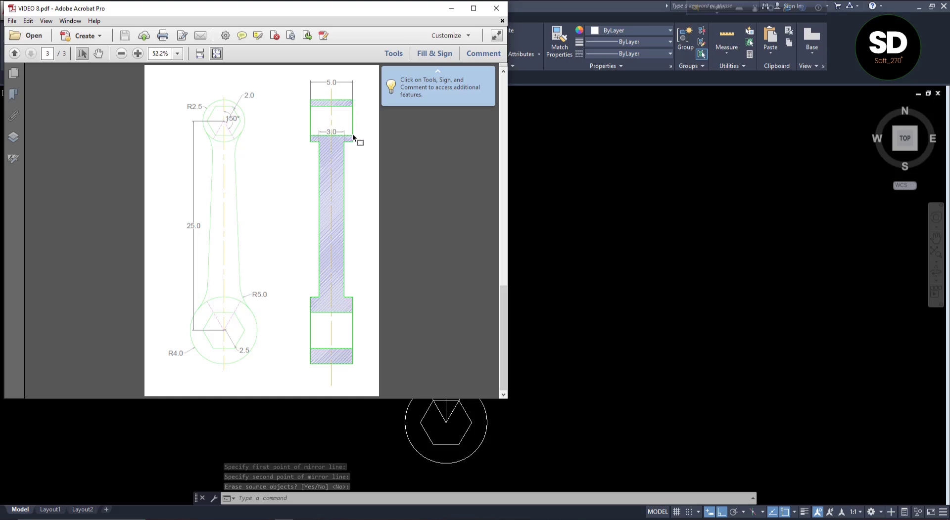
pyautogui.hotkey('alt', 'Tab')
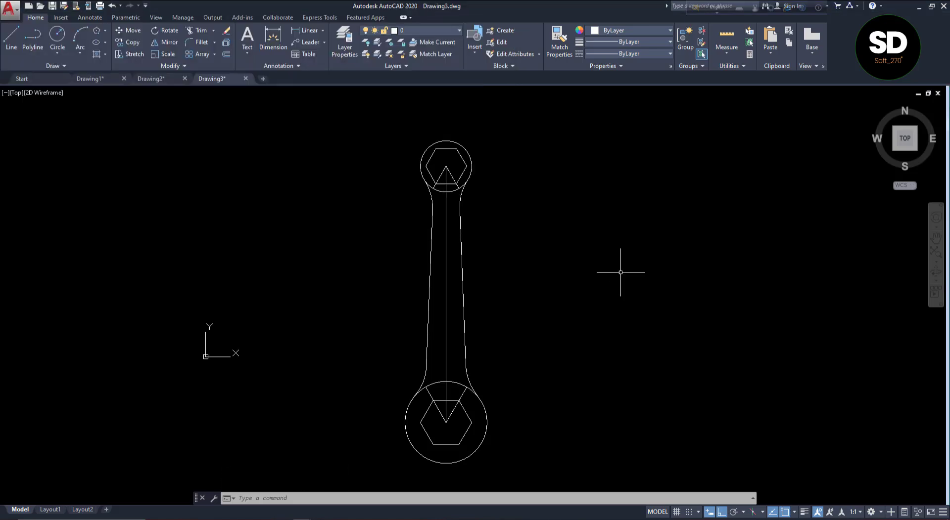
pyautogui.click(12, 37)
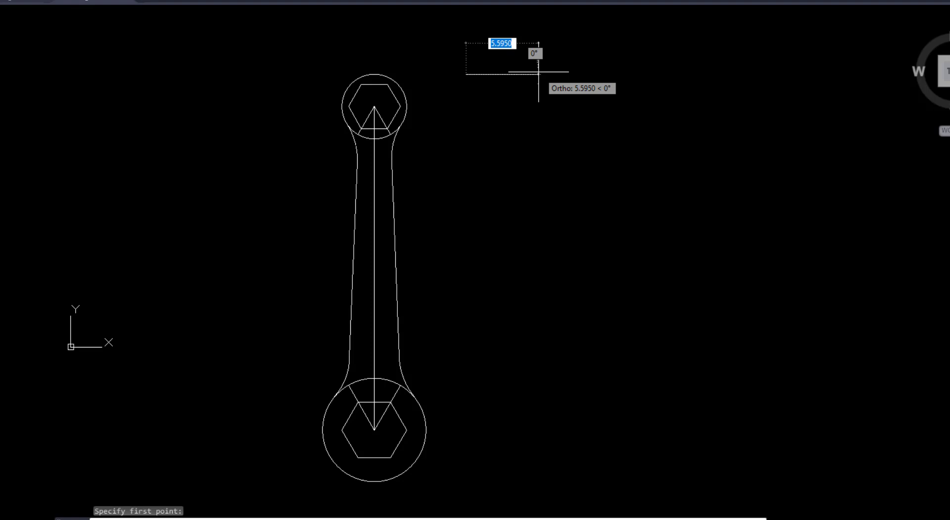
pyautogui.write('5')
pyautogui.press('Return')
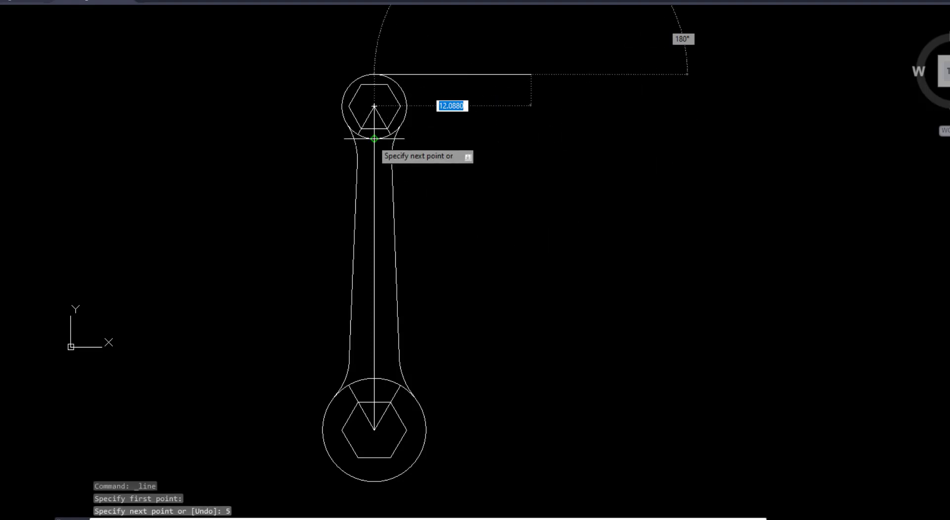
pyautogui.click(531, 139)
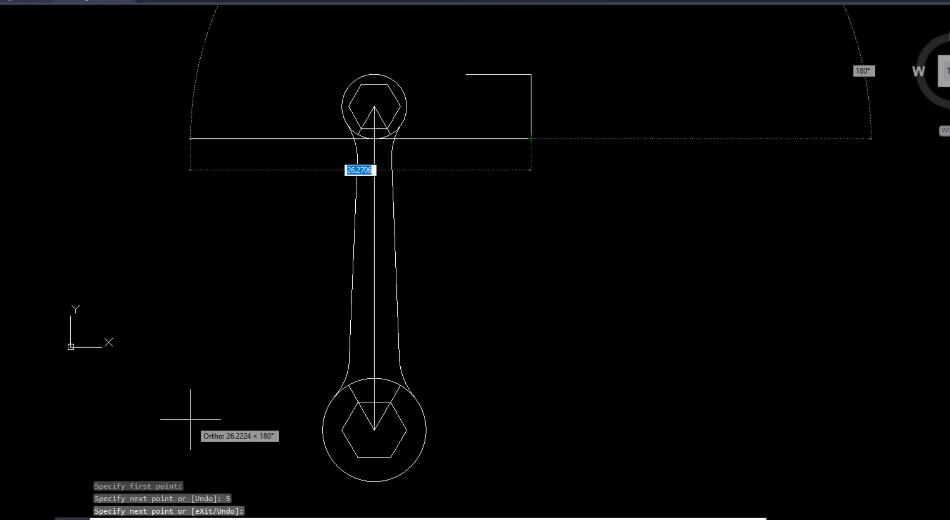
# Check the handle thickness in VIDEO 8.pdf, then continue the outline 1 unit inward and down to the lower circle's top level
pyautogui.click(150, 519)
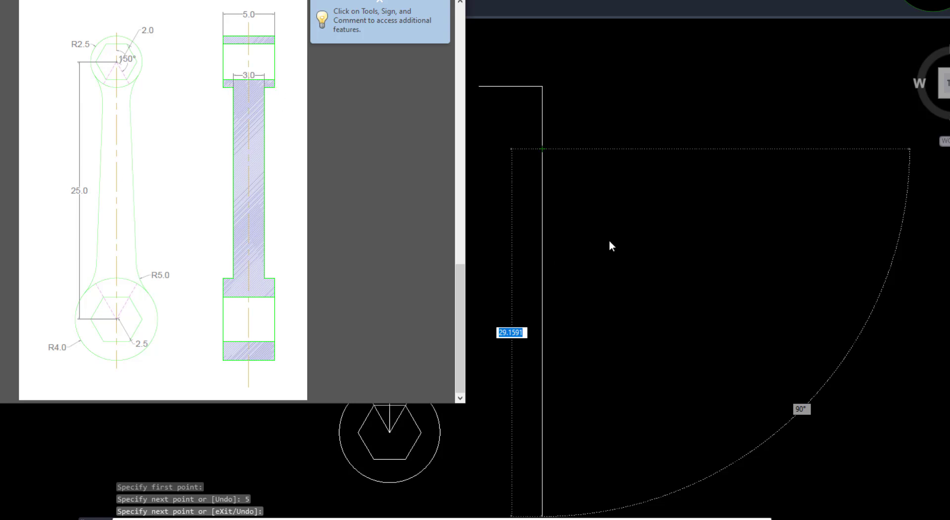
pyautogui.click(518, 181)
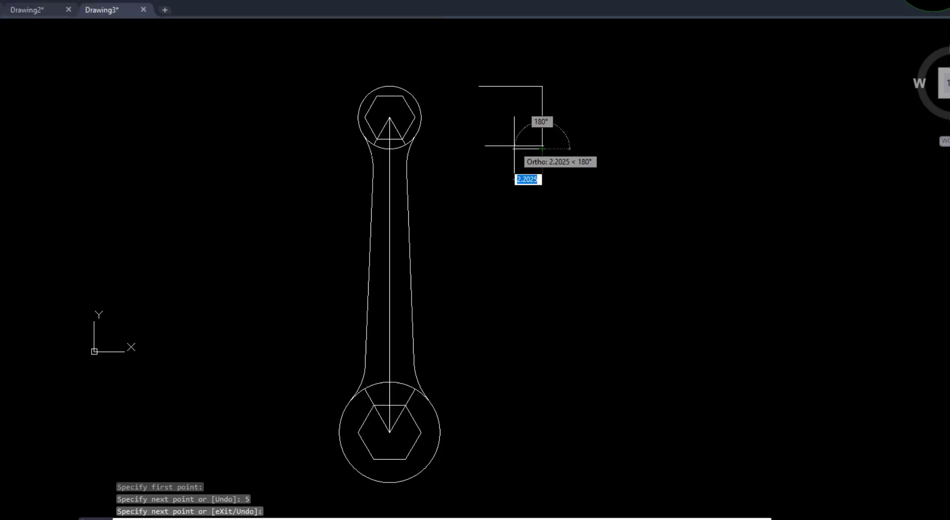
pyautogui.press('Return')
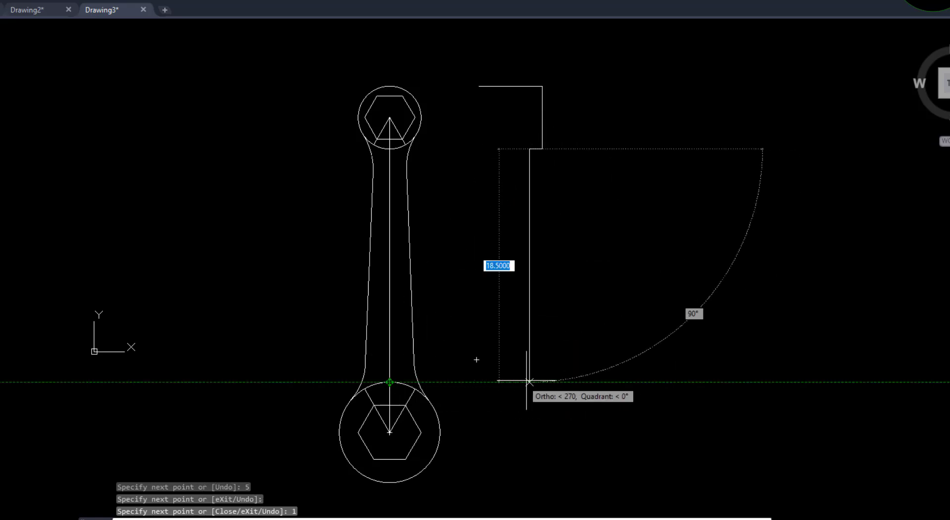
pyautogui.click(529, 382)
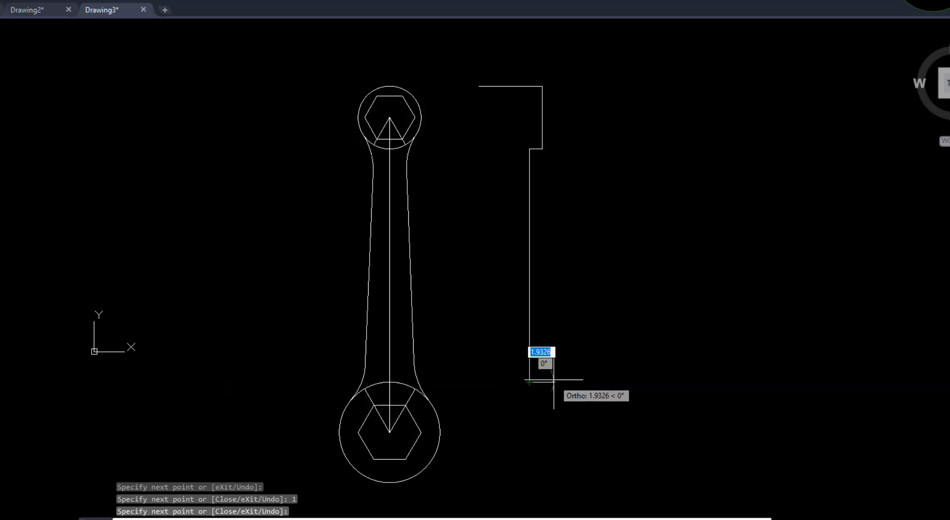
# Continue the side outline 1 unit outward, down to the lower circle's bottom level, and 5 units left as the bottom edge
pyautogui.press('Return')
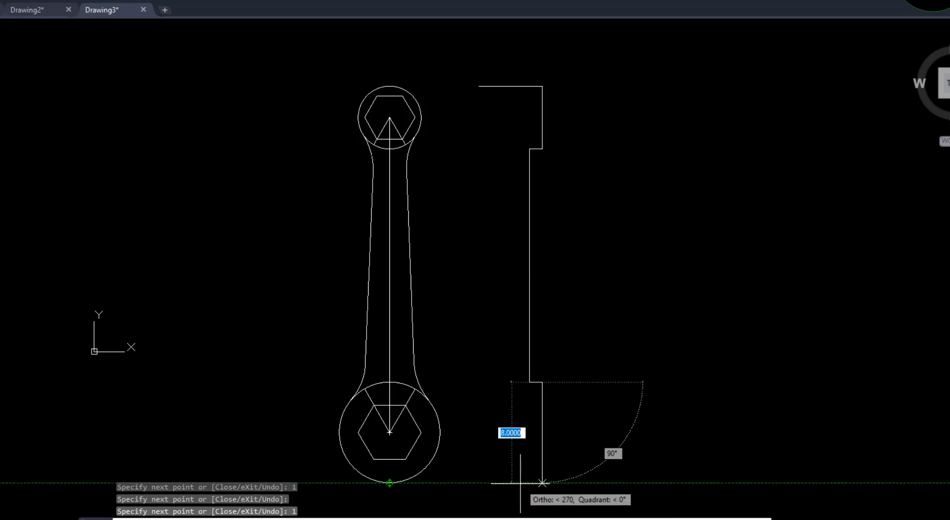
pyautogui.click(517, 483)
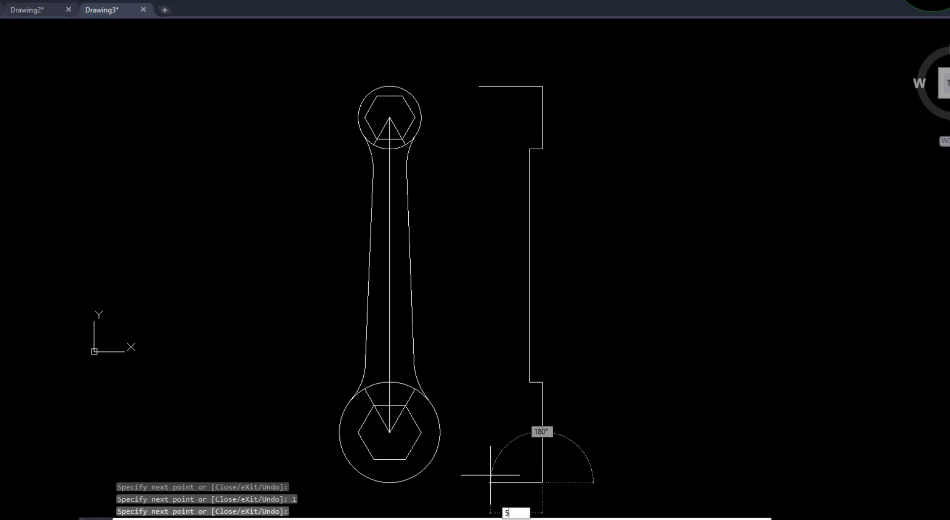
pyautogui.write('5')
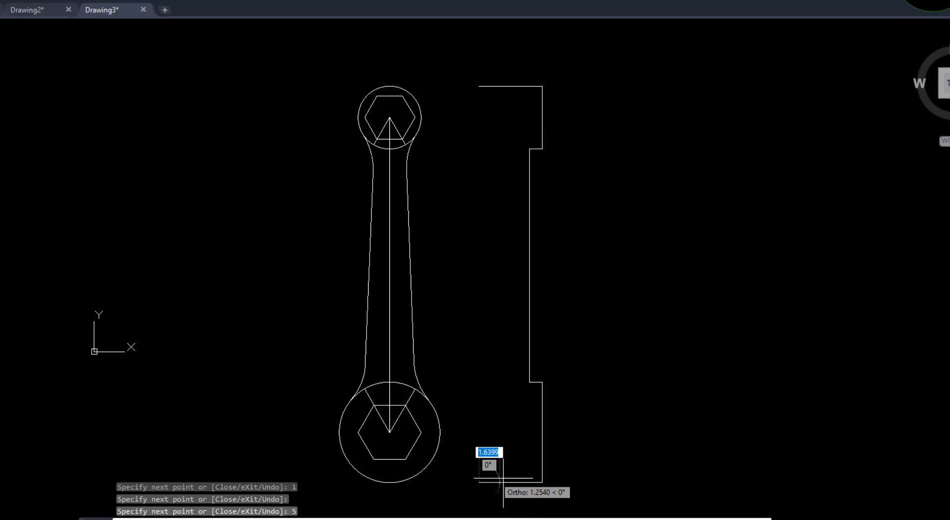
pyautogui.press('Return')
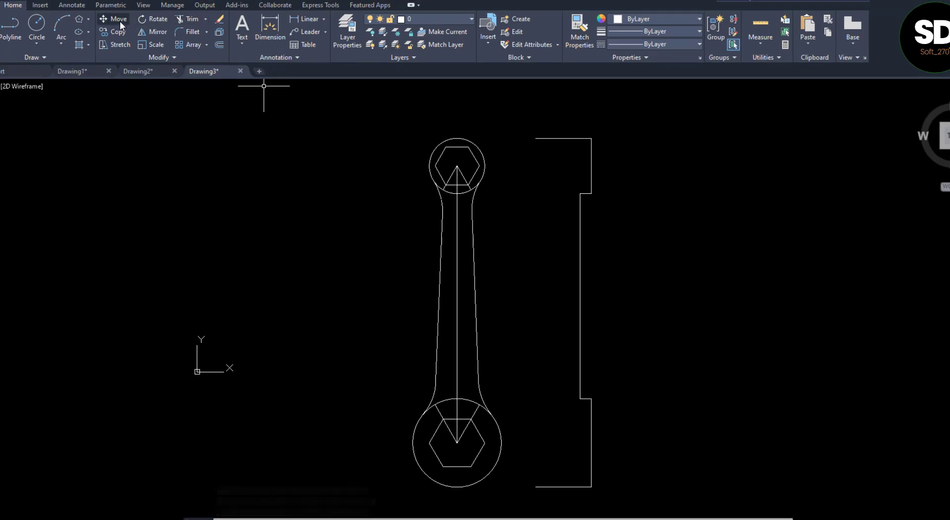
# Mirror the side view's five right-hand lines about the vertical through the midpoints of its top and bottom edges, keeping the originals
pyautogui.click(158, 31)
pyautogui.click(607, 163)
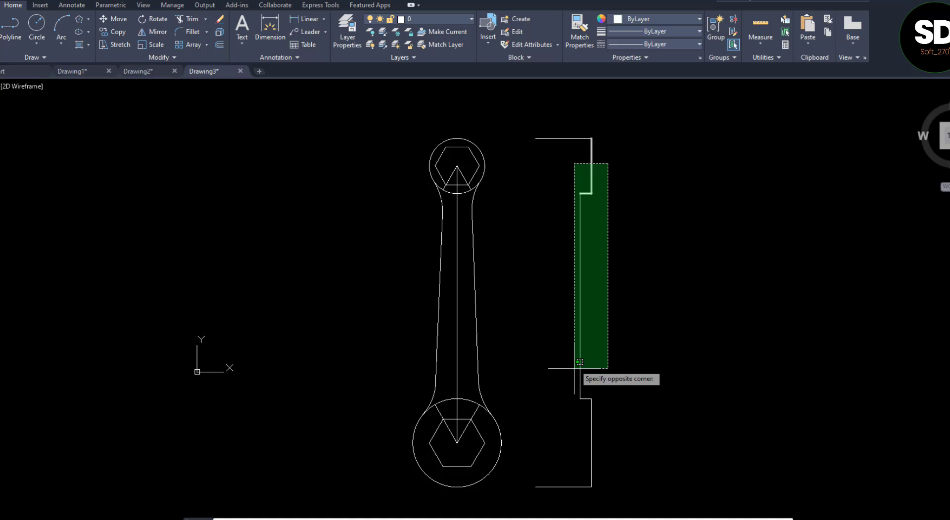
pyautogui.click(569, 445)
pyautogui.press('Return')
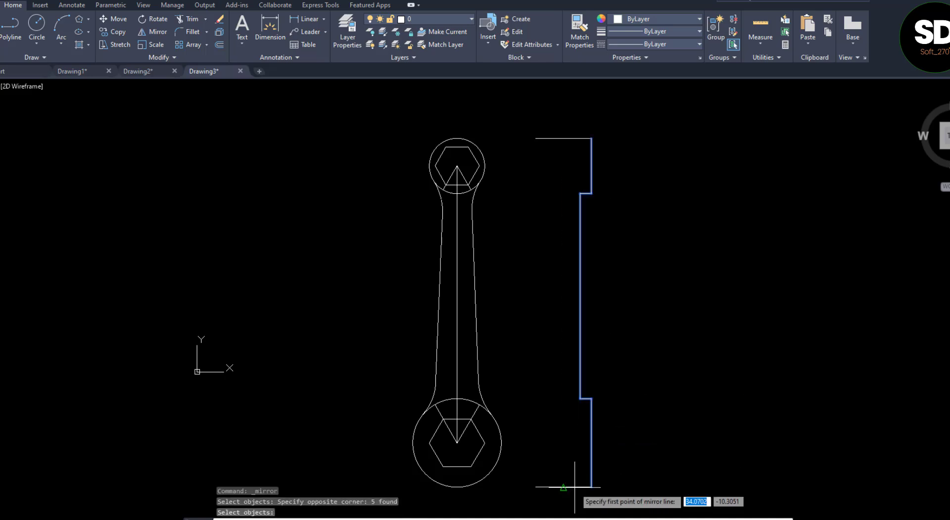
pyautogui.click(563, 487)
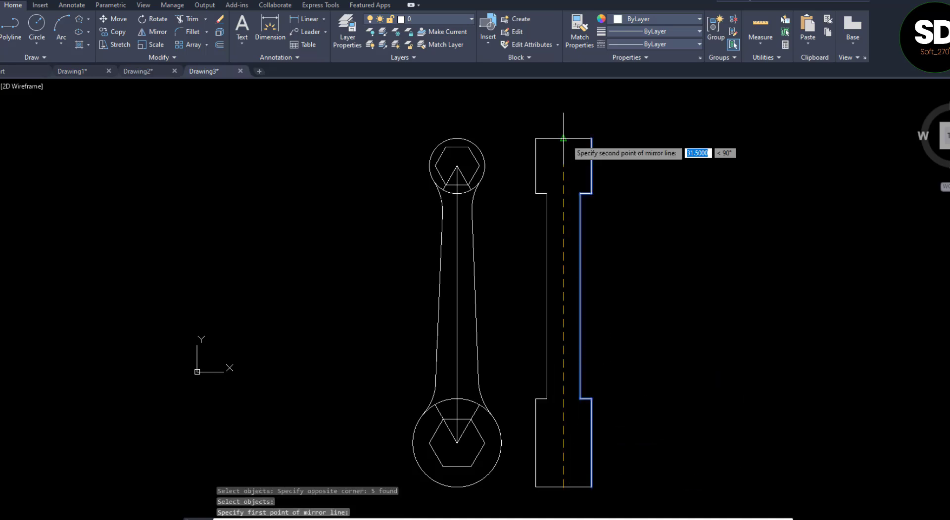
pyautogui.click(563, 139)
pyautogui.press('Return')
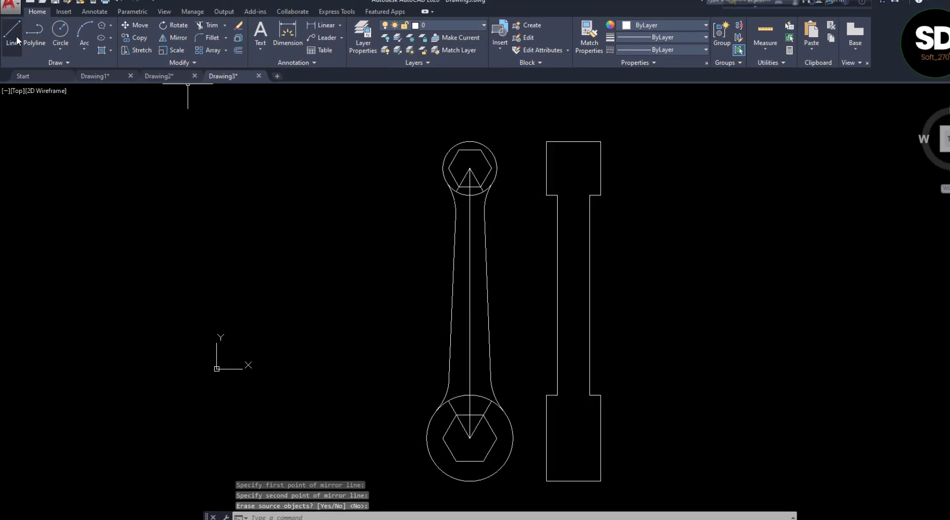
# Draw a vertical centre line through the side view, extending slightly beyond its top and bottom edges
pyautogui.write('l')
pyautogui.press('Return')
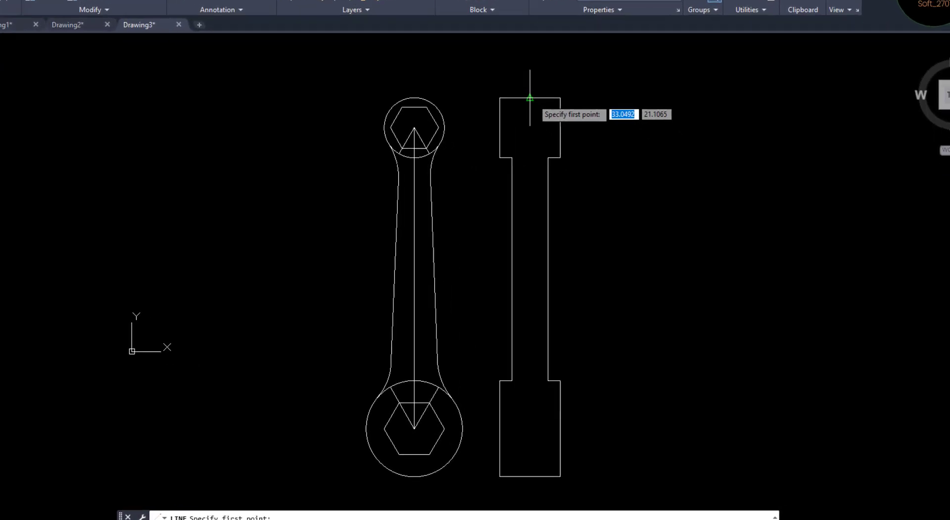
pyautogui.click(518, 76)
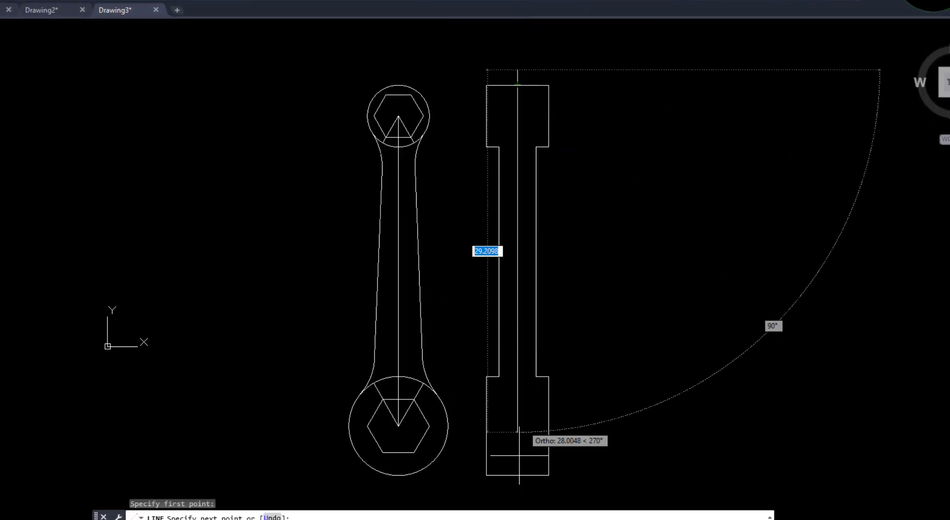
pyautogui.click(517, 477)
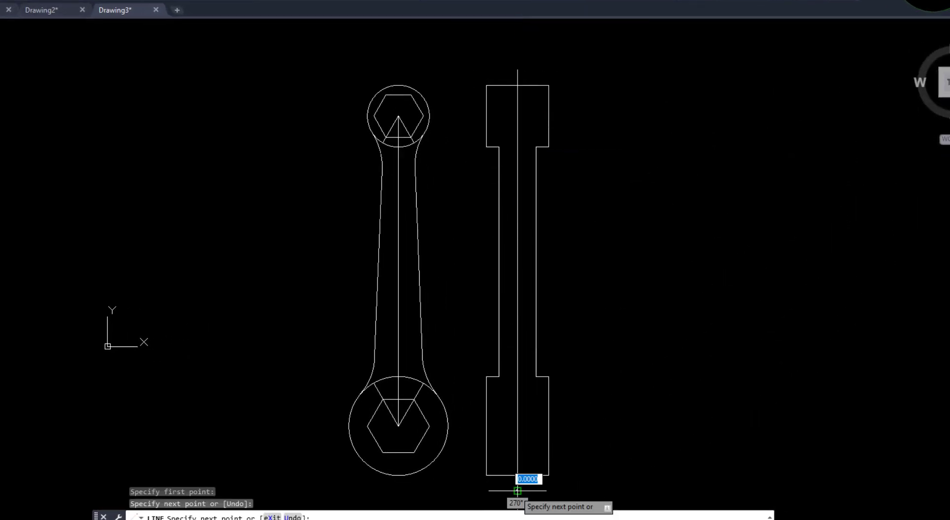
pyautogui.press('Return')
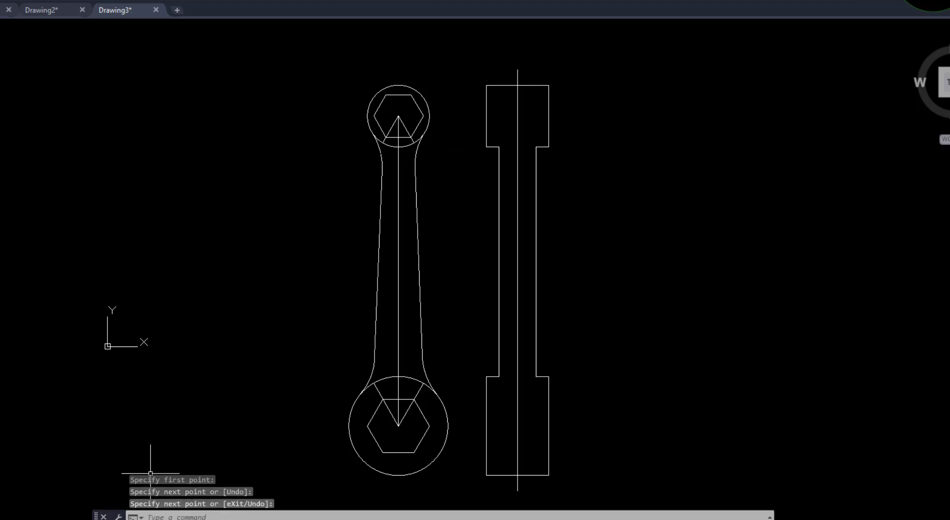
# Check the section in VIDEO 8.pdf, then draw 5-unit lines across the side view at the upper hexagon's top and bottom levels, joined along the right edge
pyautogui.click(203, 500)
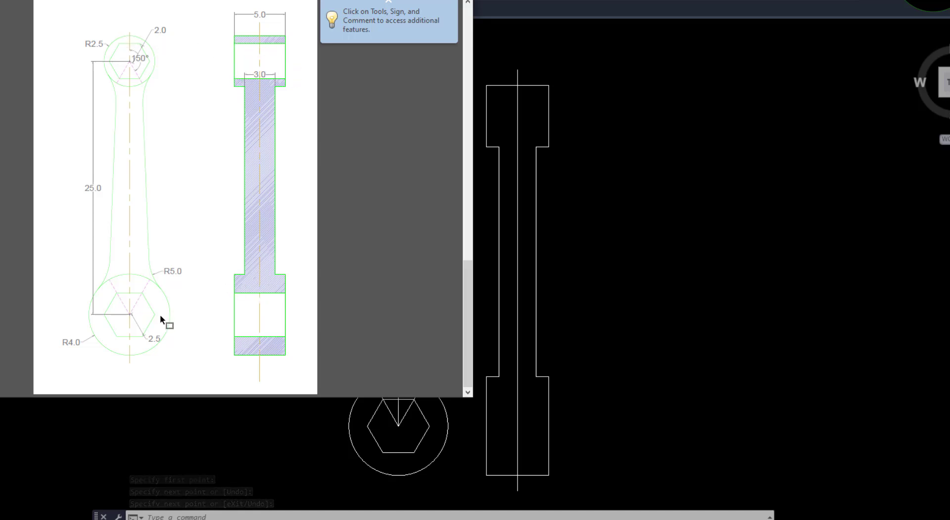
pyautogui.click(572, 247)
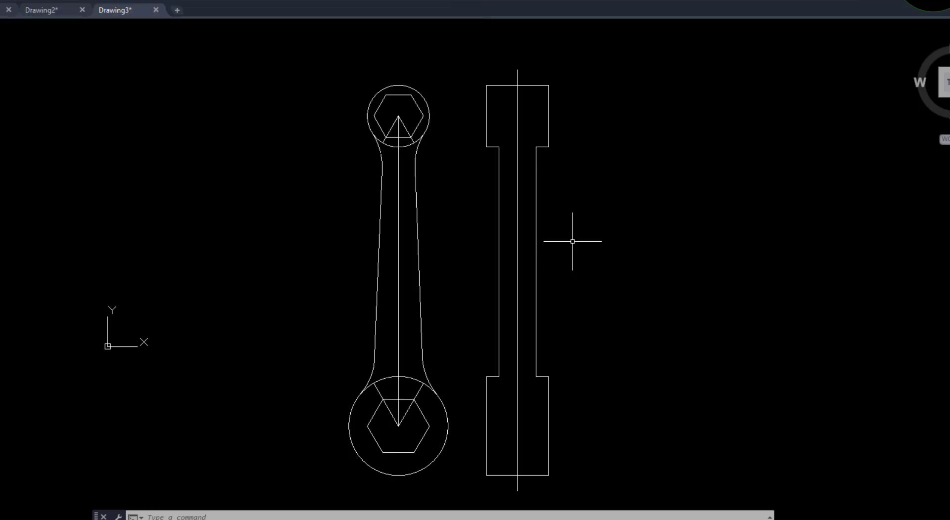
pyautogui.click(5, 27)
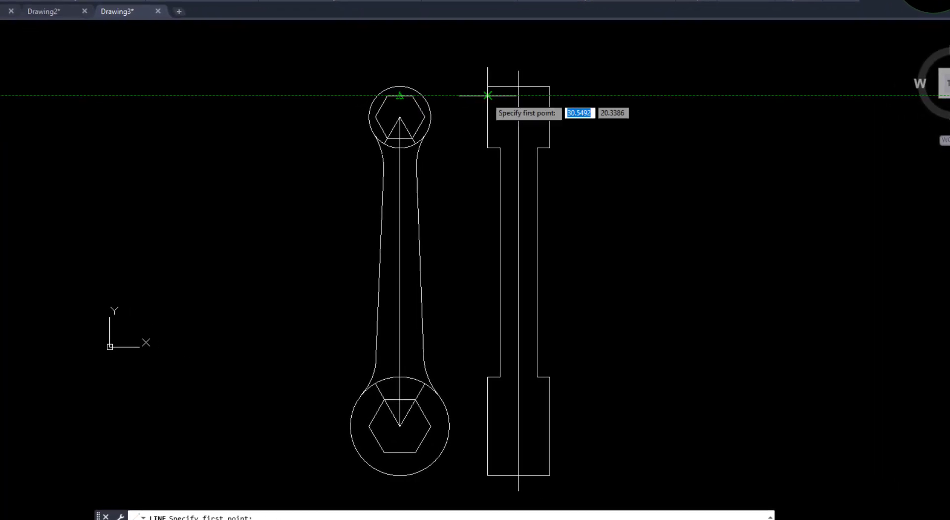
pyautogui.click(488, 87)
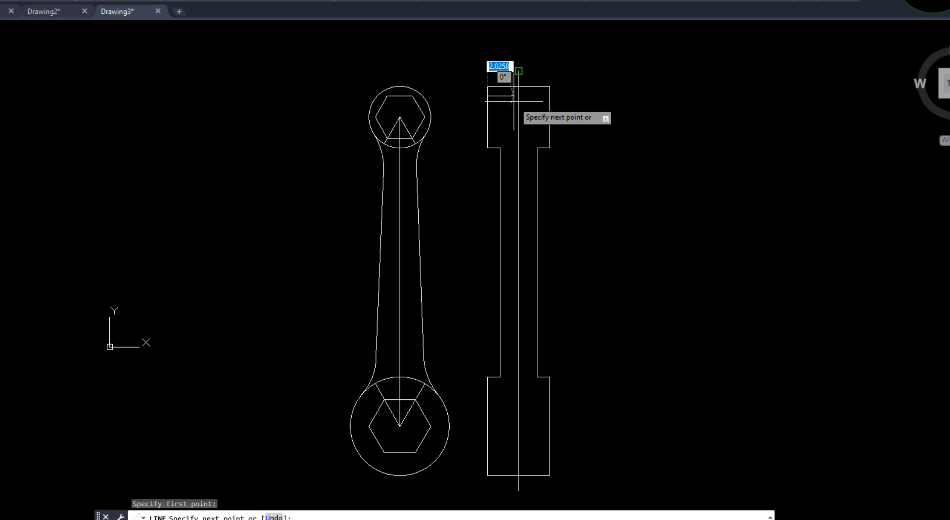
pyautogui.click(549, 95)
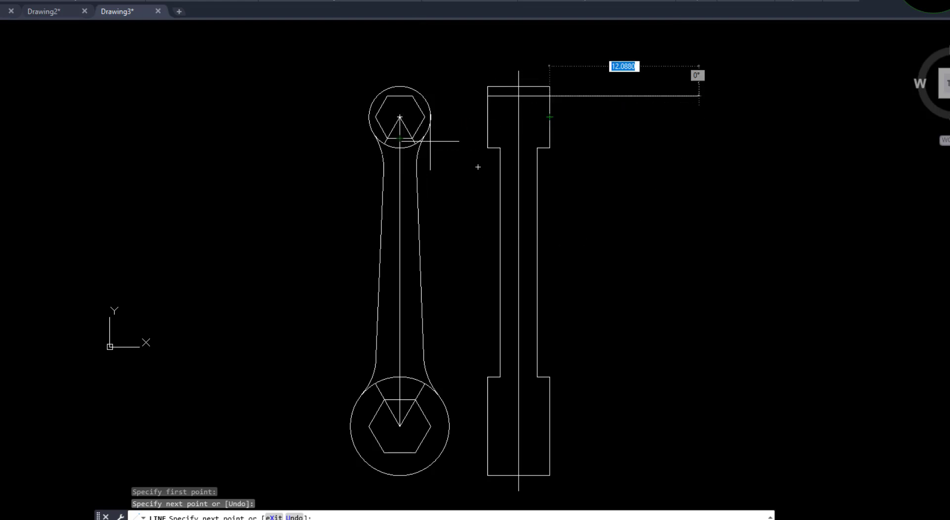
pyautogui.click(549, 138)
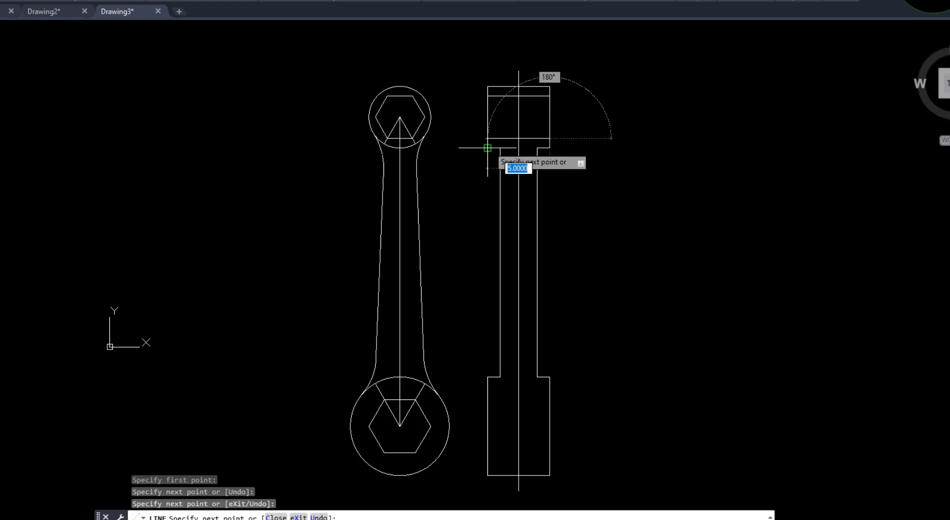
pyautogui.click(487, 138)
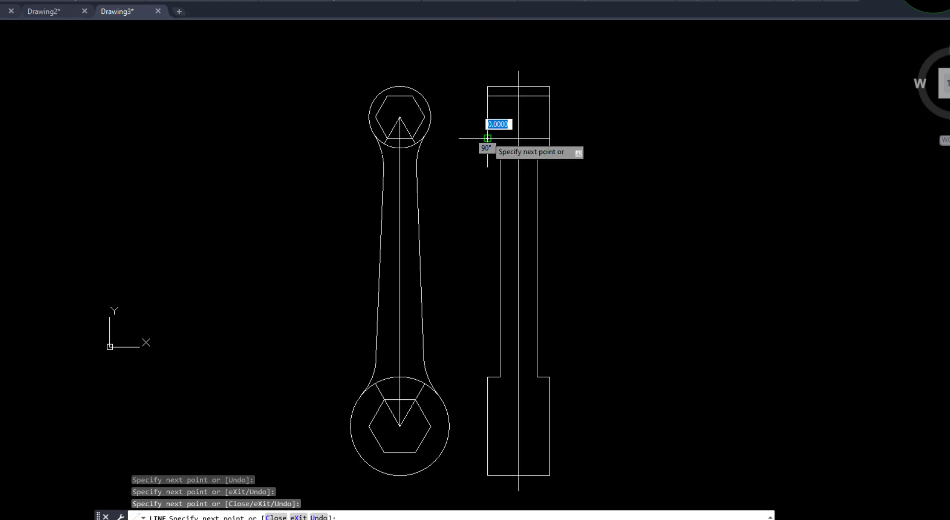
pyautogui.press('Return')
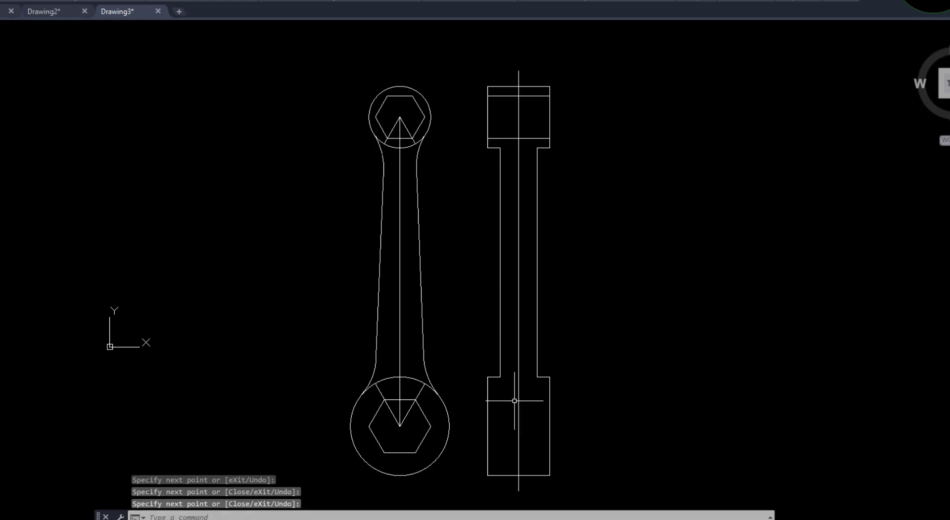
# Draw 5-unit lines across the side view's lower block at the lower hexagon's top and bottom levels, joined along the right edge
pyautogui.scroll(4, 532, 487)
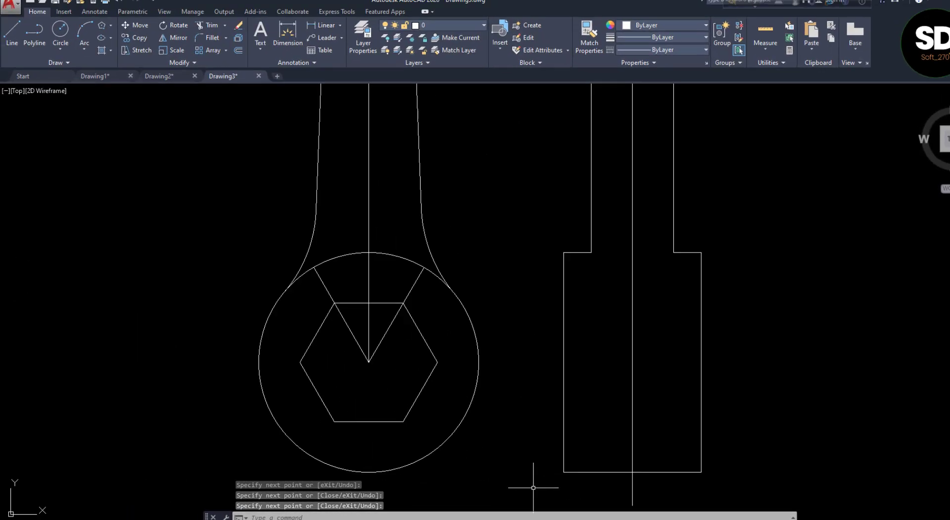
pyautogui.click(20, 43)
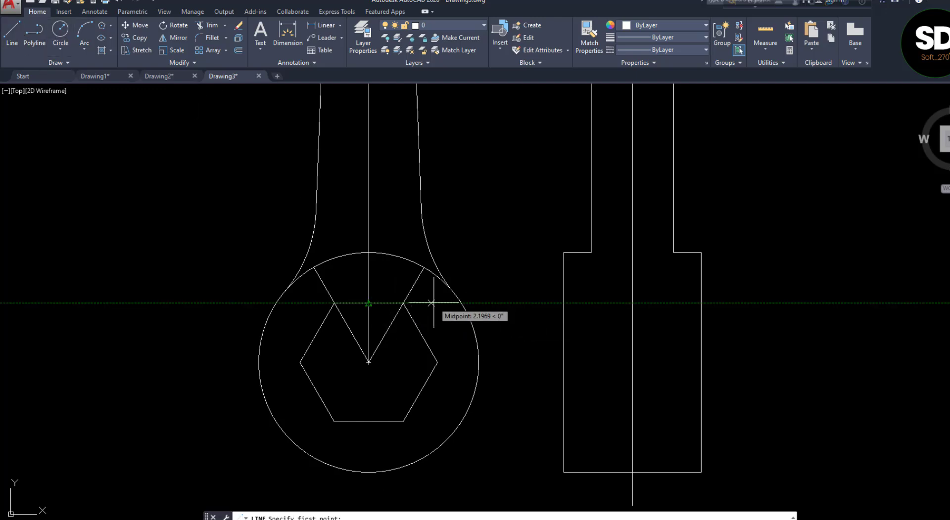
pyautogui.click(564, 303)
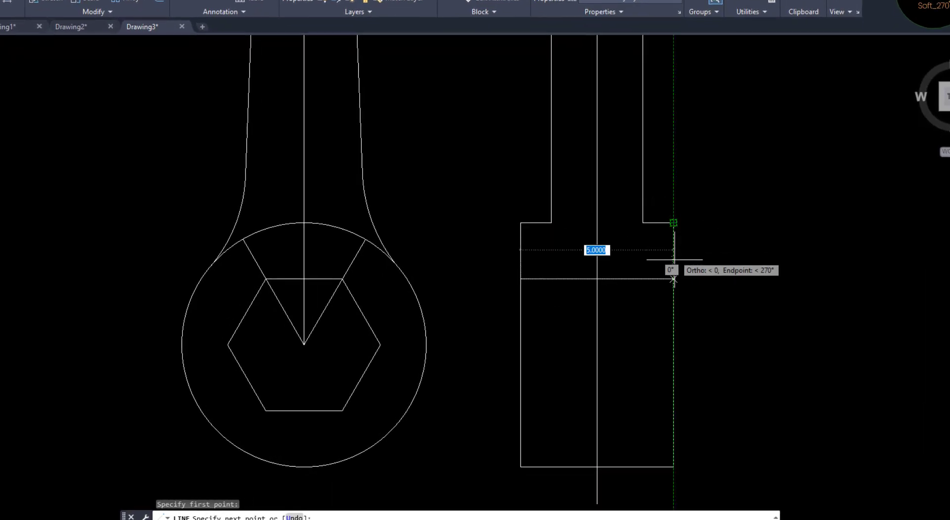
pyautogui.click(672, 279)
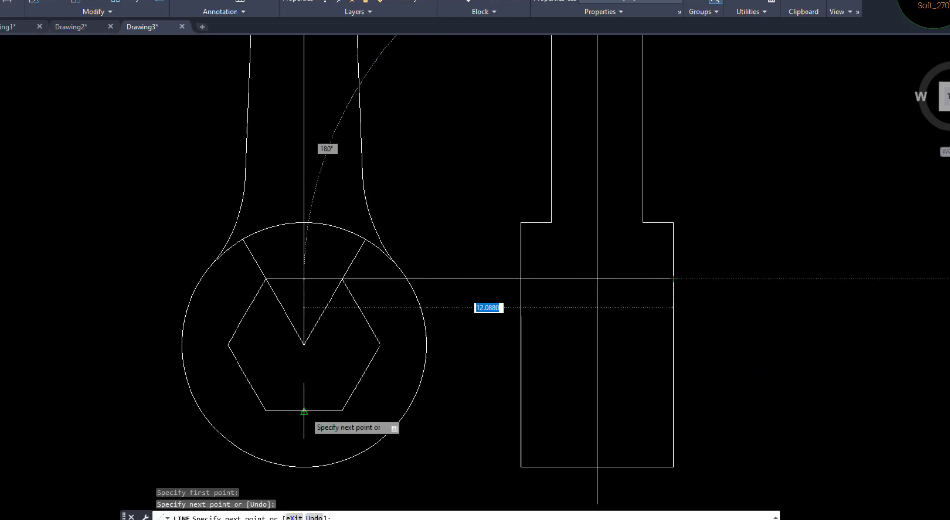
pyautogui.click(674, 411)
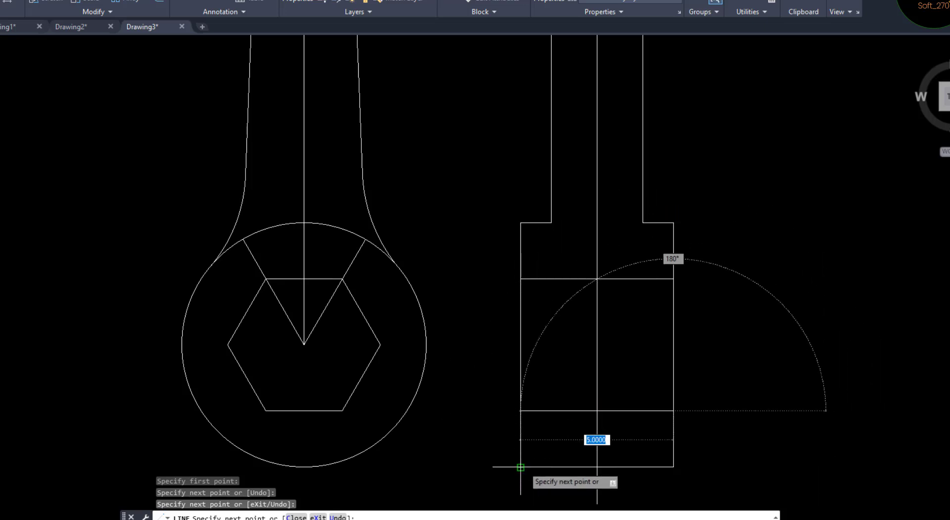
pyautogui.click(520, 412)
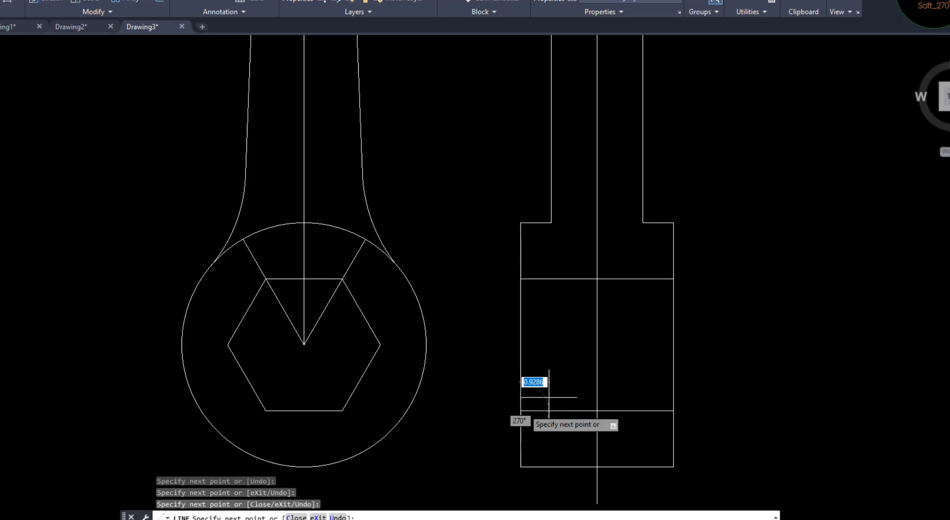
pyautogui.press('Return')
# Check the sectioned areas in VIDEO 8.pdf, then hatch both halves of the side view's top strip, handle section and bottom strip, leaving the hexagon openings empty
pyautogui.scroll(-6, 543, 383)
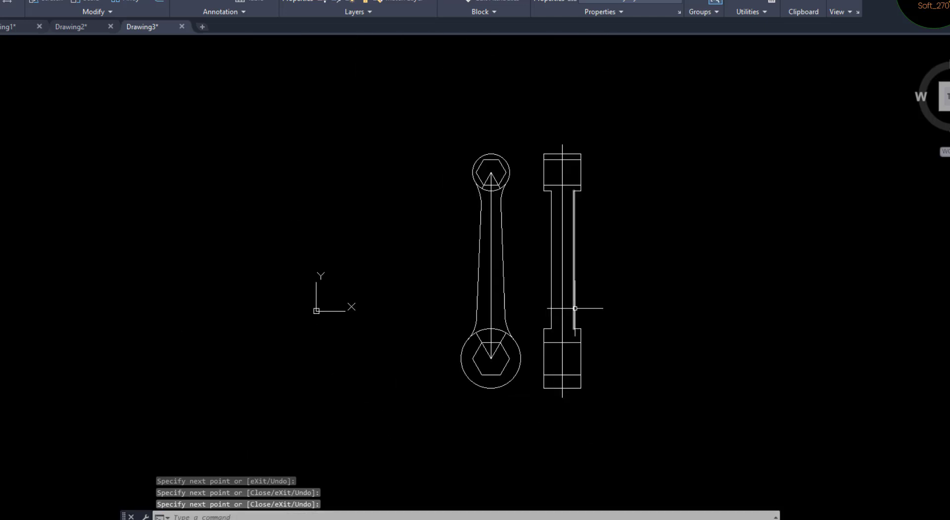
pyautogui.scroll(2, 597, 220)
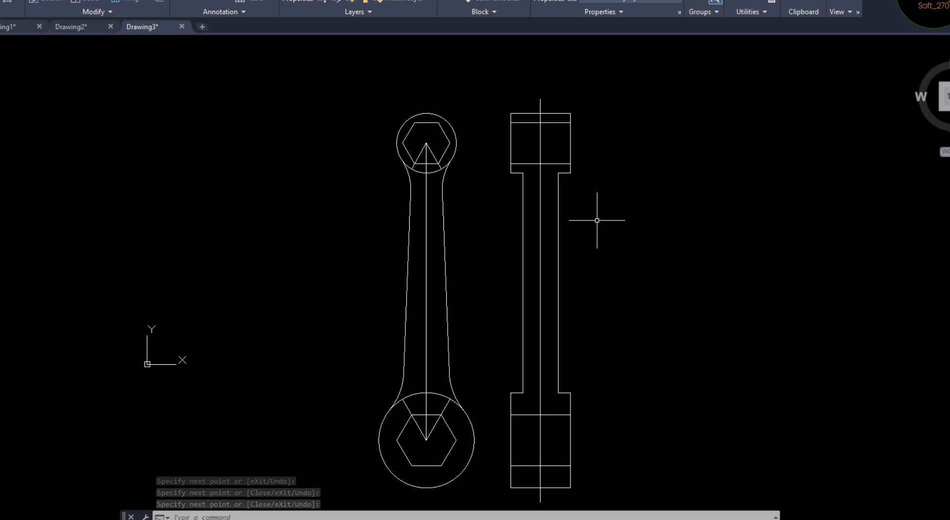
pyautogui.moveTo(586, 256); pyautogui.dragTo(582, 244, button='middle')
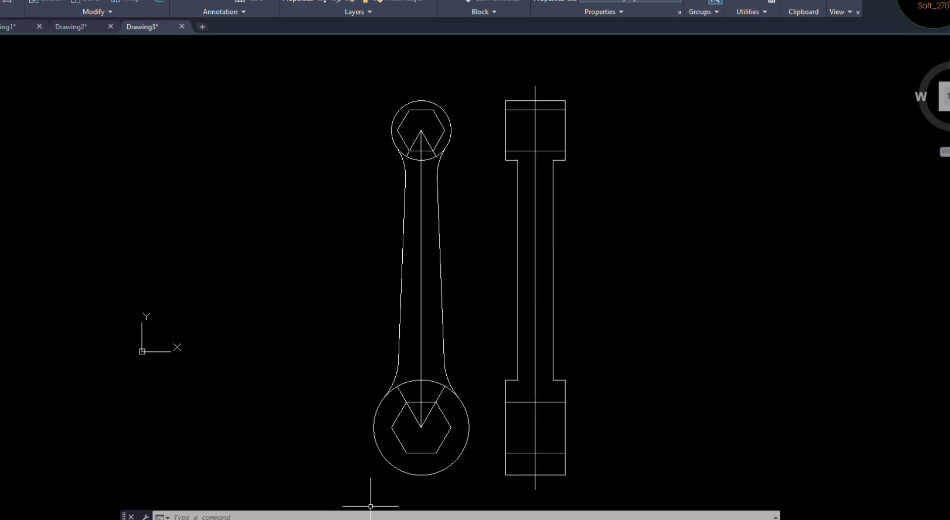
pyautogui.hotkey('alt', 'Tab')
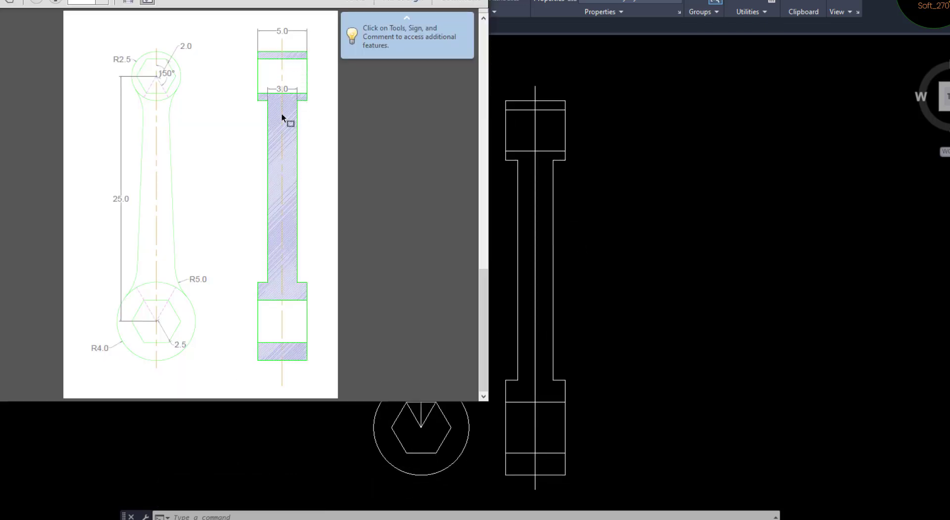
pyautogui.hotkey('alt', 'Tab')
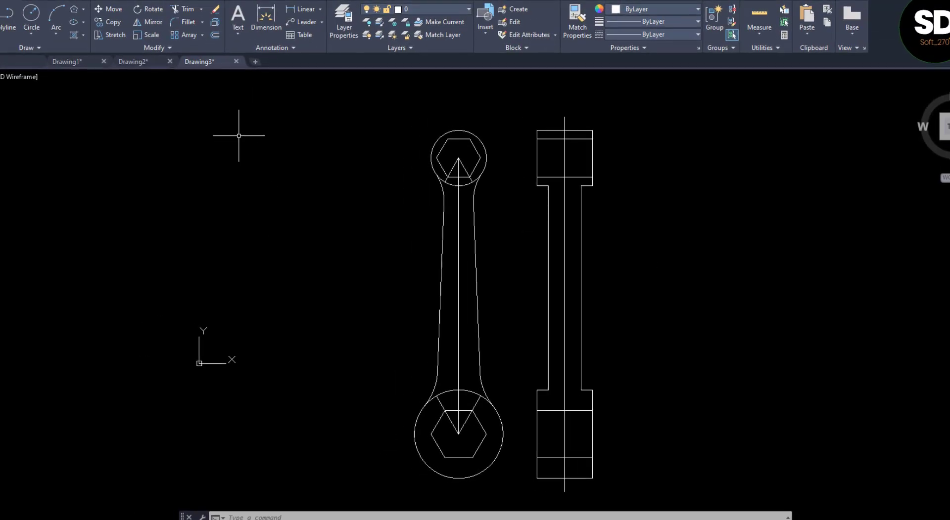
pyautogui.write('h')
pyautogui.press('Return')
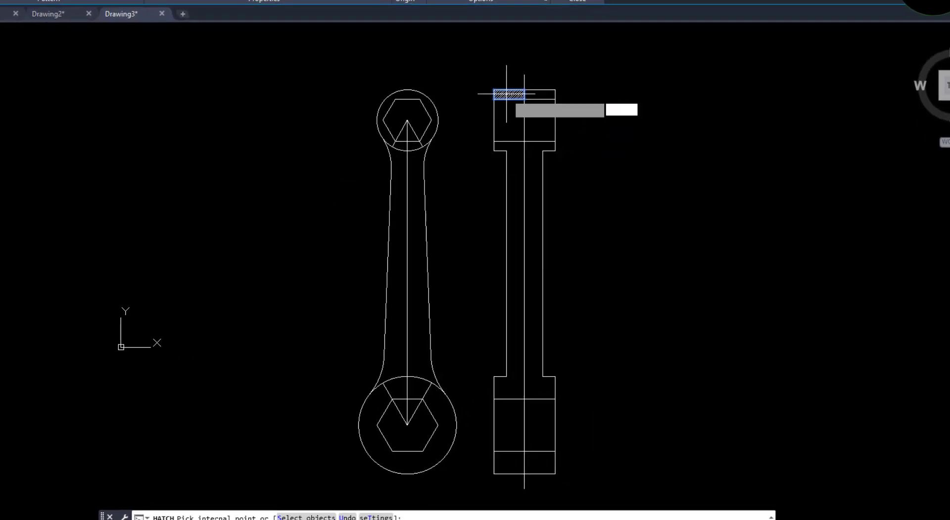
pyautogui.click(502, 92)
pyautogui.click(549, 94)
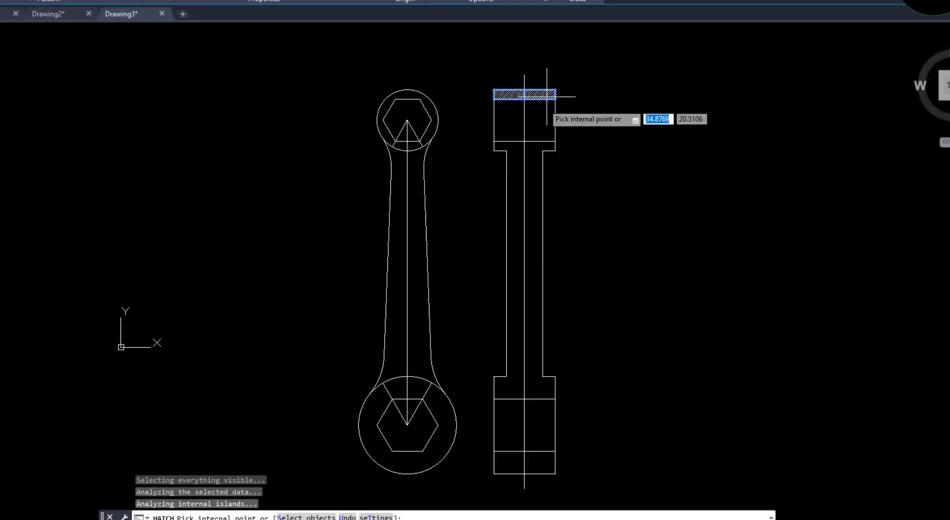
pyautogui.click(537, 187)
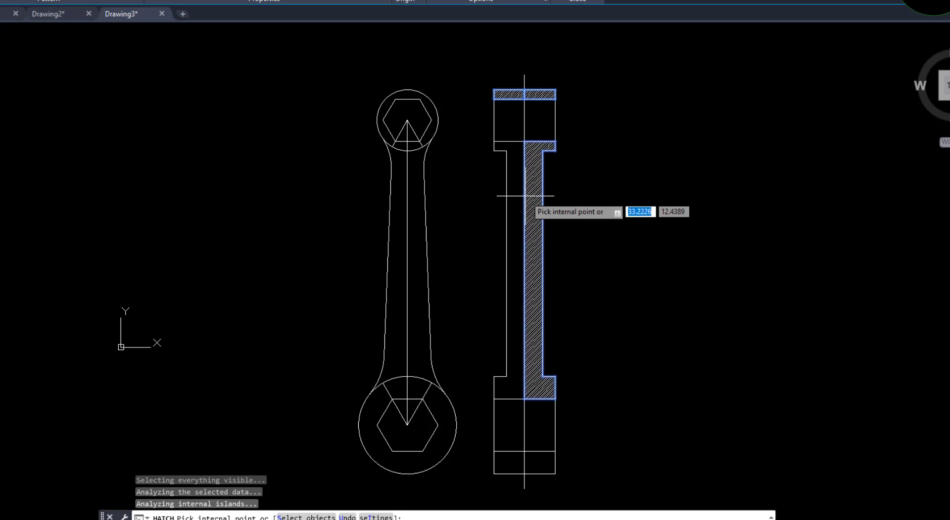
pyautogui.click(517, 191)
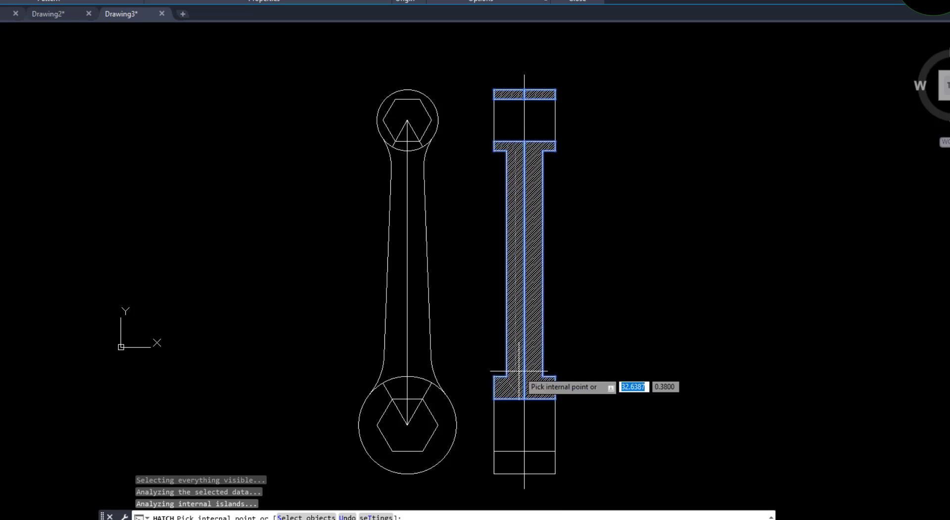
pyautogui.click(538, 463)
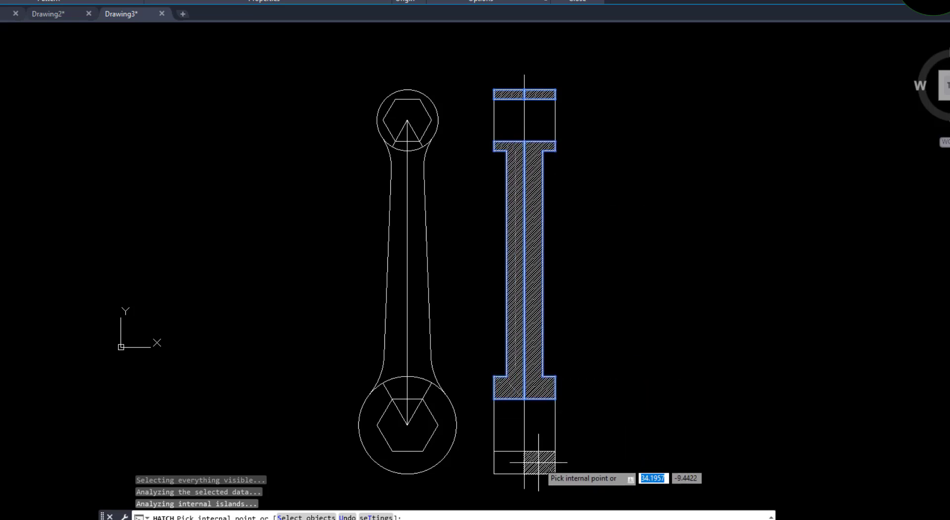
pyautogui.click(506, 463)
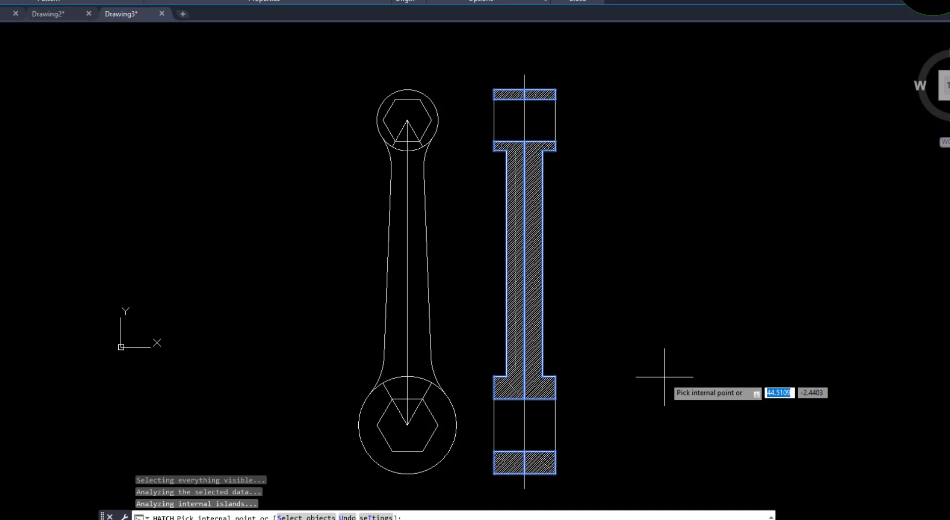
pyautogui.press('Return')
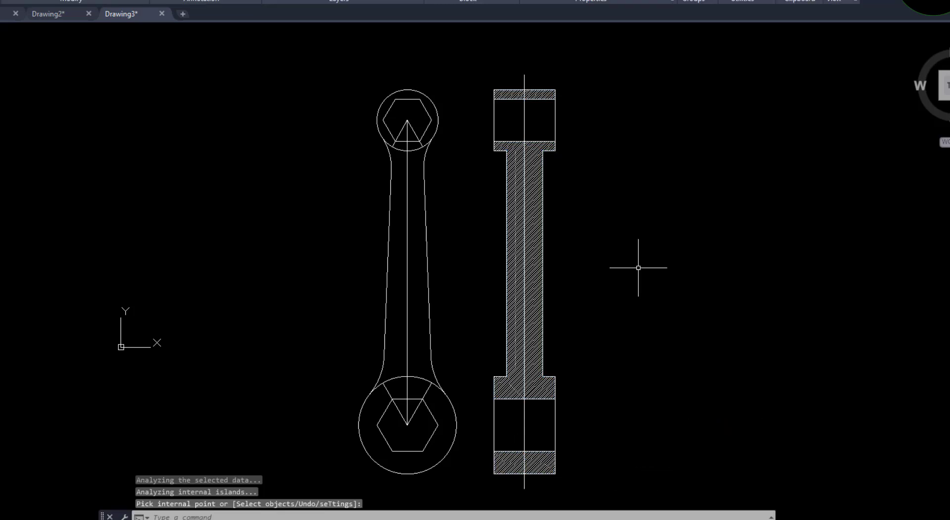
# Stretch both ends of the front view's vertical centre line slightly beyond the upper and lower circles
pyautogui.click(408, 177)
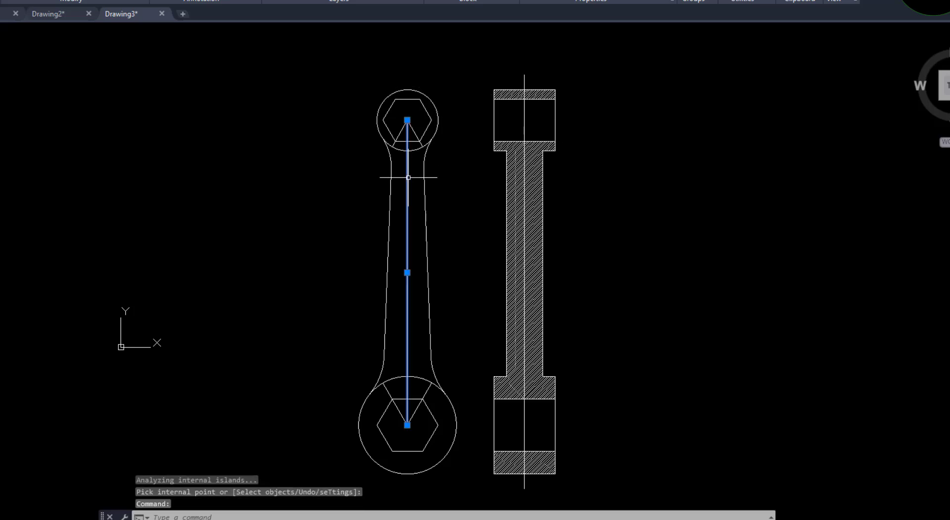
pyautogui.click(407, 120)
pyautogui.click(406, 74)
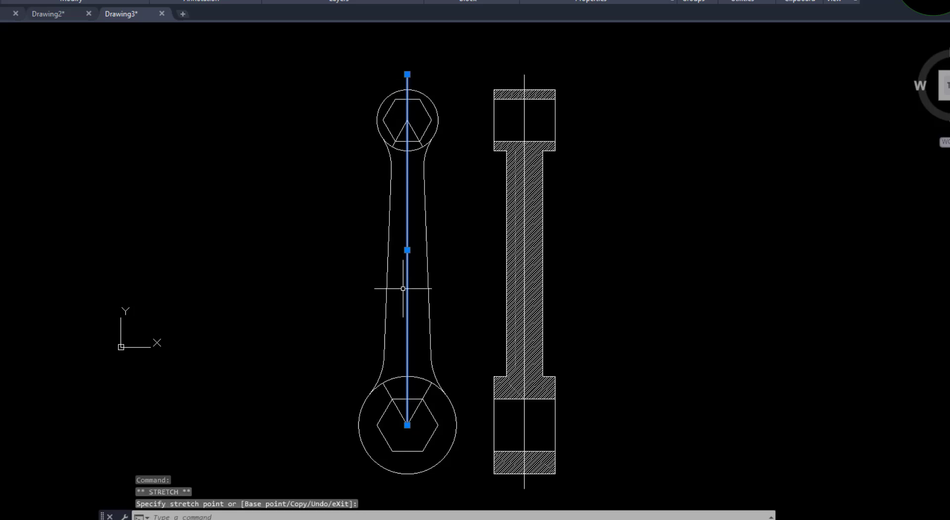
pyautogui.click(408, 425)
pyautogui.click(408, 487)
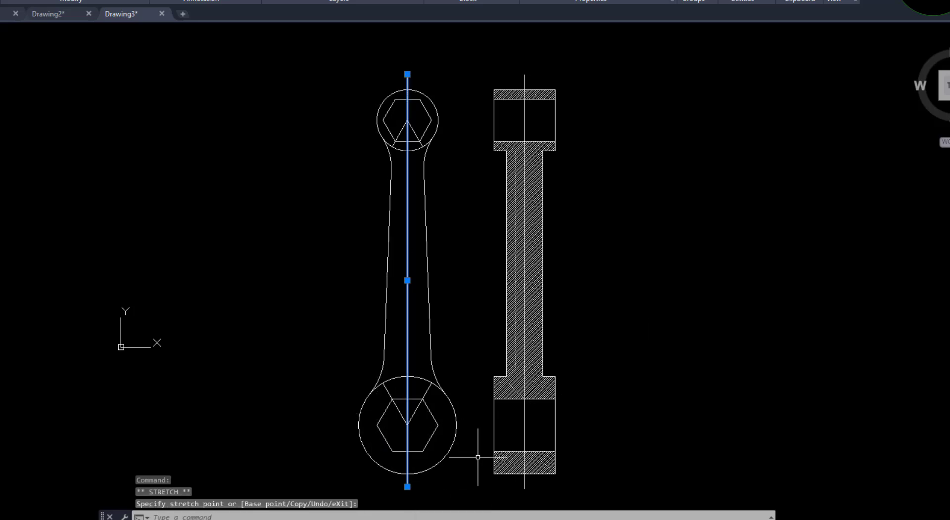
pyautogui.press('Escape')
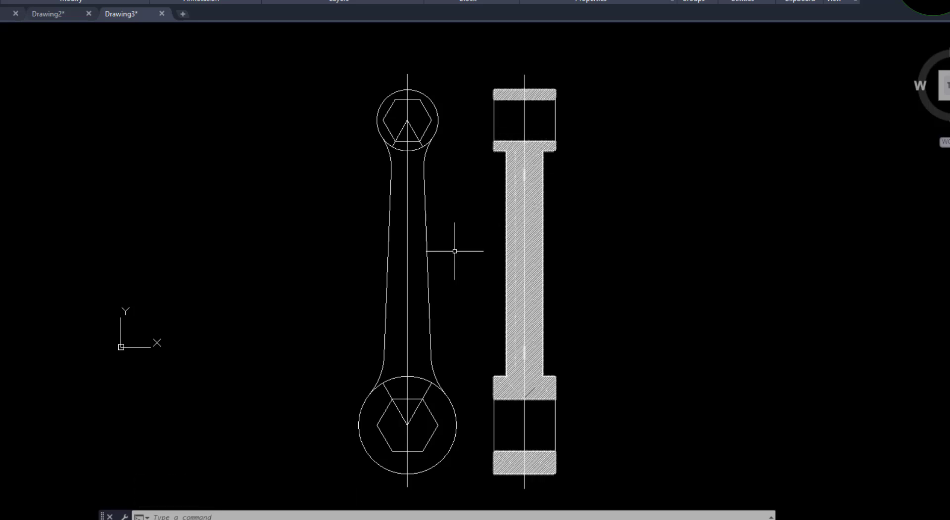
# Use DesignCenter to copy the center, hatch and hidden layers from Drawing1.dwg into the current drawing
pyautogui.write('d')
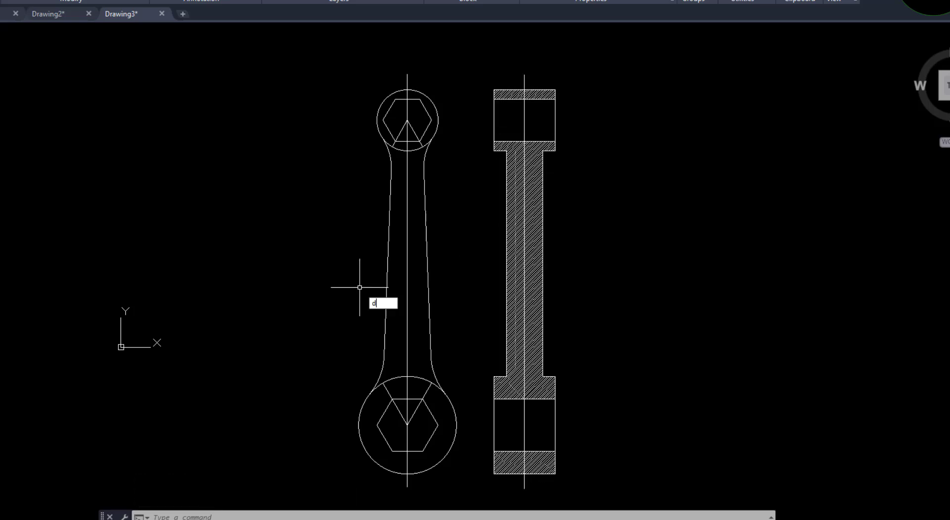
pyautogui.write('c')
pyautogui.press('Return')
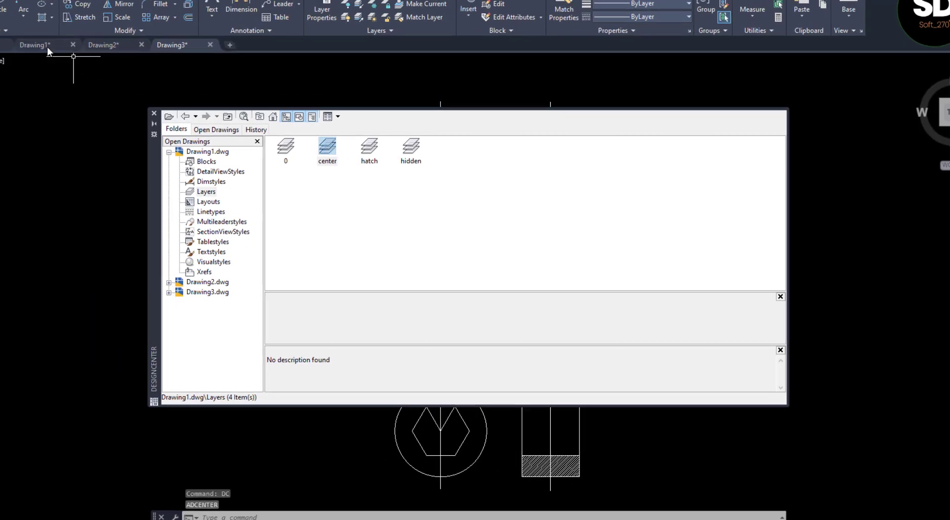
pyautogui.click(213, 154)
pyautogui.doubleClick(414, 151)
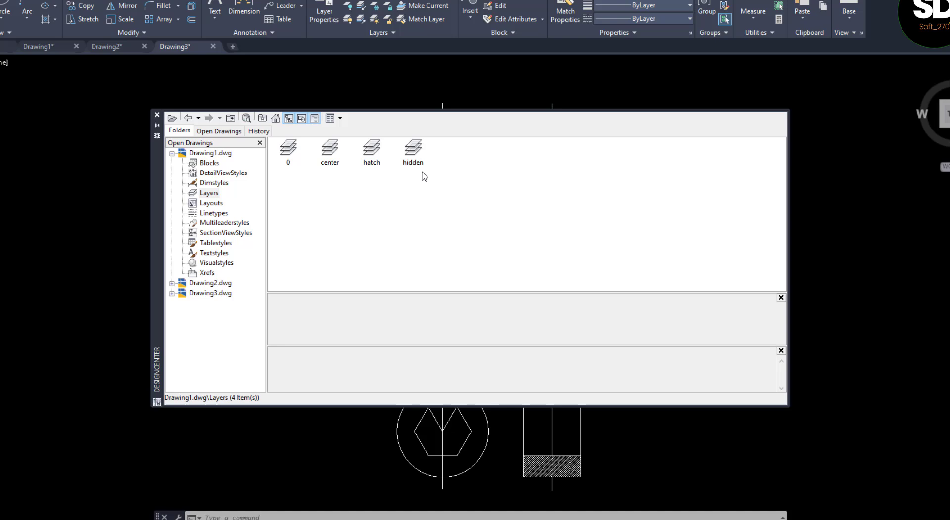
pyautogui.click(413, 151)
pyautogui.keyDown('ctrl'); pyautogui.click(372, 151); pyautogui.keyUp('ctrl')
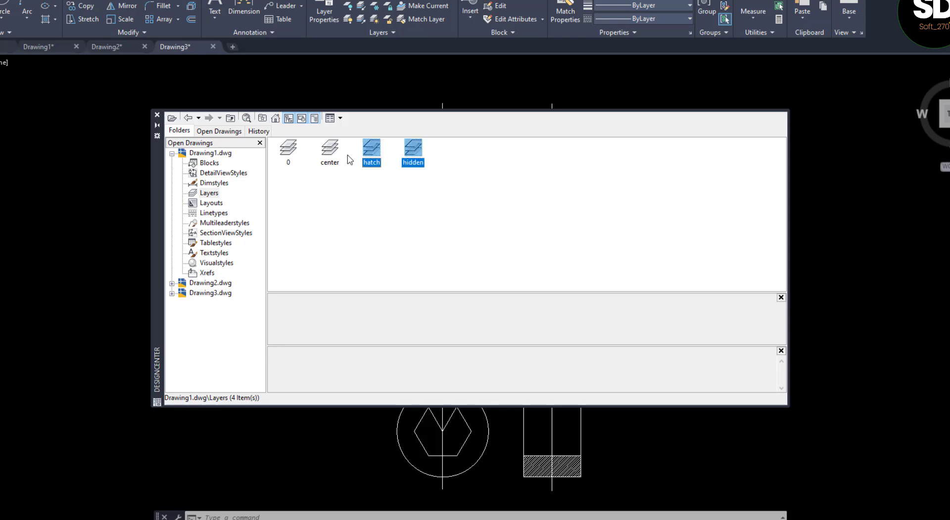
pyautogui.keyDown('ctrl'); pyautogui.click(328, 157); pyautogui.keyUp('ctrl')
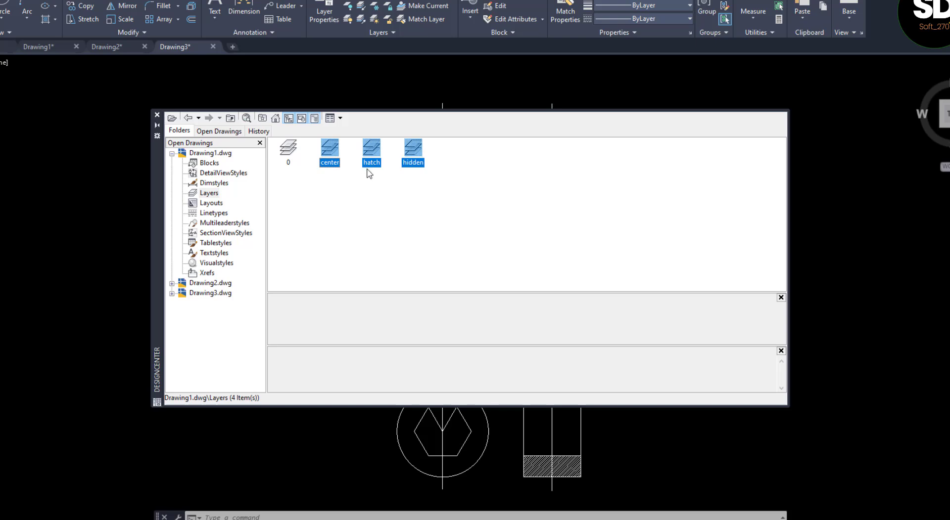
pyautogui.moveTo(550, 235); pyautogui.dragTo(883, 339)
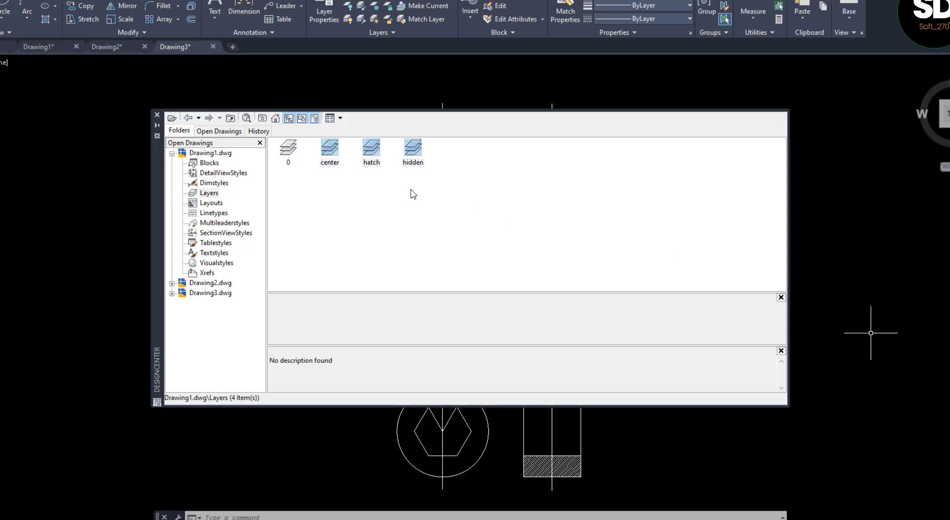
pyautogui.click(157, 116)
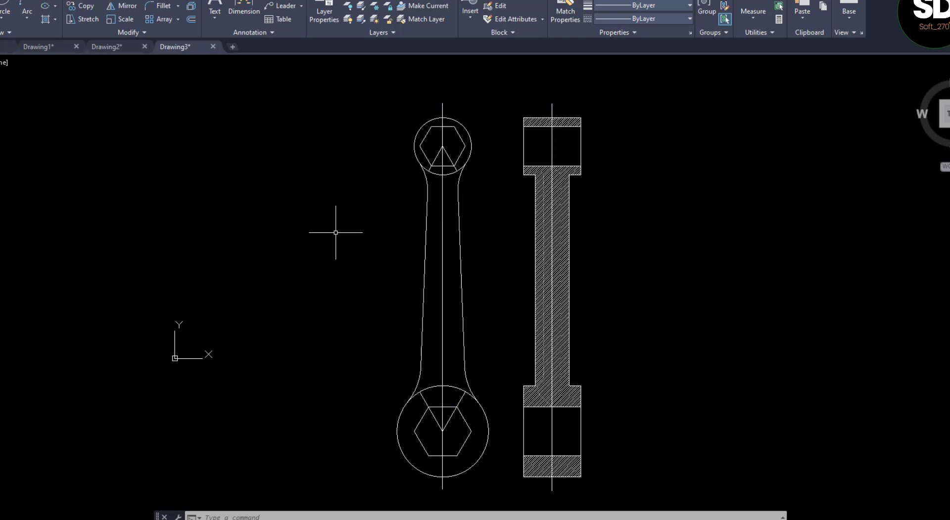
# Assign the vertical centre lines of the front view and side view to the center layer
pyautogui.click(442, 241)
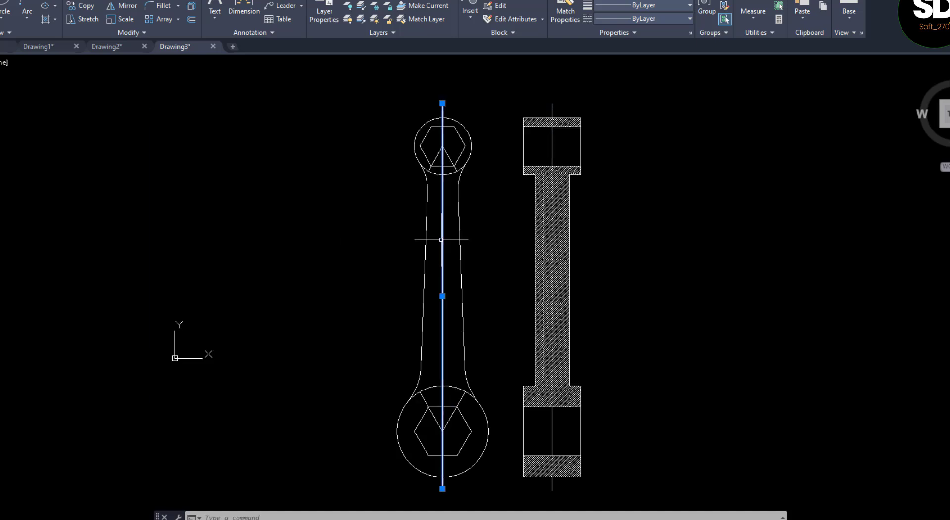
pyautogui.click(552, 146)
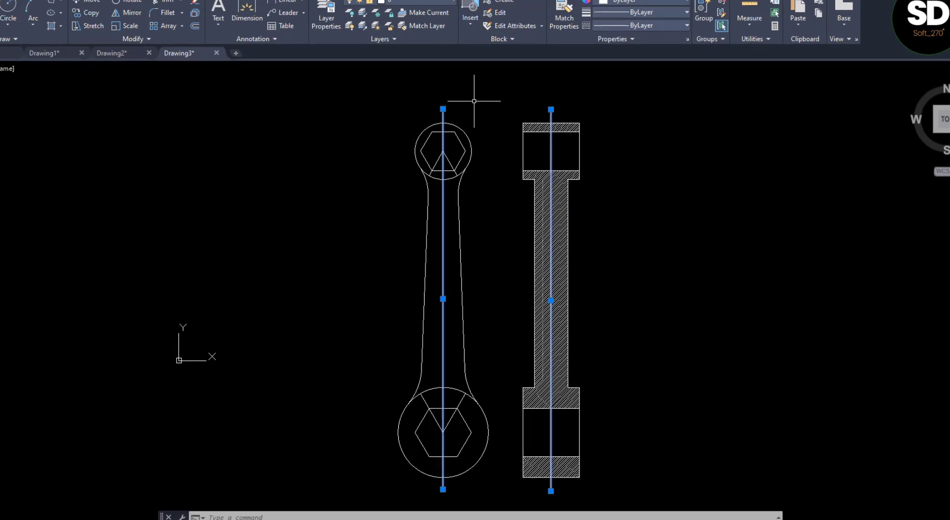
pyautogui.click(401, 20)
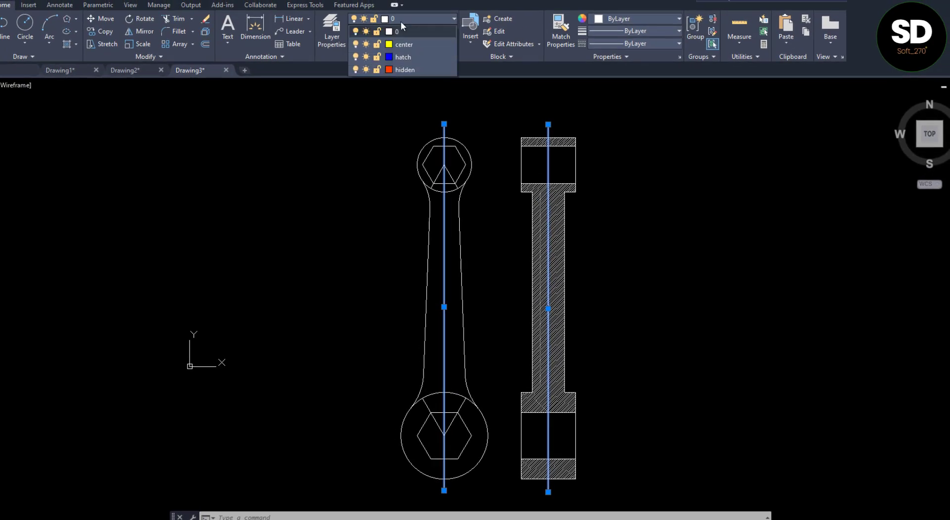
pyautogui.click(402, 43)
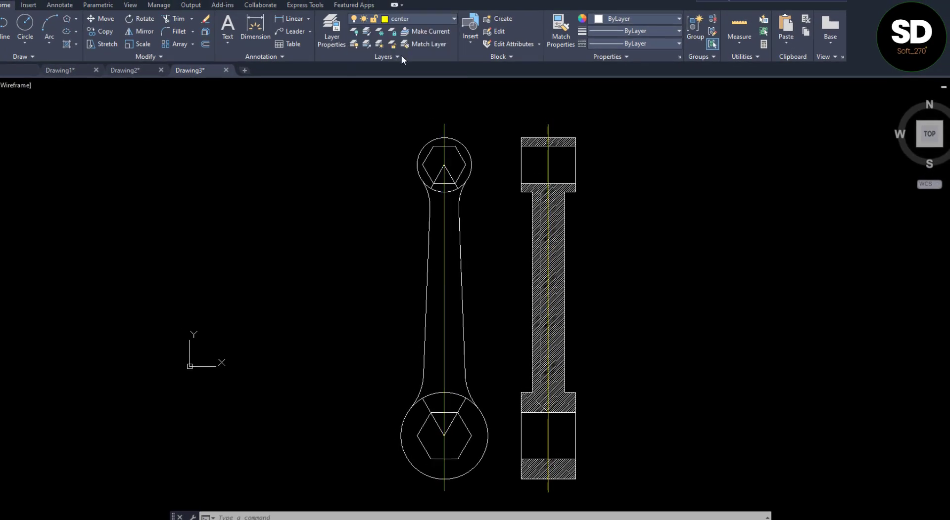
pyautogui.press('Escape')
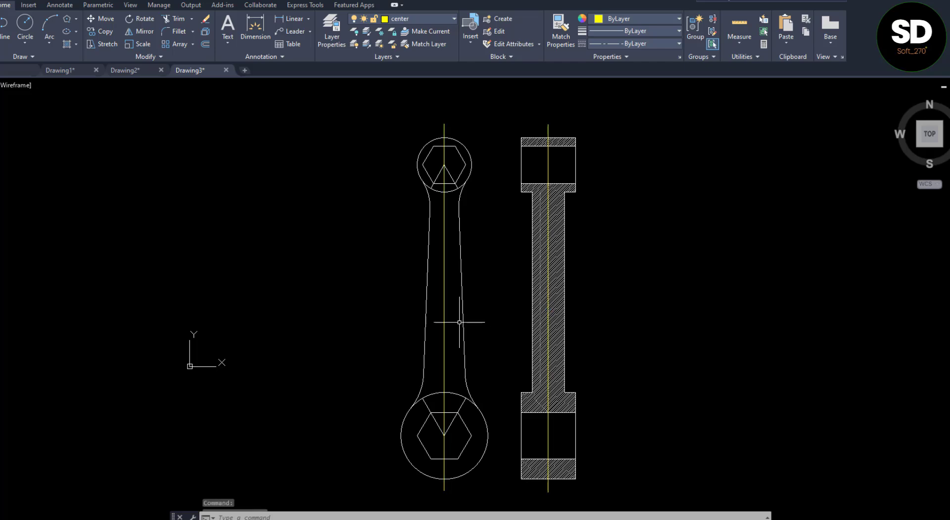
# Try a global linetype scale factor of 10, and replace it with 0.1 for the centre lines
pyautogui.scroll(6, 437, 298)
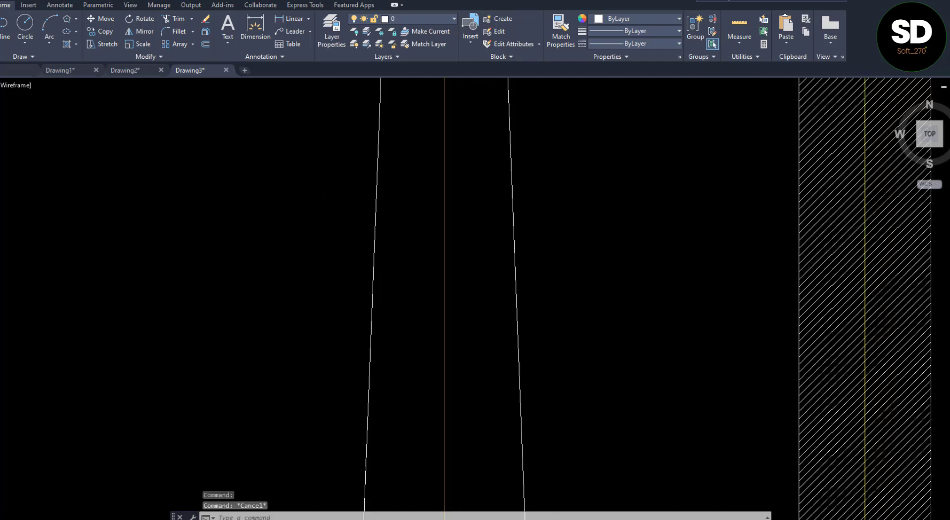
pyautogui.scroll(-8, 457, 268)
pyautogui.scroll(2, 456, 269)
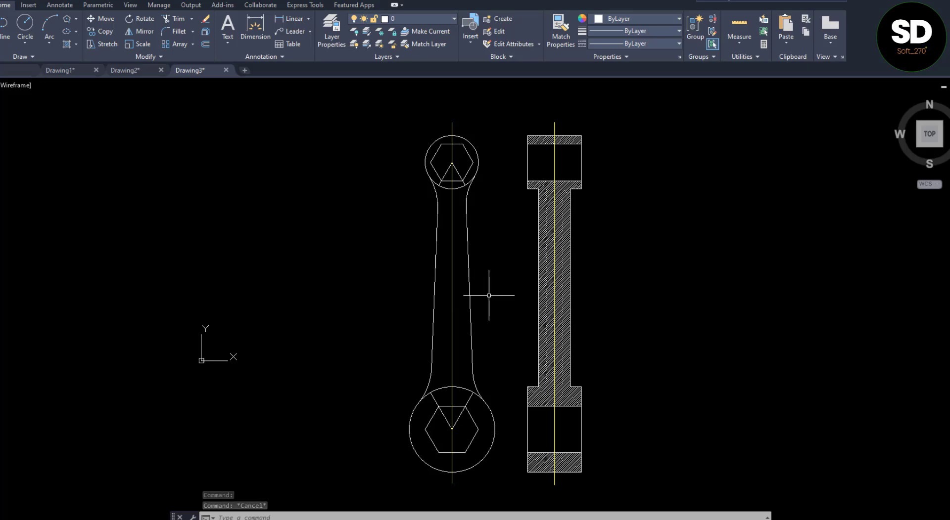
pyautogui.write('l')
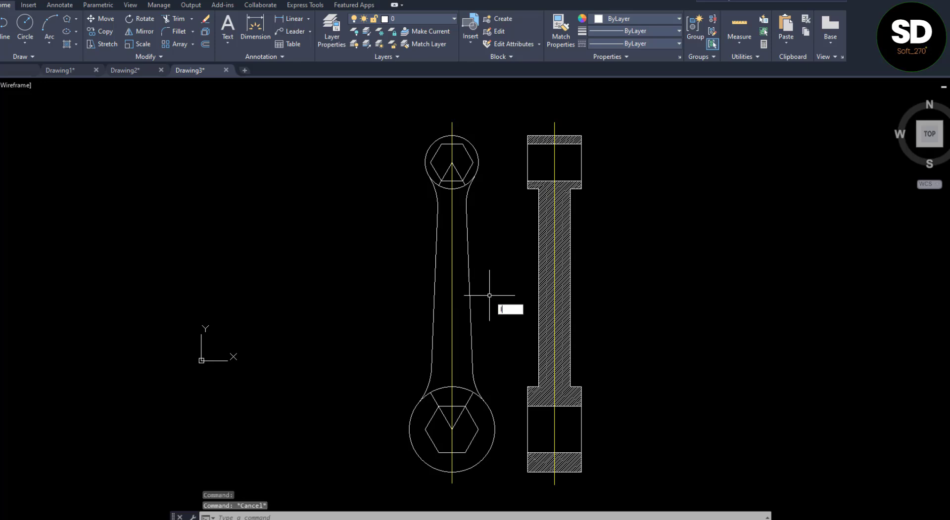
pyautogui.press('Return')
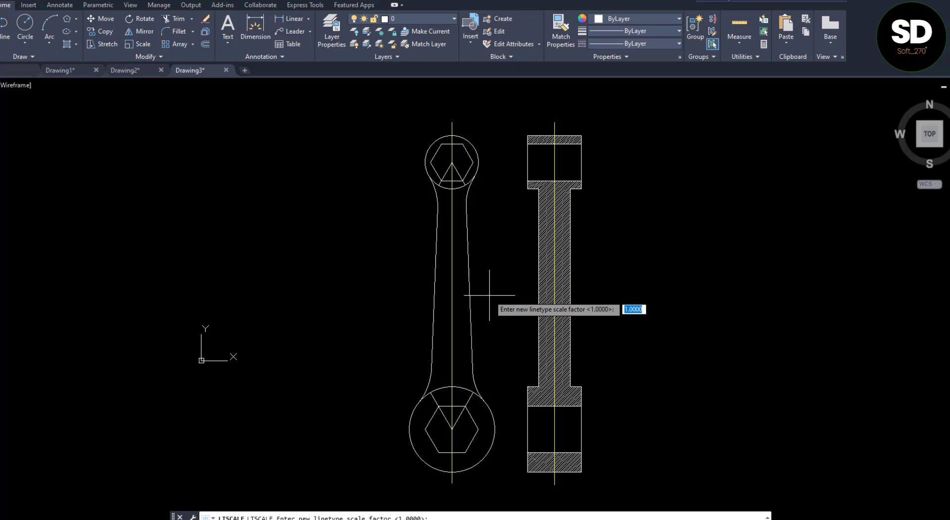
pyautogui.press('Return')
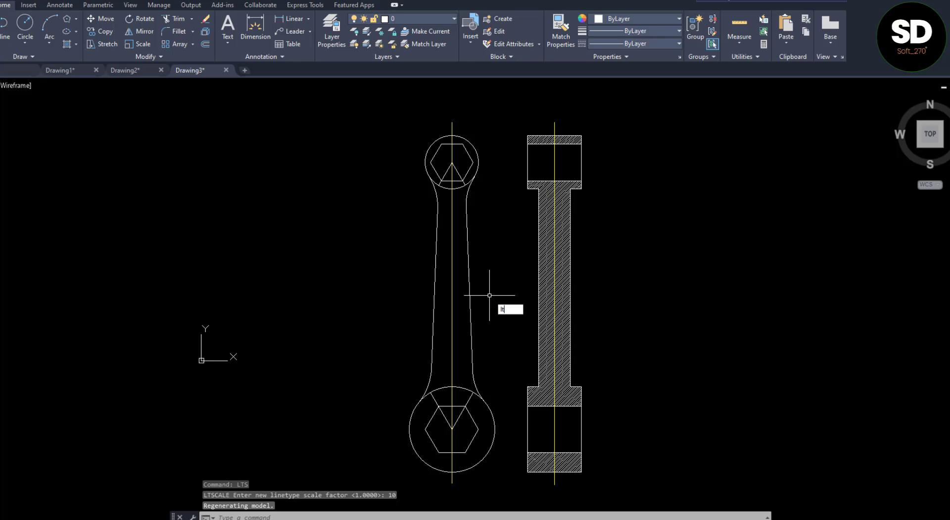
pyautogui.press('Return')
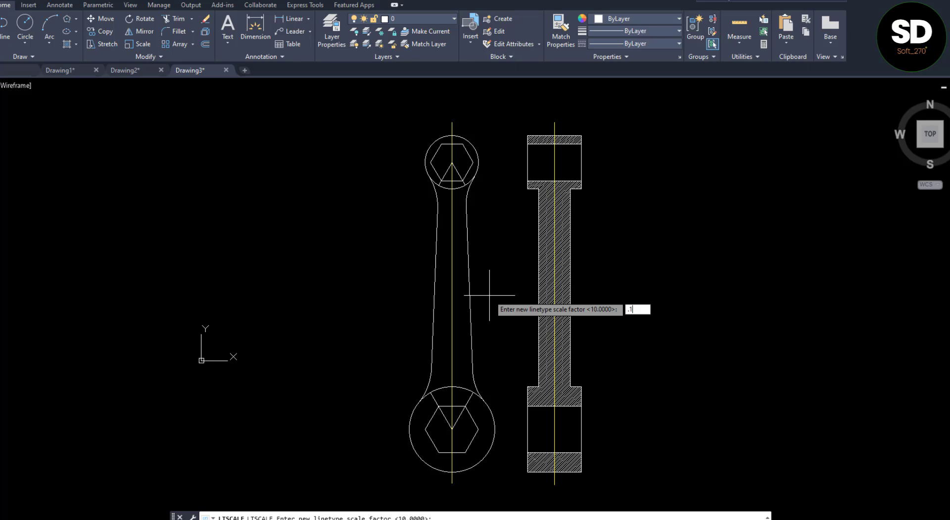
pyautogui.press('Return')
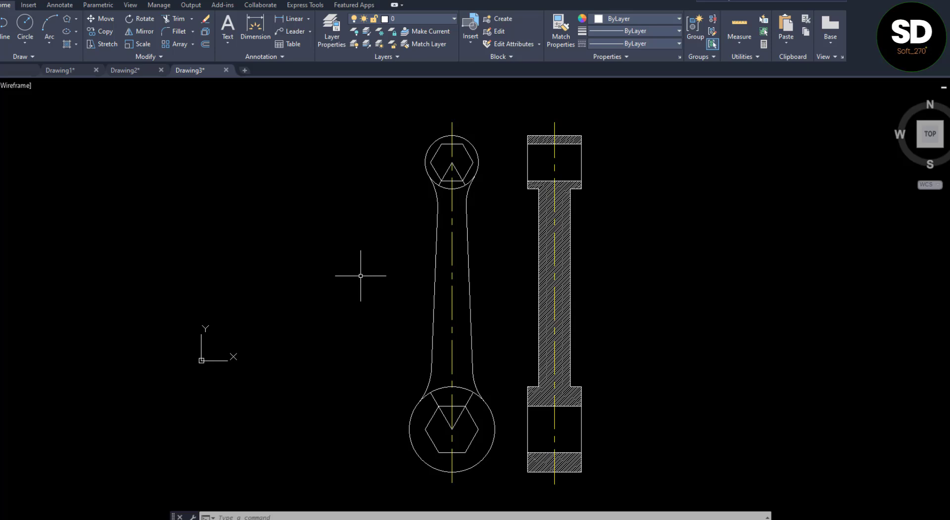
# Assign the four slanted construction lines from the upper and lower circle centres to the hidden layer
pyautogui.click(458, 171)
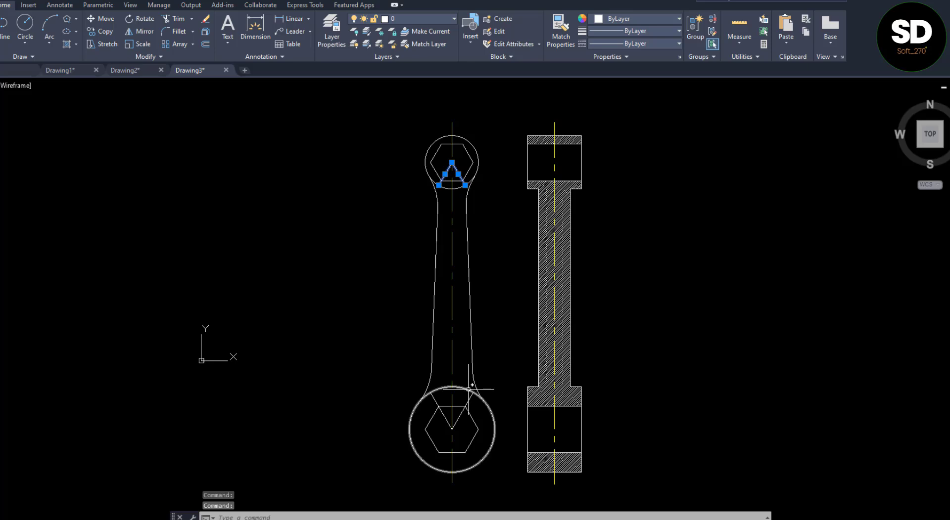
pyautogui.click(467, 403)
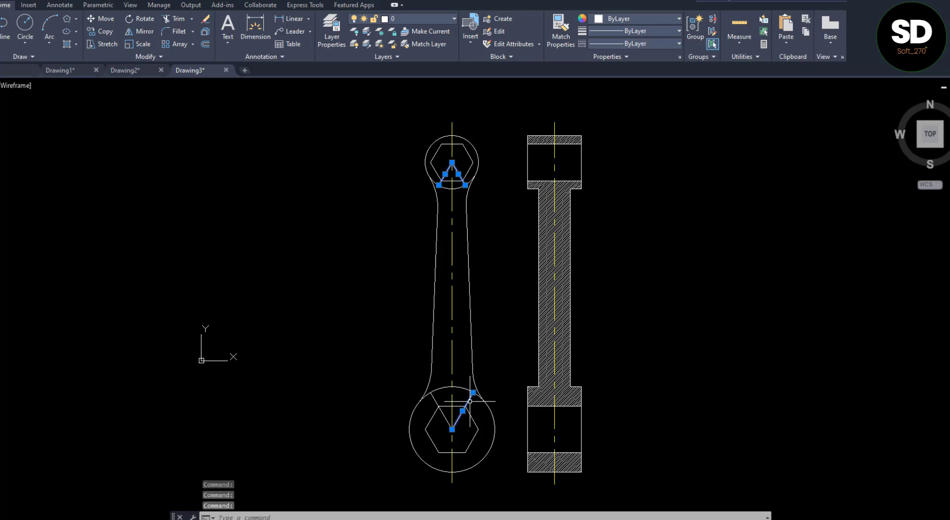
pyautogui.click(434, 401)
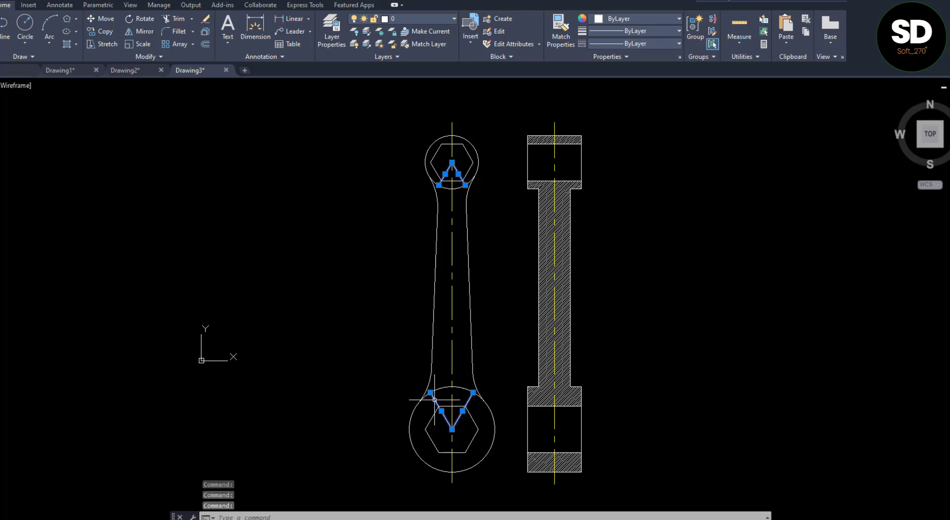
pyautogui.click(423, 19)
pyautogui.click(406, 70)
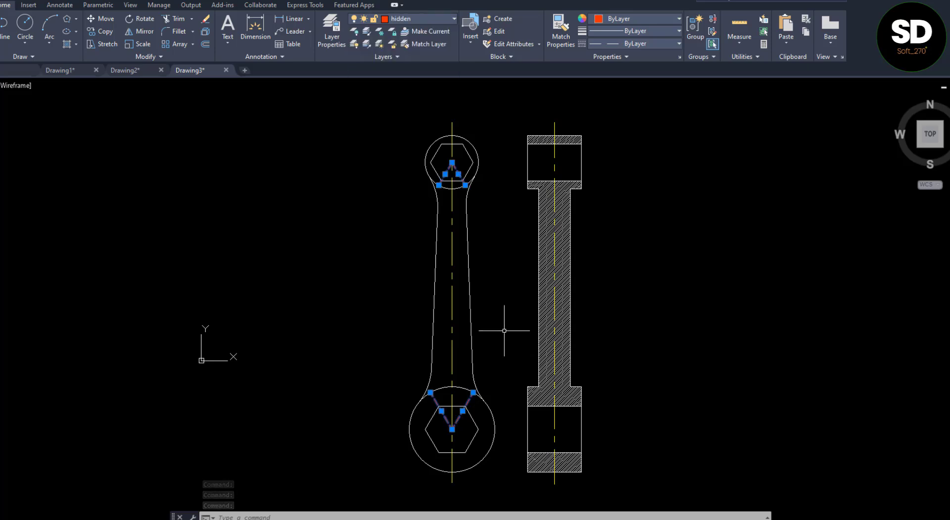
pyautogui.press('Escape')
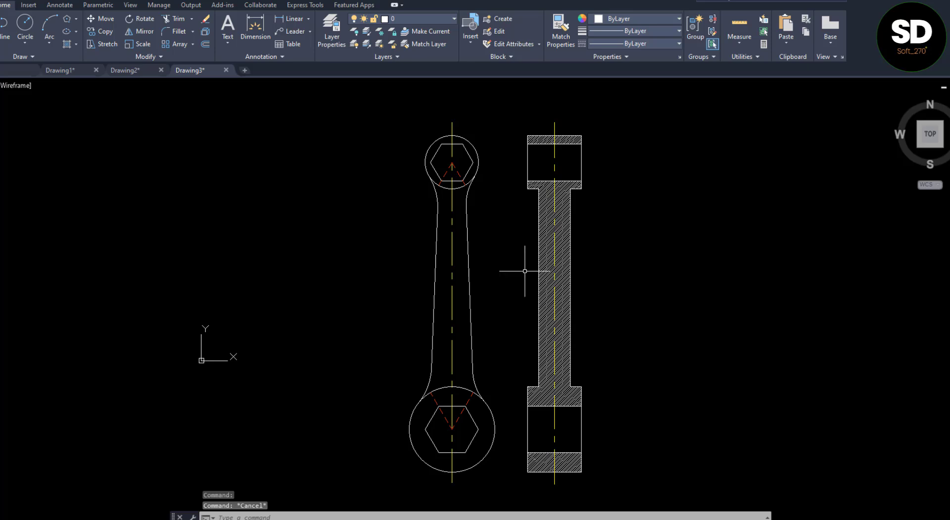
# Move the side view's section hatch to the hatch layer
pyautogui.click(541, 245)
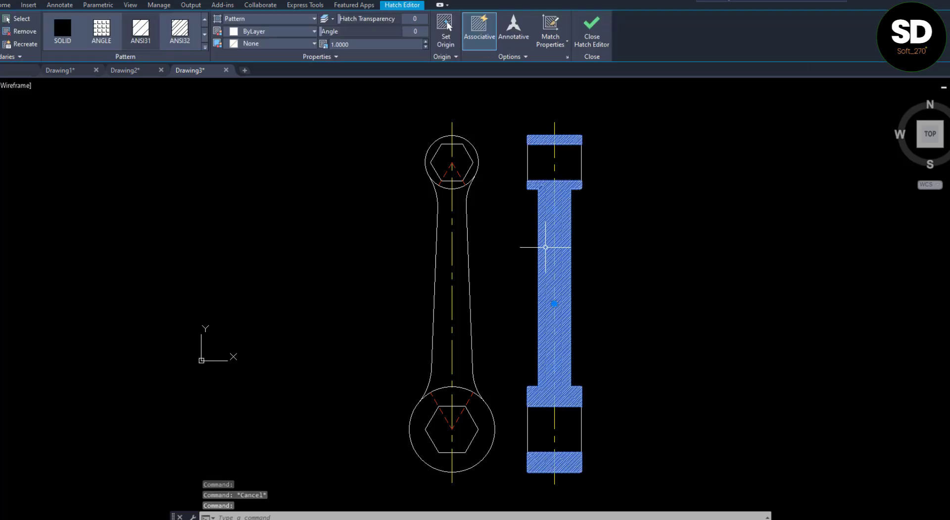
pyautogui.click(337, 57)
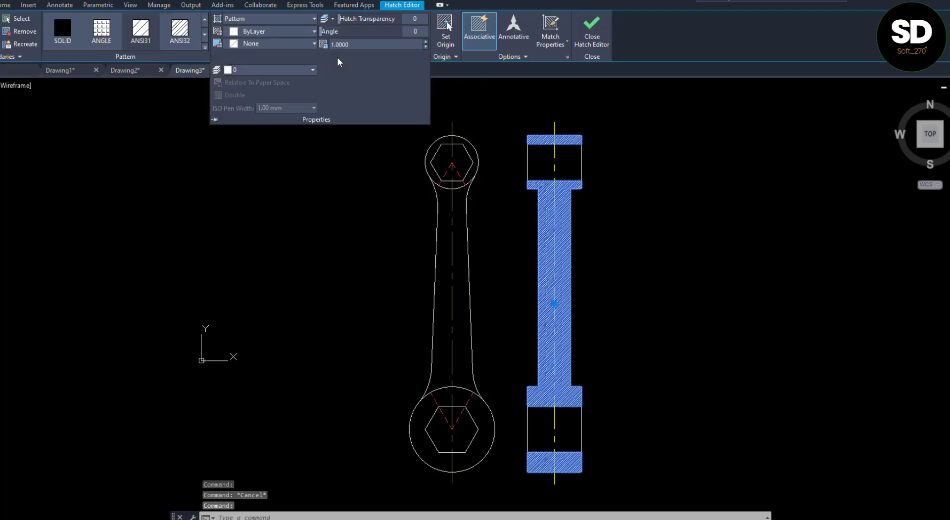
pyautogui.click(270, 70)
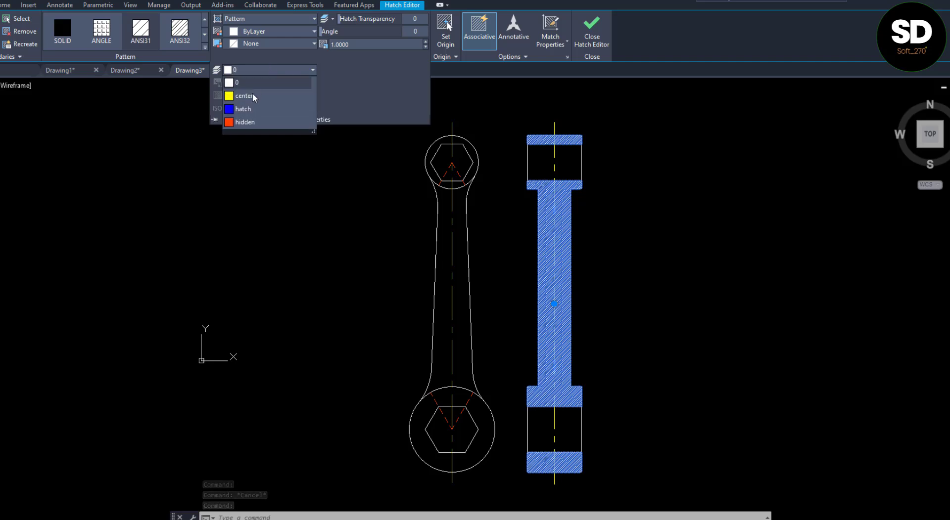
pyautogui.click(249, 97)
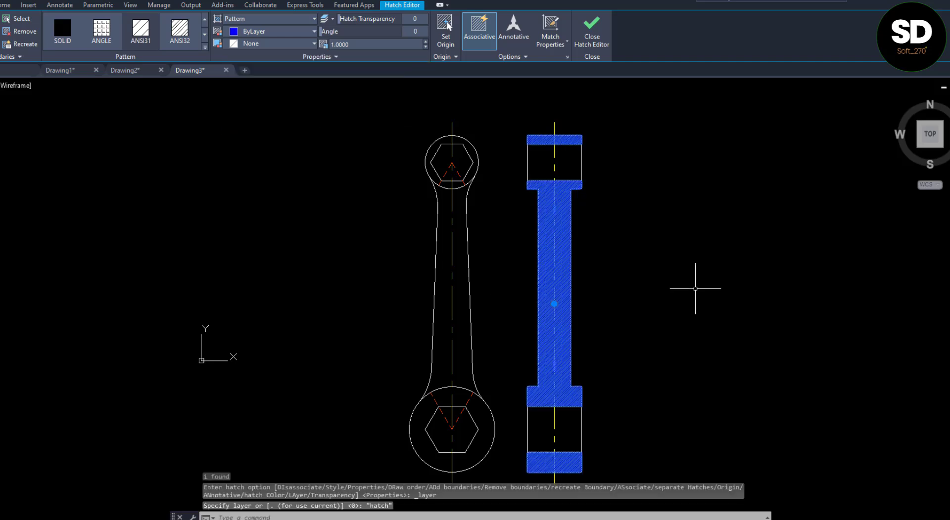
pyautogui.press('Escape')
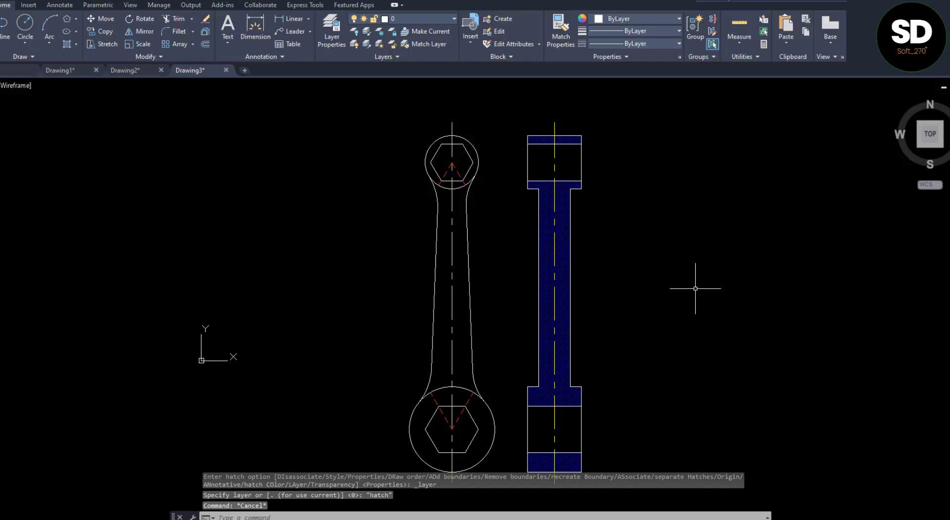
# Set the colour of layer 0 to green, index colour 90
pyautogui.click(407, 19)
pyautogui.click(390, 34)
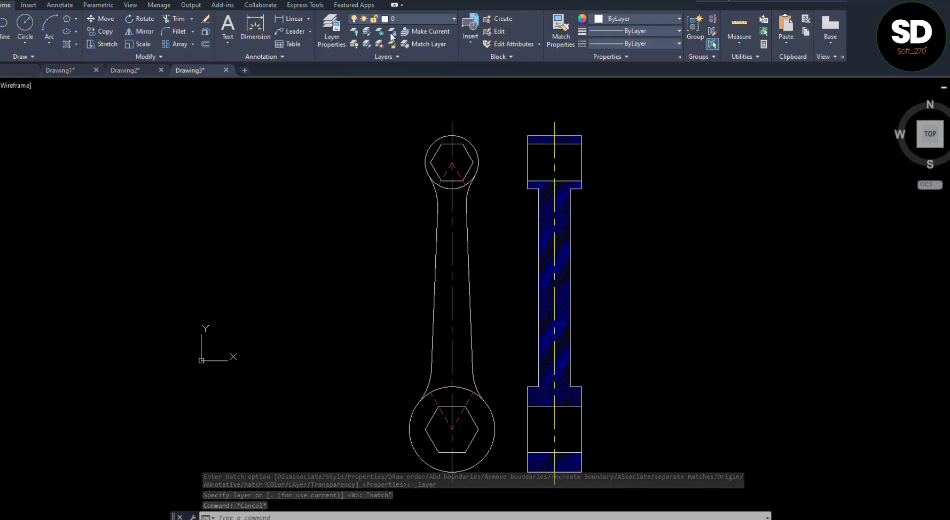
pyautogui.click(445, 232)
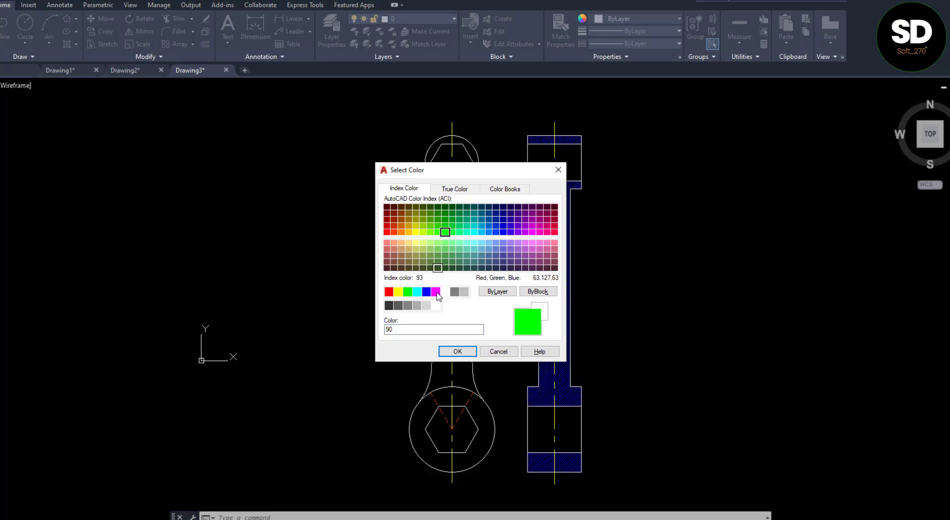
pyautogui.click(459, 353)
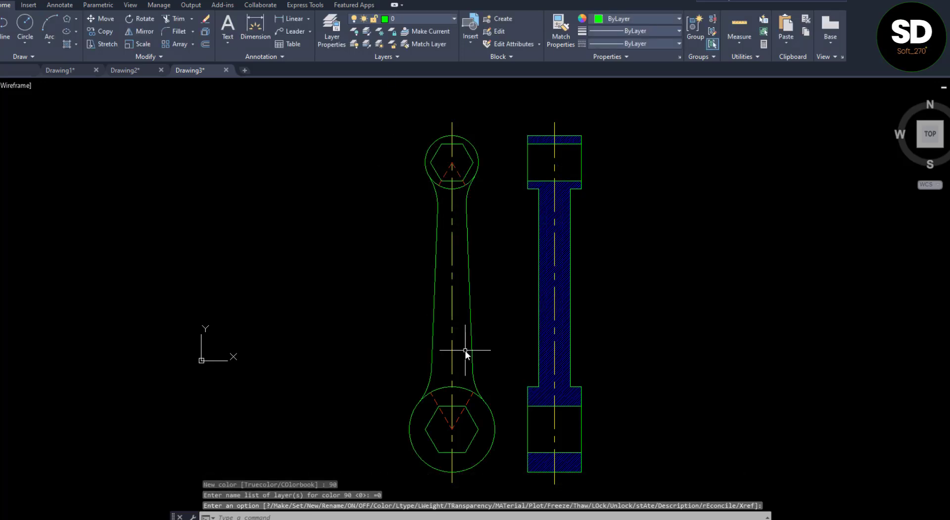